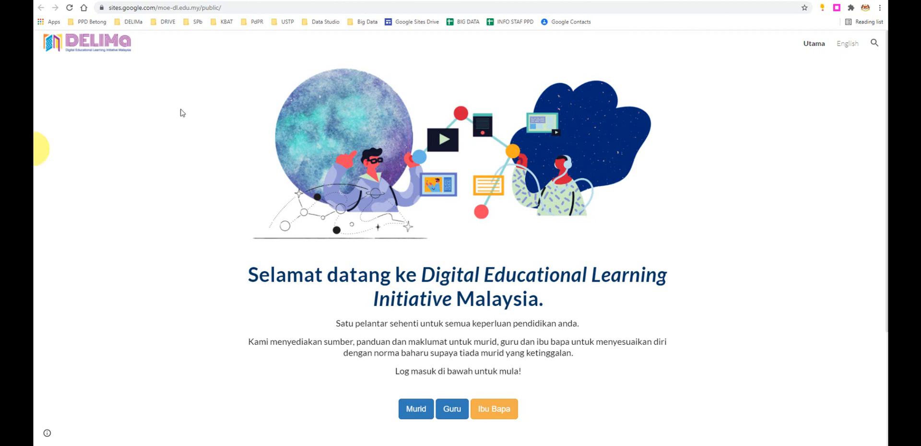
- Open Portal Utama PdPR Betong from the PPD Betong PdPR links page
left_click(208, 1)
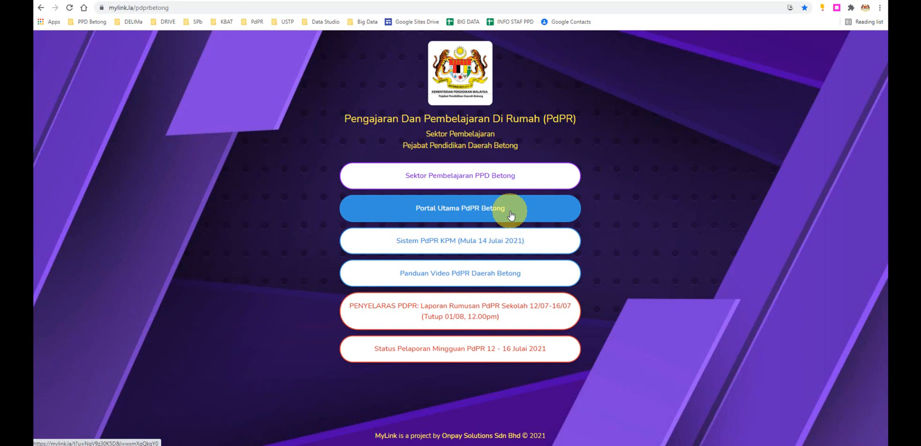
left_click(459, 211)
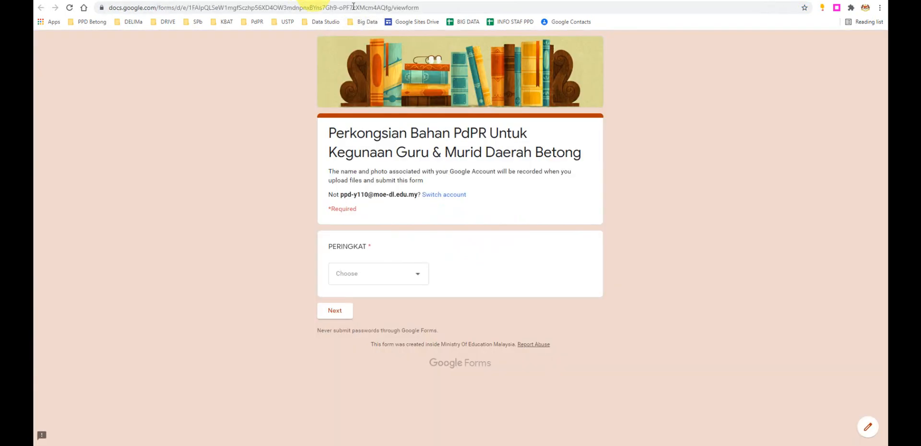
left_click(404, 7)
left_click(407, 0)
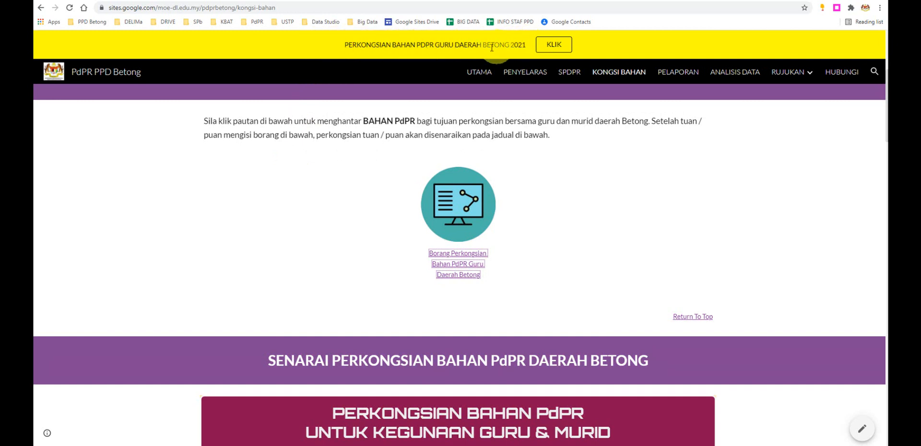
- Open the Kongsi Bahan page from the announcement banner, and open the Borang Perkongsian Bahan PdPR Guru Daerah Betong form
left_click(551, 45)
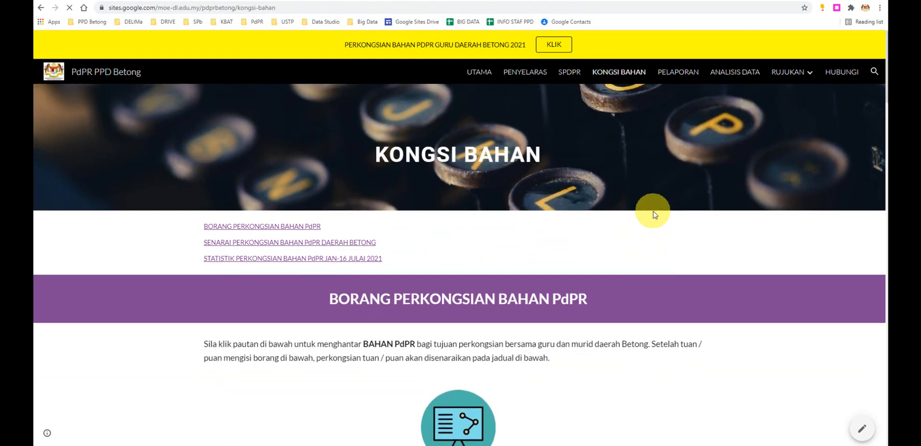
scroll(653, 215, "down", 1)
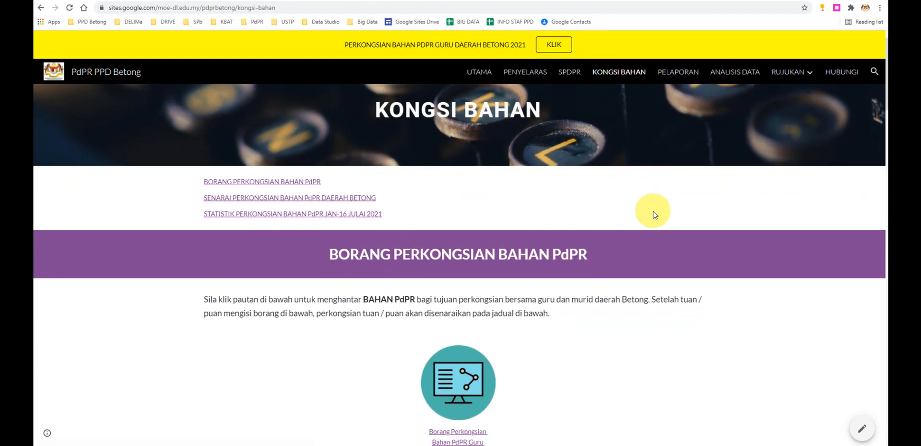
scroll(653, 215, "down", 1)
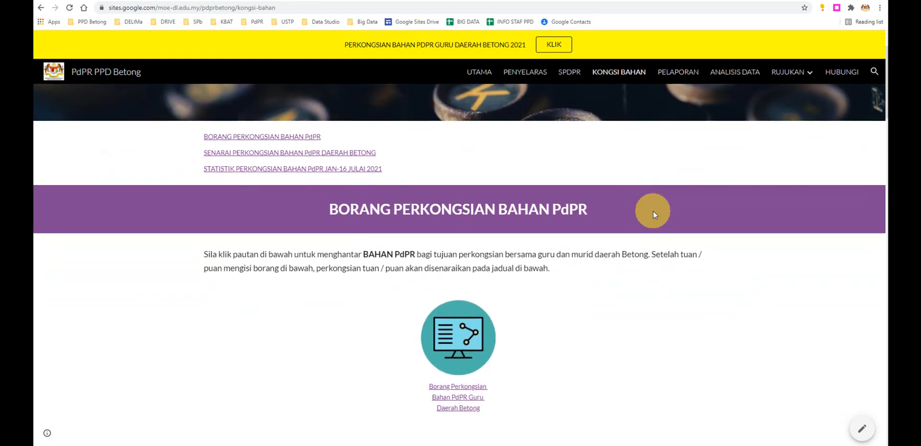
scroll(653, 215, "down", 1)
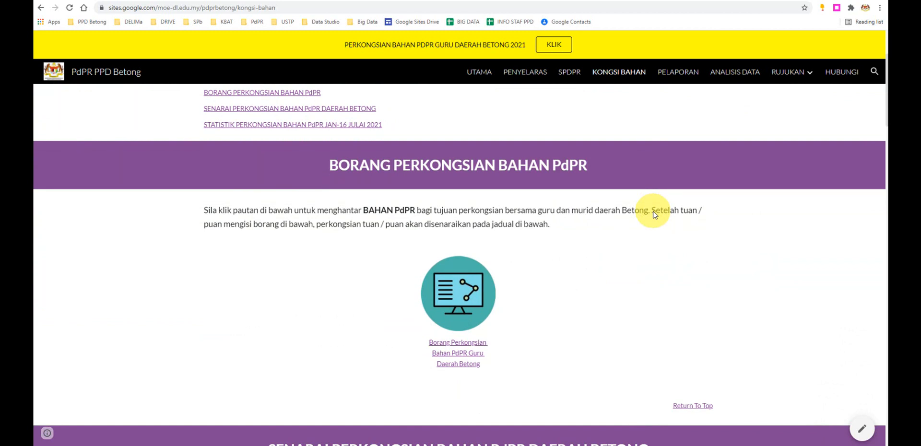
scroll(653, 214, "down", 2)
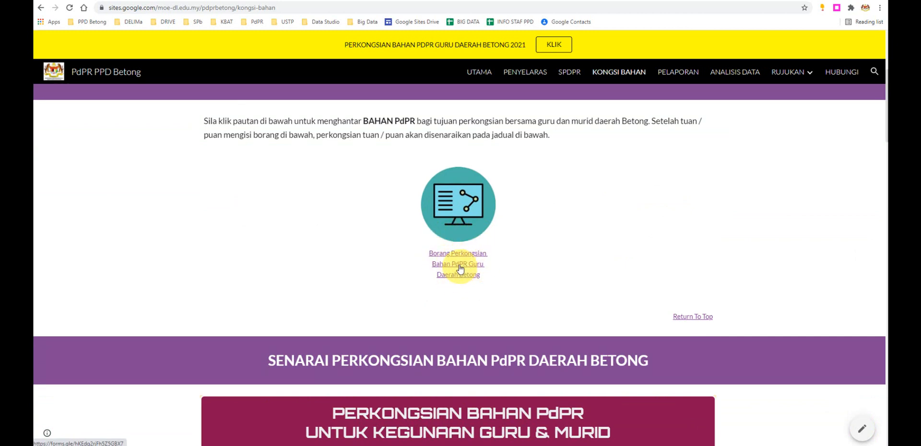
left_click(458, 254)
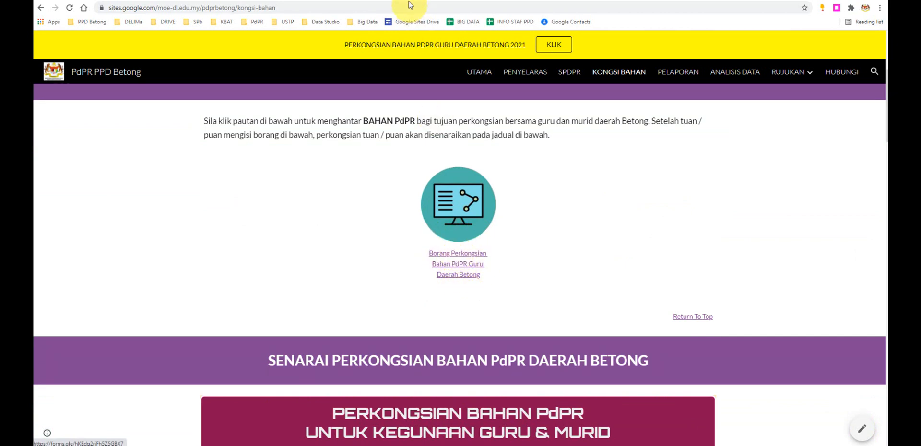
left_click(405, 7)
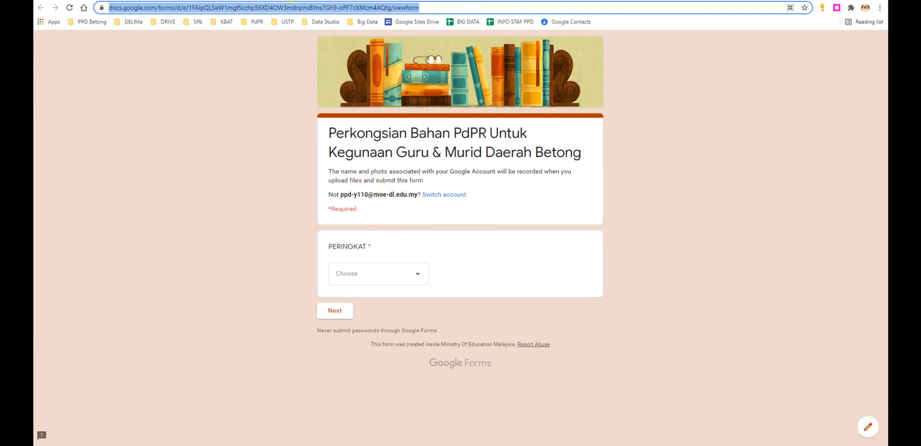
- Return to the Kongsi Bahan page and look through the Senarai Perkongsian Bahan PdPR Daerah Betong tables
left_click(313, 1)
scroll(686, 219, "down", 2)
scroll(758, 295, "down", 7)
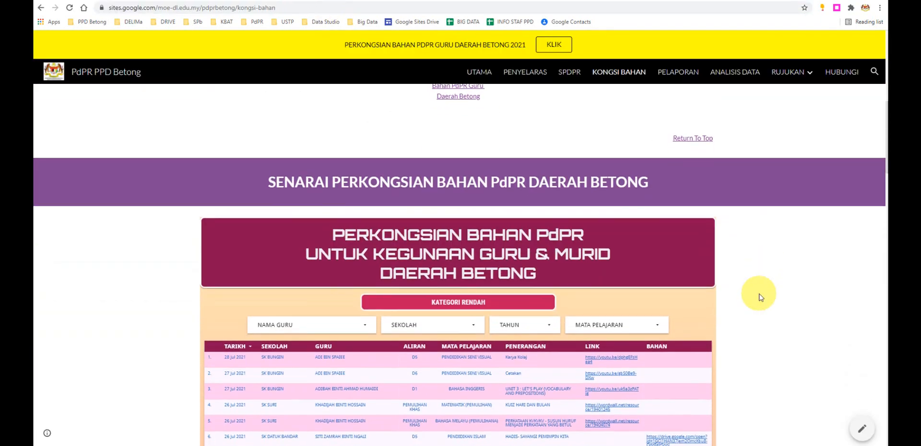
scroll(759, 296, "down", 5)
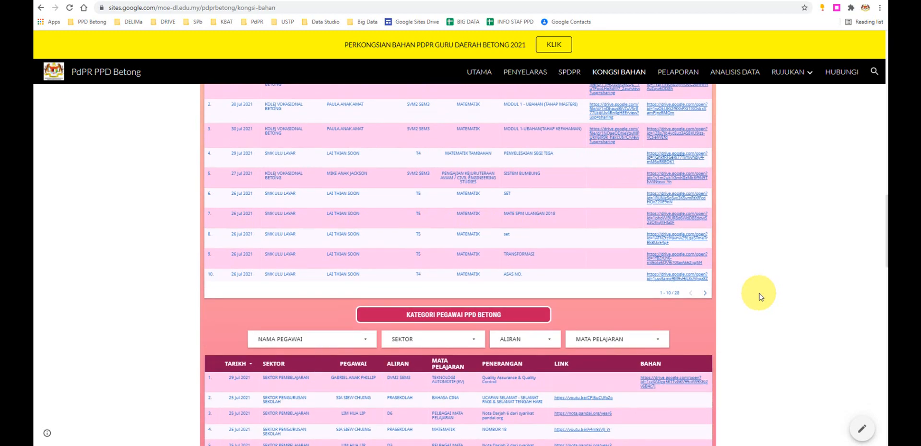
scroll(759, 295, "up", 4)
scroll(755, 288, "up", 5)
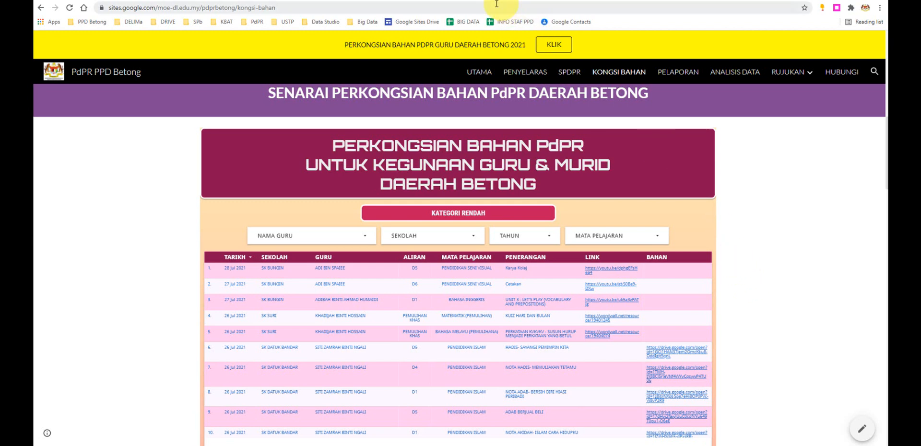
- Revisit the sharing form, and view the Kategori Rendah, Menengah and Pegawai PPD Betong tables on the Kongsi Bahan page
left_click(413, 1)
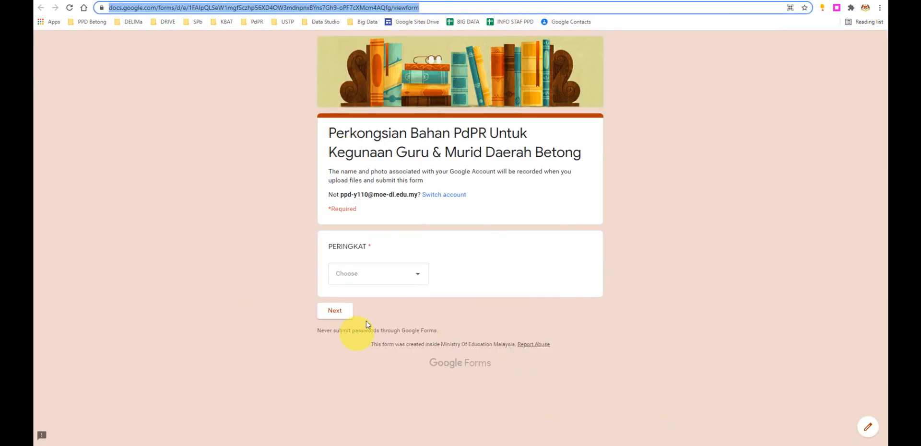
left_click(296, 1)
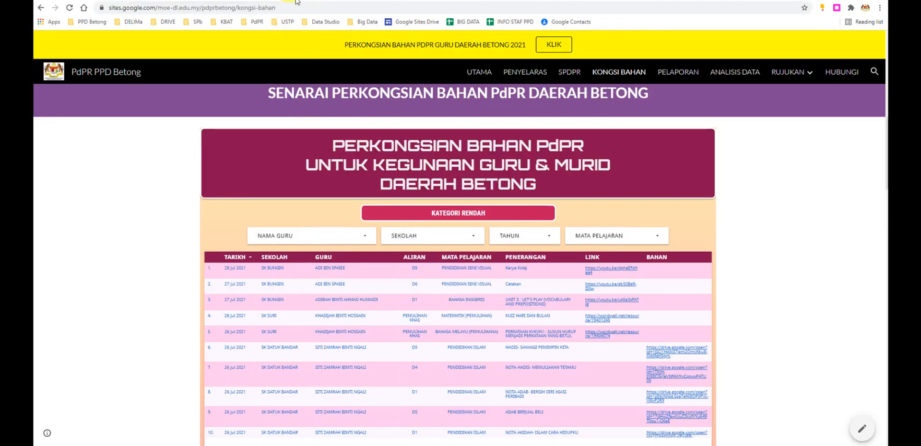
scroll(732, 268, "down", 5)
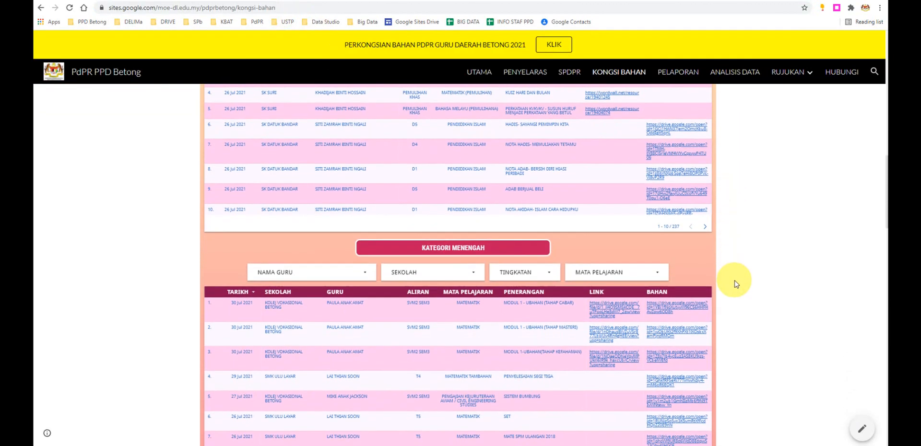
scroll(736, 284, "down", 8)
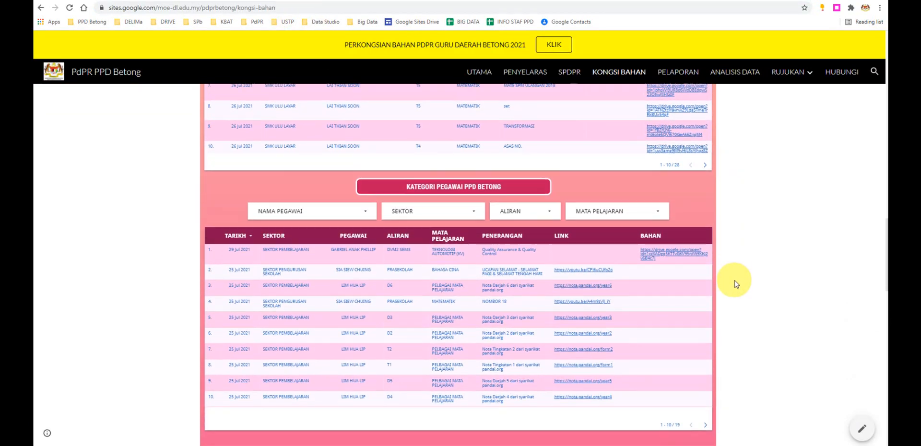
scroll(736, 283, "up", 13)
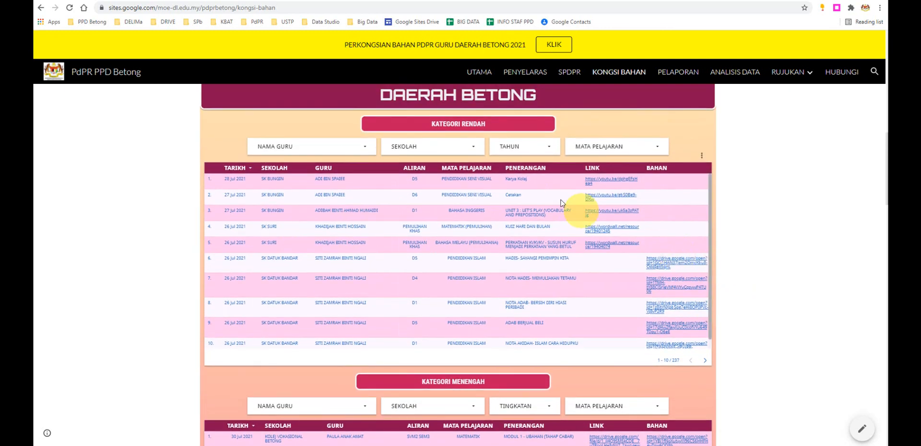
scroll(527, 203, "up", 3)
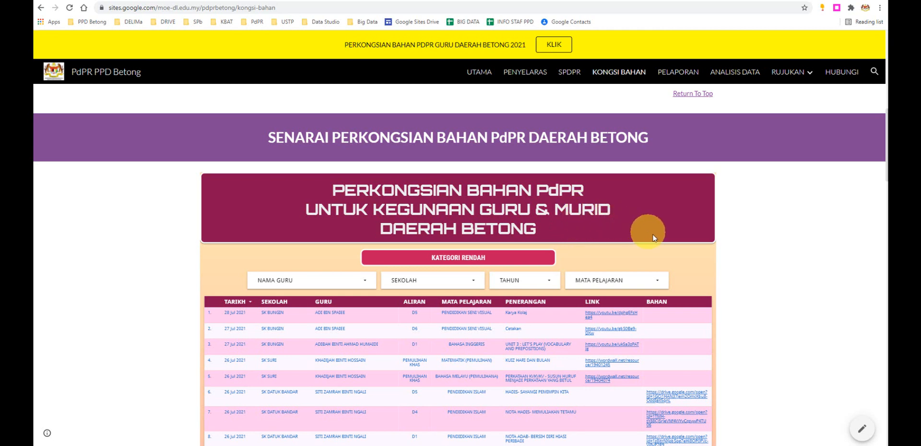
- Examine the filters, columns and entries of the Kategori Rendah and Kategori Menengah tables in the shared-materials list
scroll(653, 237, "down", 4)
scroll(743, 253, "up", 2)
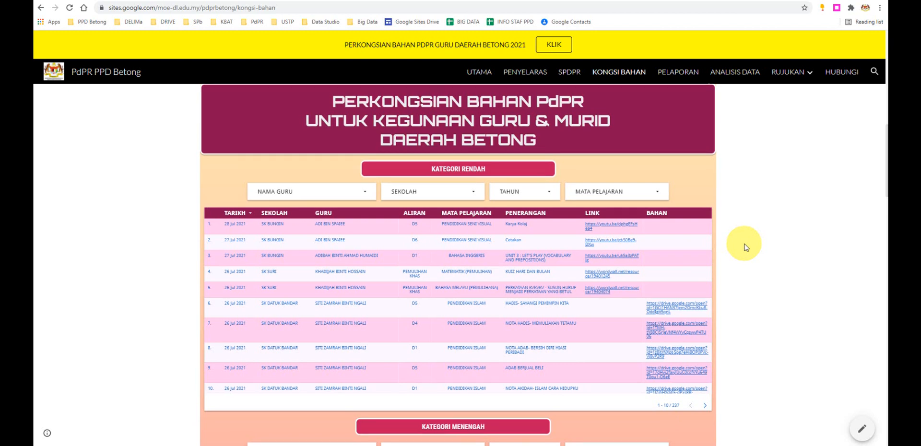
scroll(744, 247, "up", 1)
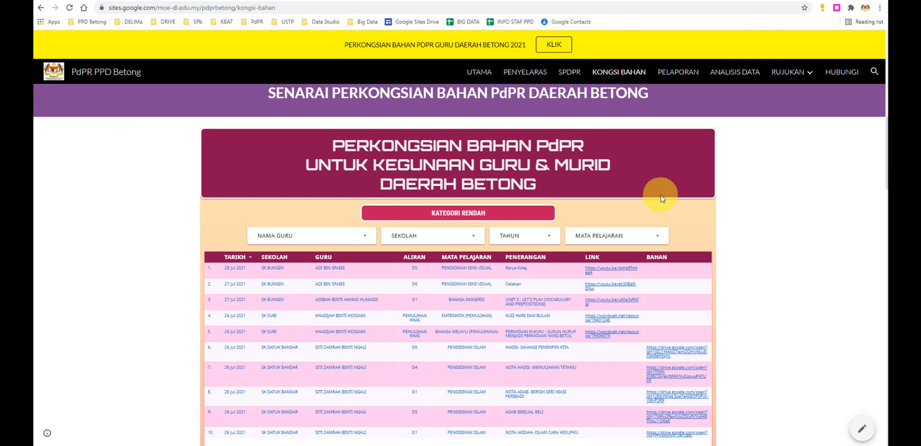
scroll(685, 238, "down", 3)
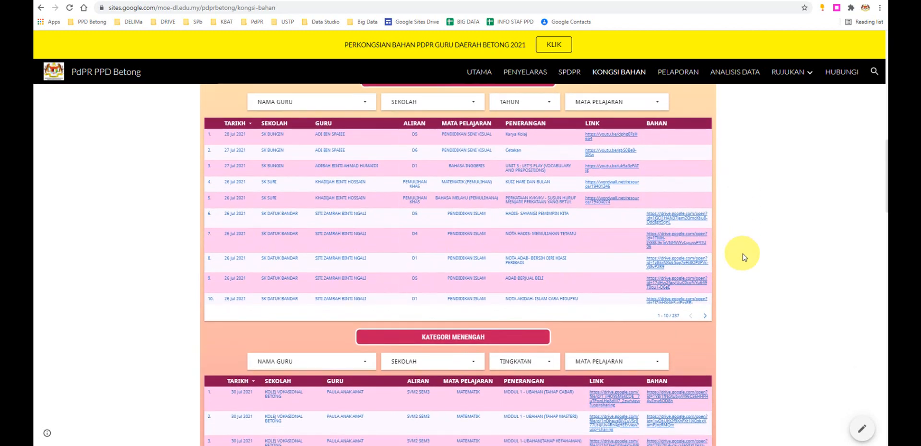
scroll(742, 257, "down", 2)
scroll(743, 257, "up", 3)
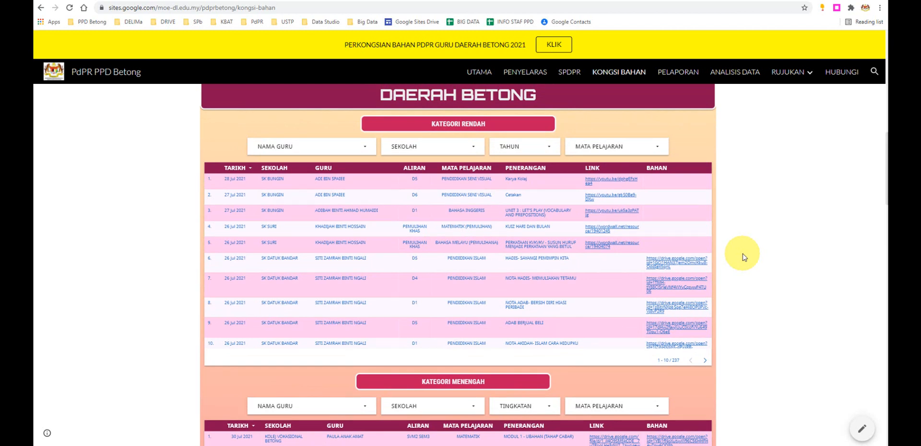
scroll(742, 257, "up", 1)
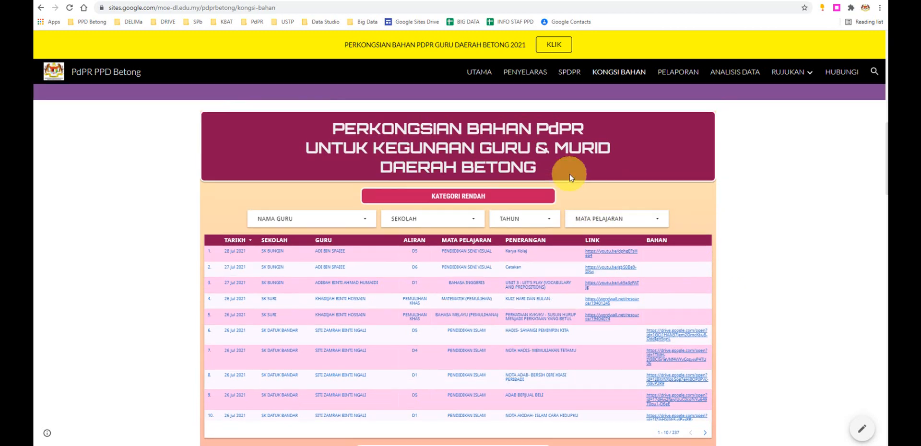
scroll(569, 175, "up", 2)
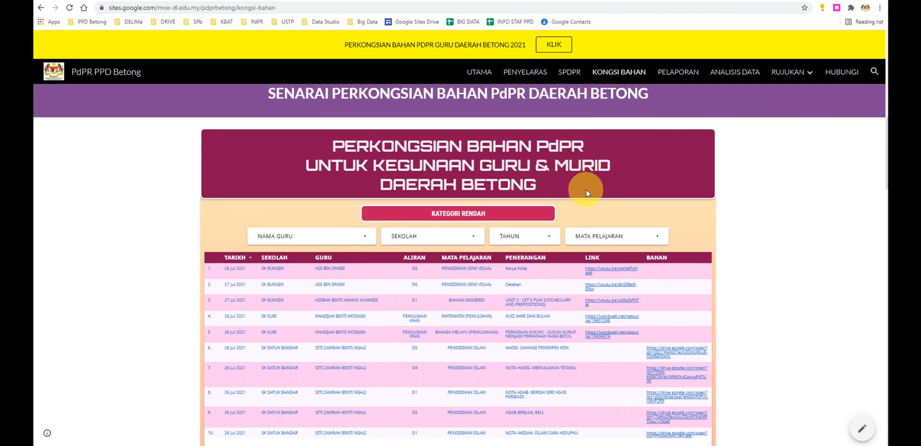
scroll(581, 185, "up", 1)
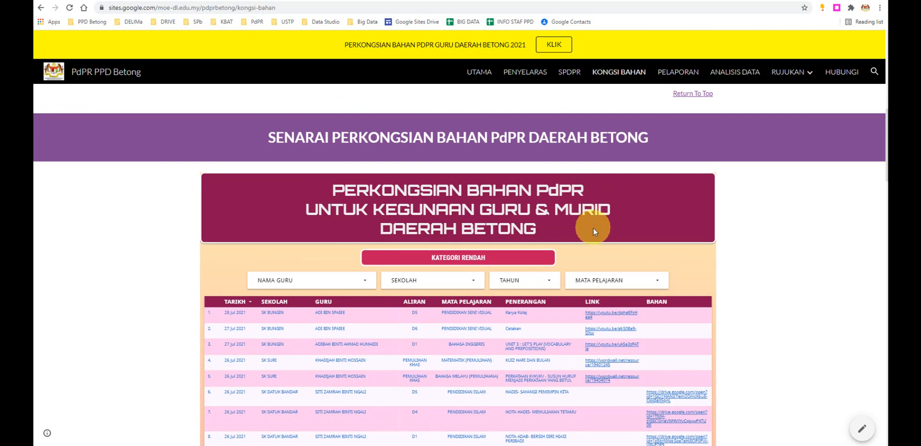
scroll(593, 236, "down", 1)
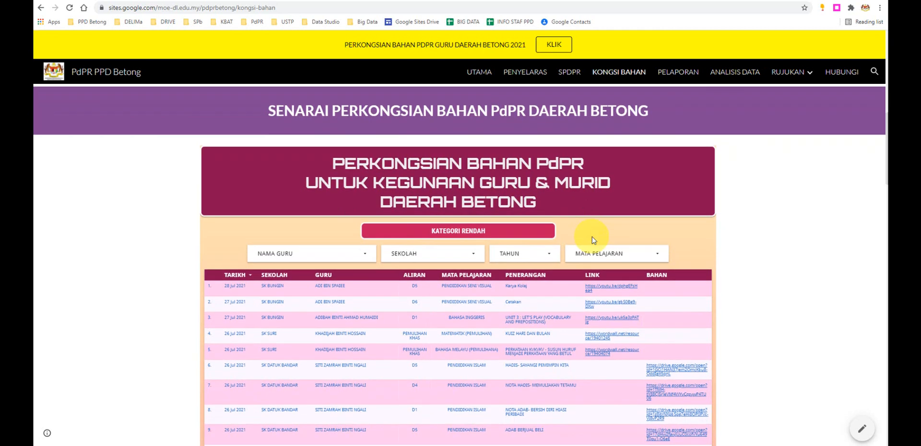
scroll(590, 231, "up", 1)
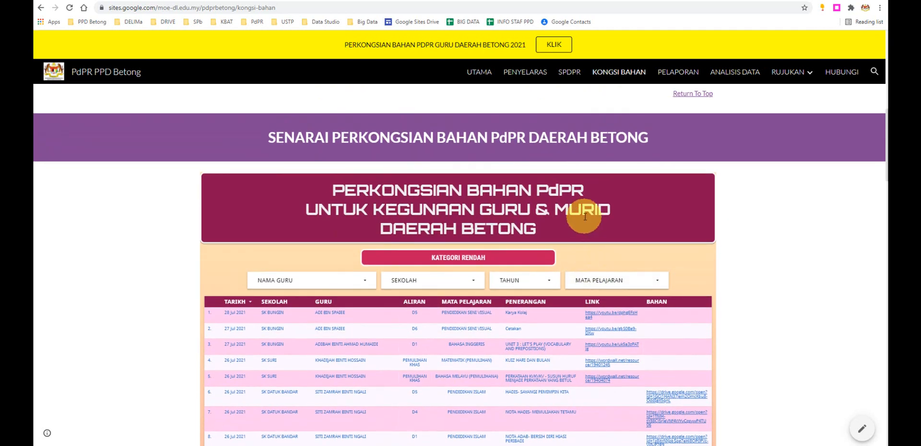
scroll(585, 217, "down", 2)
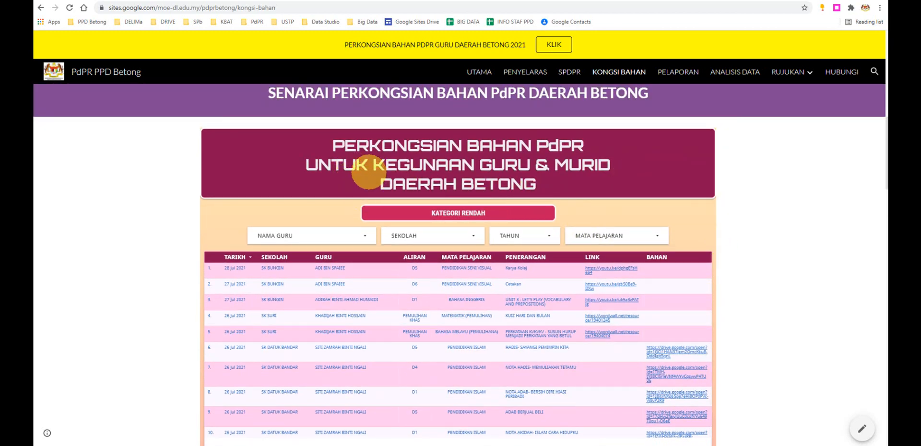
- Look at the Borang Perkongsian Bahan PdPR link and the shared-materials tables below it
scroll(438, 191, "up", 4)
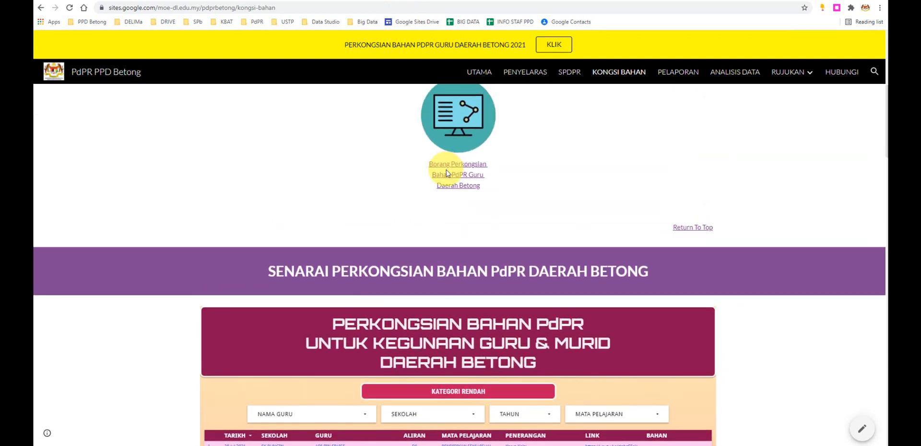
scroll(426, 269, "down", 1)
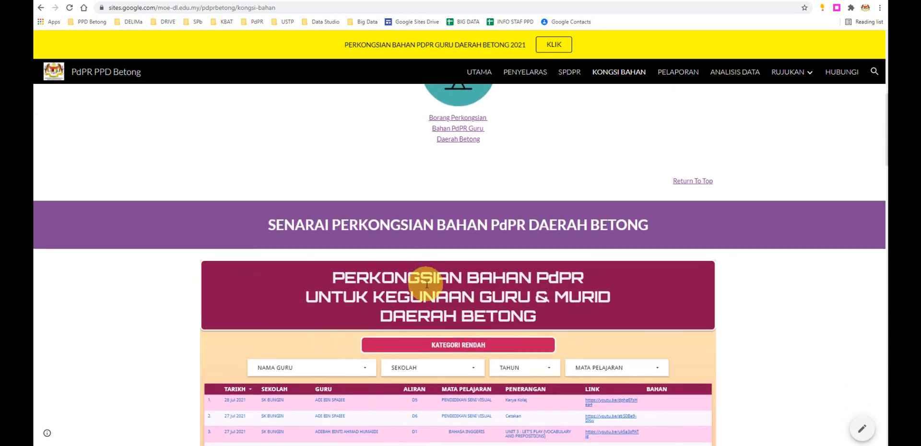
scroll(427, 284, "down", 2)
scroll(233, 259, "down", 4)
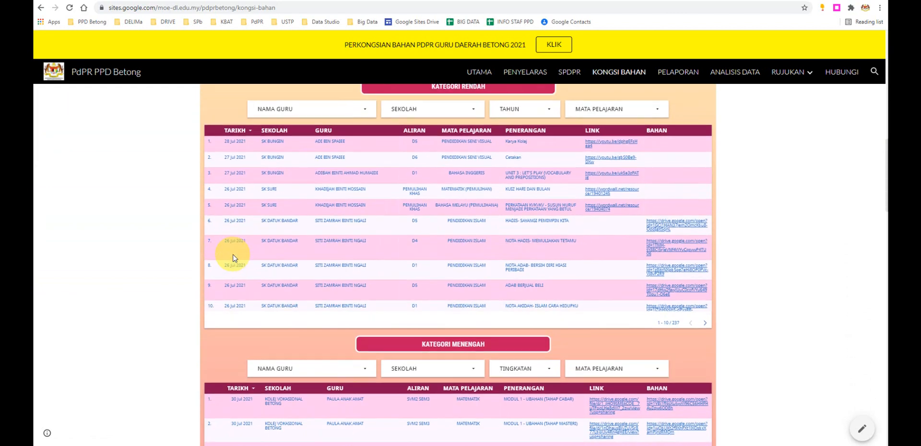
scroll(232, 257, "down", 3)
scroll(233, 258, "up", 4)
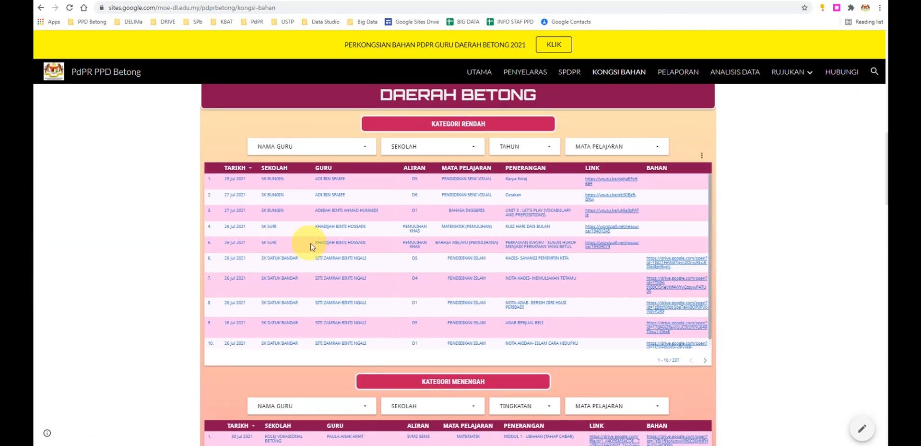
- Highlight the Kategori Rendah heading and view the last rows on its table's current page
scroll(311, 247, "up", 1)
left_click_drag(487, 168, 429, 174)
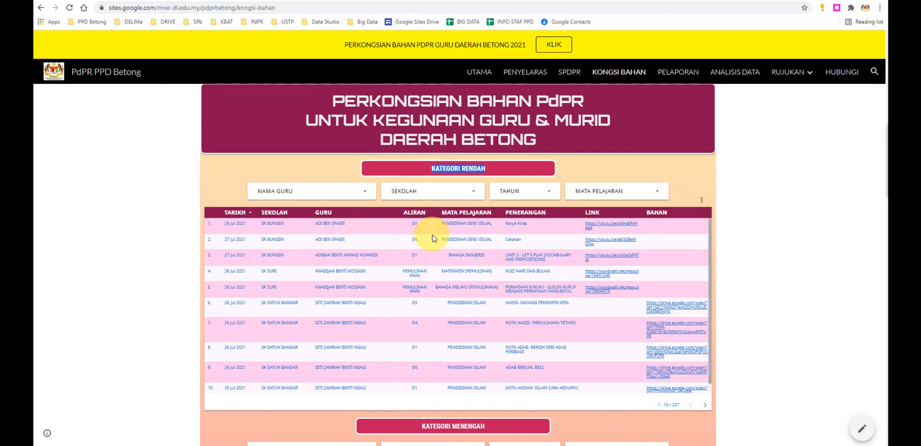
scroll(433, 250, "down", 1)
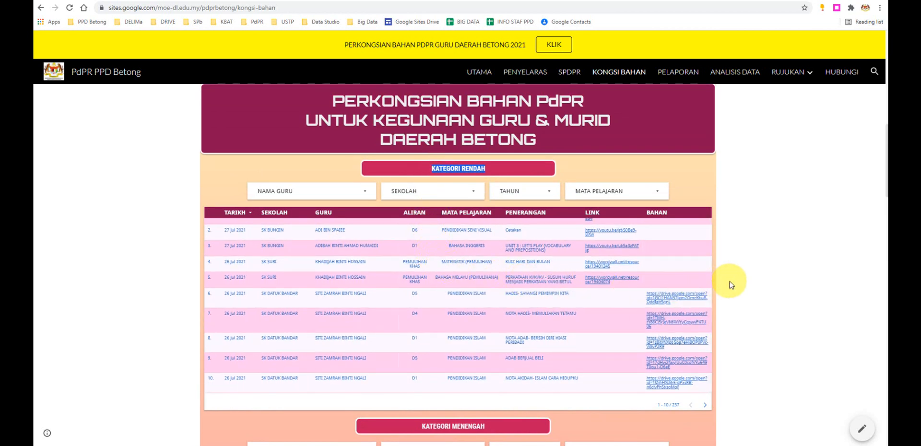
- Highlight the Kategori Menengah heading and view its table down to the Kategori Pegawai PPD Betong section
scroll(729, 284, "down", 1)
scroll(729, 285, "down", 3)
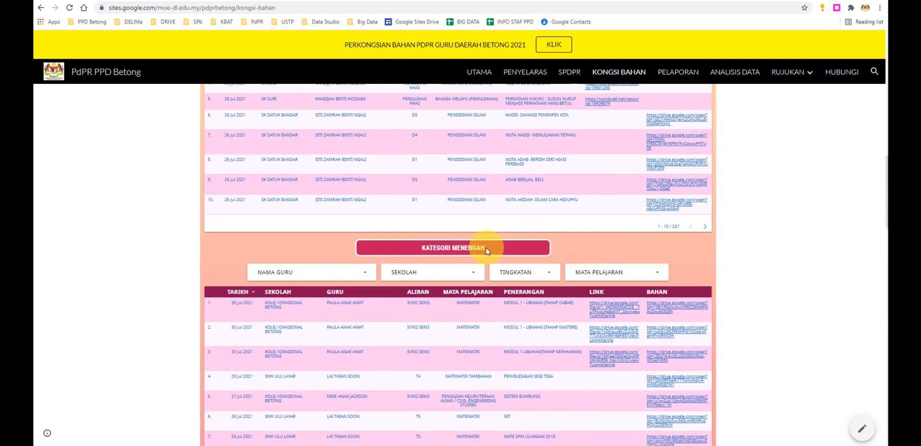
left_click_drag(485, 247, 417, 247)
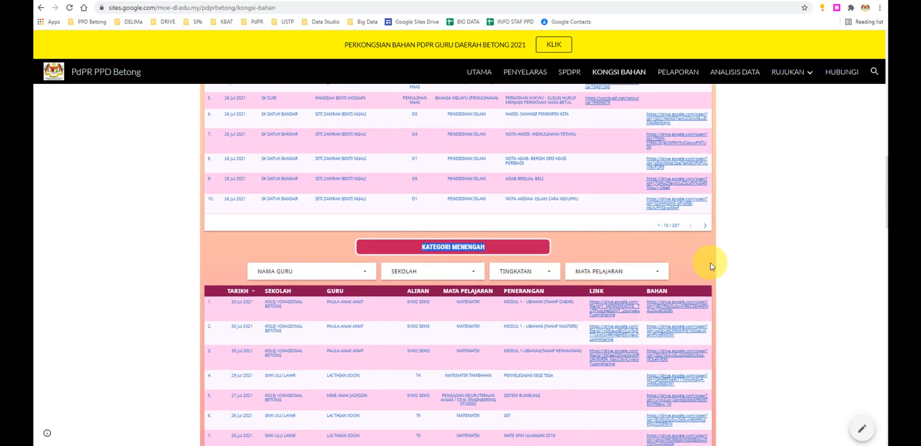
scroll(720, 265, "down", 2)
scroll(725, 266, "down", 5)
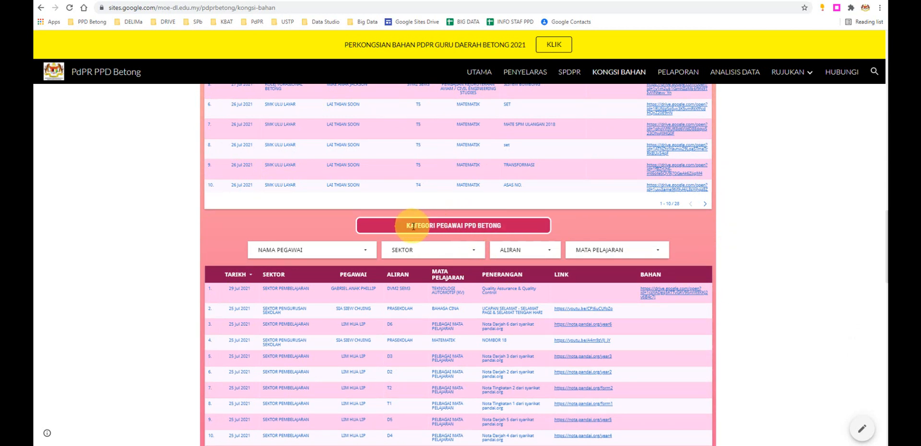
- In the sharing form, choose PPD BETONG as the PERINGKAT, continue to its section and look through the fields
left_click(408, 1)
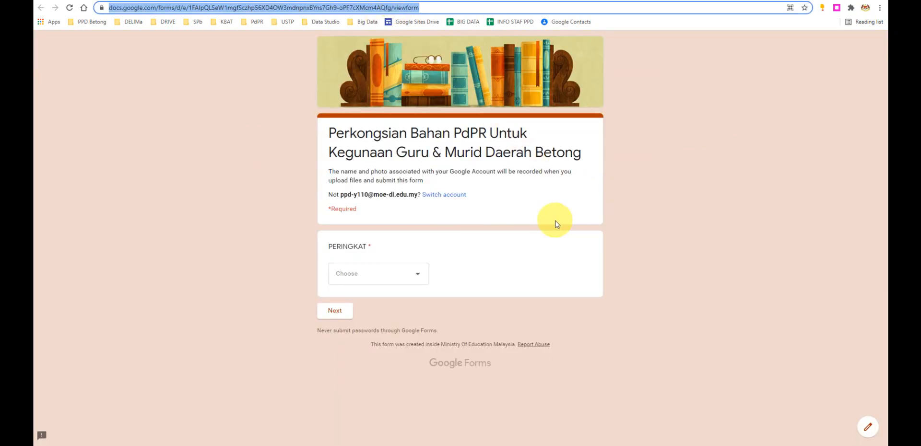
left_click(411, 276)
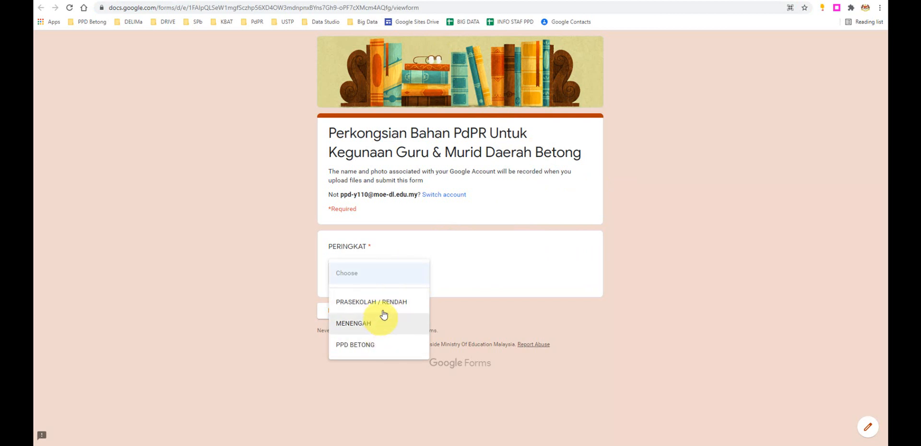
left_click(384, 345)
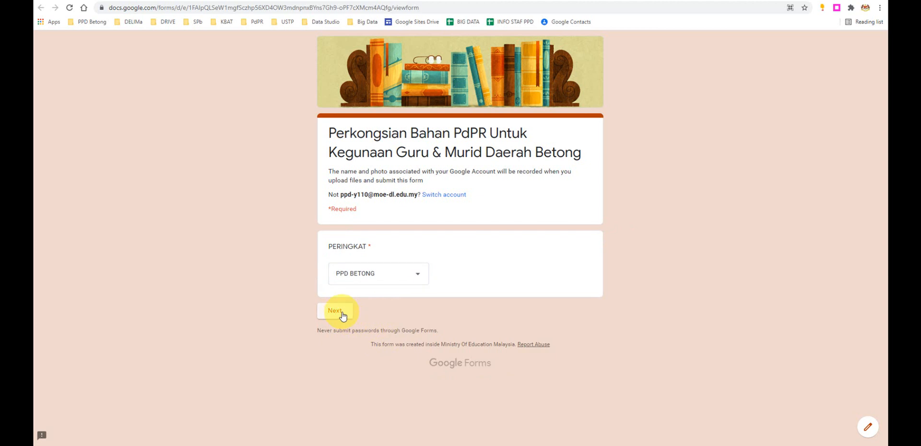
left_click(343, 316)
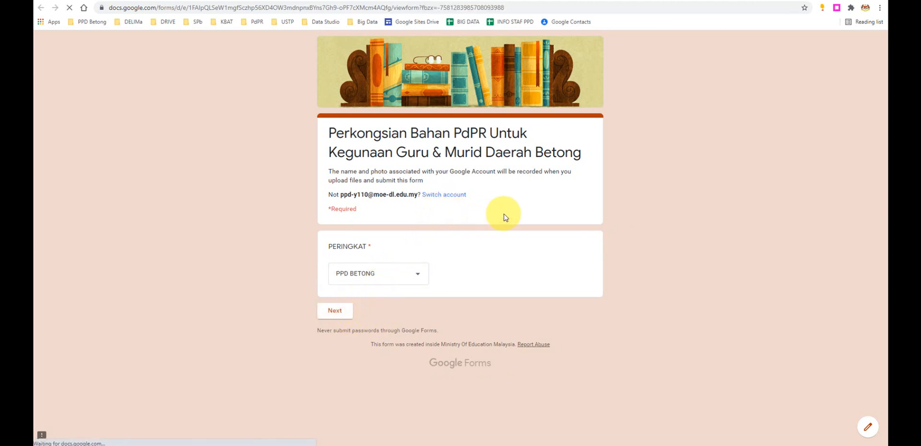
scroll(504, 216, "down", 6)
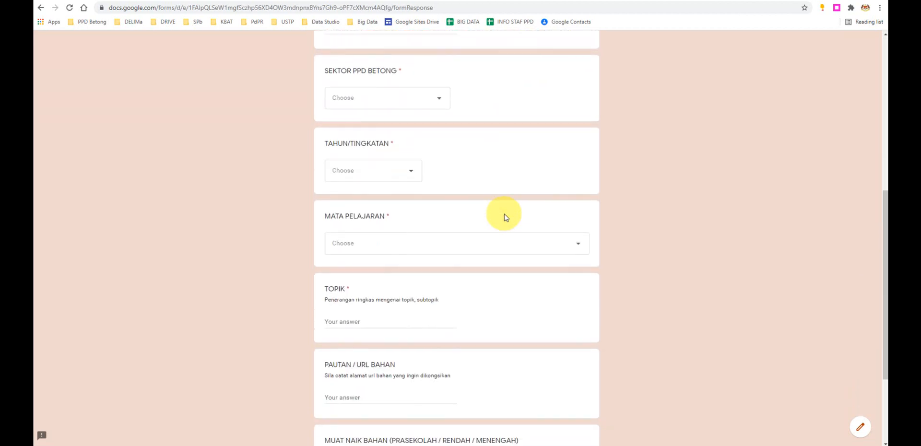
scroll(504, 213, "down", 5)
scroll(503, 215, "up", 3)
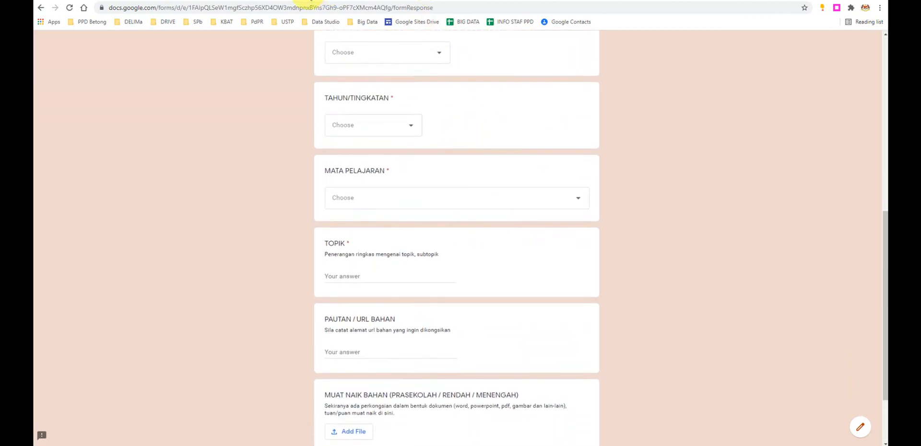
- Compare with the Kategori Pegawai PPD Betong table on the Kongsi Bahan page, and return to the sharing form
left_click(311, 1)
scroll(613, 274, "down", 7)
scroll(576, 309, "up", 3)
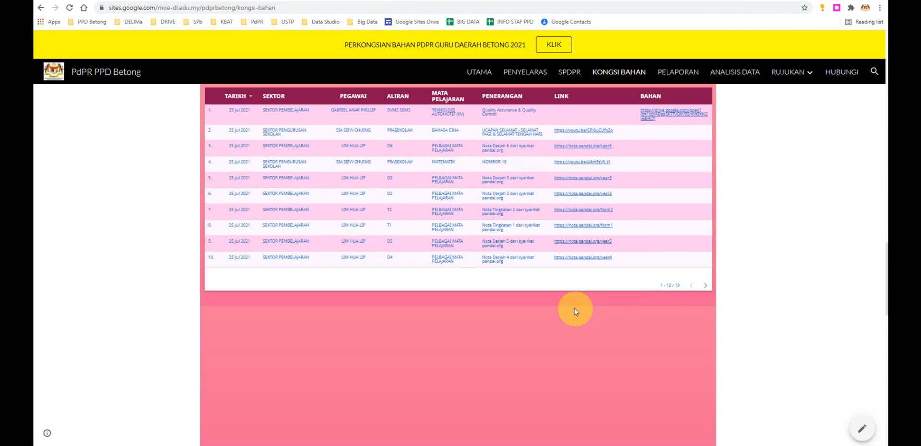
scroll(575, 310, "up", 3)
left_click(341, 2)
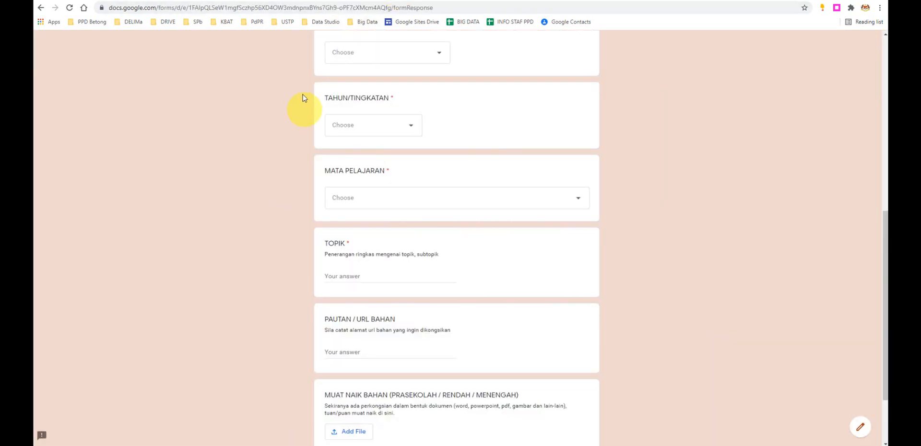
- Go back to the PERINGKAT question on the form's first page, leaving the PPD BETONG section without saving
scroll(259, 134, "up", 8)
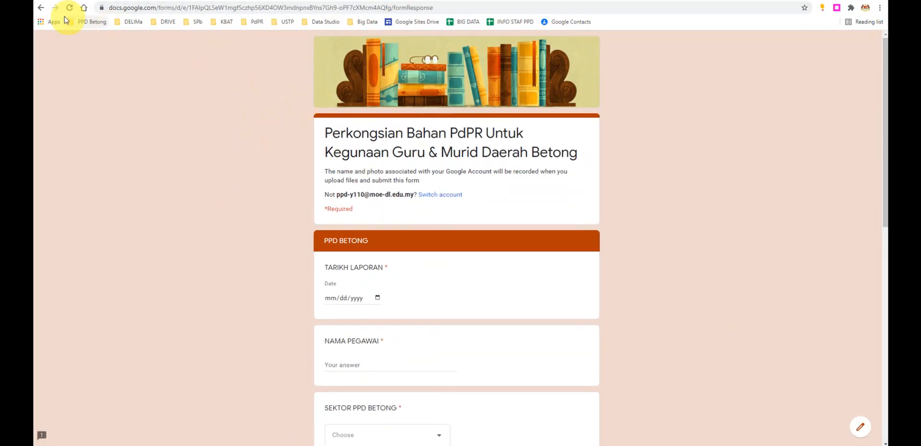
left_click(41, 8)
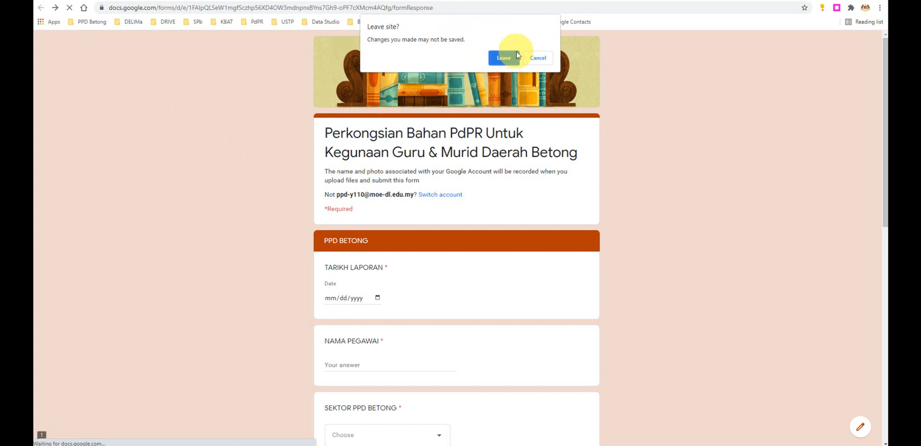
left_click(508, 57)
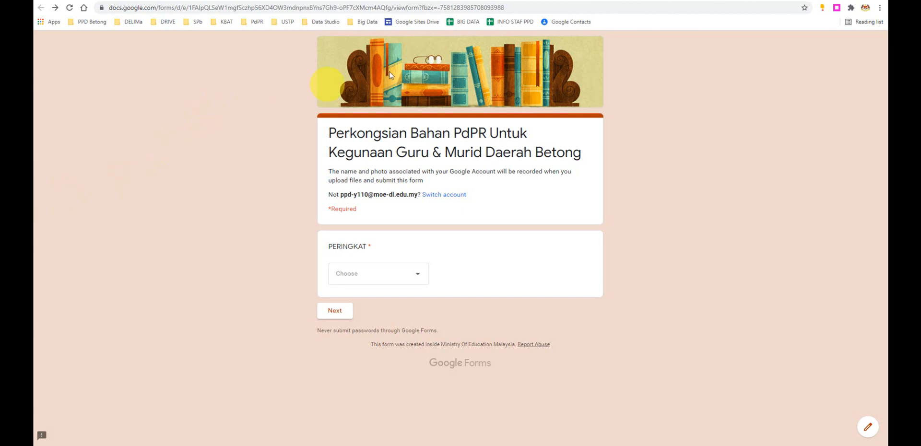
- Open Google Drive in a new tab and load the copied Edaran_Kongsi Bahan form link in another
left_click(474, 1)
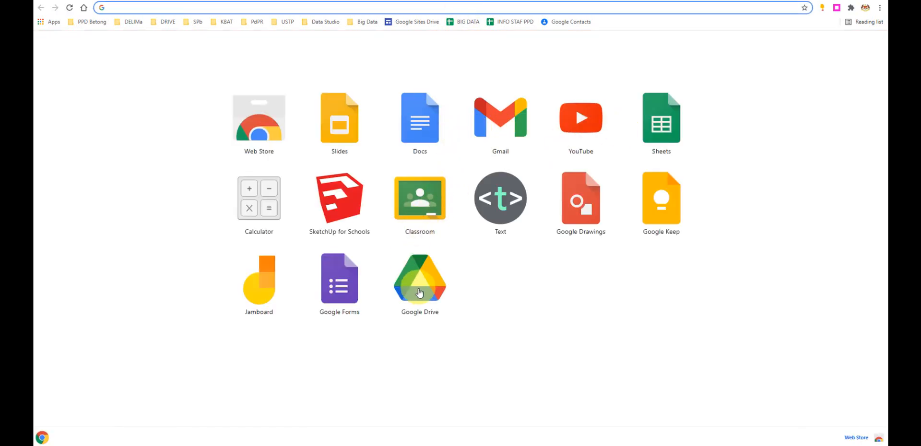
left_click(419, 292)
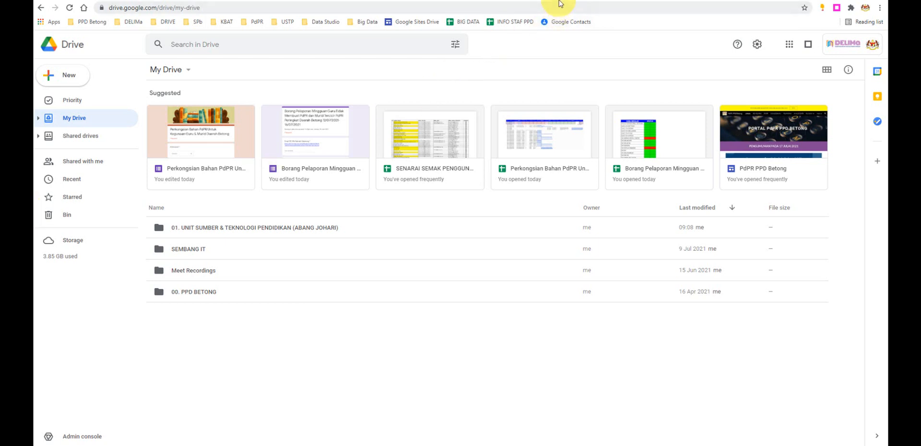
key("ctrl+t")
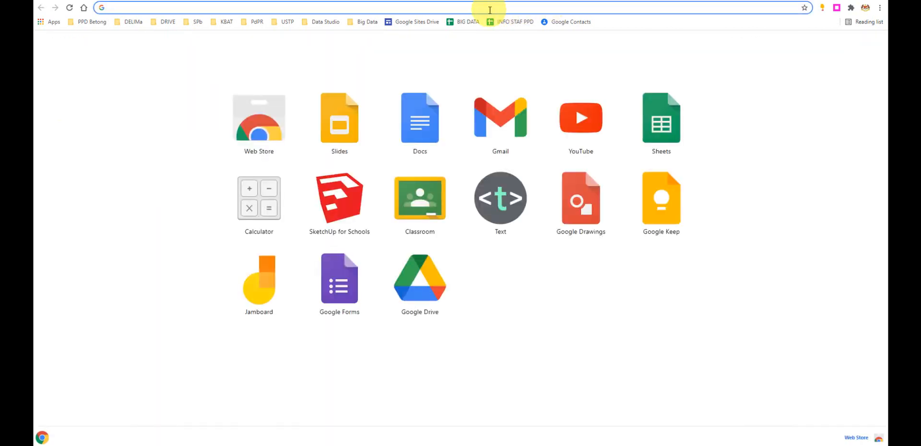
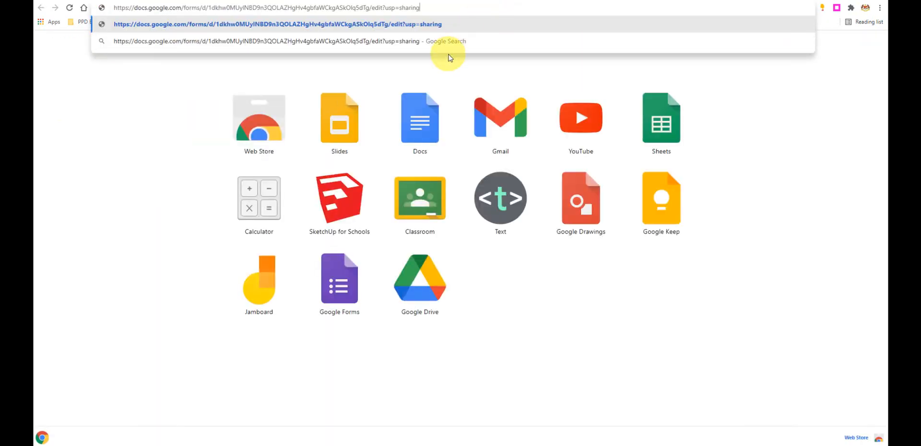
key("Return")
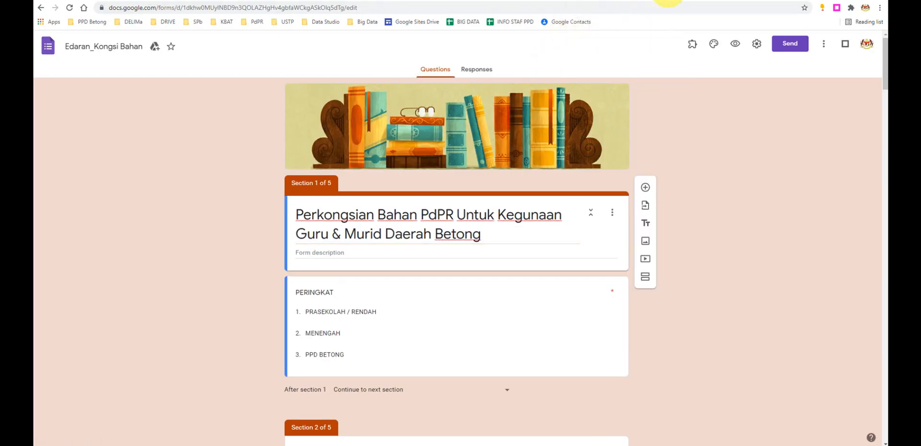
left_click(668, 0)
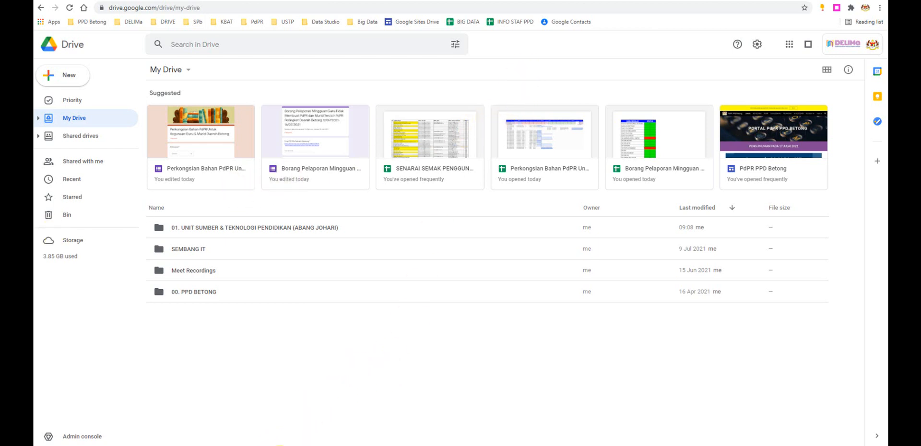
- Look at the browser's signed-in account and its list of other profiles
mouse_move(281, 445)
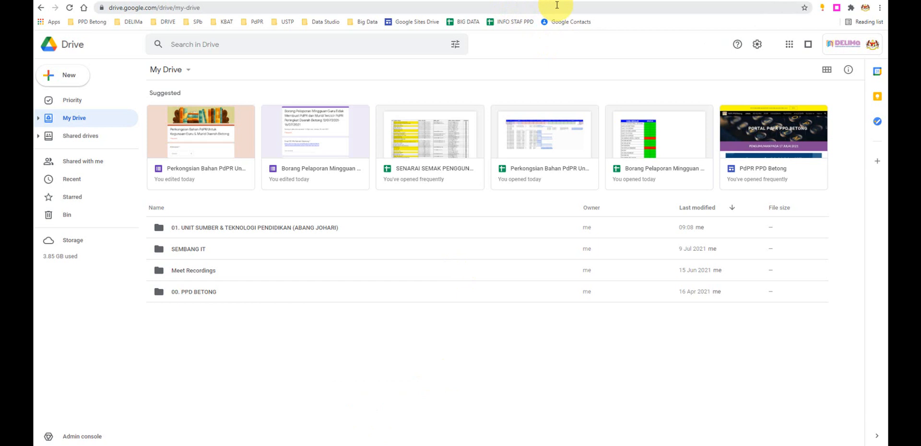
left_click(865, 8)
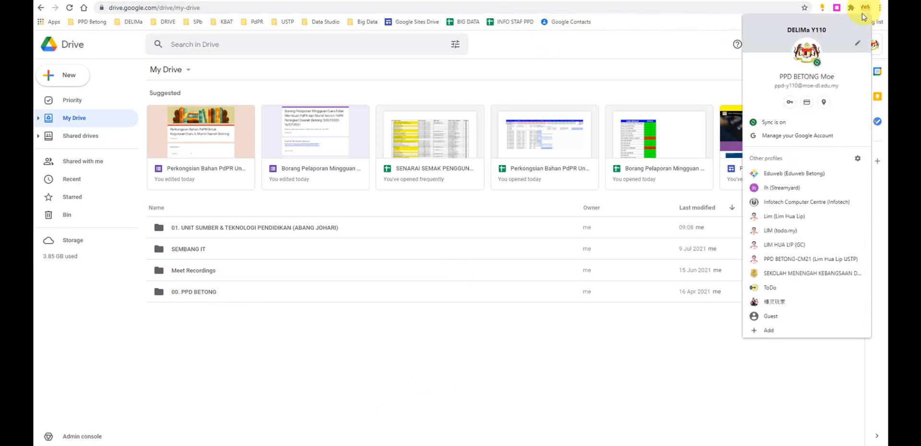
left_click(635, 341)
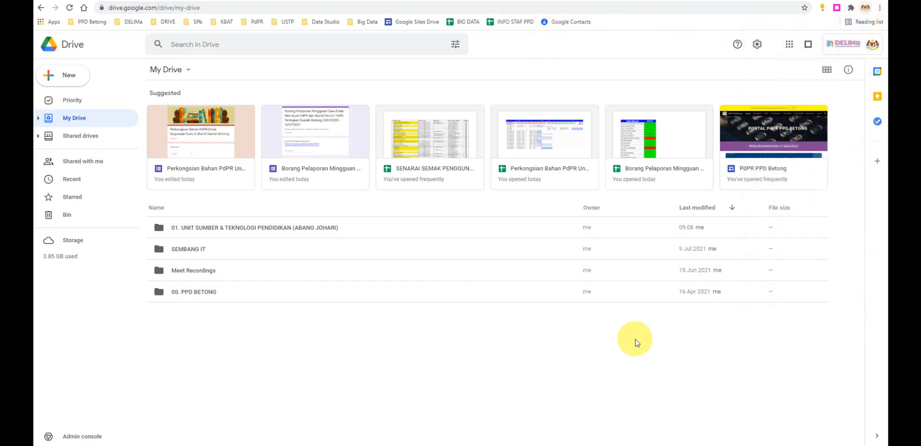
- Return to the Perkongsian Bahan PdPR form and open it for editing
left_click(577, 1)
left_click(425, 2)
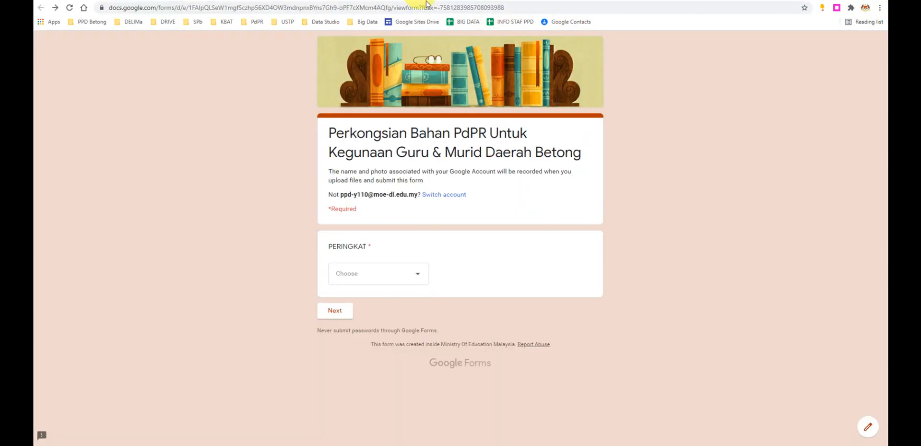
left_click(877, 430)
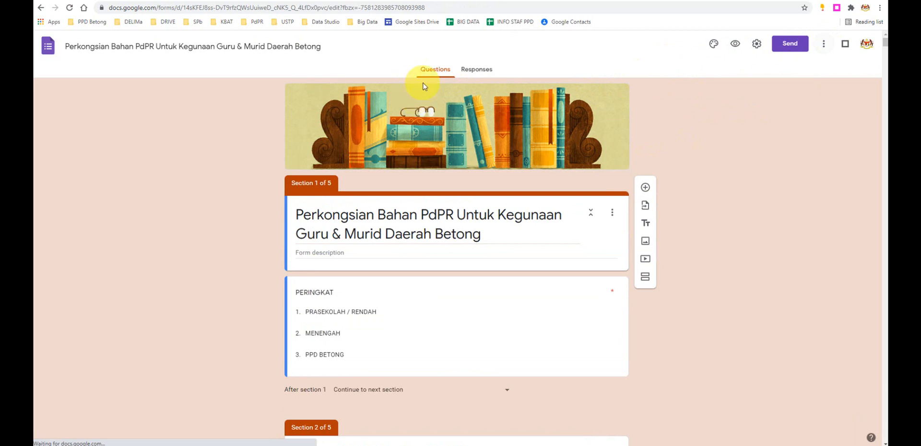
- Look at the Make a copy command among the form's additional options
left_click(823, 47)
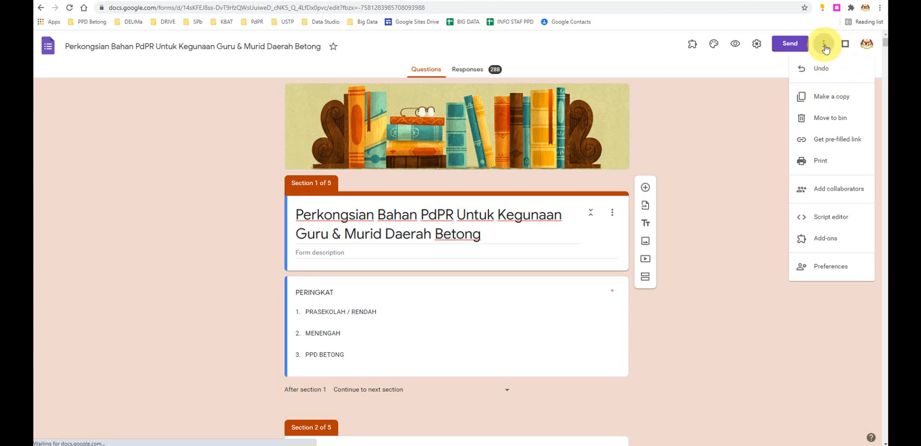
left_click(829, 101)
left_click(823, 44)
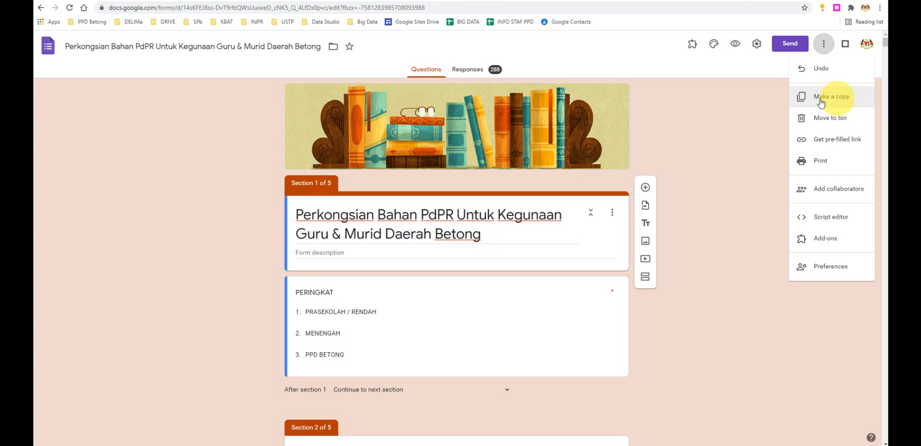
left_click(756, 109)
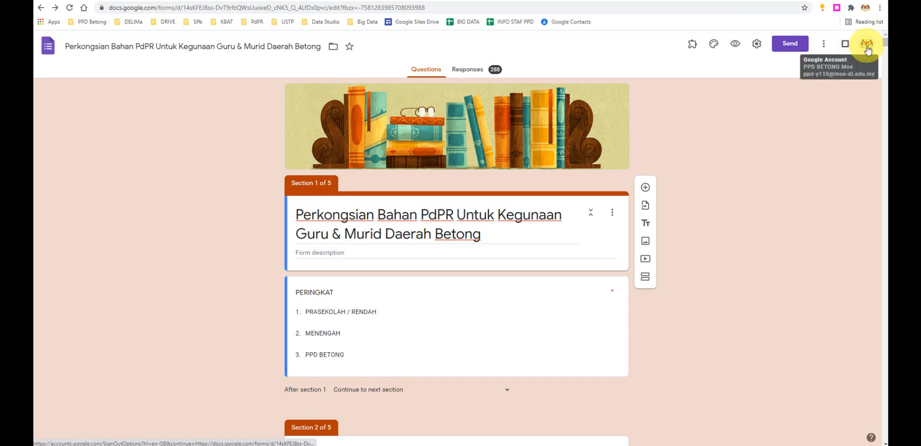
left_click(825, 49)
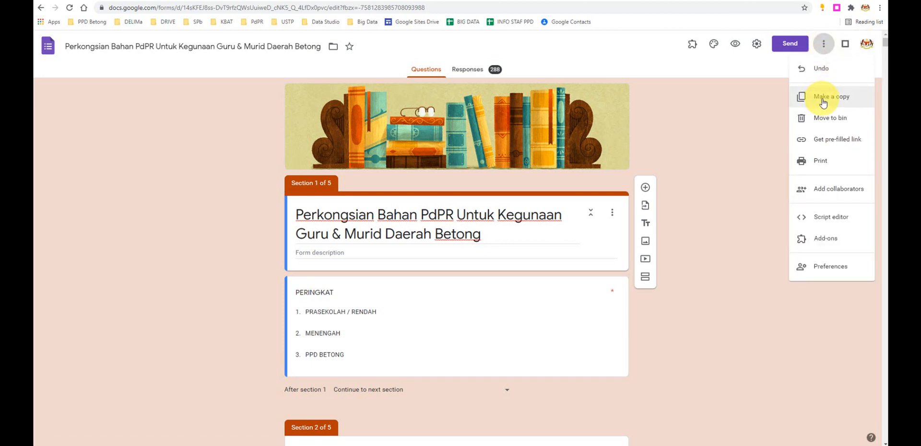
left_click(765, 110)
- Load the copied Edaran_Kongsi Bahan form link in the other account's browser window and view its first sections
left_click(508, 1)
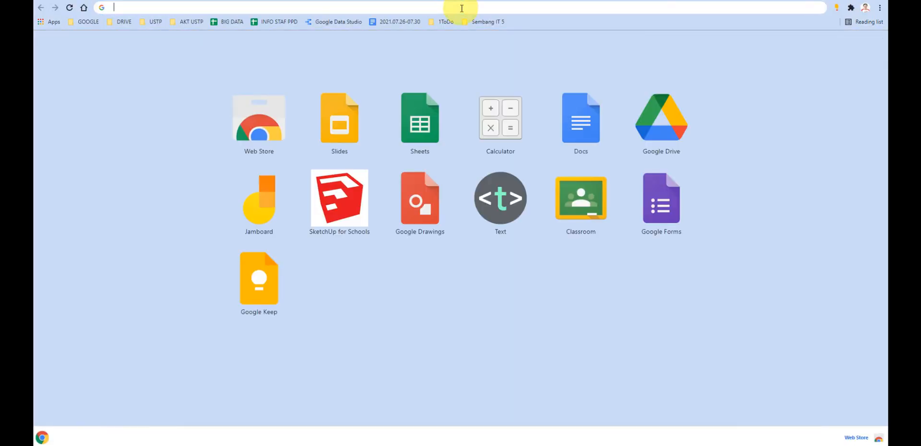
left_click(461, 9)
key("Return")
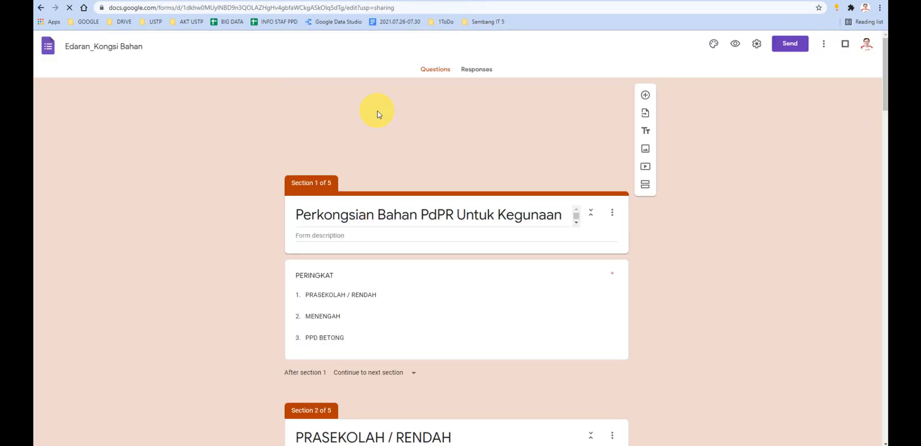
scroll(335, 251, "down", 1)
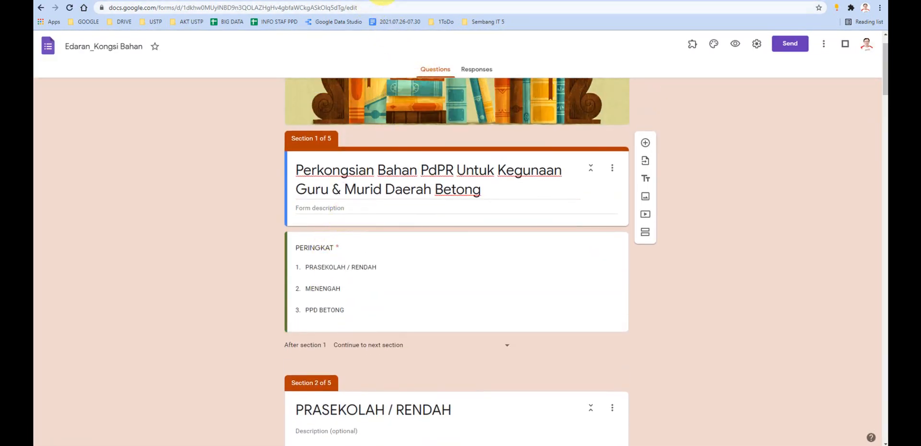
- View the SEMBANG IT folder 05 in Drive, and move the reduced Edaran_Kongsi Bahan form window over My Drive
left_click(379, 1)
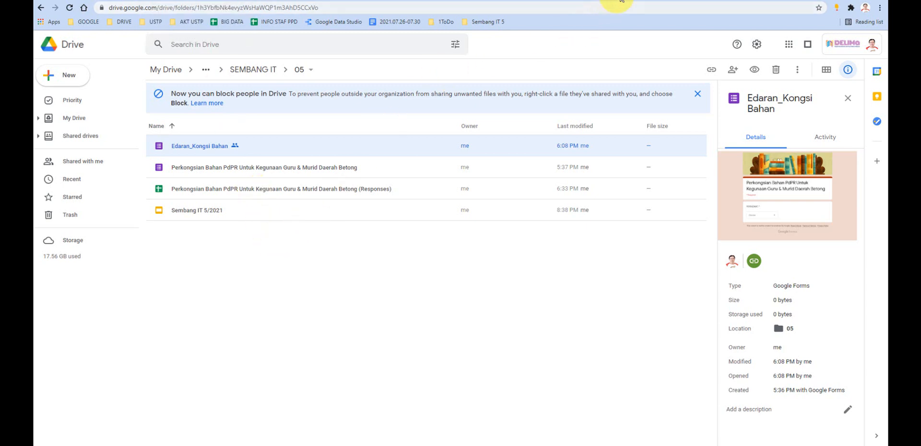
left_click_drag(631, 2, 3, 96)
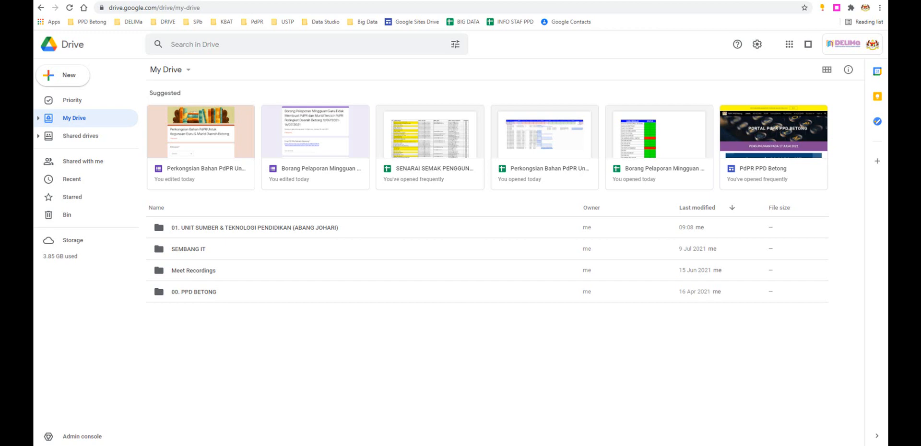
left_click_drag(310, 119, 507, 52)
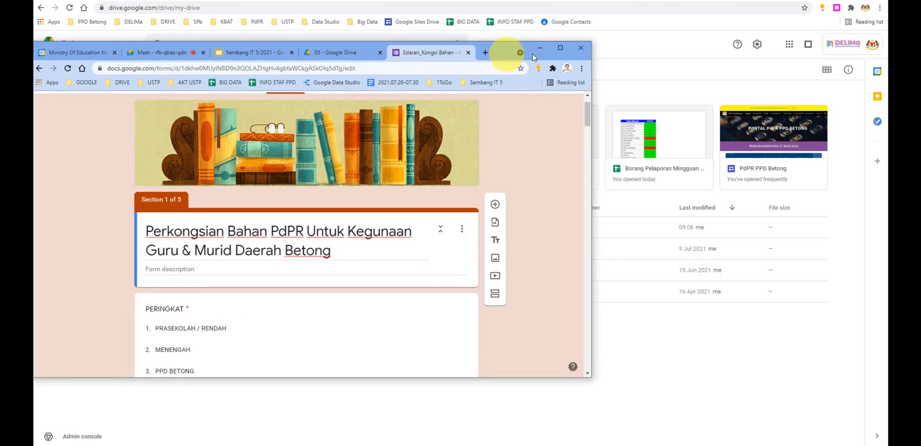
- Maximize the Edaran_Kongsi Bahan form window and look over its file name, form title and first section
left_click(560, 48)
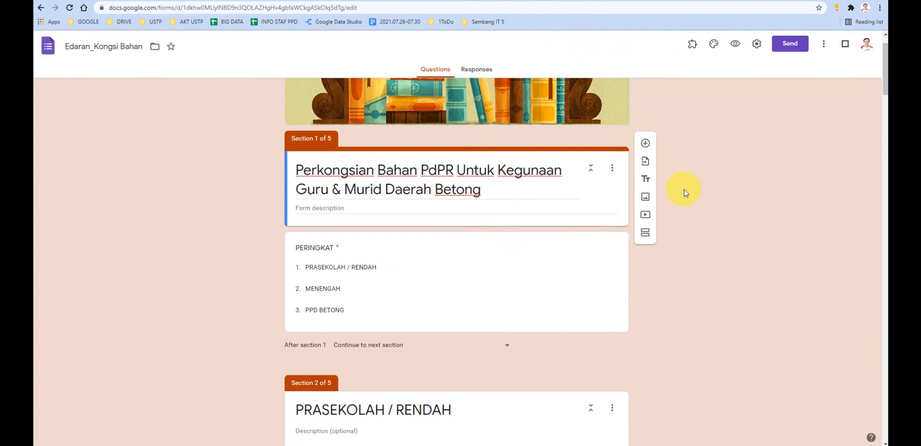
scroll(685, 193, "down", 2)
scroll(685, 194, "up", 3)
scroll(680, 180, "down", 1)
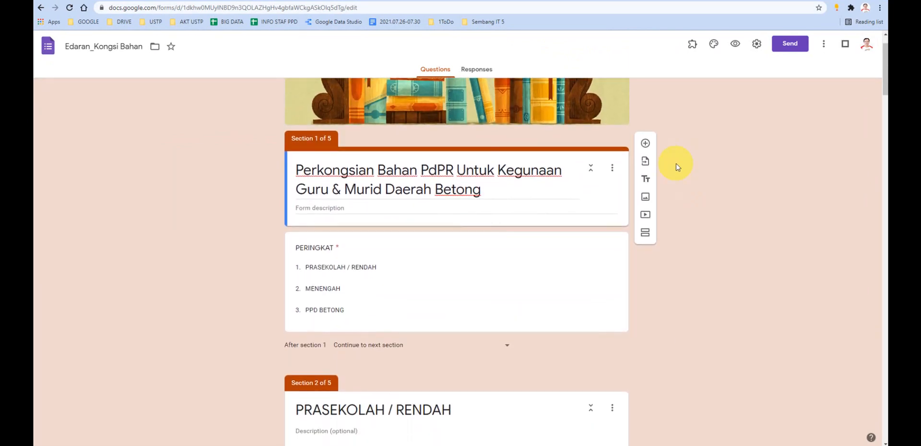
scroll(676, 165, "up", 1)
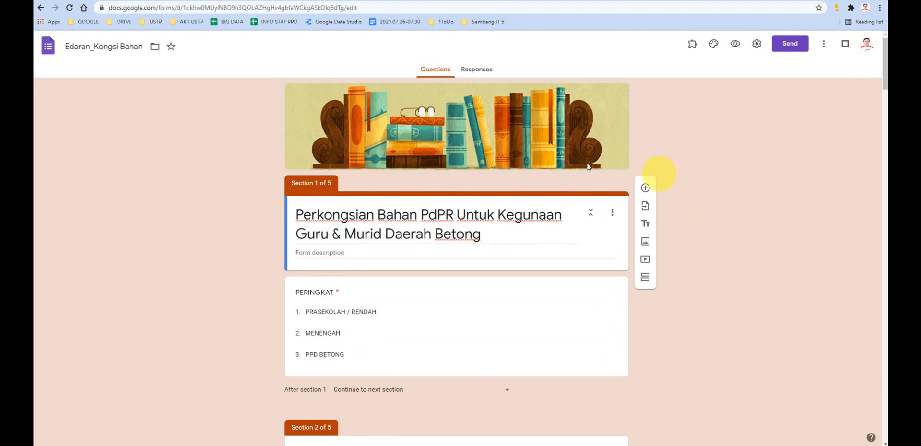
left_click(106, 46)
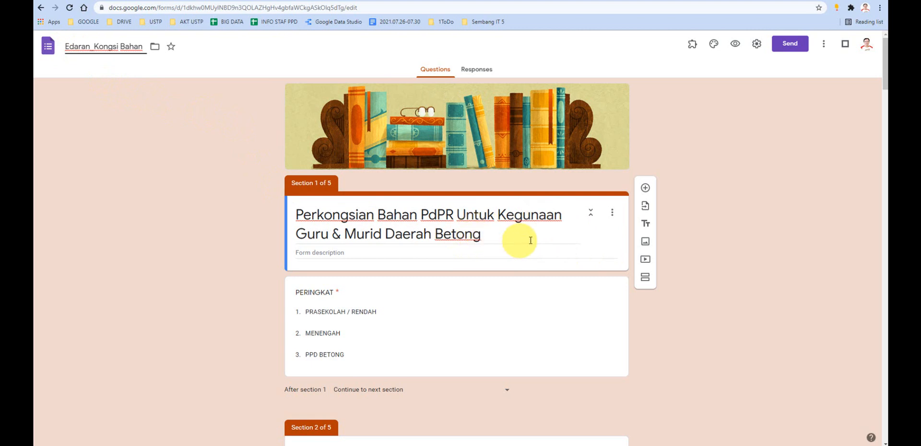
scroll(760, 235, "down", 1)
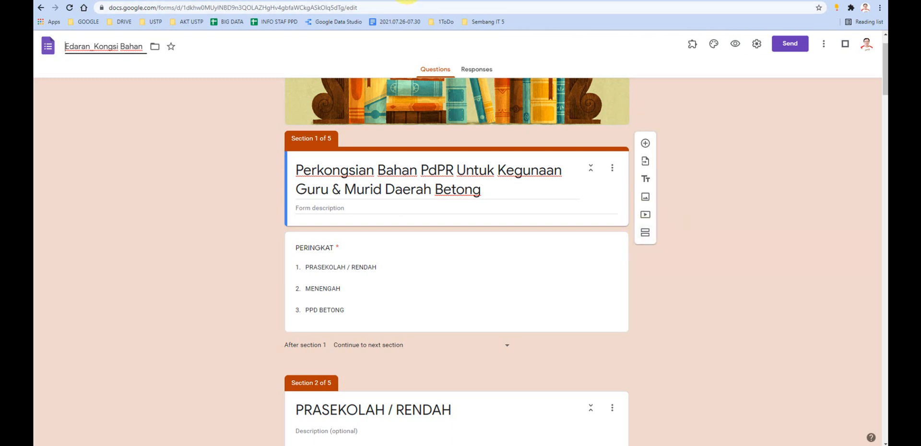
- Return to the 05 folder in Drive and create a new blank Google Form there
left_click(401, 0)
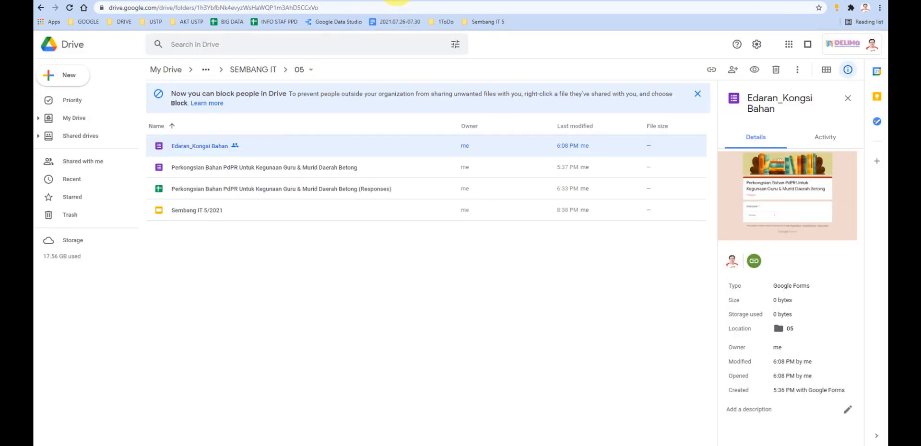
left_click(64, 81)
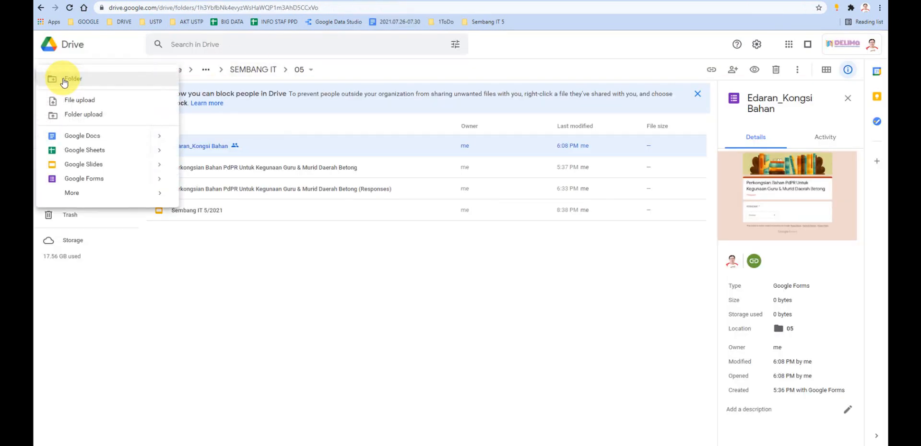
left_click(78, 181)
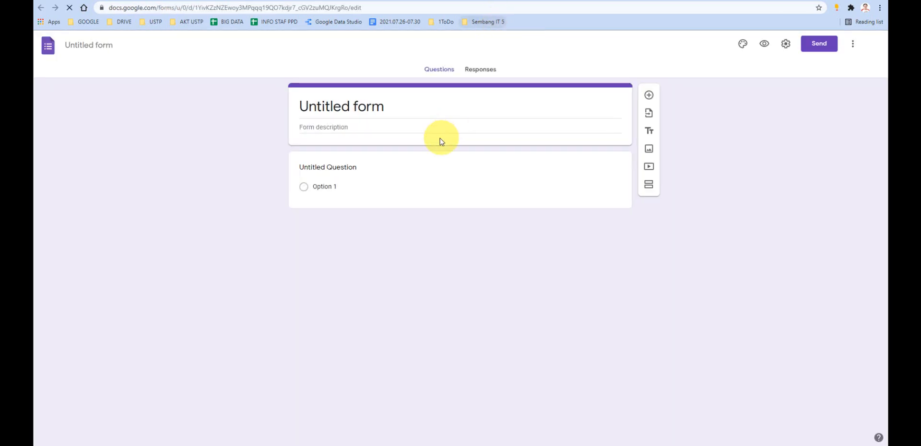
- Title the new form Kongsi Bahan and add a section after its header
left_click(364, 108)
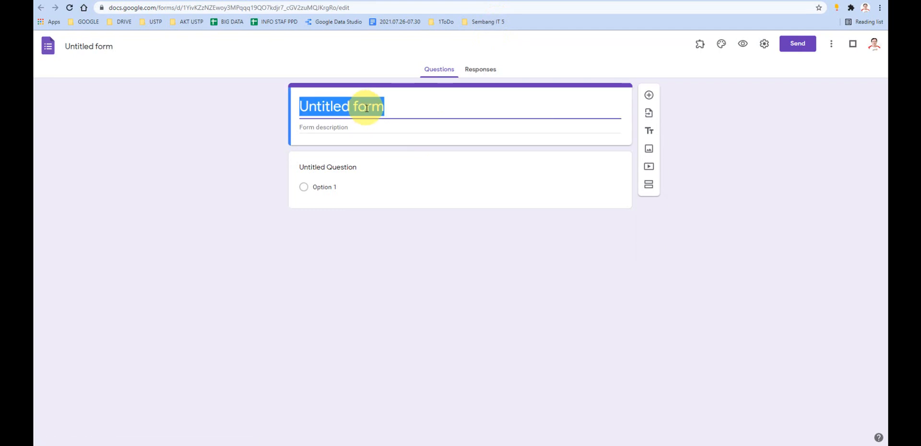
type("Kongsi Bahan")
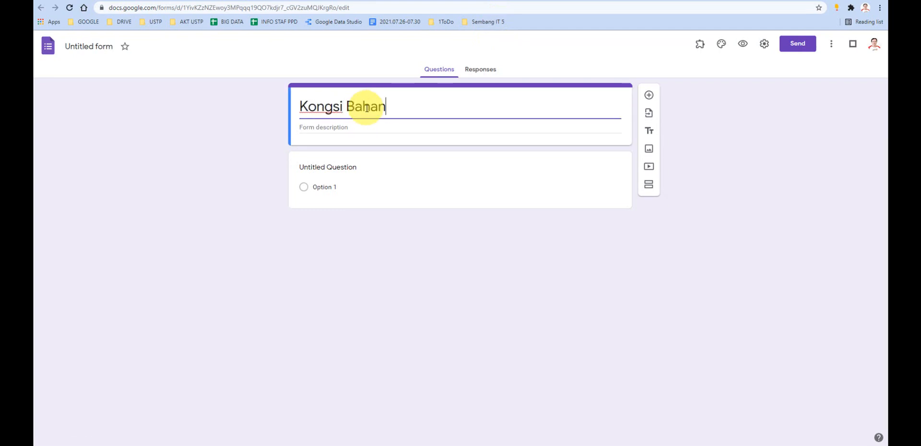
left_click(353, 128)
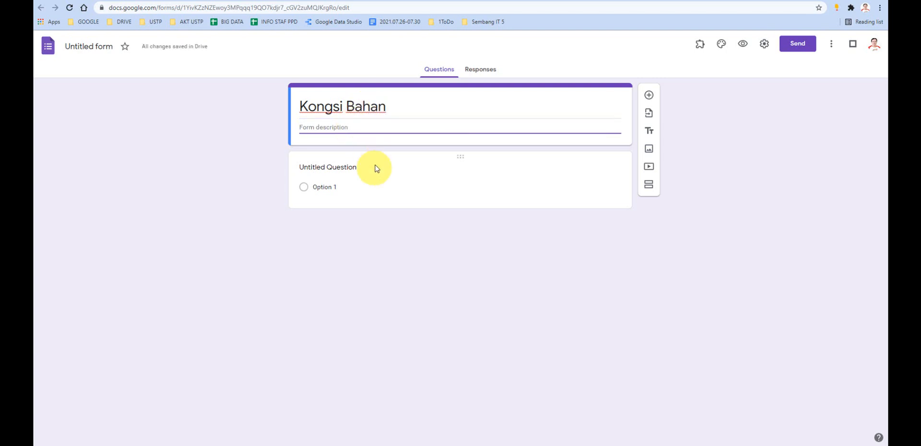
left_click(649, 187)
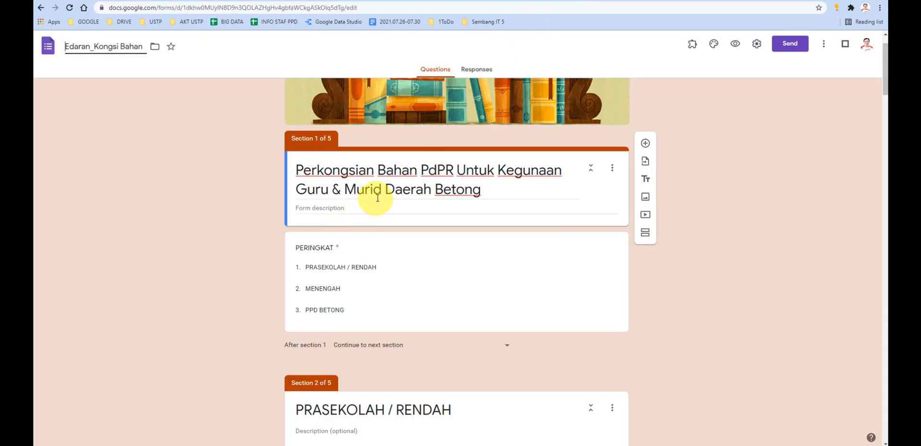
- Check the PERINGKAT question in Edaran_Kongsi Bahan, and add a PERINGKAT dropdown question to the first section of the Kongsi Bahan form
triple_click(377, 197)
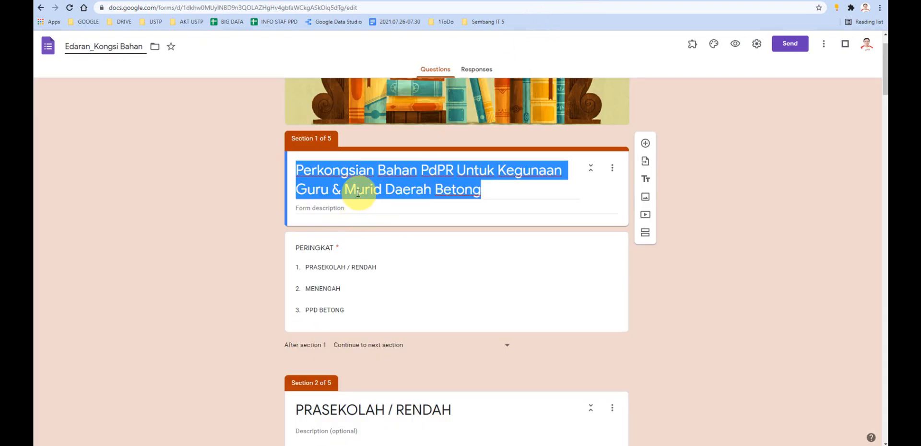
double_click(330, 247)
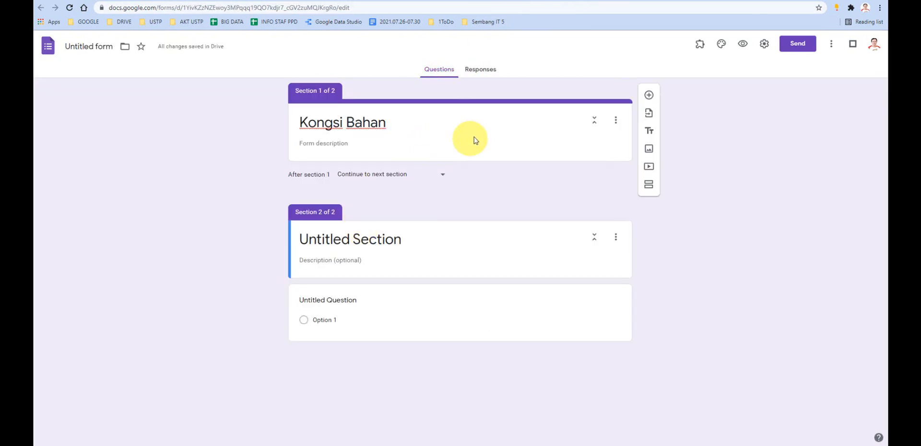
left_click(474, 140)
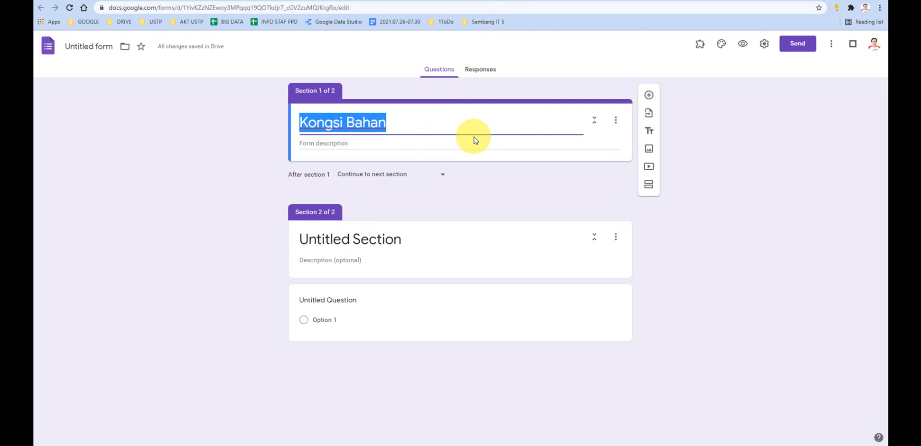
left_click(648, 97)
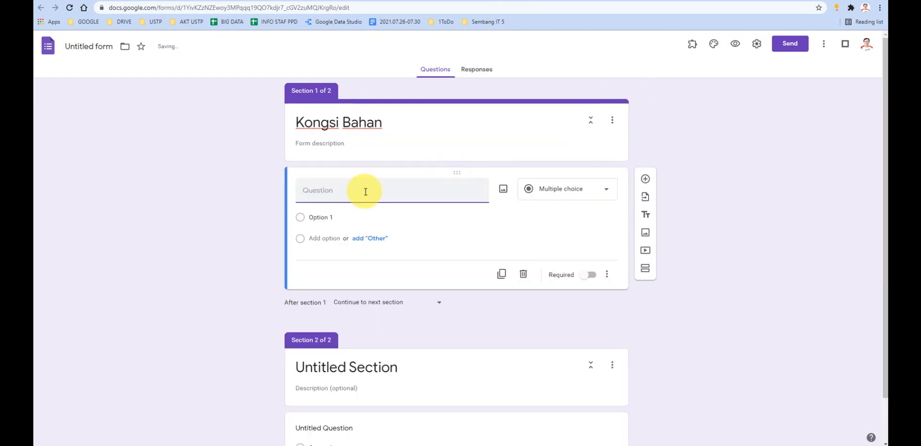
type("PERINGKAT")
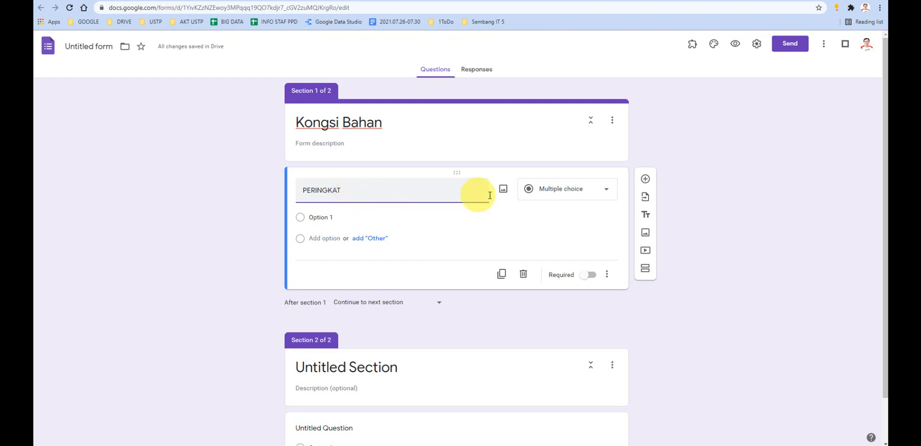
left_click(567, 190)
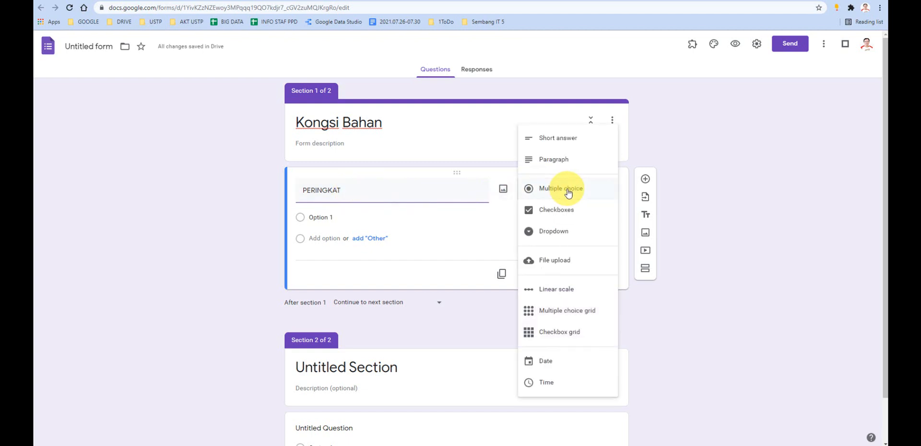
left_click(553, 234)
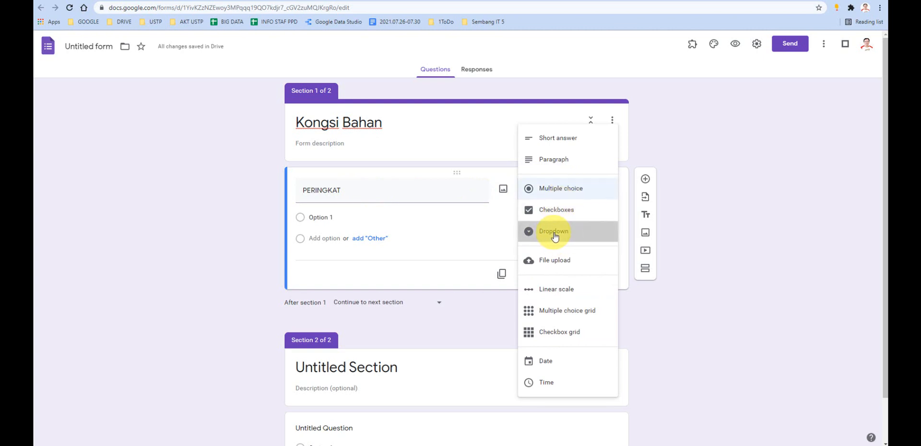
- Enter SR, SM and PPD as the three options of the PERINGKAT dropdown question
left_click(320, 218)
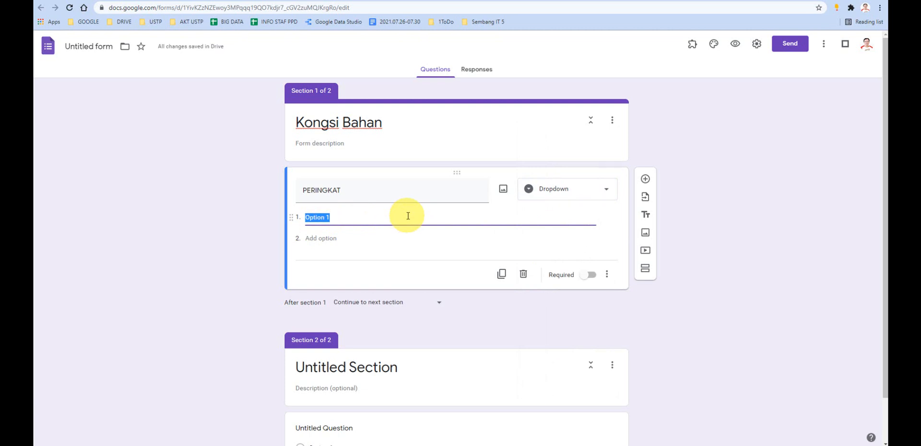
type("SR")
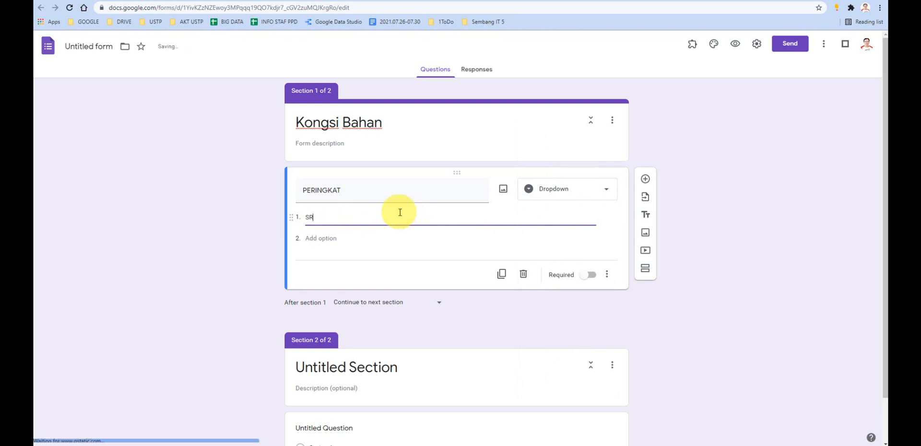
left_click(326, 240)
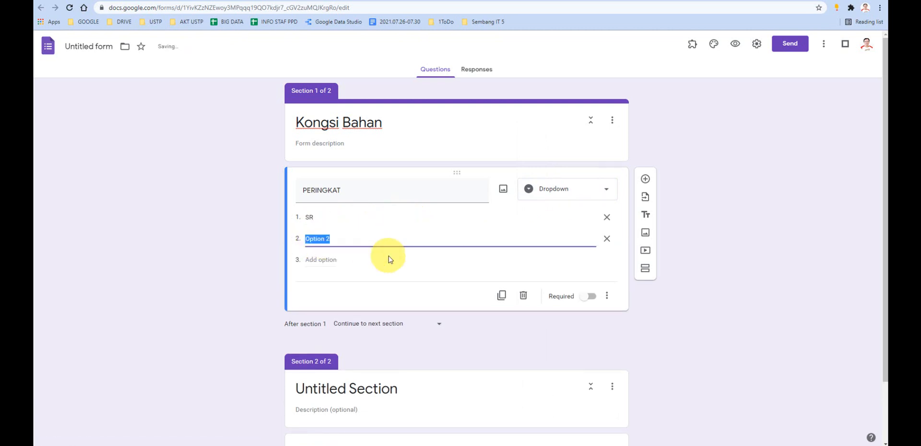
left_click(329, 259)
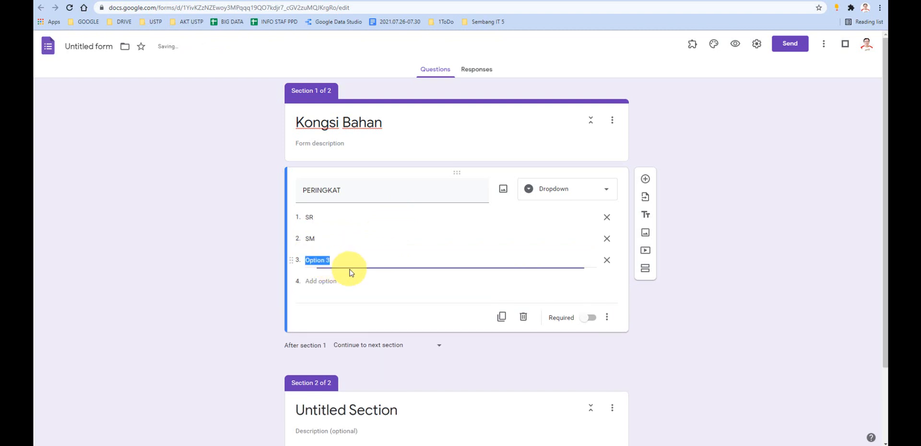
type("PPD")
scroll(300, 263, "down", 1)
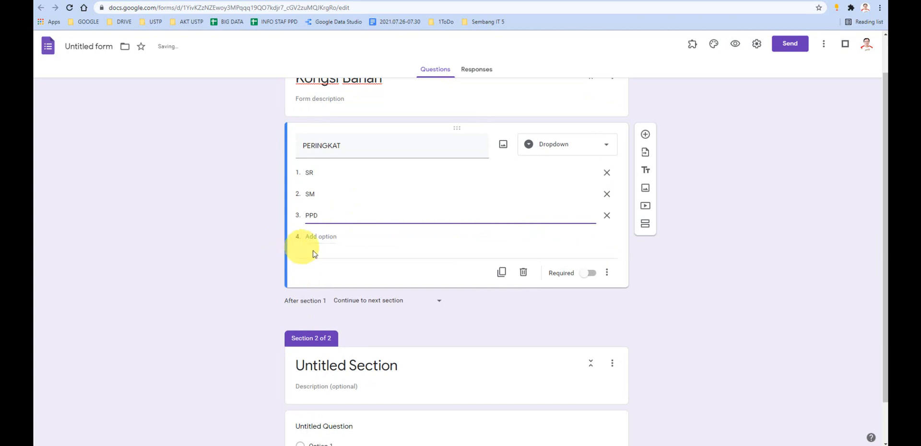
left_click(324, 174)
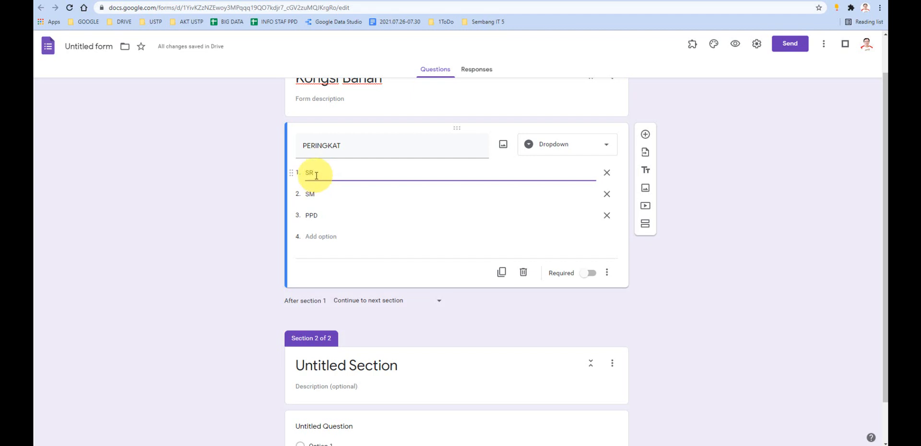
left_click(338, 173)
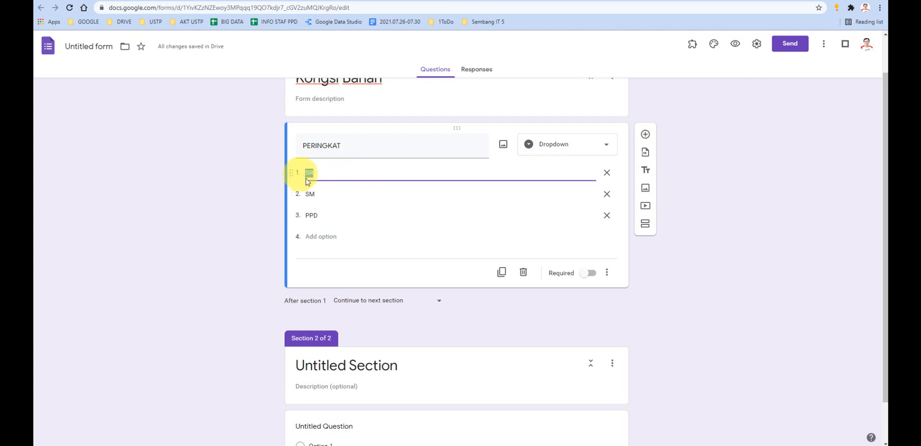
left_click_drag(329, 194, 281, 196)
left_click_drag(328, 218, 304, 214)
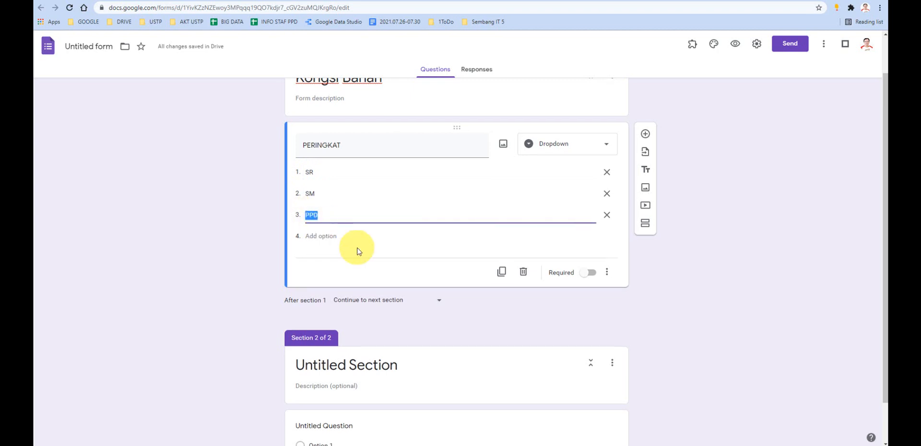
- Title the untitled second section of the form SR
scroll(356, 251, "down", 1)
left_click(345, 322)
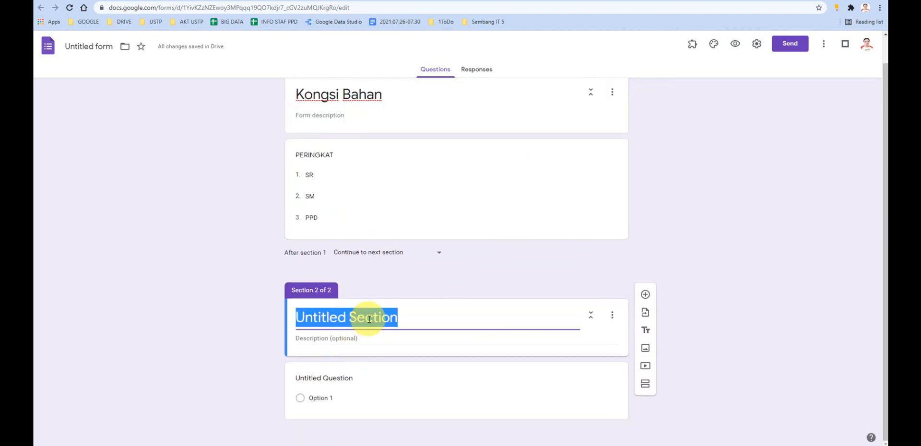
type("SR")
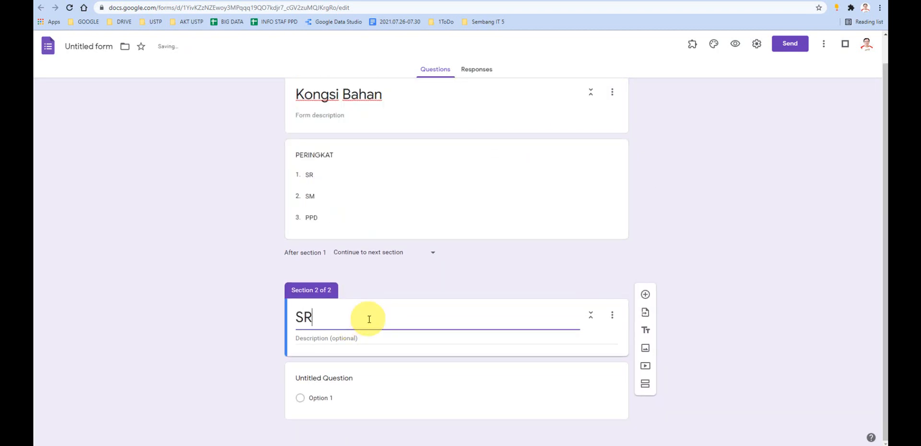
left_click(431, 275)
- Add a new section directly below the Kongsi Bahan header and title it SM
scroll(619, 245, "up", 1)
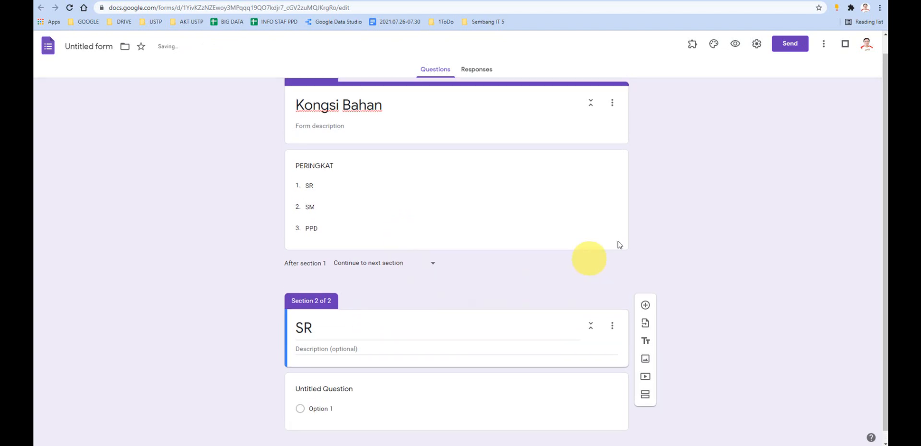
scroll(618, 245, "up", 1)
left_click(571, 150)
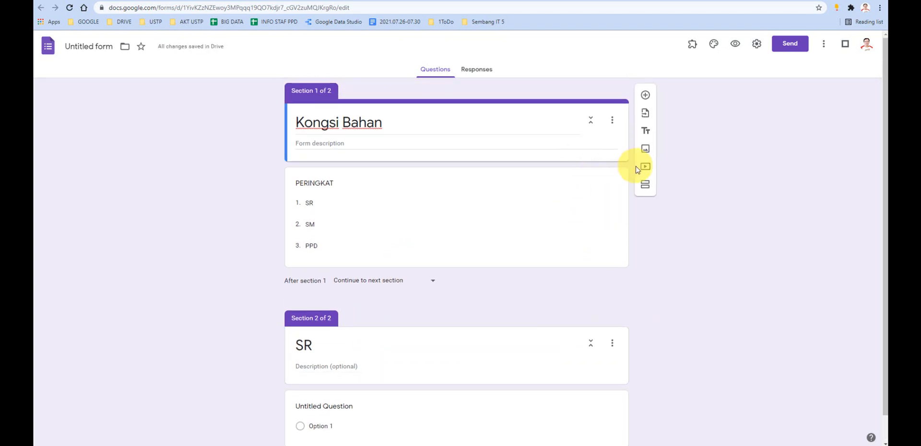
left_click(645, 185)
left_click(371, 243)
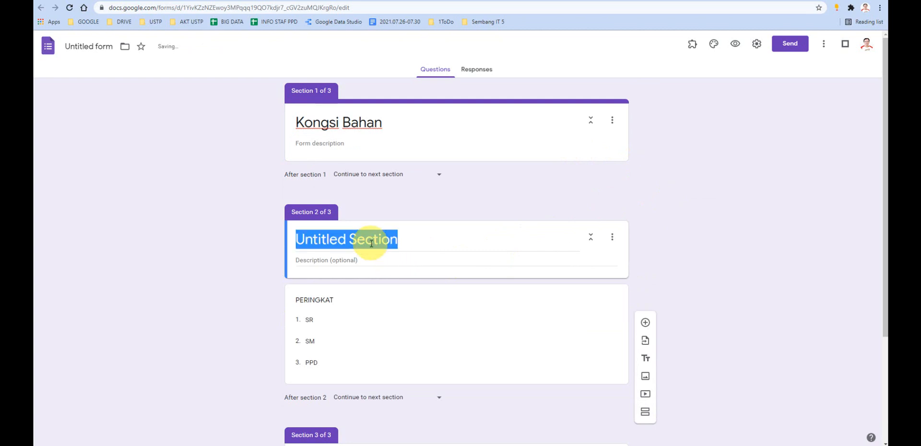
type("SM")
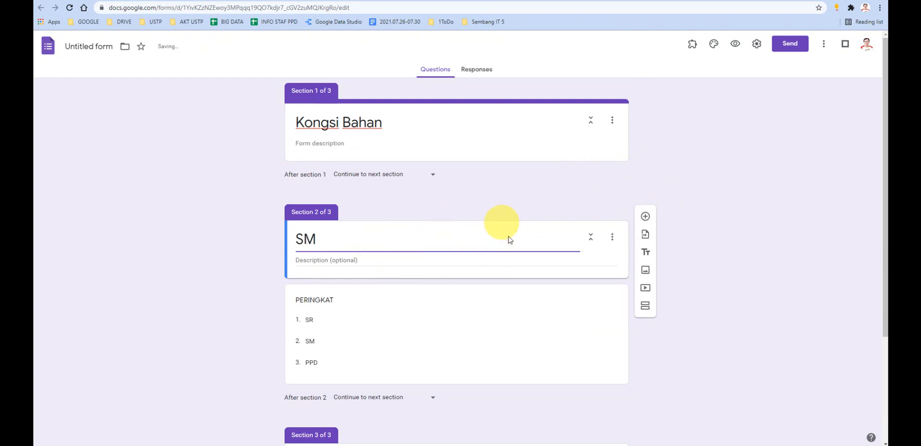
- Add another section directly below the SM section header and title it PPD
left_click(645, 306)
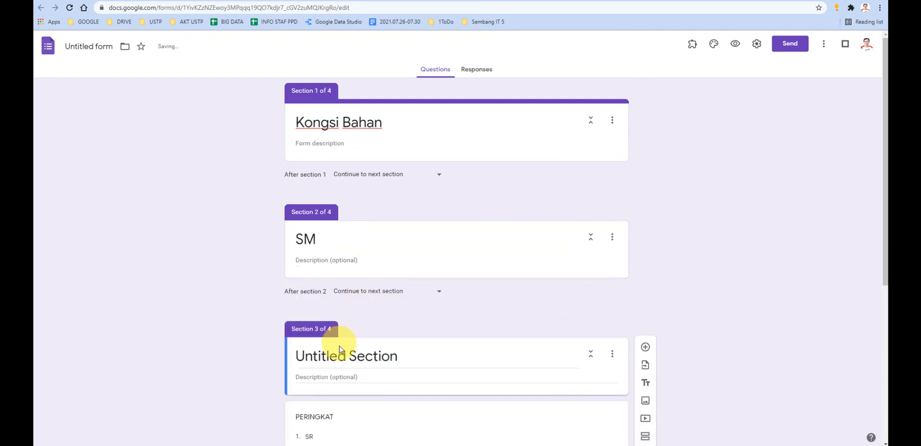
left_click(342, 354)
type("PP")
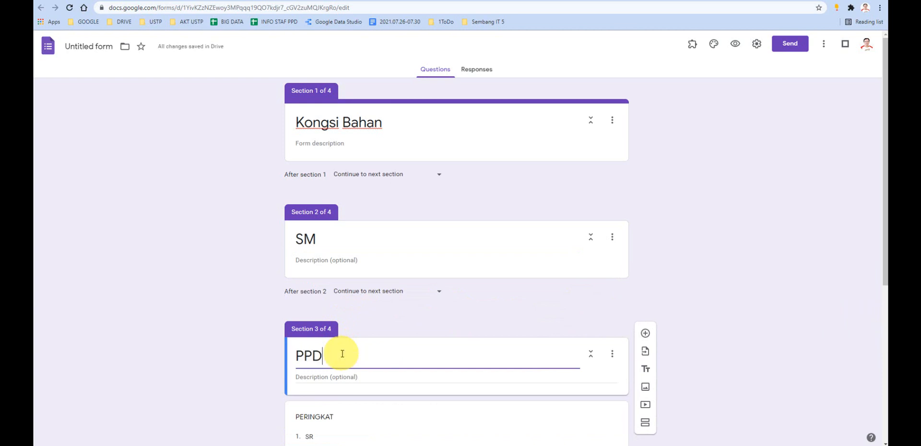
type("D")
scroll(486, 283, "down", 1)
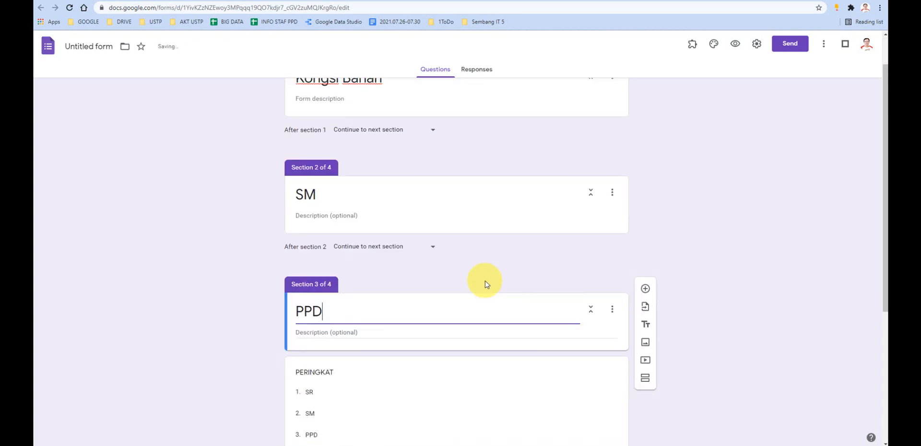
- Move the PERINGKAT question out of the PPD section and up into the Kongsi Bahan section
scroll(480, 274, "down", 1)
scroll(461, 253, "up", 2)
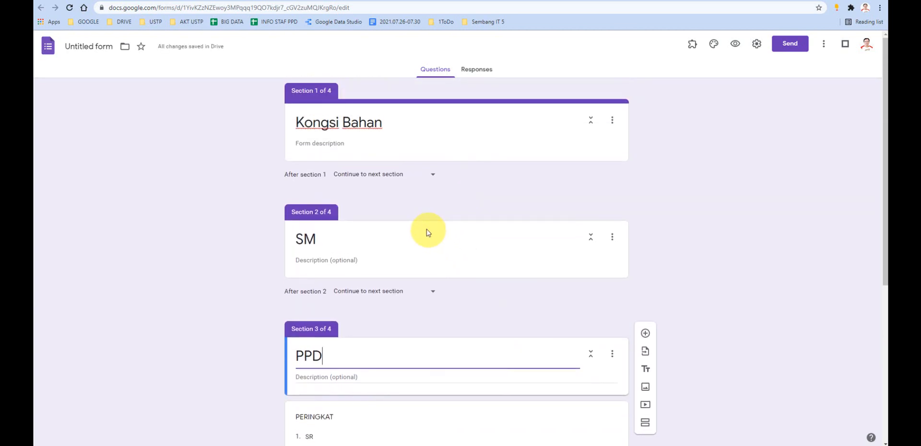
scroll(413, 220, "down", 3)
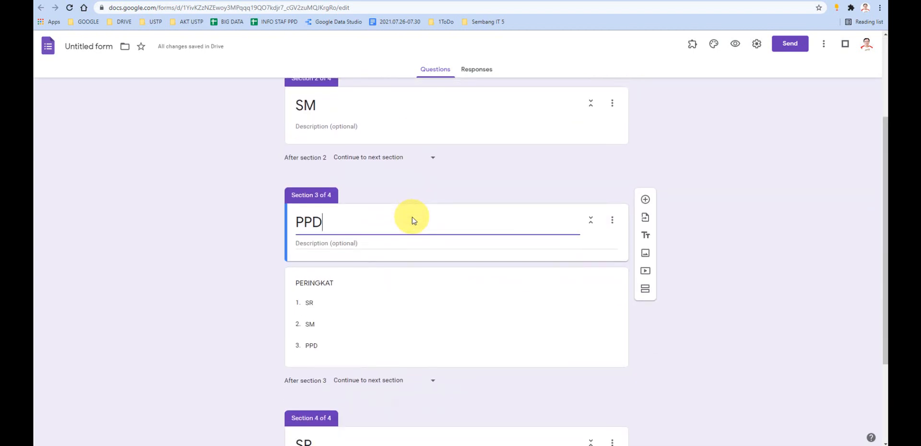
left_click_drag(402, 265, 414, 163)
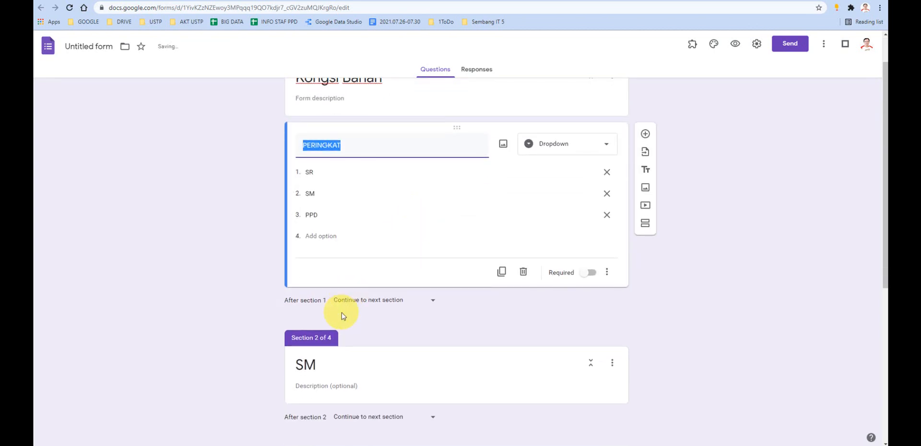
- Reorder the sections so that SR follows Kongsi Bahan and comes before SM and PPD
scroll(331, 307, "down", 3)
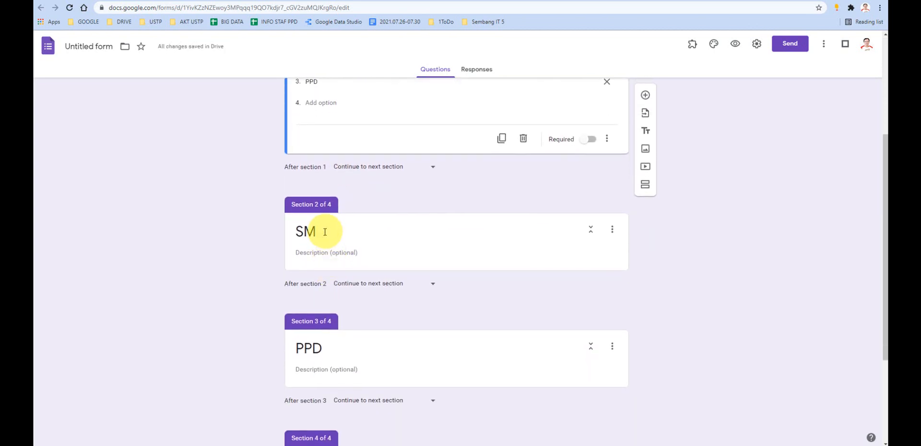
left_click_drag(307, 205, 317, 230)
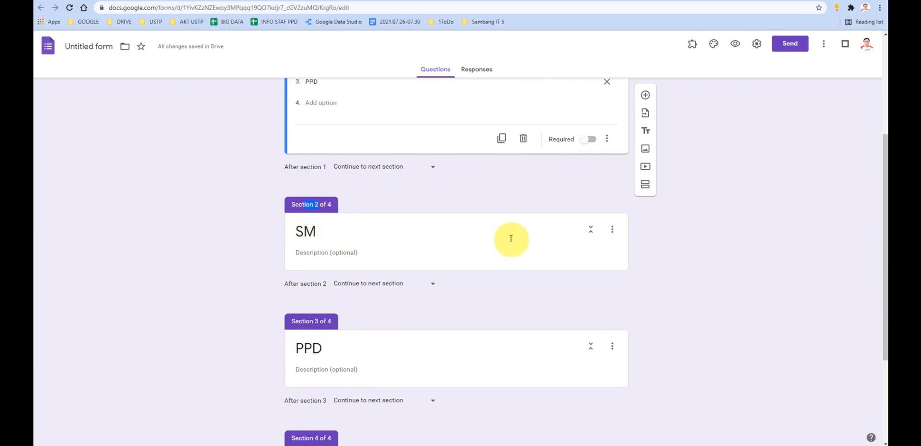
scroll(333, 289, "down", 2)
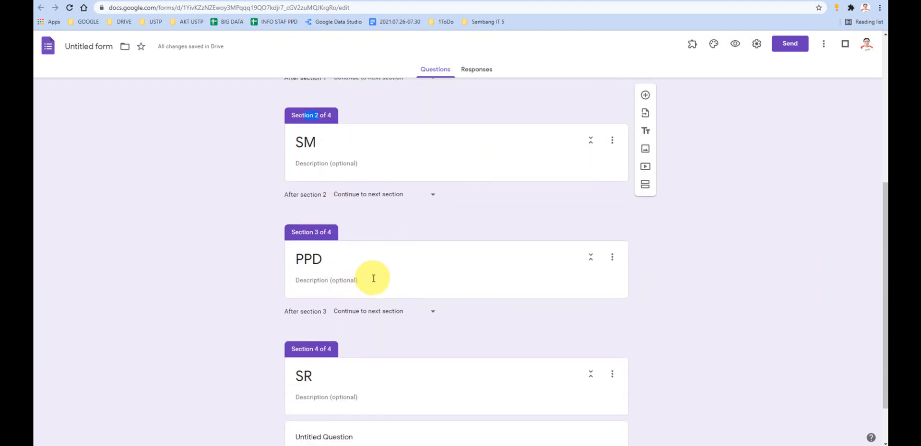
scroll(369, 274, "up", 1)
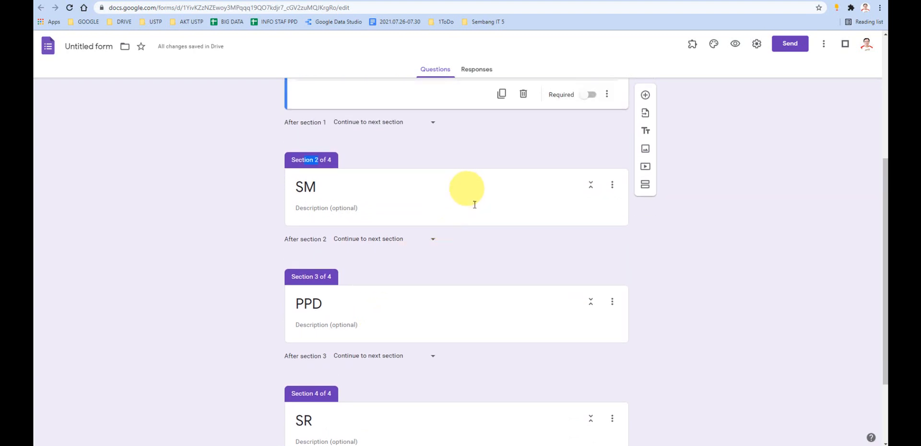
left_click(609, 187)
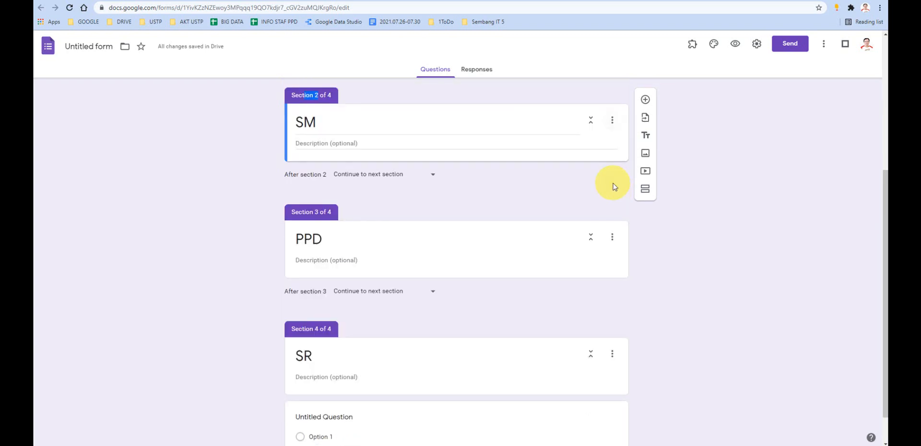
left_click(612, 120)
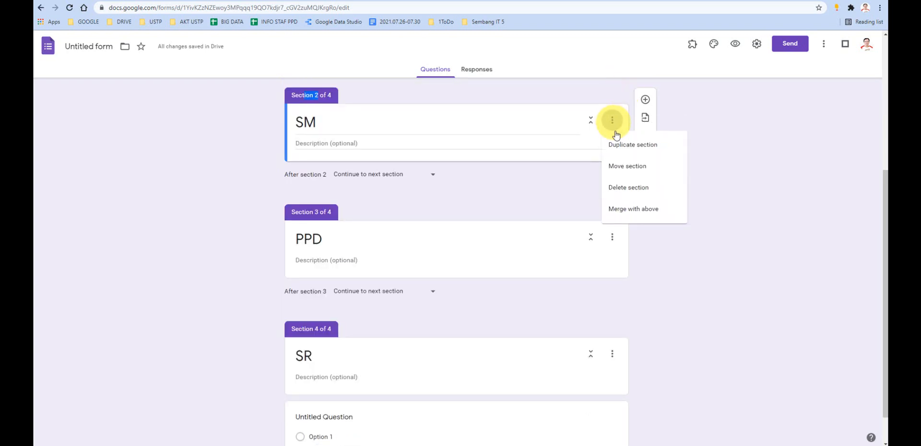
left_click(638, 169)
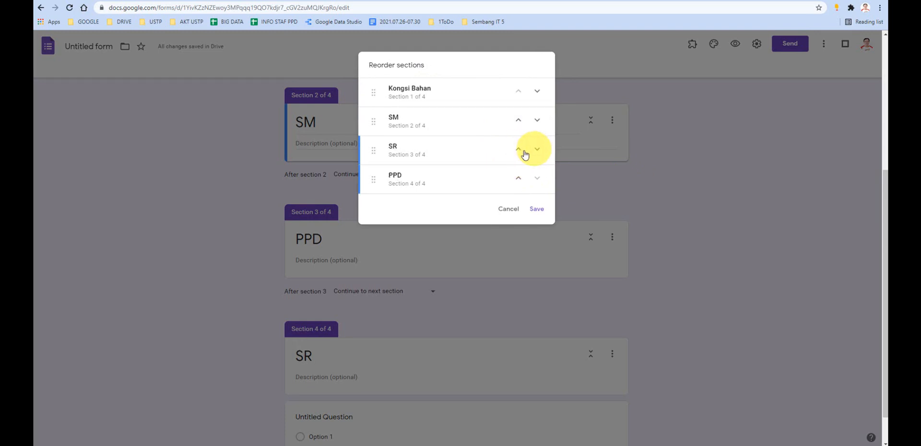
left_click(518, 150)
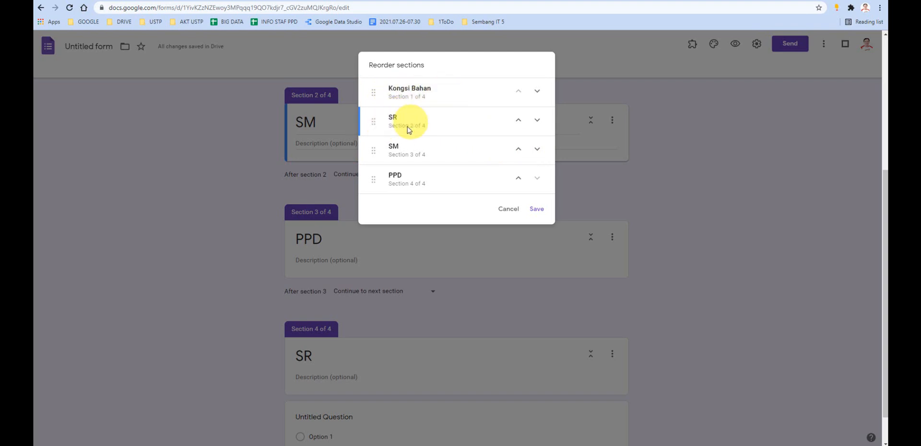
left_click(533, 219)
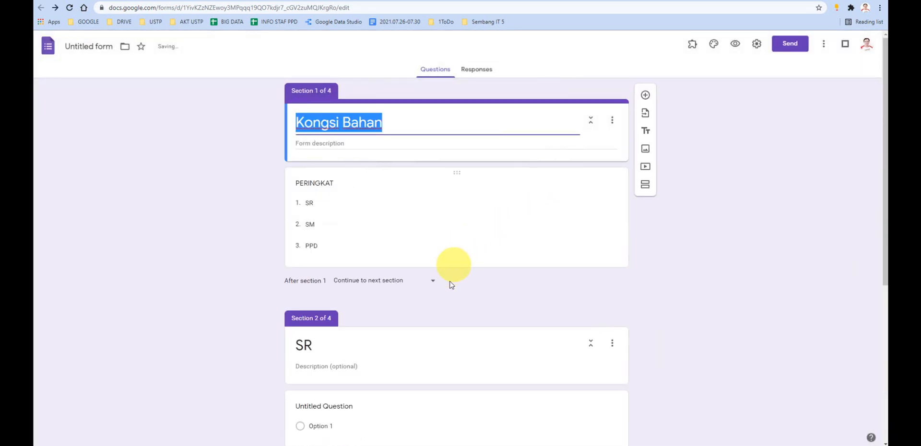
- Delete the untitled multiple-choice question from the SR section
scroll(451, 285, "down", 5)
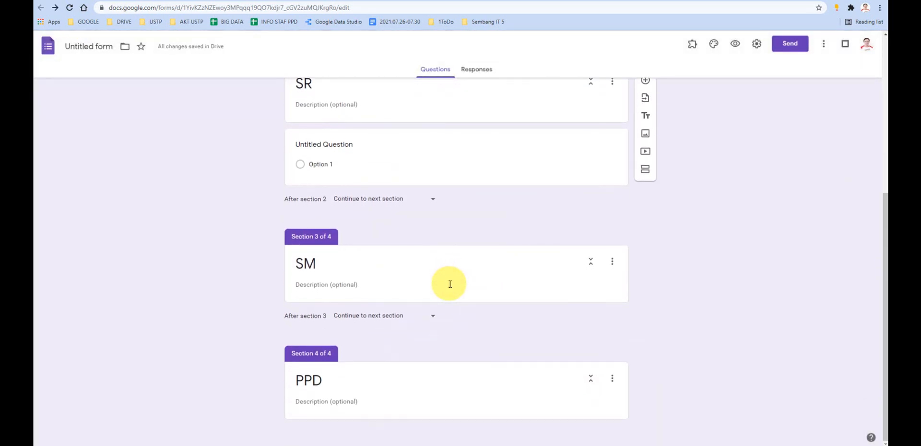
scroll(323, 173, "up", 2)
scroll(320, 202, "down", 2)
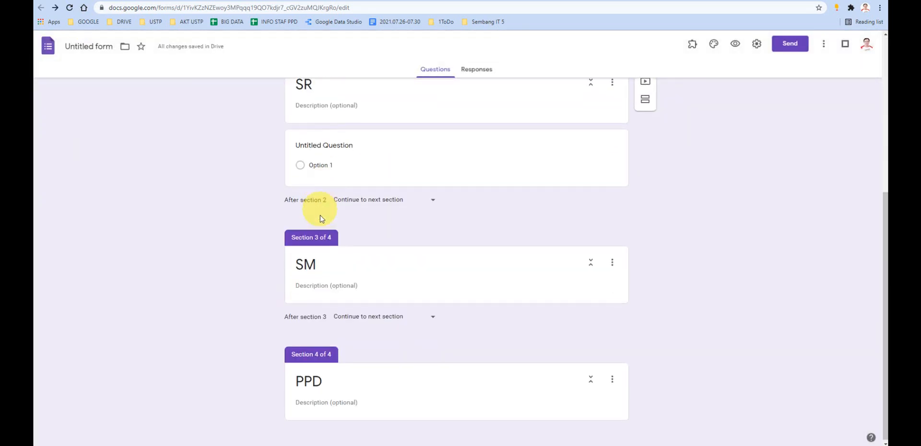
left_click(498, 146)
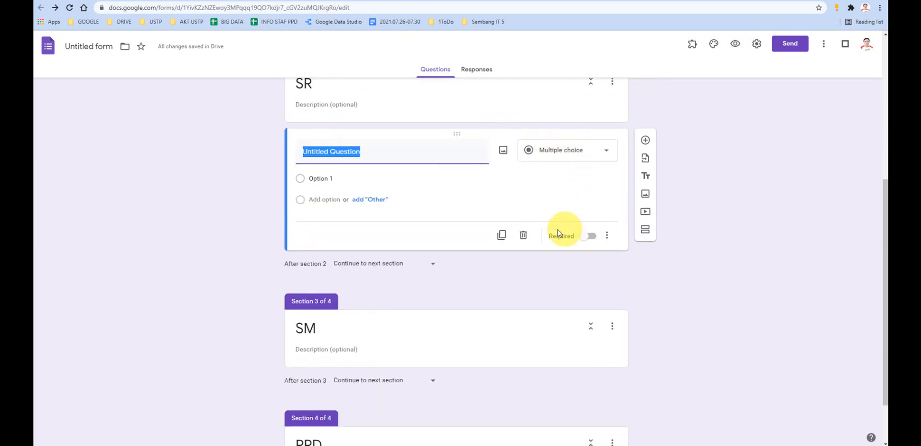
left_click(523, 235)
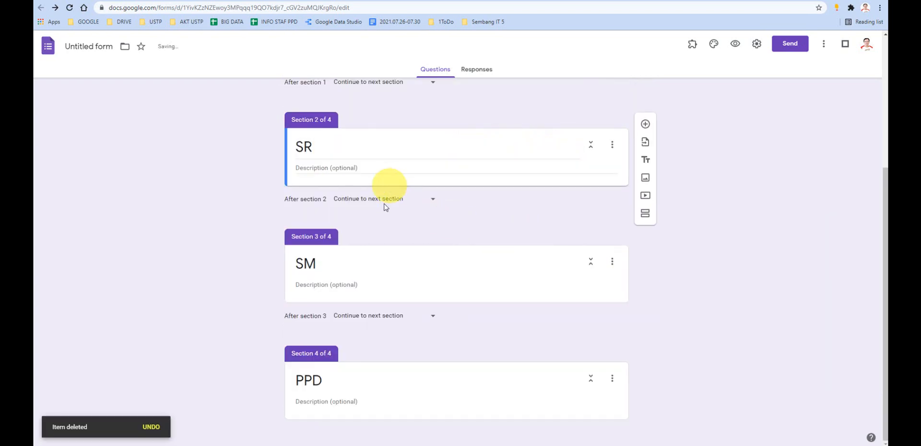
scroll(398, 218, "down", 1)
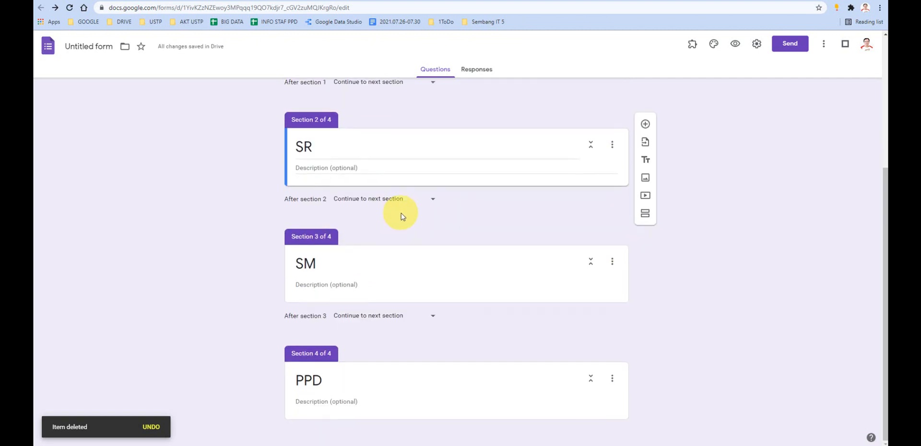
- Enable going to a section based on the answer for the PERINGKAT dropdown question
scroll(389, 216, "up", 4)
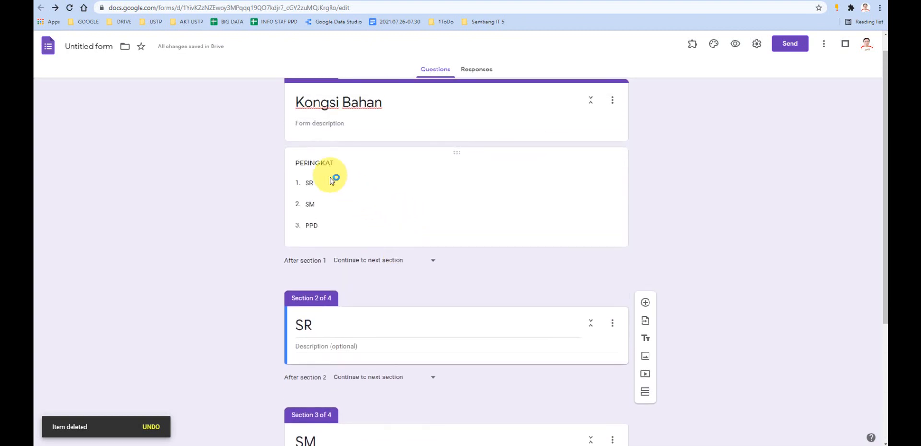
left_click(324, 184)
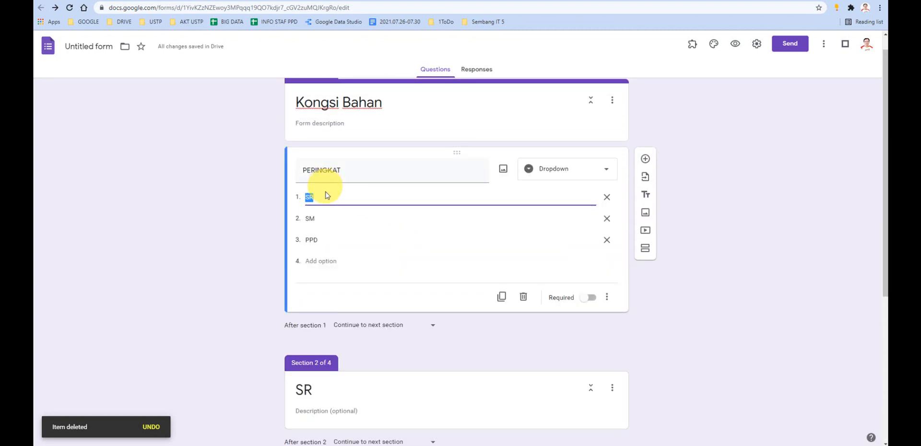
left_click(318, 198)
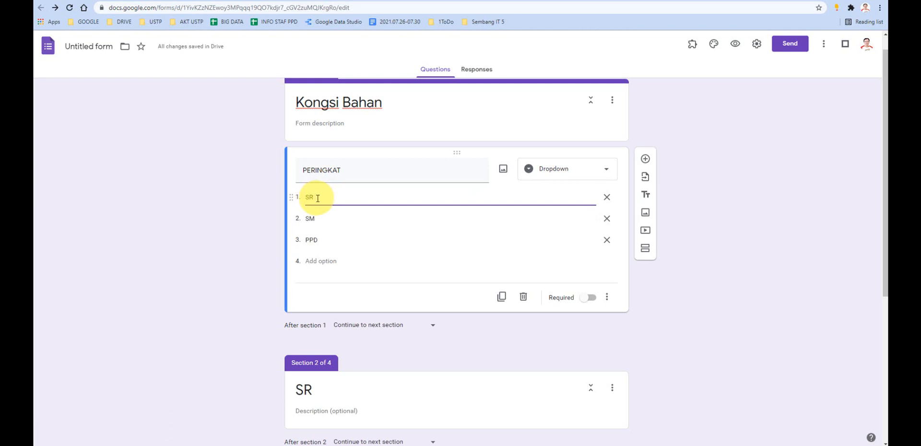
scroll(336, 196, "down", 2)
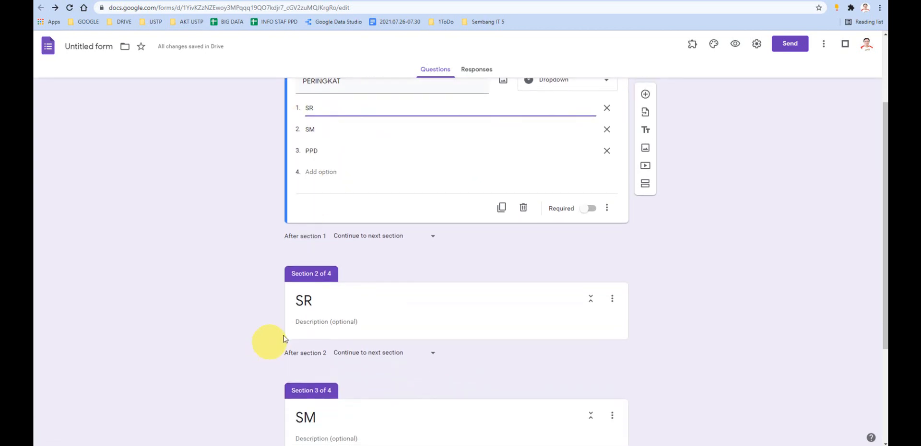
left_click(318, 128)
scroll(318, 367, "down", 1)
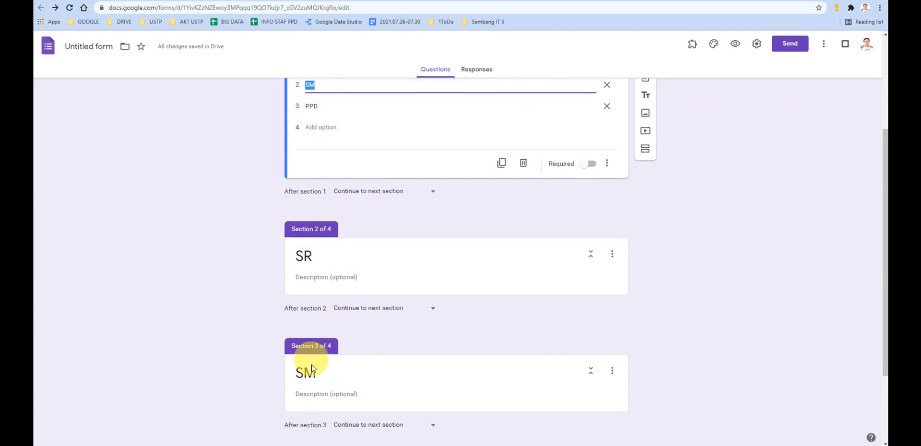
scroll(360, 345, "up", 2)
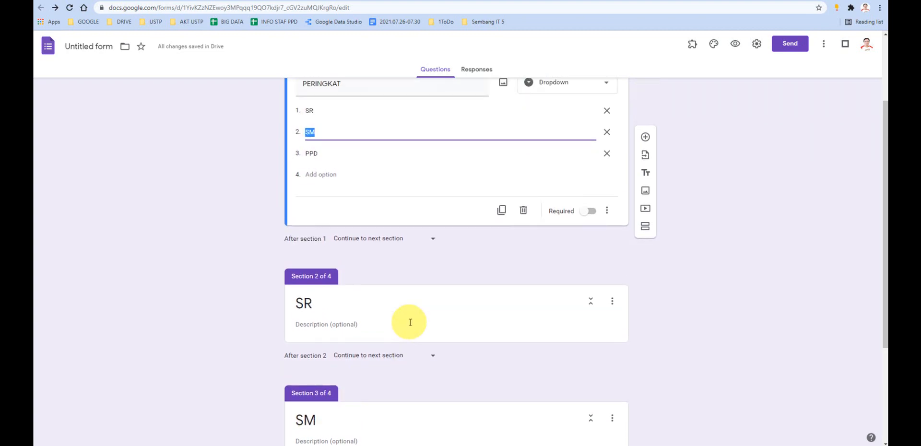
left_click(322, 152)
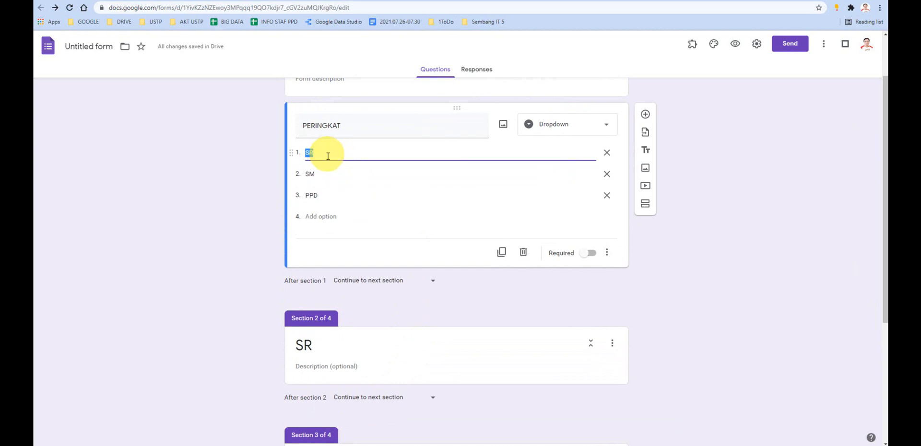
left_click(606, 253)
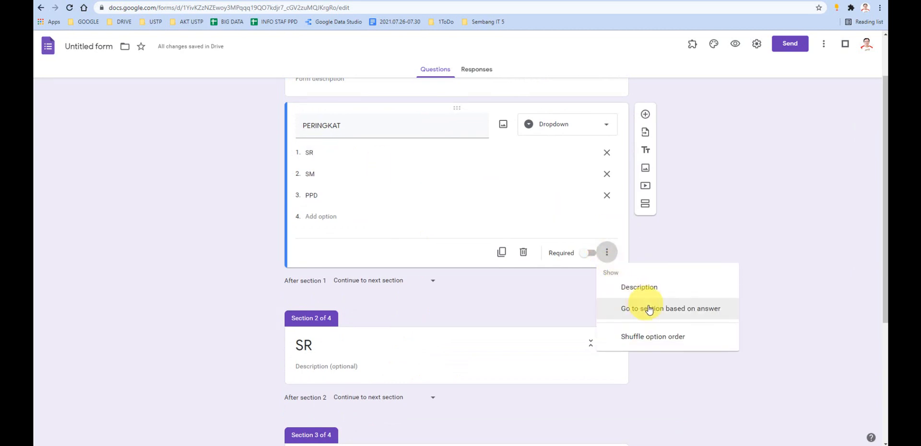
left_click(687, 311)
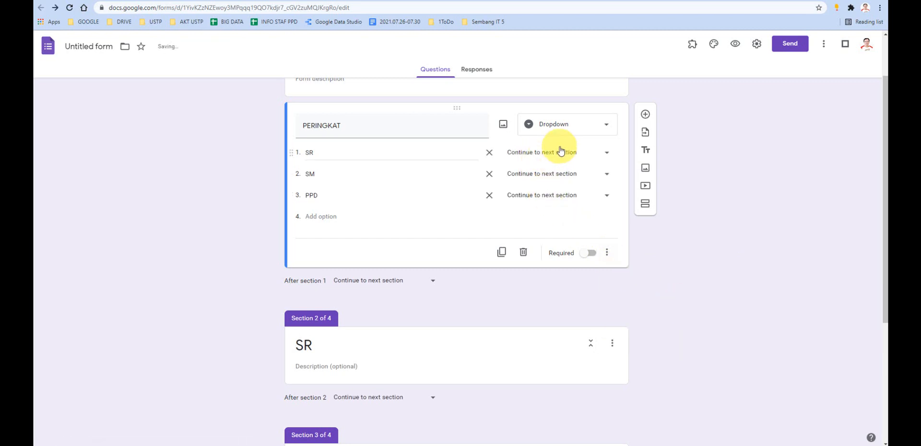
- Route the PERINGKAT answer SM to section 3 (SM) and the answer PPD to section 4 (PPD)
left_click(307, 153)
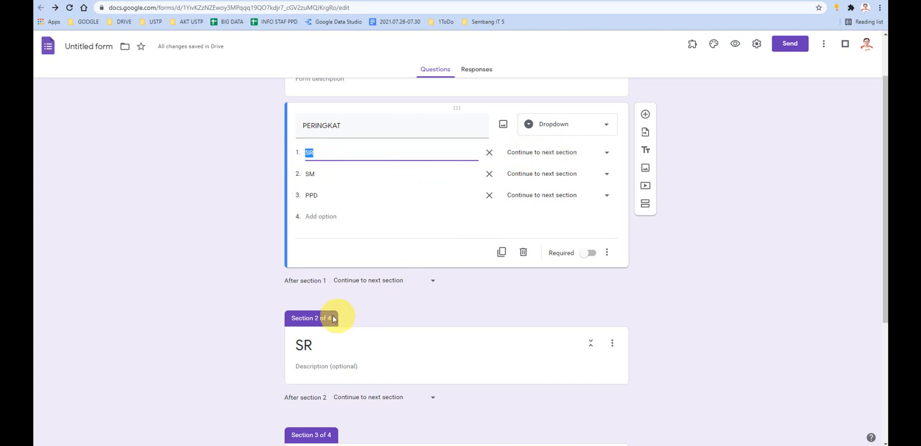
left_click(315, 346)
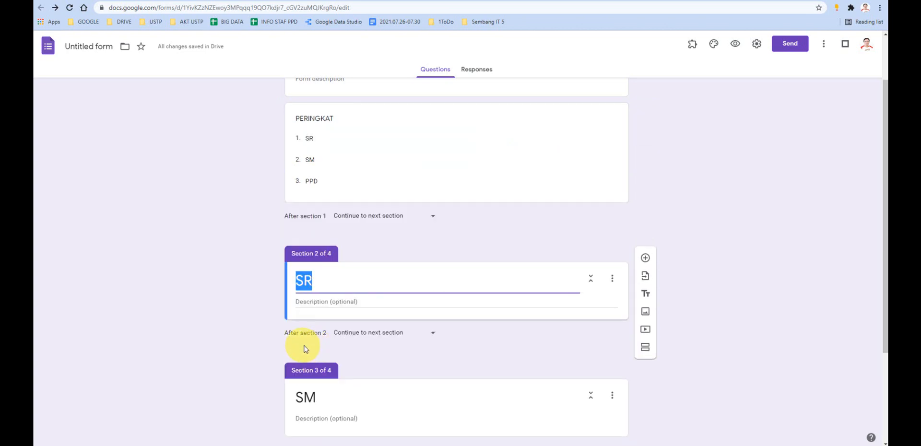
scroll(384, 225, "up", 1)
left_click(366, 199)
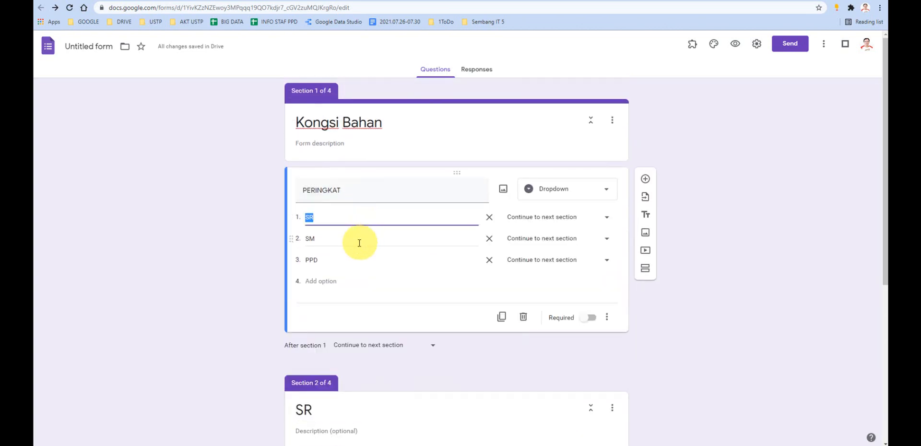
left_click(333, 240)
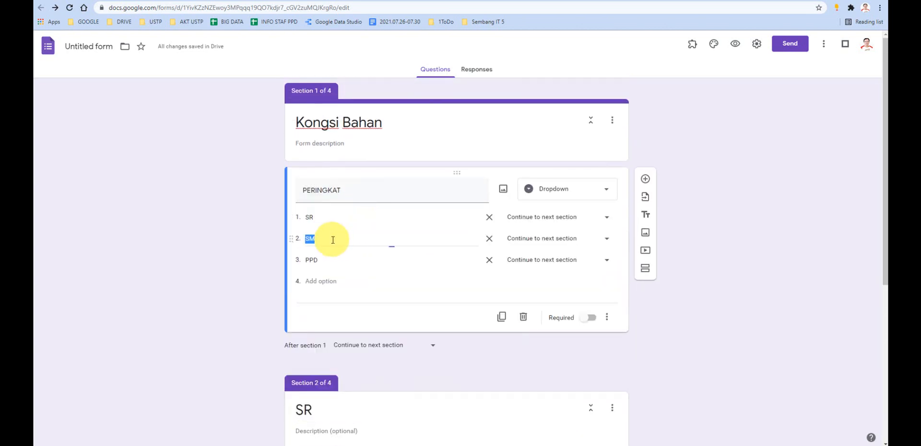
left_click(572, 239)
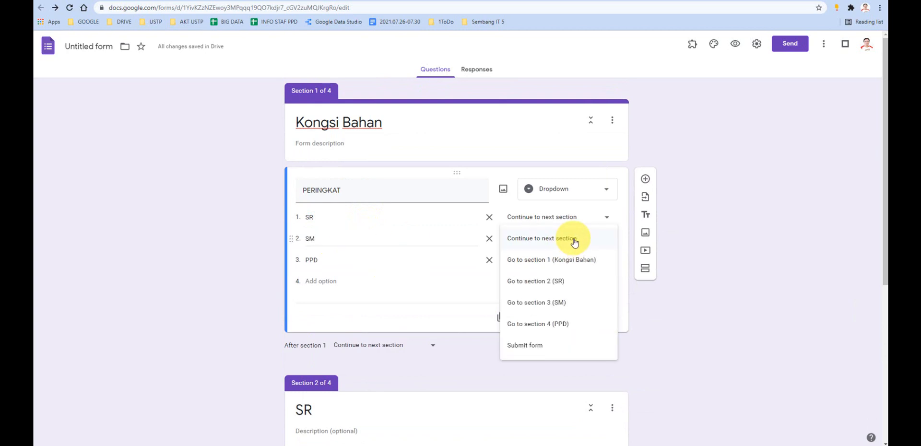
left_click(556, 307)
left_click(355, 261)
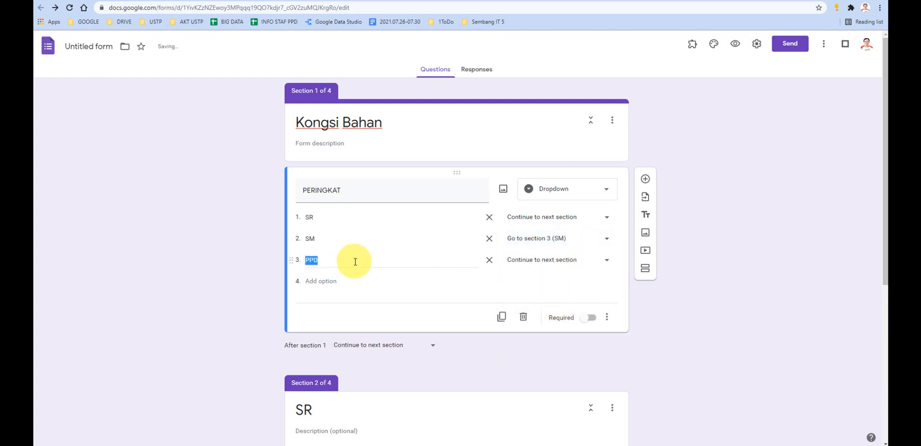
left_click(541, 261)
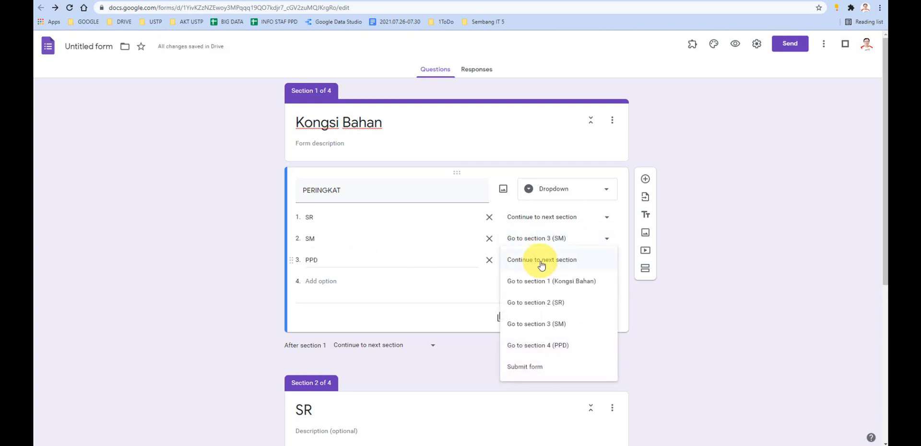
left_click(556, 346)
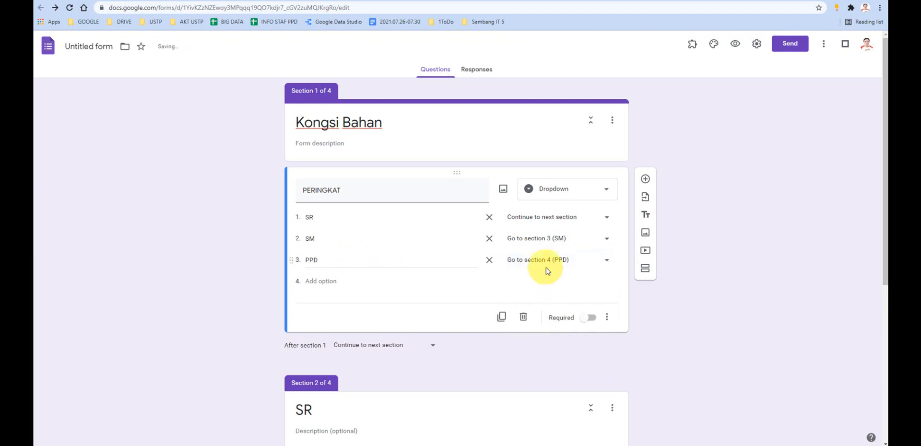
- Preview the Kongsi Bahan form and test the PERINGKAT answer SM by advancing to its section and returning to the question
left_click(735, 46)
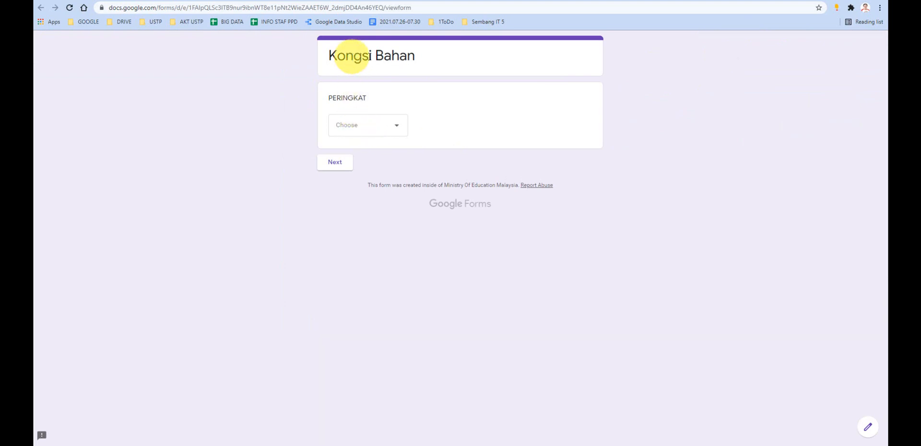
left_click(372, 125)
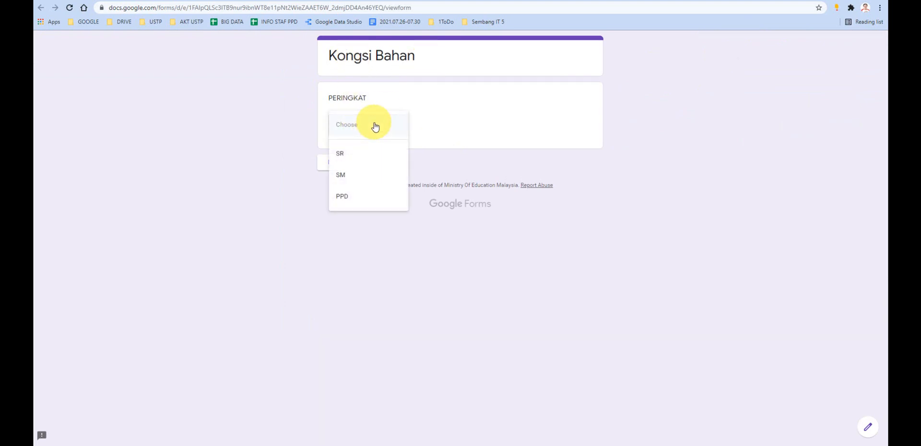
left_click(341, 178)
left_click(339, 167)
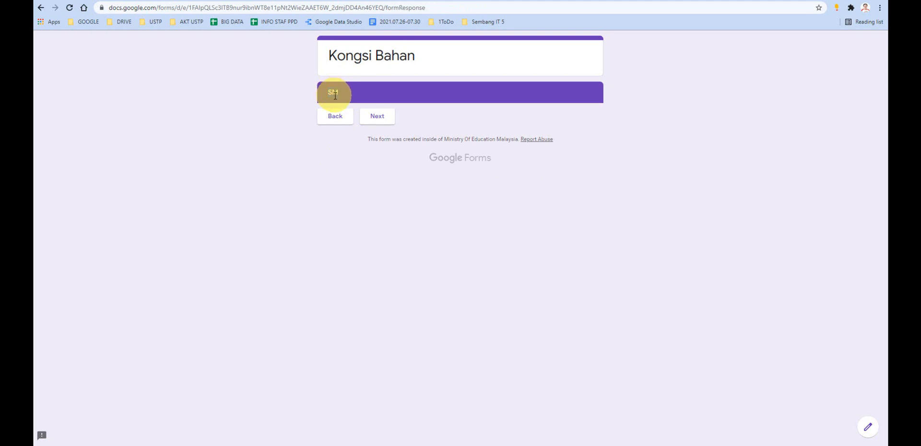
left_click(336, 118)
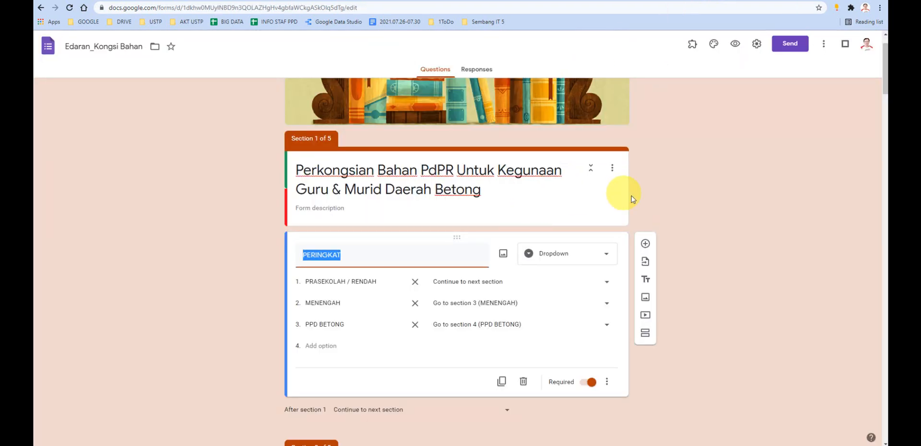
- Compare the PERINGKAT answer routing in the Edaran_Kongsi Bahan form with the Kongsi Bahan preview
scroll(687, 206, "down", 1)
scroll(687, 203, "down", 1)
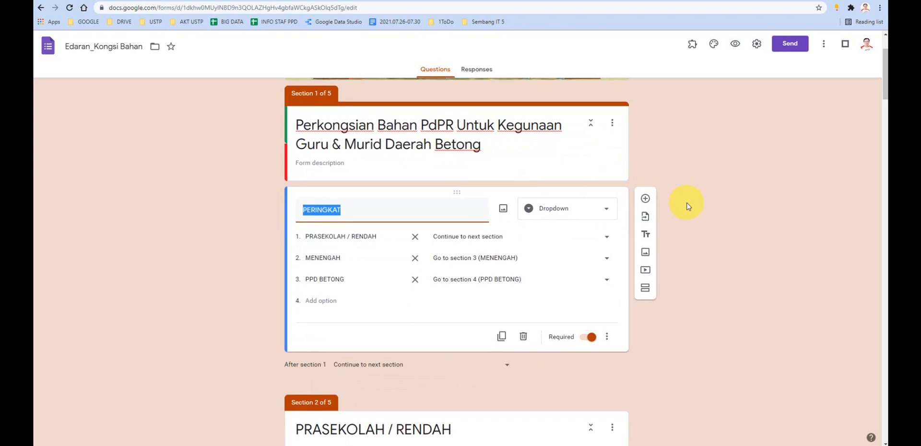
left_click(580, 0)
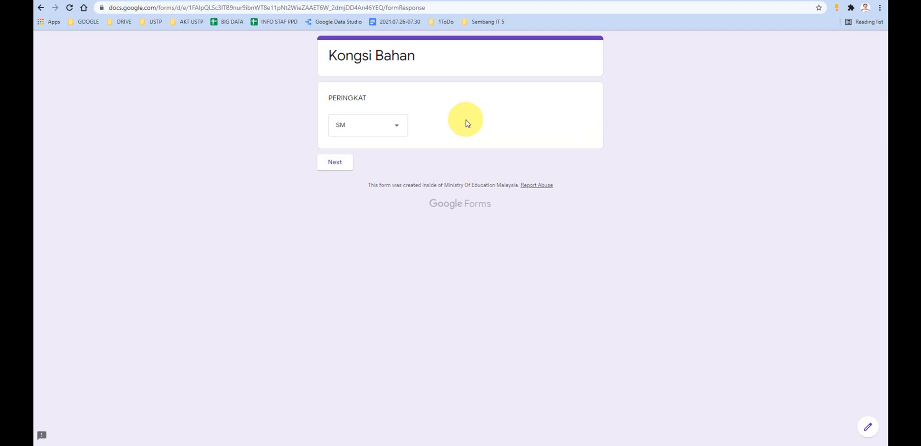
left_click(685, 1)
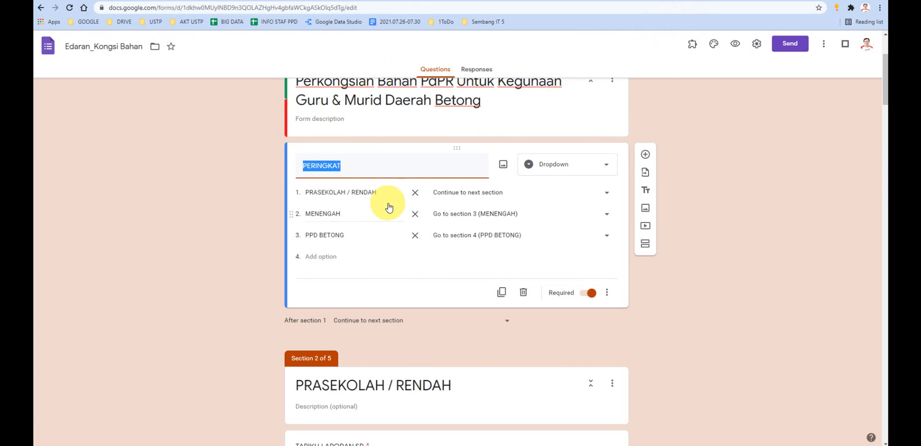
scroll(412, 235, "down", 1)
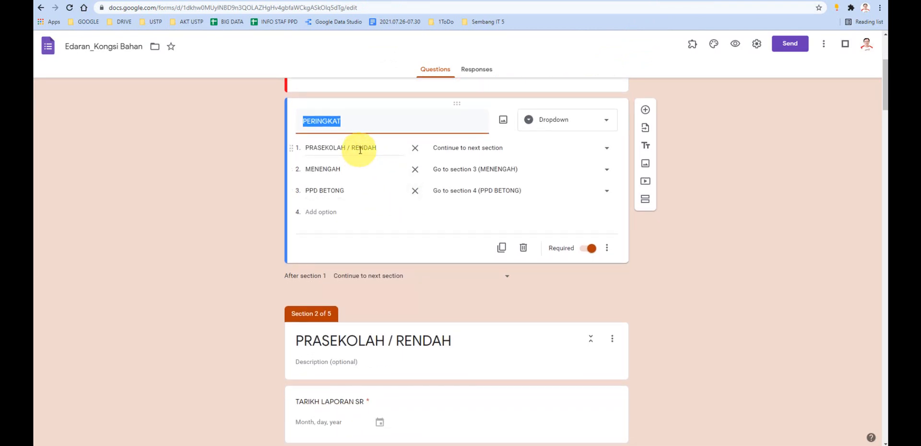
scroll(360, 153, "up", 3)
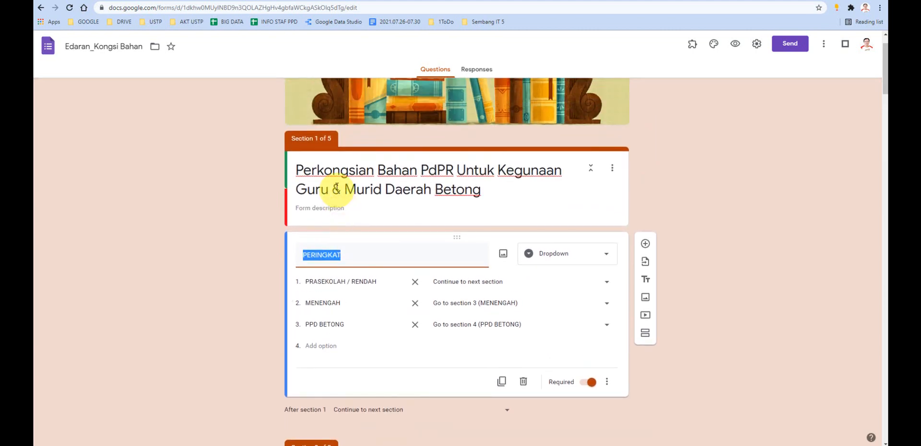
- Examine the sections of Edaran_Kongsi Bahan from the form title through MENENGAH and PPD BETONG to the Terima Kasih section
left_click(329, 138)
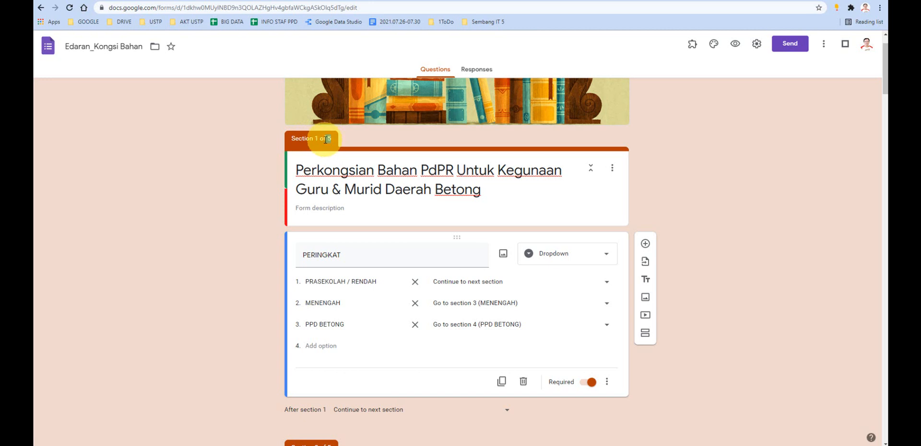
triple_click(335, 170)
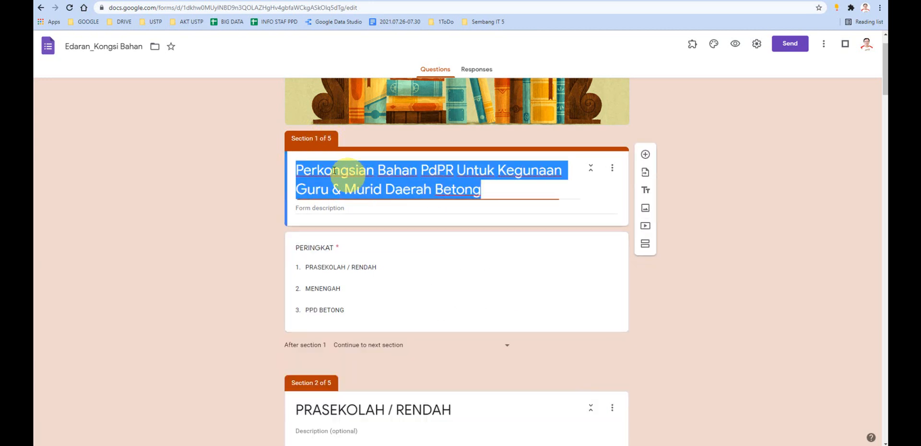
scroll(355, 218, "down", 4)
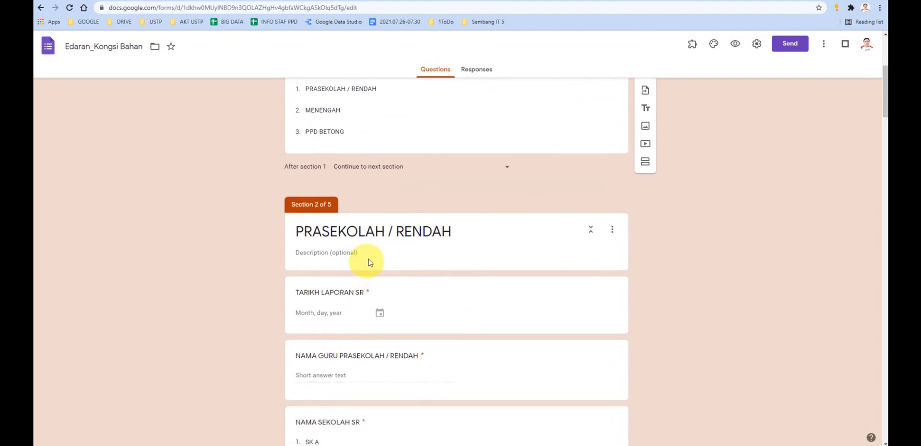
scroll(369, 261, "down", 20)
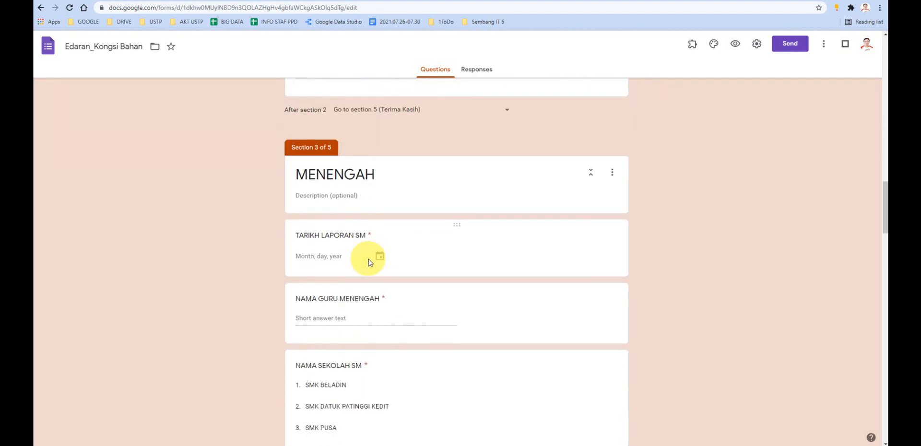
scroll(381, 207, "down", 18)
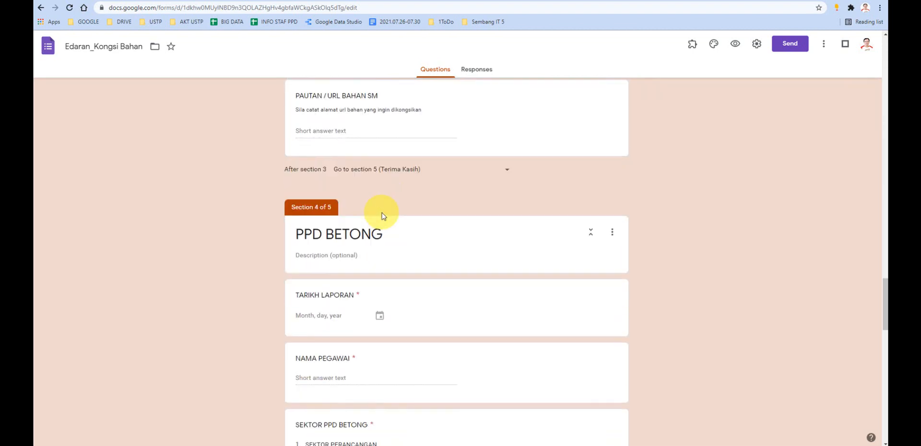
scroll(384, 215, "down", 2)
scroll(369, 240, "down", 11)
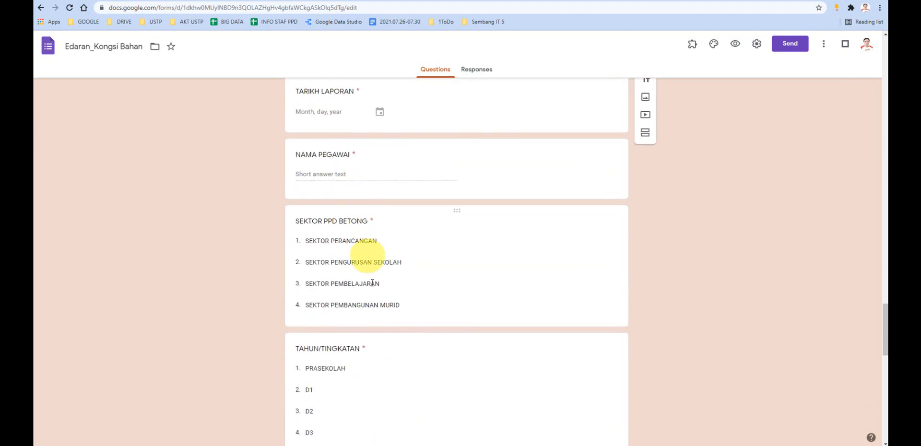
scroll(371, 290, "down", 6)
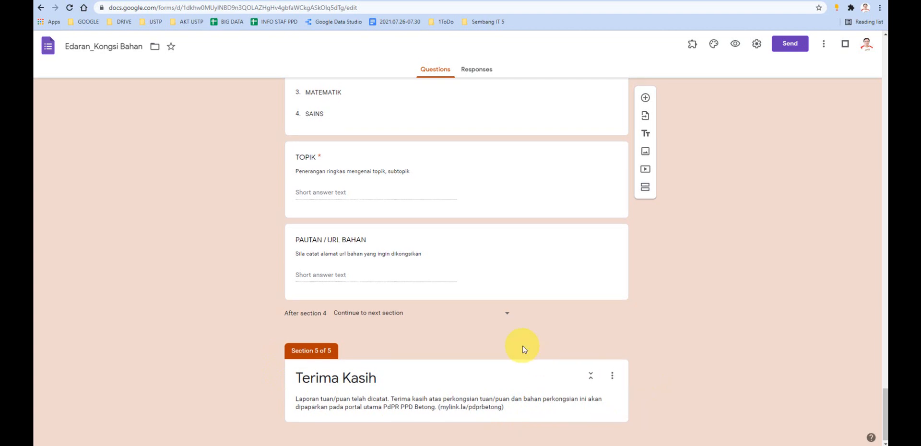
- Review where each section leads, going back to section 1 and on to the questions of PRASEKOLAH / RENDAH
scroll(525, 348, "up", 12)
scroll(474, 316, "up", 15)
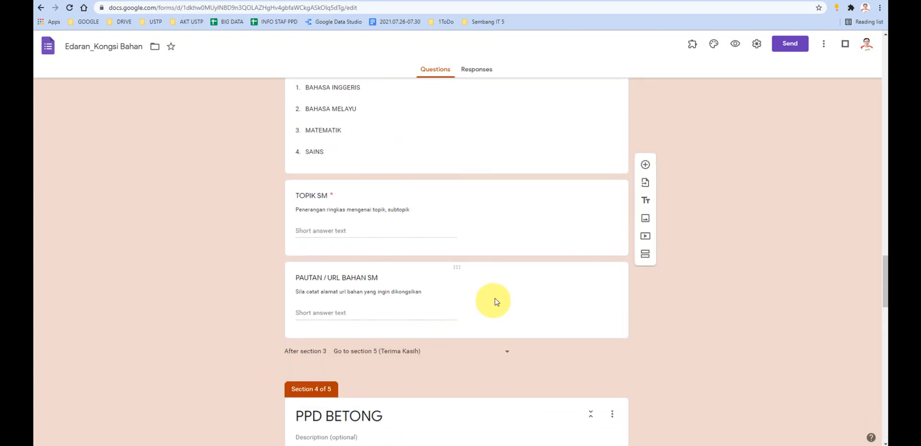
scroll(496, 298, "up", 15)
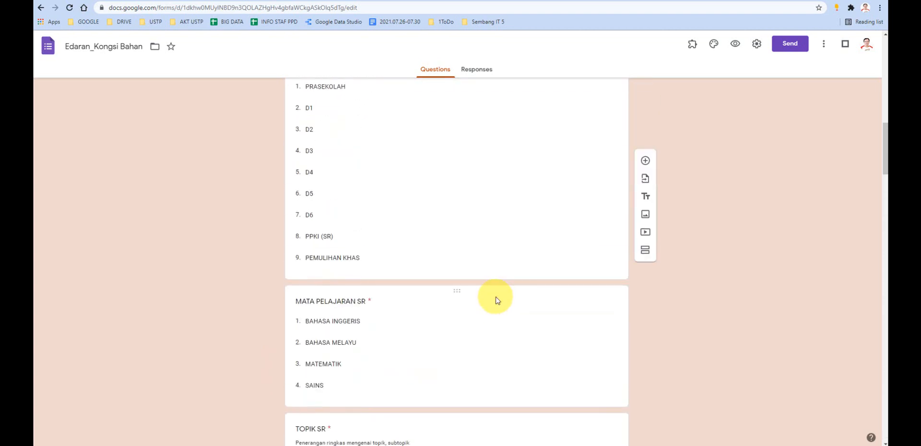
scroll(496, 297, "up", 4)
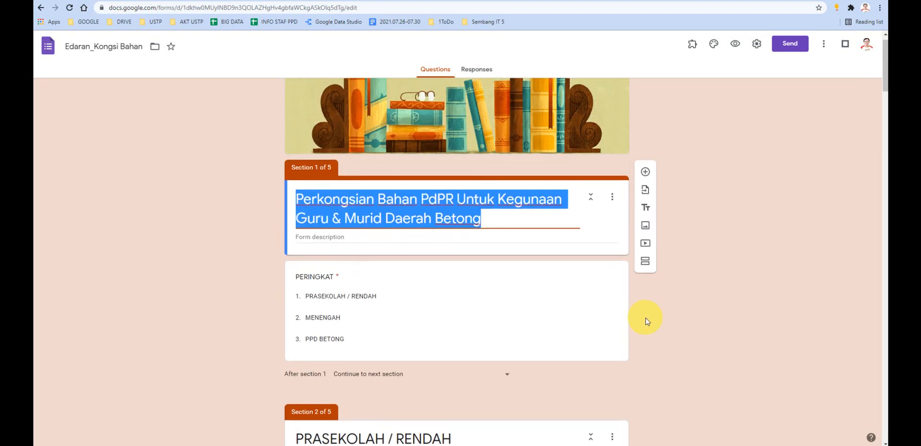
scroll(644, 317, "down", 1)
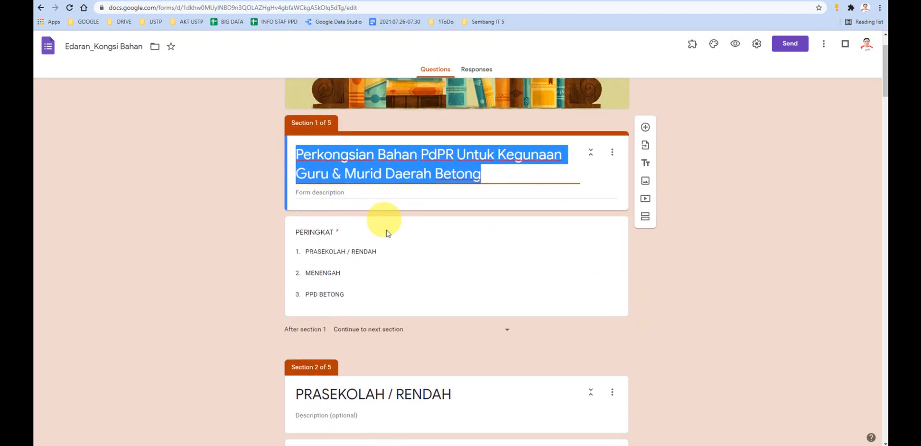
scroll(387, 230, "down", 1)
scroll(344, 230, "down", 3)
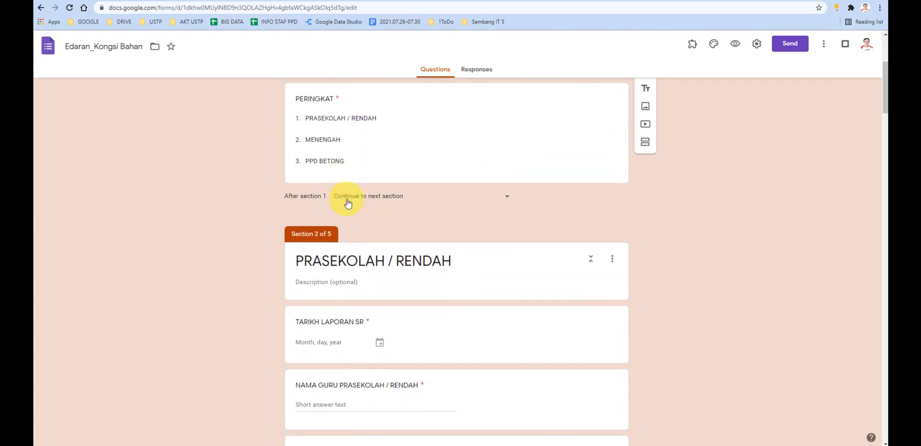
scroll(347, 202, "down", 1)
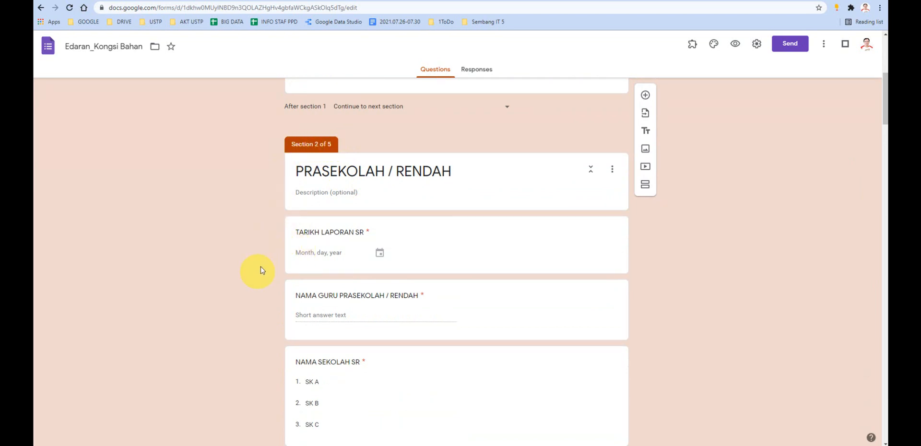
scroll(268, 258, "down", 1)
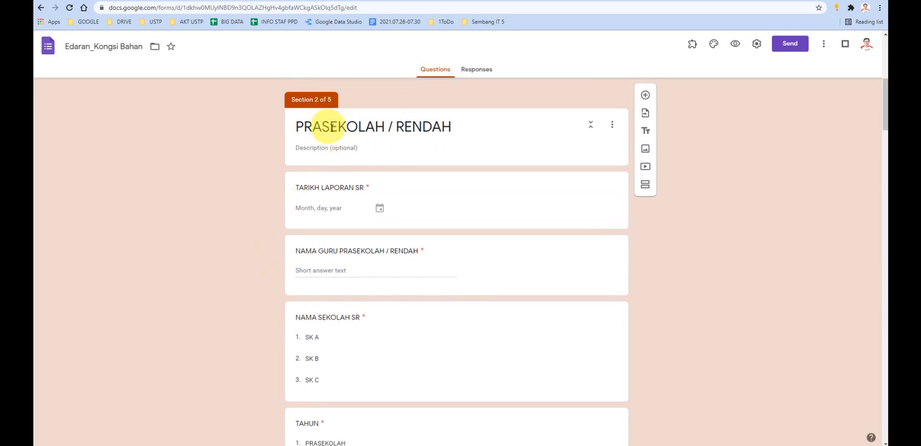
- Highlight the PRASEKOLAH / RENDAH title of section 2 to point it out, leaving the text as it is
triple_click(365, 127)
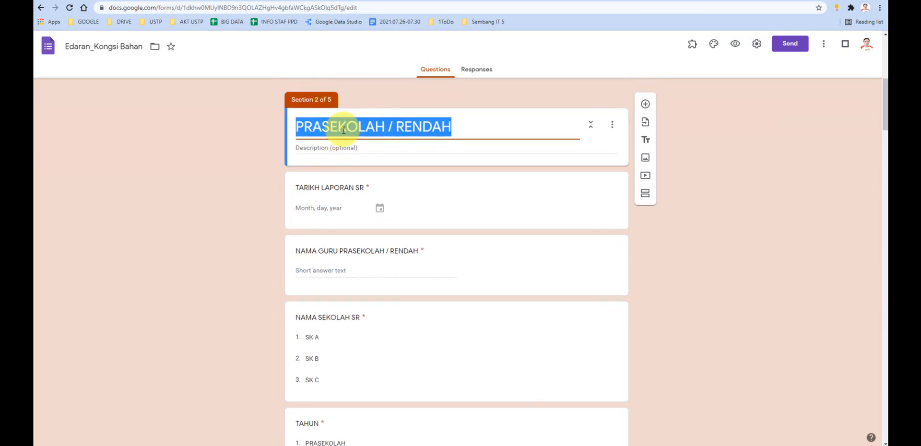
left_click(451, 126)
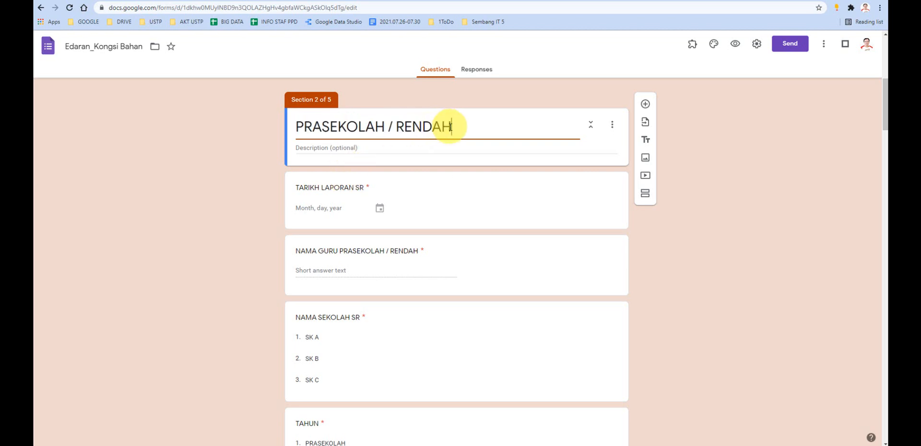
left_click_drag(449, 127, 295, 126)
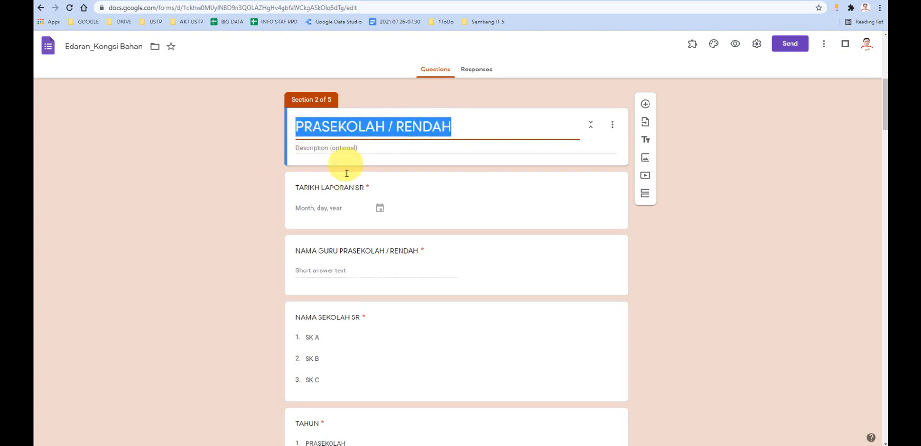
left_click(453, 128)
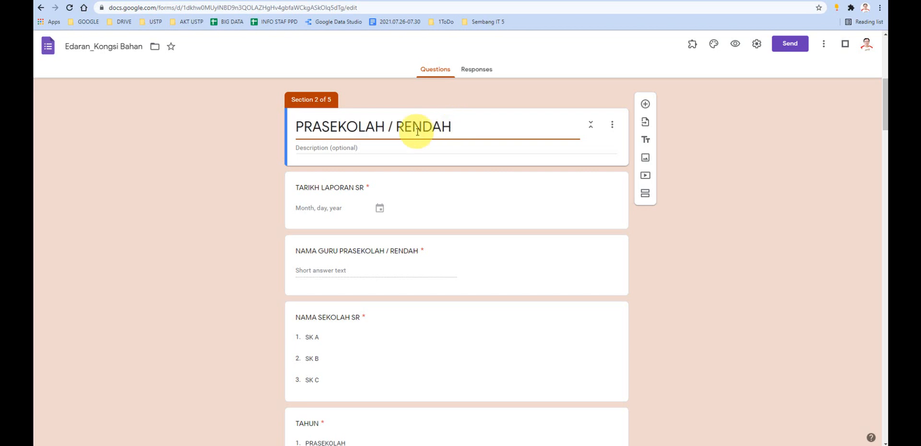
left_click_drag(452, 128, 298, 130)
left_click(460, 128)
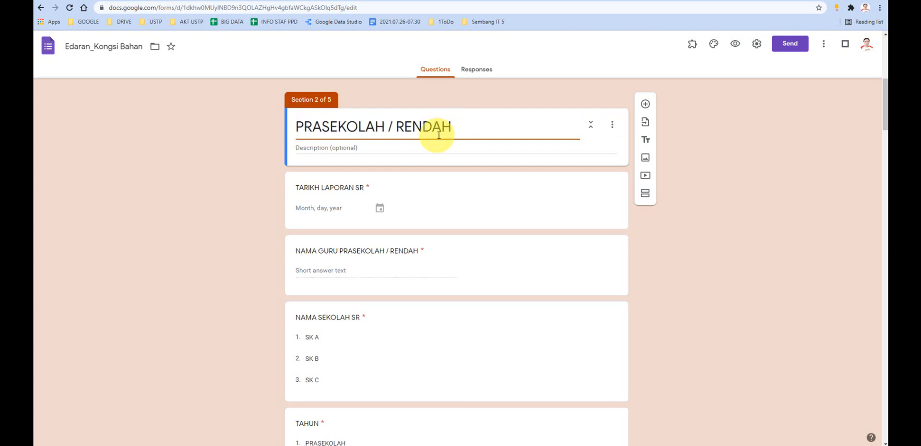
left_click_drag(451, 129, 299, 134)
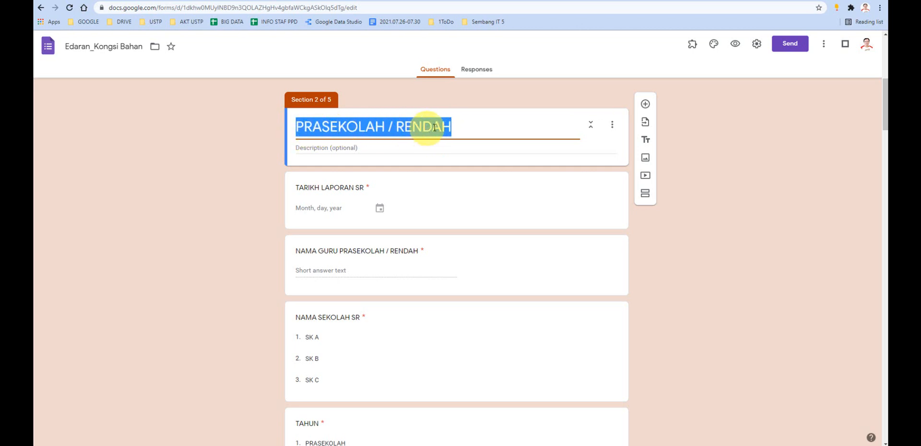
left_click(452, 125)
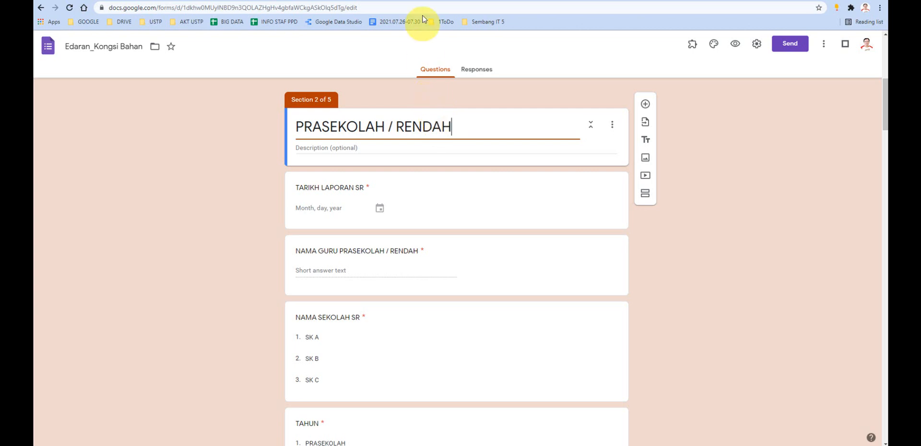
- Open the Perkongsian Bahan PdPR responses spreadsheet from Drive and inspect its column headers from NAMA SEKOLAH SR to PAUTAN / URL BAHAN SR
left_click(410, 0)
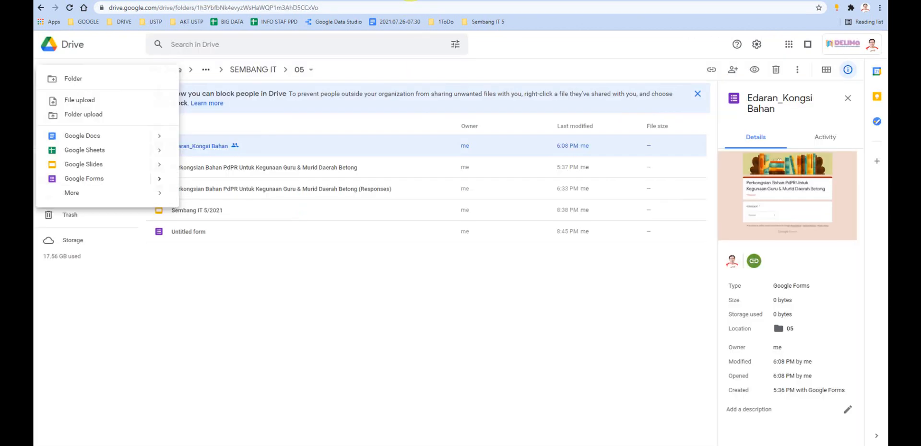
double_click(272, 191)
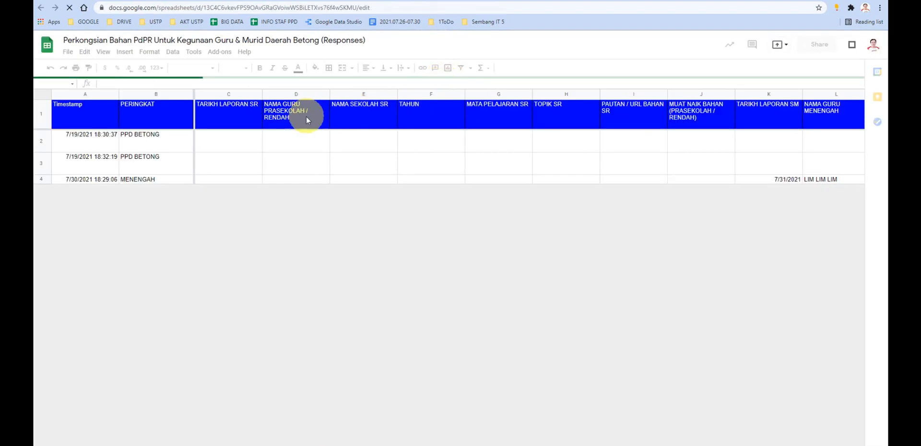
left_click(355, 110)
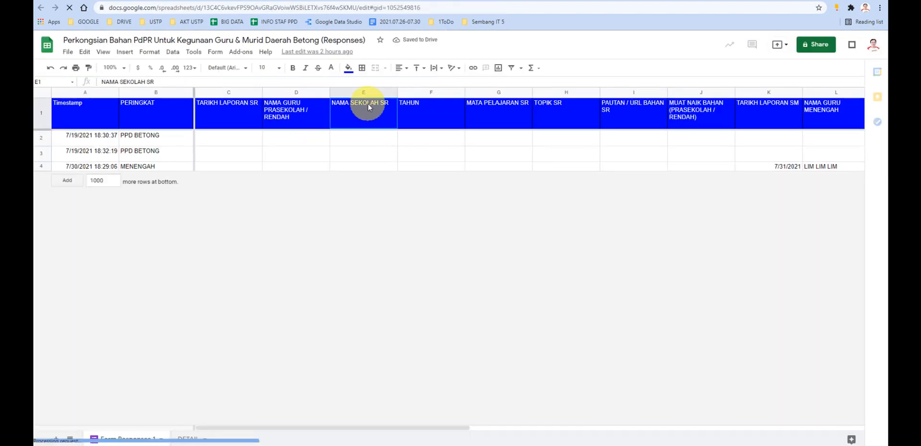
left_click(420, 110)
left_click(498, 109)
left_click(566, 110)
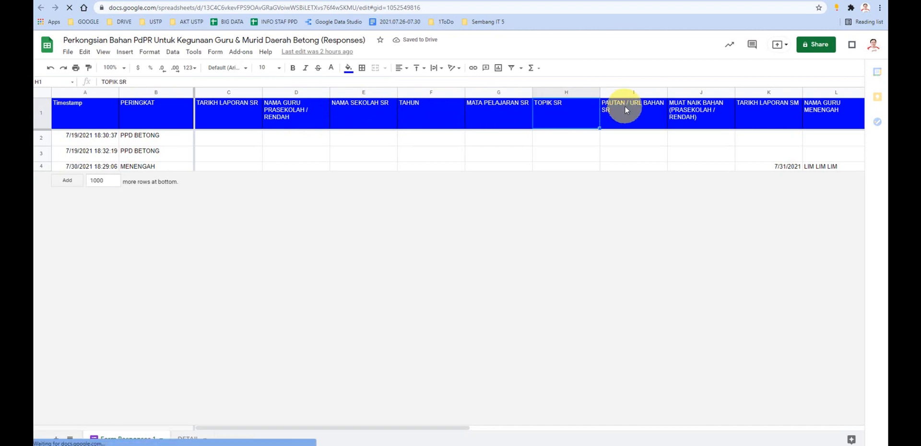
left_click(622, 106)
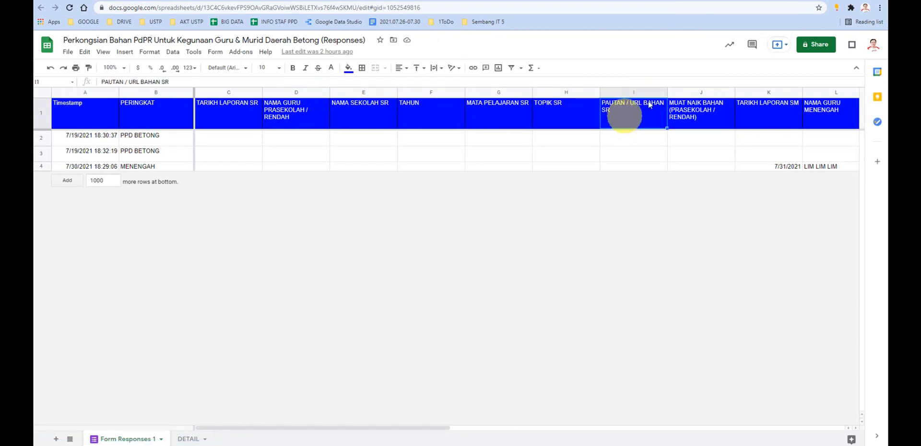
- Return to the Edaran_Kongsi Bahan form and highlight section 2's PRASEKOLAH / RENDAH title and its description field, leaving the text as it is
left_click(712, 1)
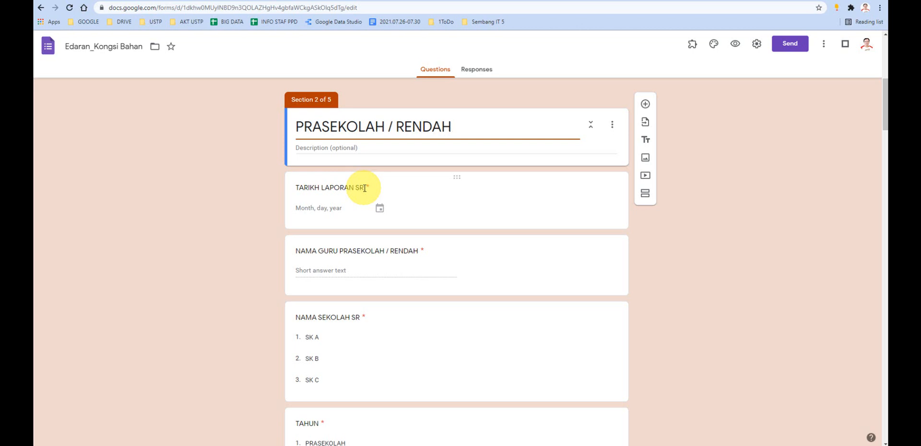
left_click(314, 148)
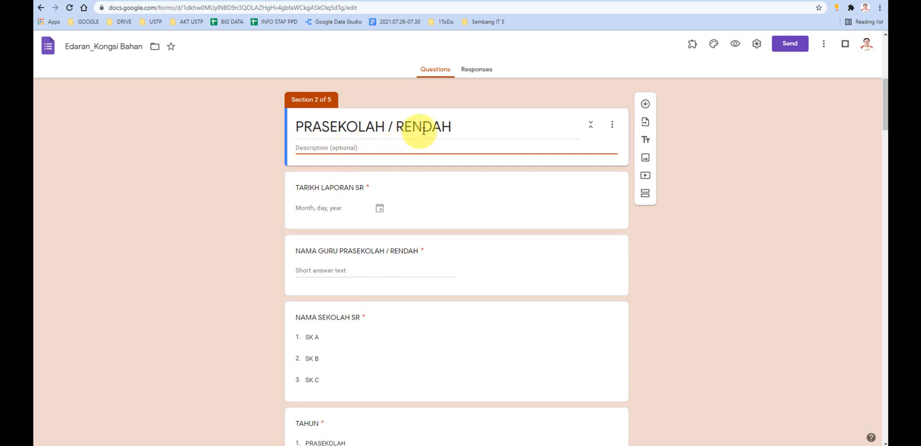
triple_click(354, 127)
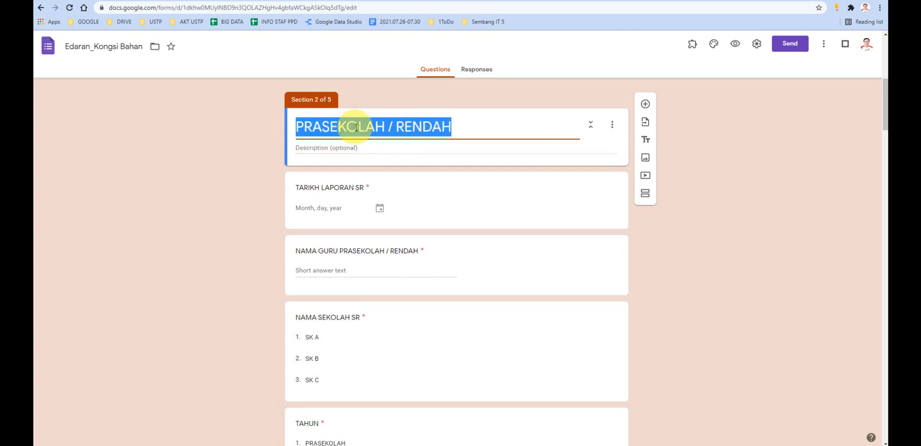
left_click(329, 146)
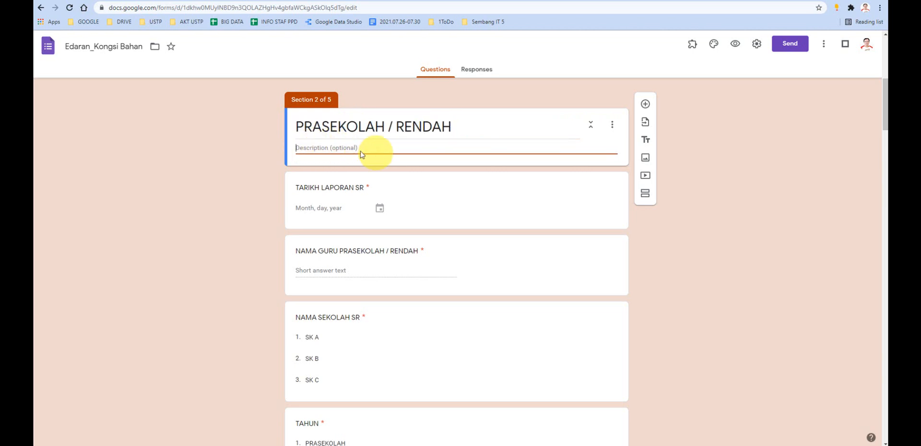
- Show a description field on the TARIKH LAPORAN SR date question as a demonstration, and hide it again
left_click(332, 194)
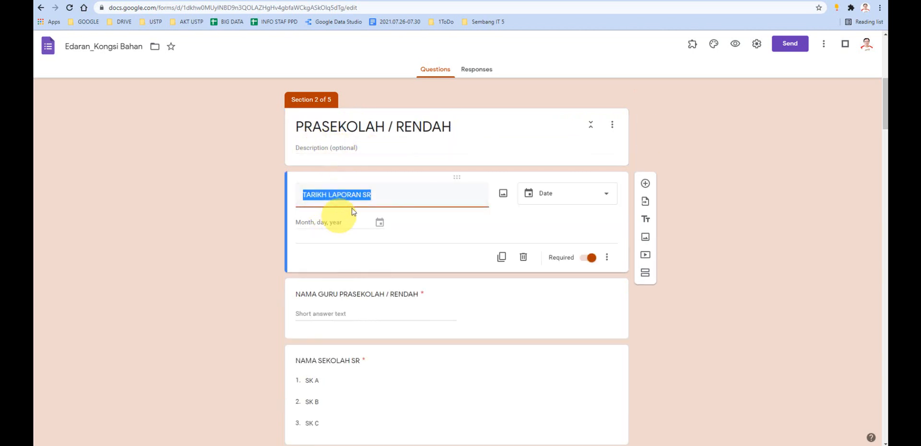
left_click(607, 259)
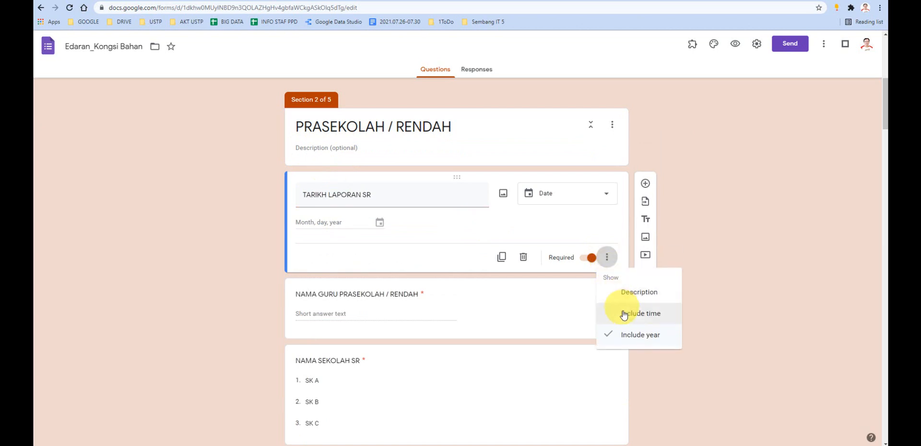
left_click(619, 291)
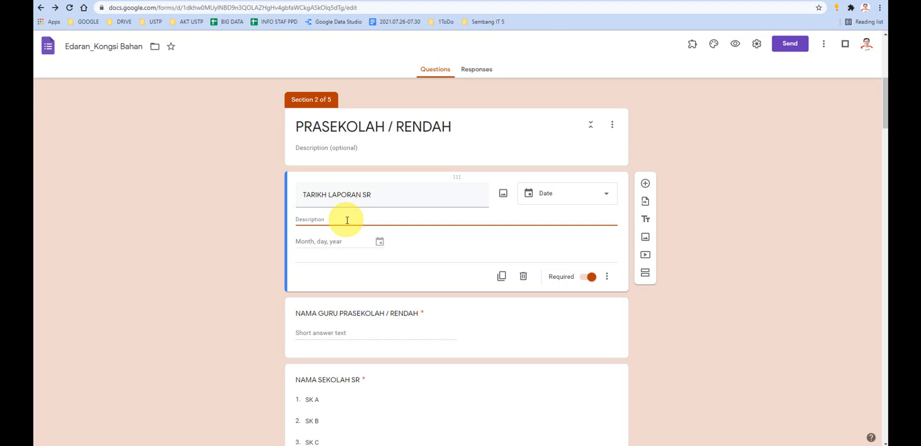
left_click(606, 276)
left_click(612, 313)
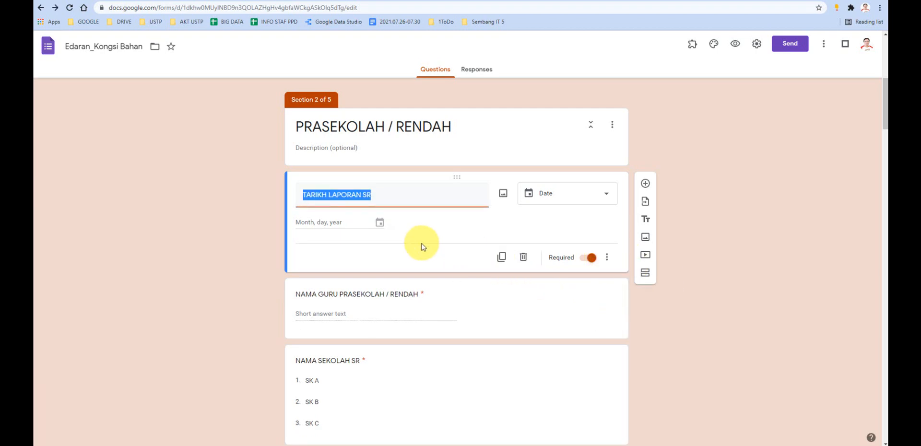
left_click(378, 196)
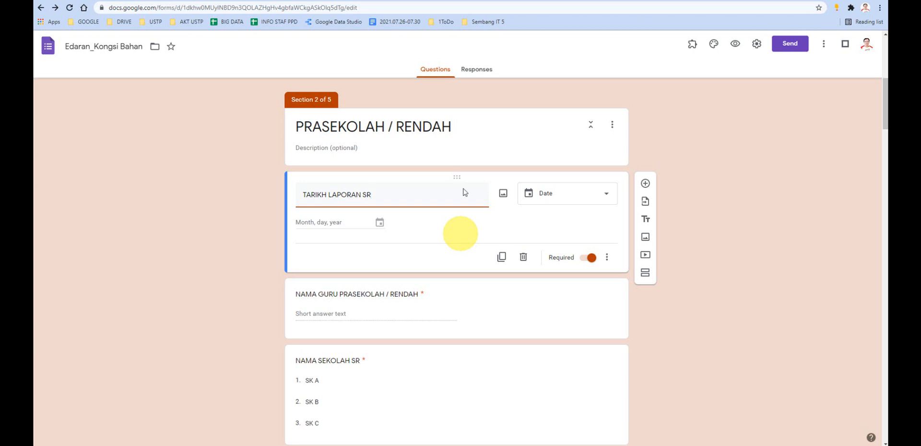
- Inspect the column headers of the Perkongsian Bahan PdPR responses spreadsheet, and return to the Edaran_Kongsi Bahan form
left_click(442, 2)
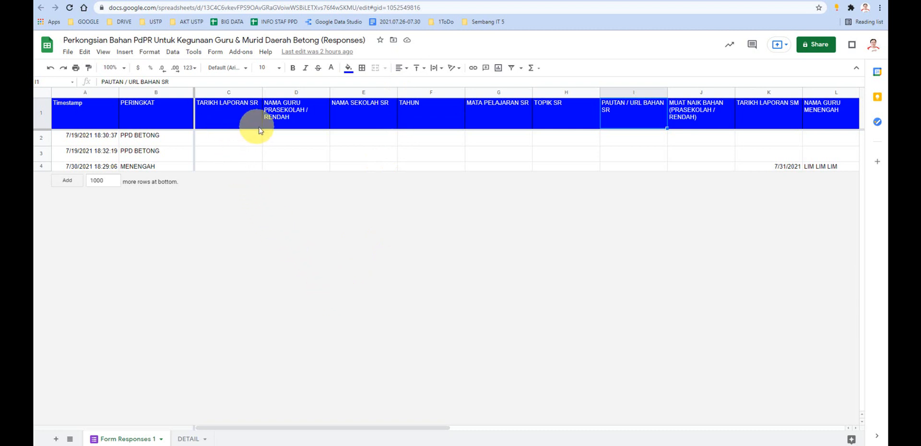
left_click_drag(401, 428, 683, 48)
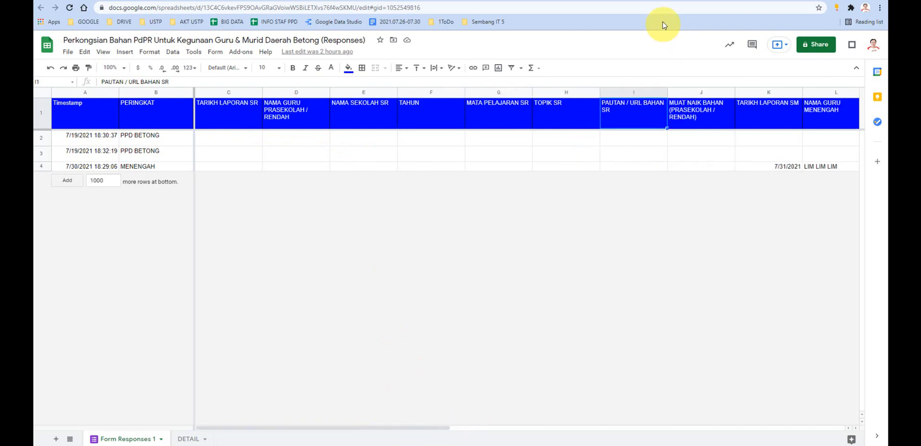
left_click(713, 2)
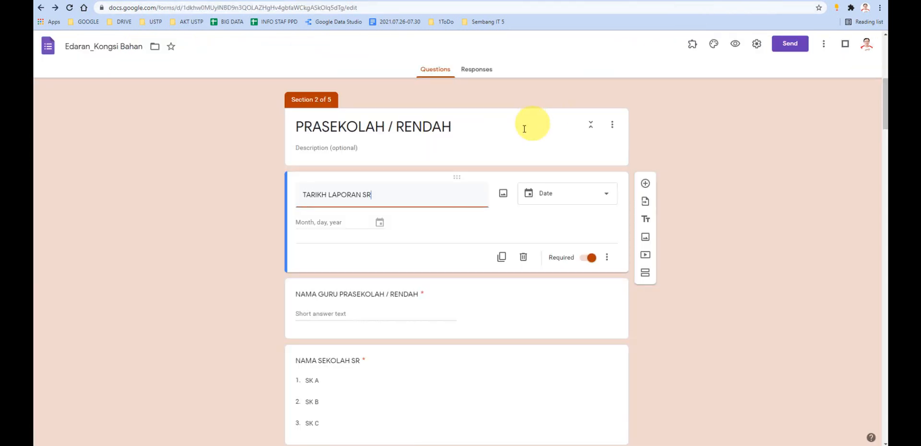
- Review section 1 of the form, pointing out the header image, the PERINGKAT question and the highlighted form title
scroll(451, 159, "up", 1)
scroll(444, 177, "up", 6)
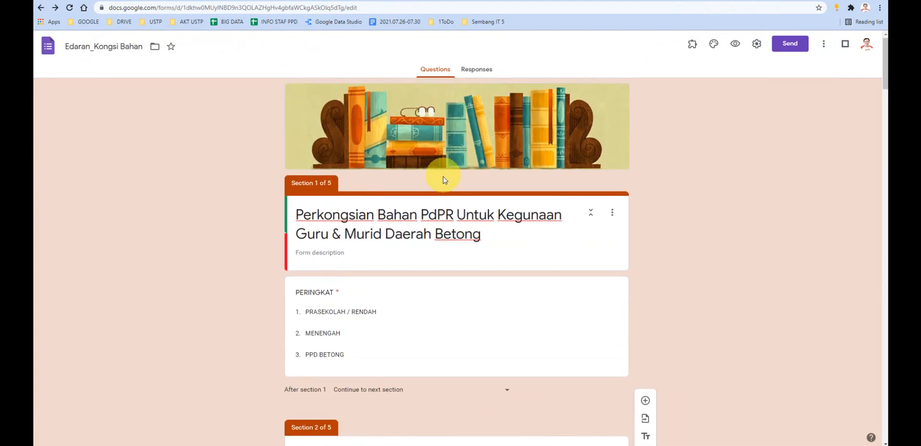
scroll(441, 179, "down", 2)
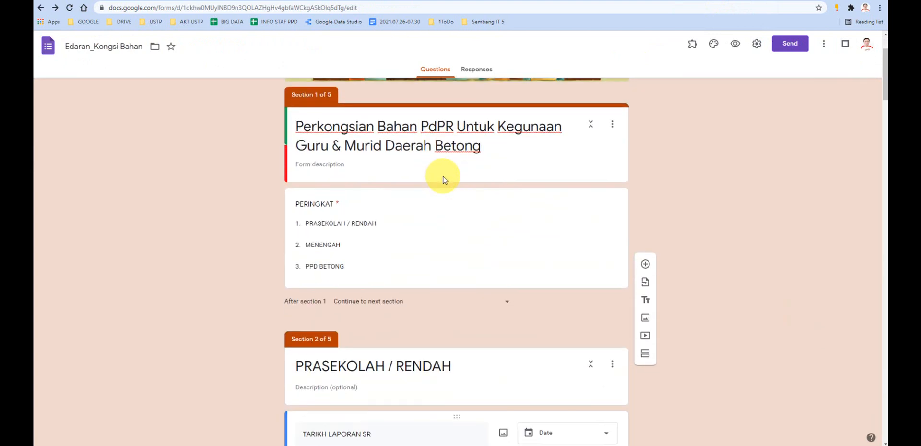
double_click(315, 203)
triple_click(480, 145)
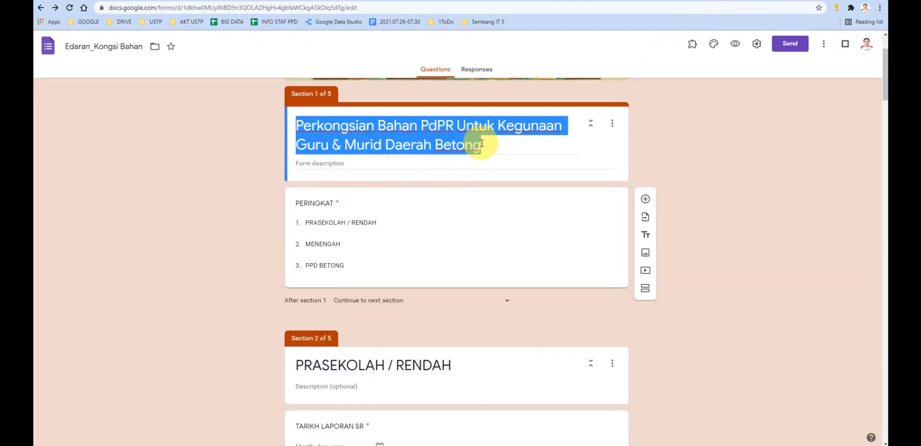
scroll(481, 150, "up", 1)
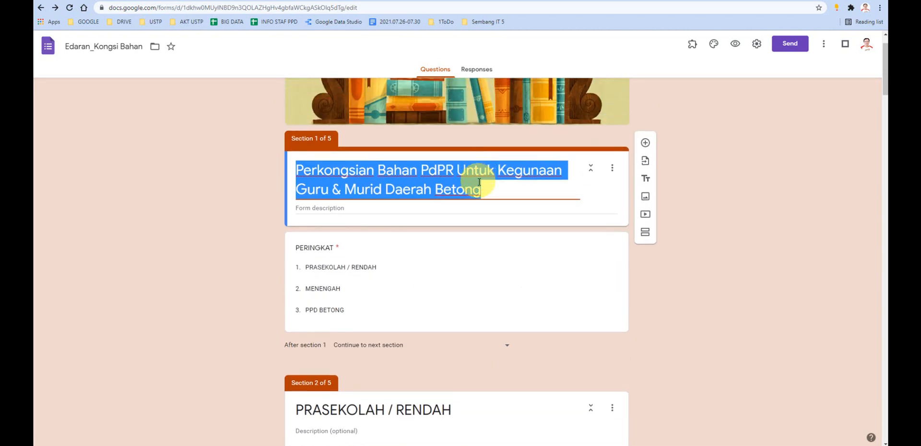
left_click_drag(480, 189, 307, 140)
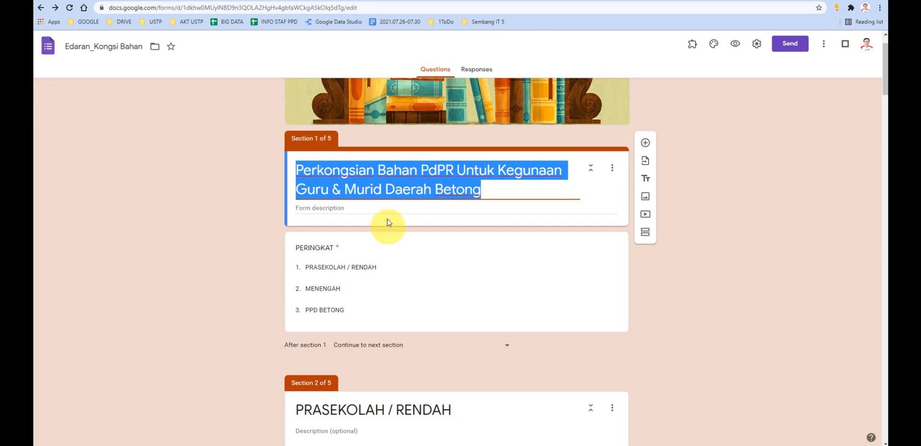
- Open the PERINGKAT question in section 1 to point out its title and the option for adding a question
left_click(422, 273)
double_click(380, 263)
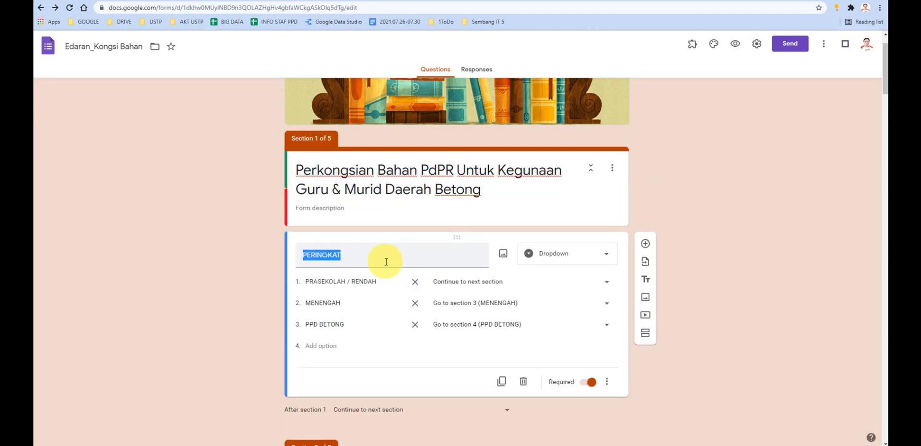
left_click(645, 244)
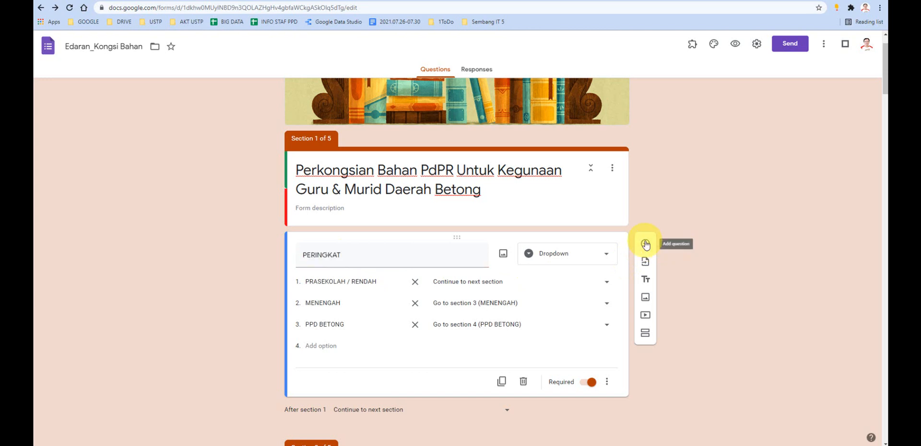
double_click(360, 254)
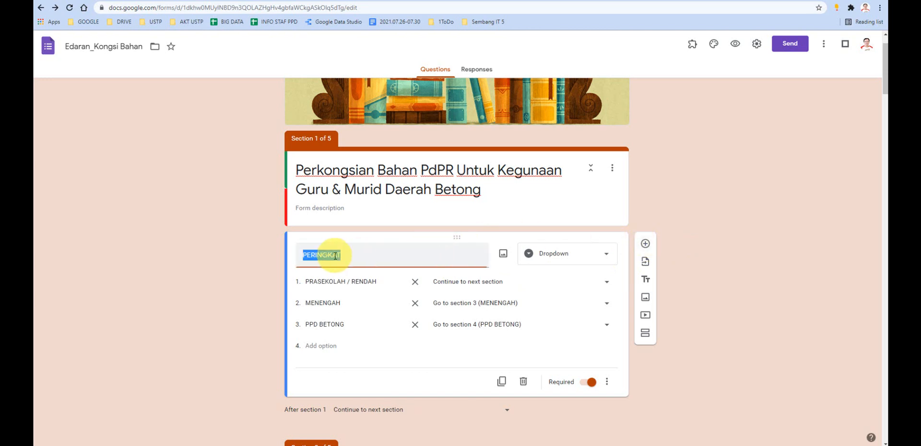
- Highlight the full form title in section 1 and compare it with the column headers of the responses spreadsheet
triple_click(417, 178)
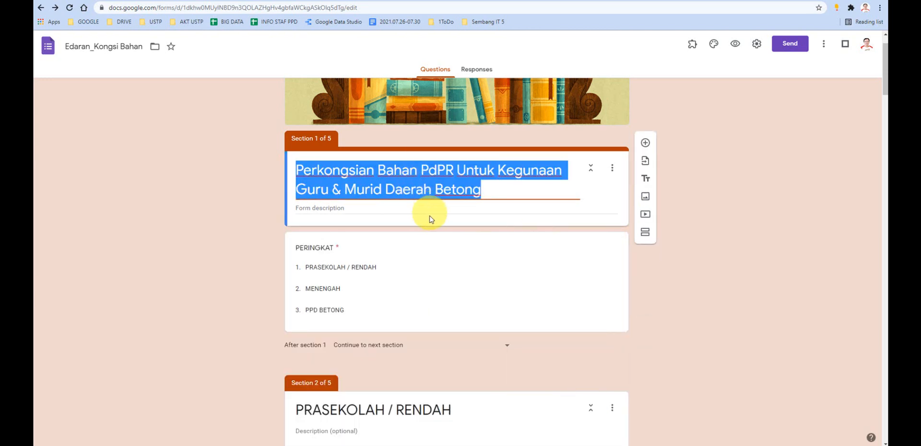
scroll(430, 219, "down", 1)
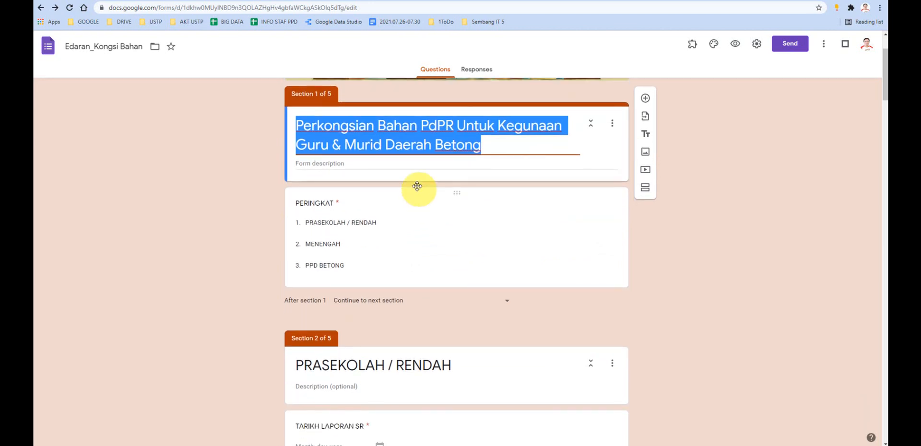
double_click(477, 145)
key("ctrl+a")
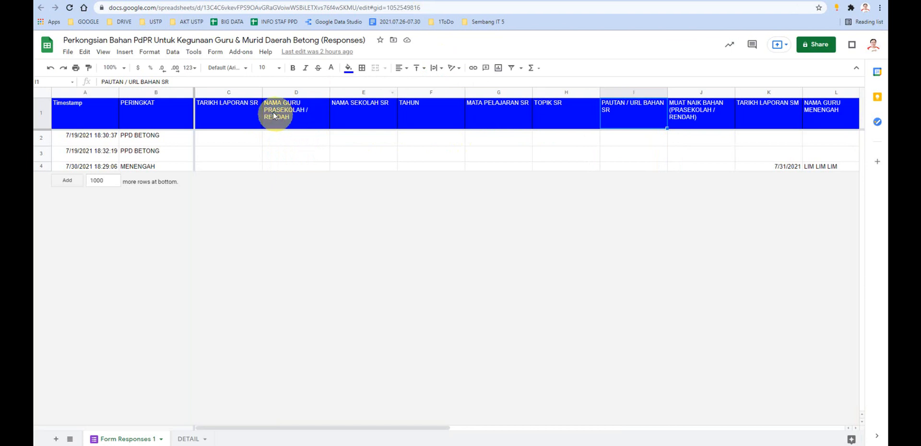
left_click(723, 1)
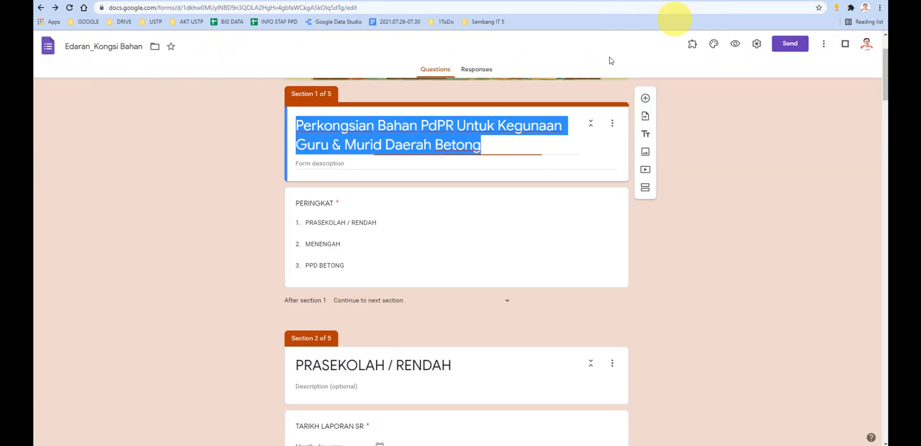
- Go down to section 2 and open its TARIKH LAPORAN SR date question for viewing
scroll(453, 186, "down", 6)
scroll(436, 181, "up", 1)
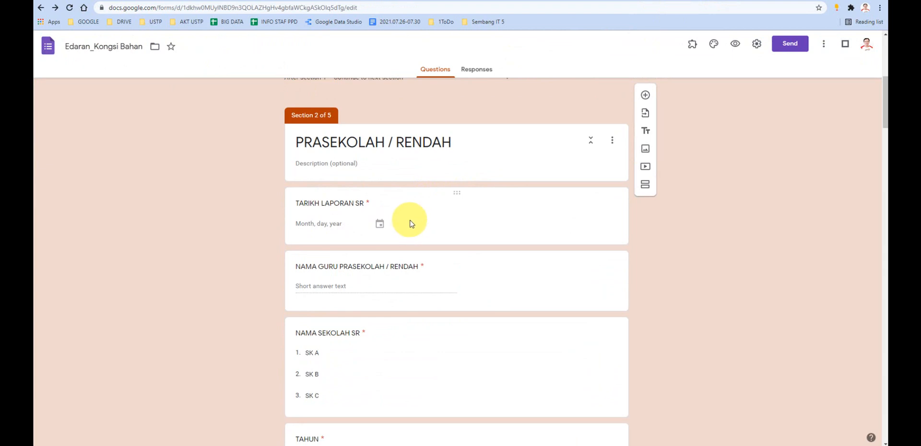
left_click(342, 227)
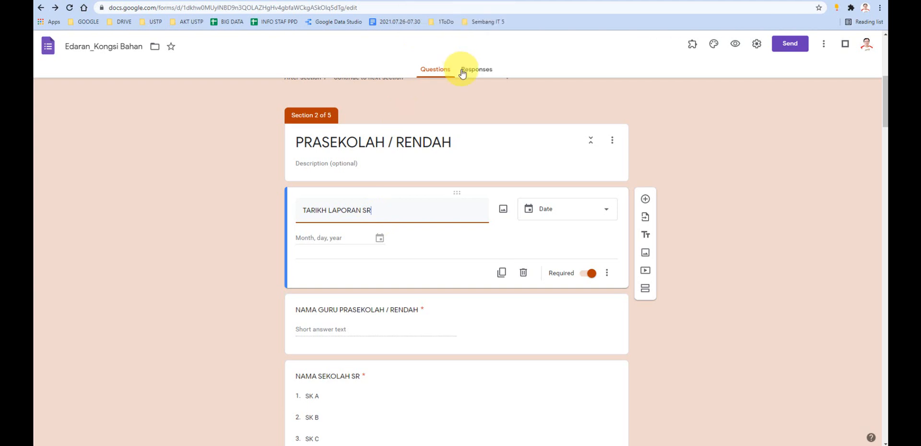
- Point out the Timestamp header in cell A1 of the responses spreadsheet and compare it with the form's TARIKH LAPORAN SR question
left_click(441, 2)
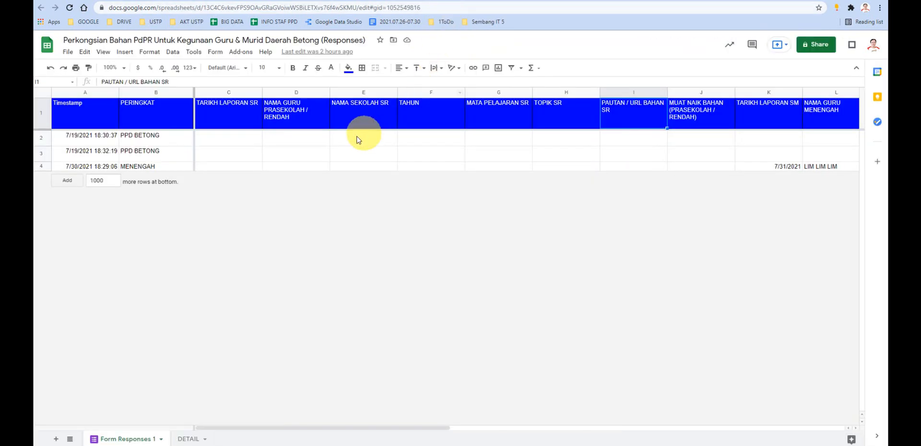
left_click(83, 113)
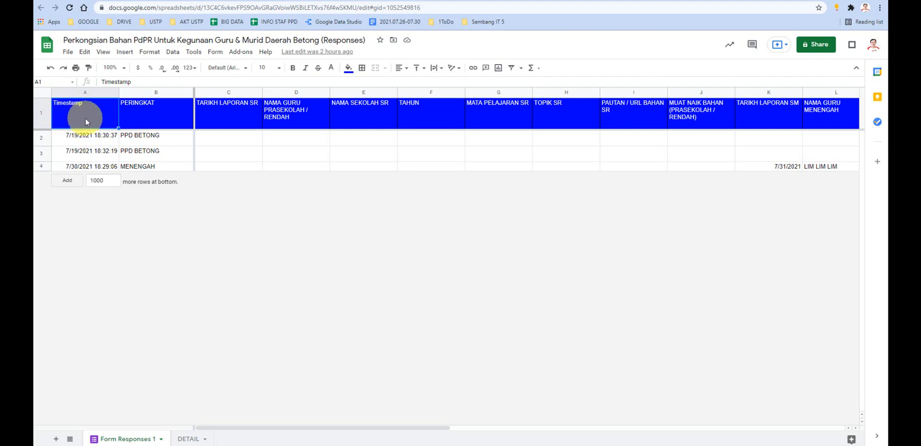
left_click(704, 1)
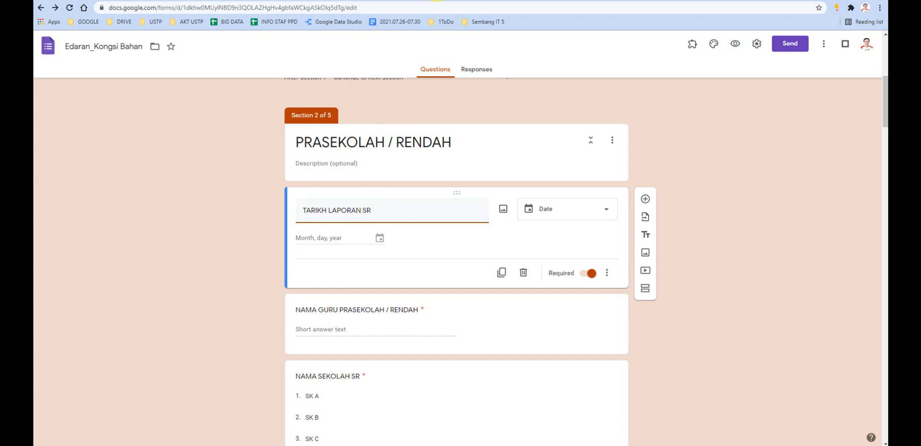
left_click(434, 2)
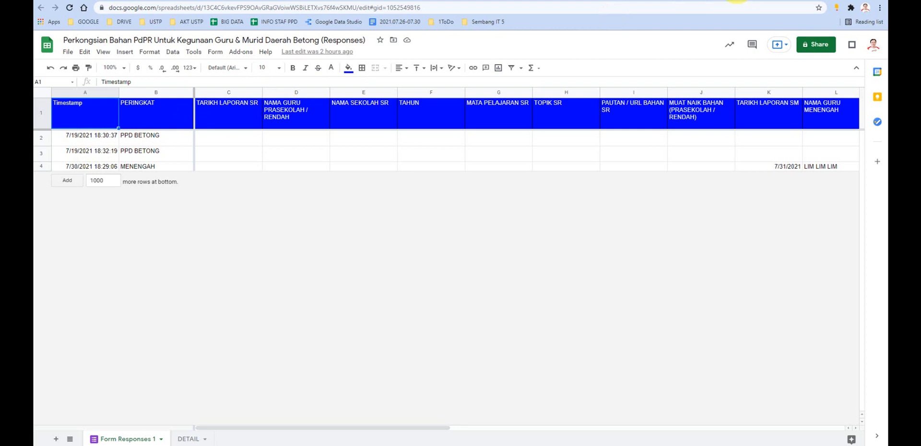
left_click(736, 1)
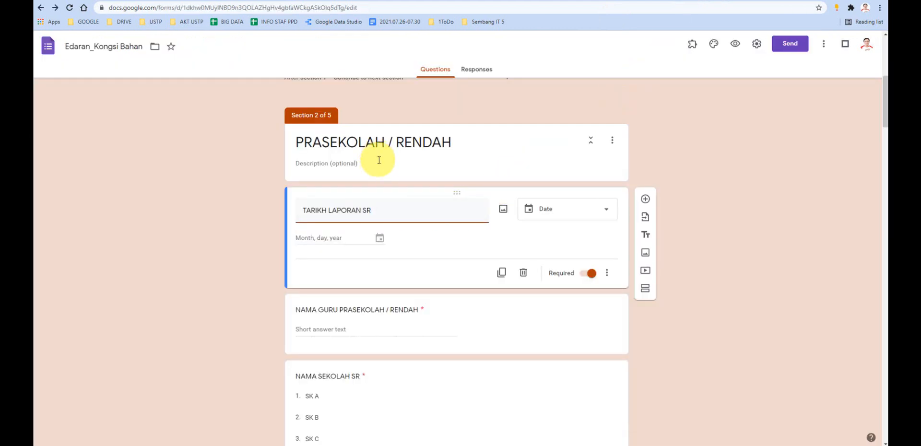
- Review the questions from PRASEKOLAH / RENDAH through NAMA SEKOLAH SM and TINGKATAN in the MENENGAH section, and return to section 2
scroll(381, 217, "down", 10)
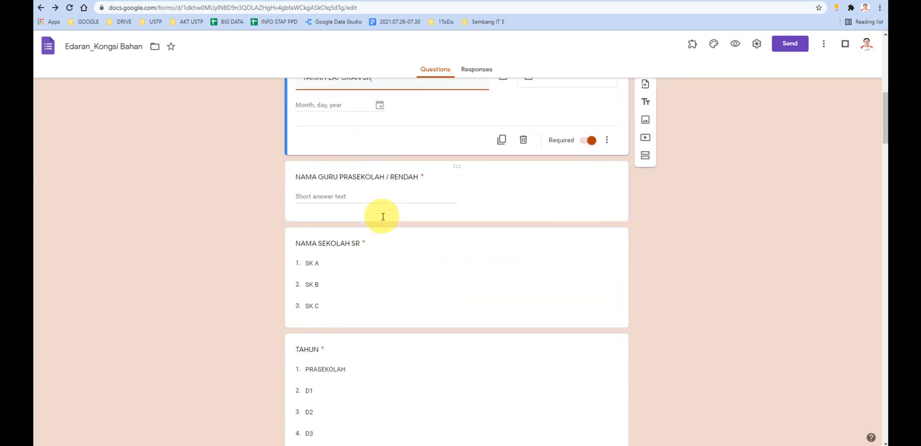
scroll(379, 217, "down", 8)
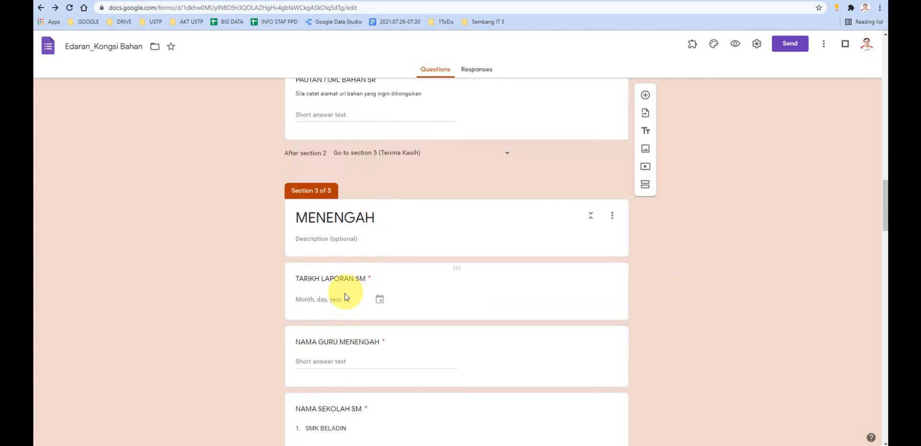
scroll(355, 284, "down", 8)
scroll(355, 288, "up", 10)
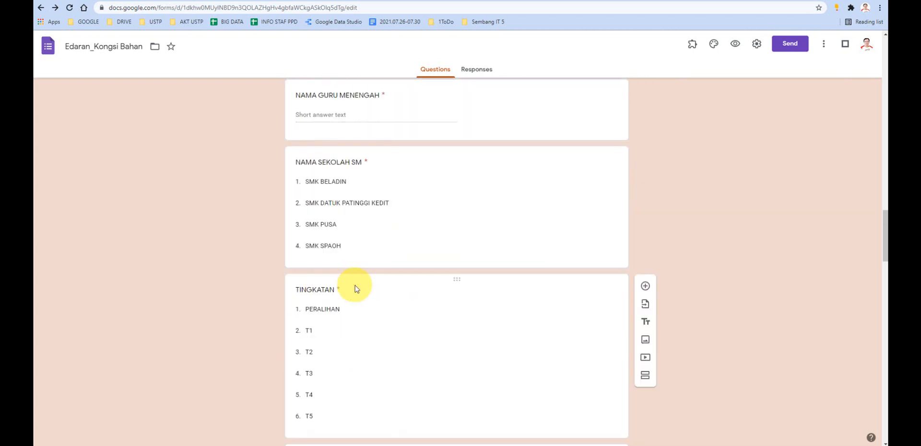
scroll(361, 282, "up", 10)
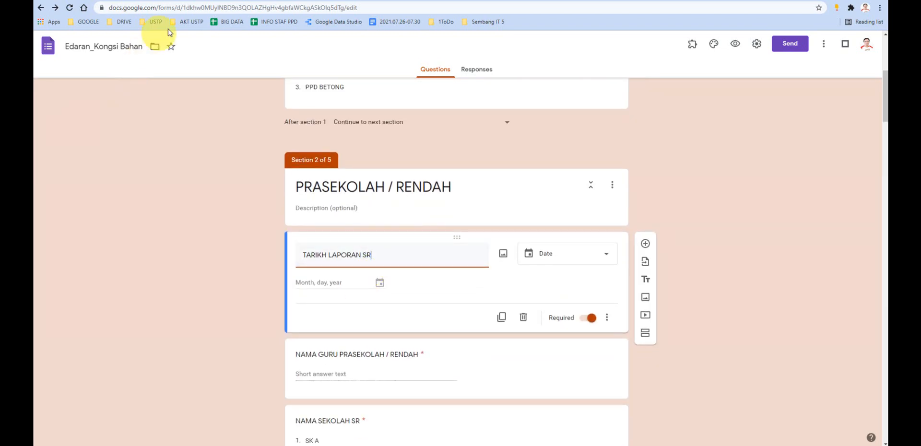
- Switch to the KONGSI BAHAN page of the PdPR PPD Betong site in the other browser window
left_click_drag(242, 0, 0, 52)
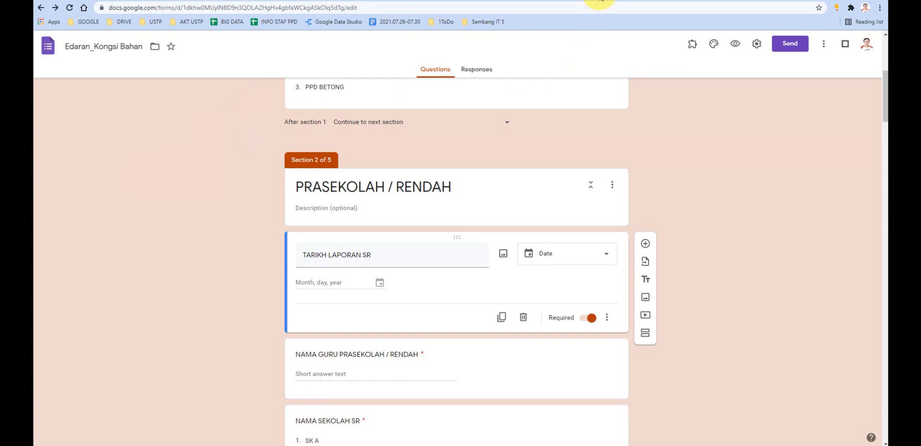
left_click(600, 0)
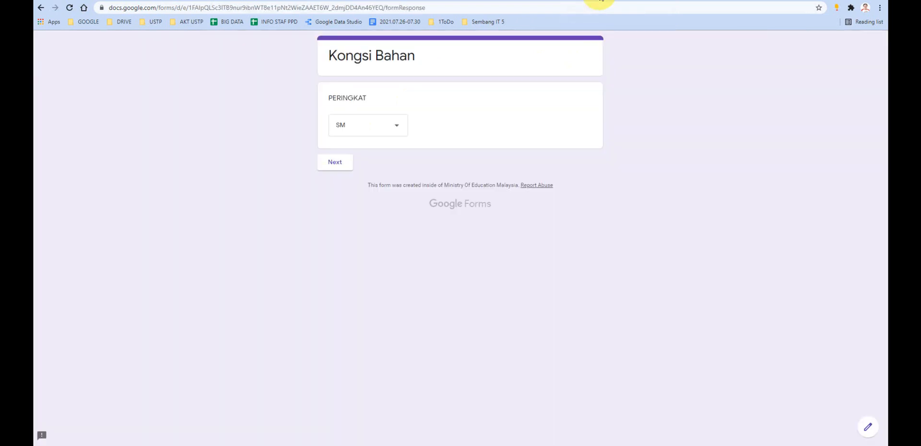
left_click(517, 1)
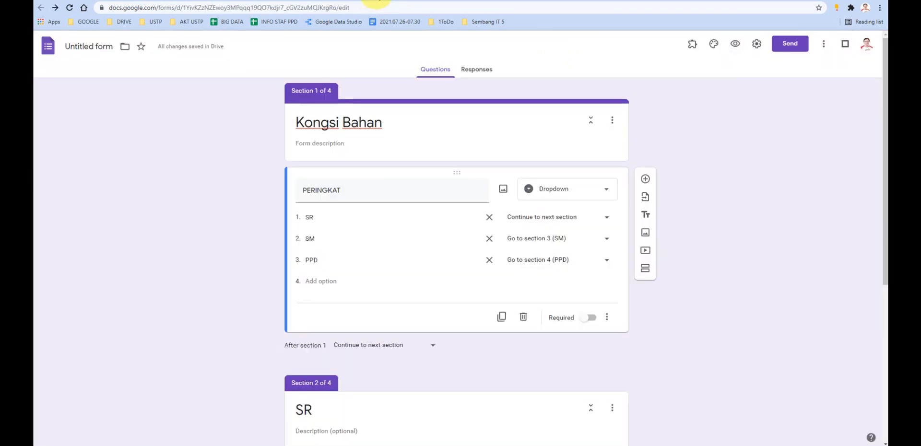
left_click(376, 0)
left_click(326, 1)
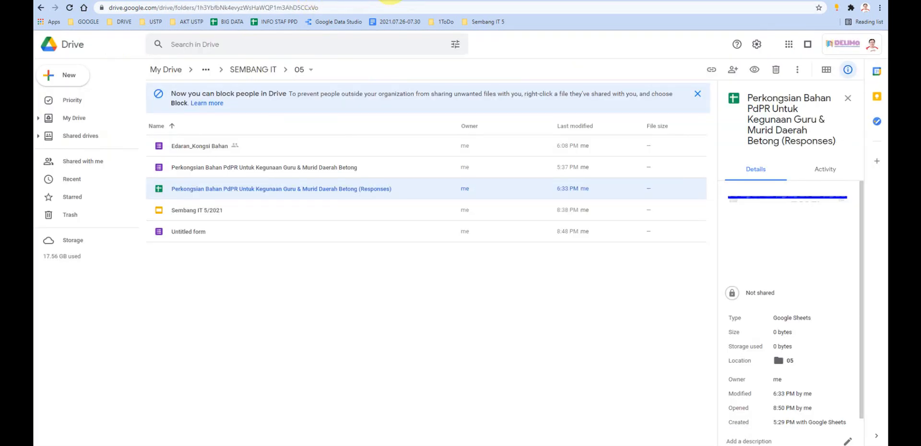
left_click(510, 1)
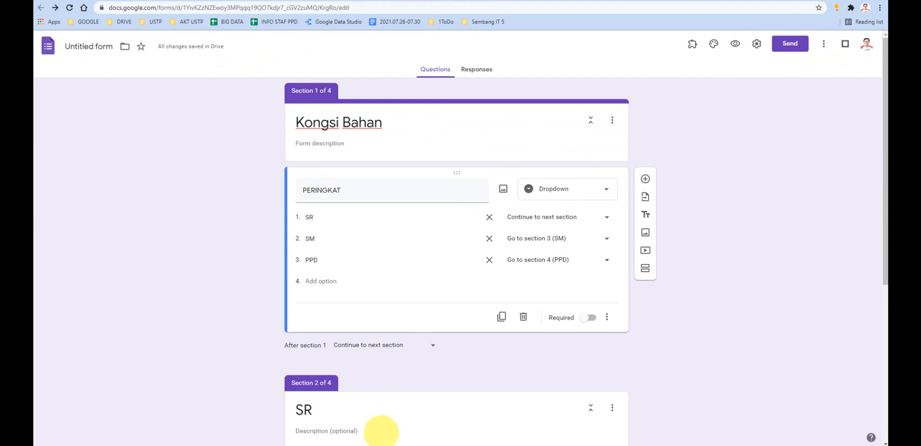
left_click(375, 427)
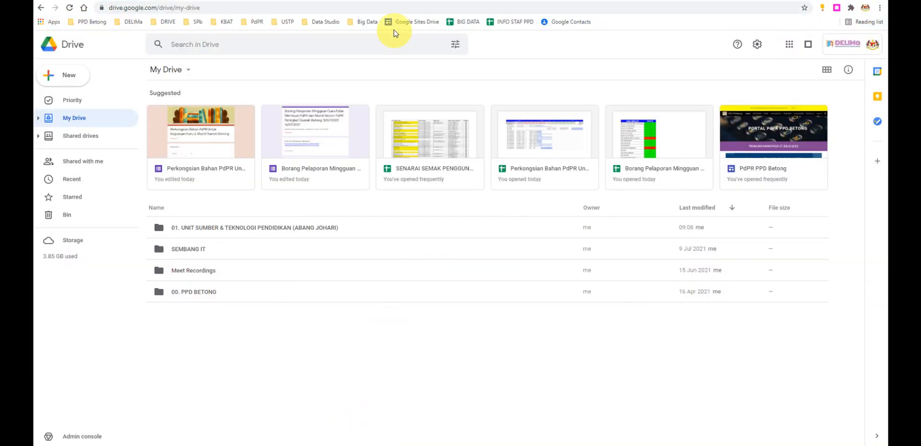
left_click(398, 1)
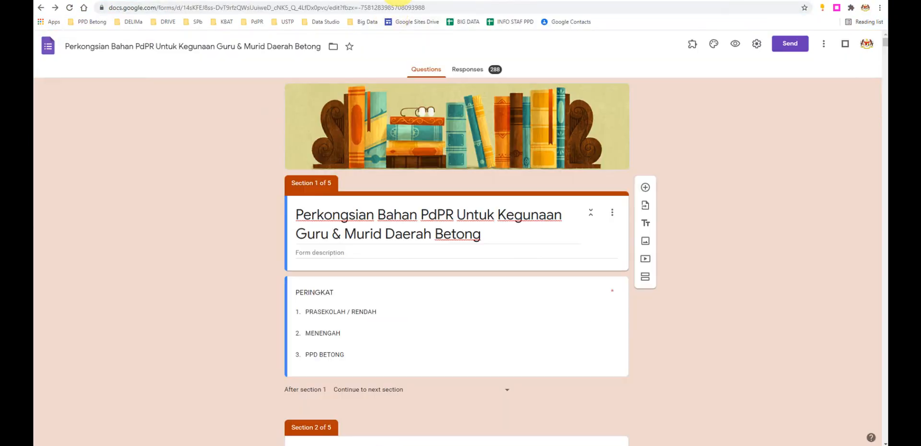
left_click(308, 1)
- Review the shared PdPR materials list, comparing the TARIKH columns of the KATEGORI RENDAH and KATEGORI MENENGAH tables
scroll(432, 251, "up", 6)
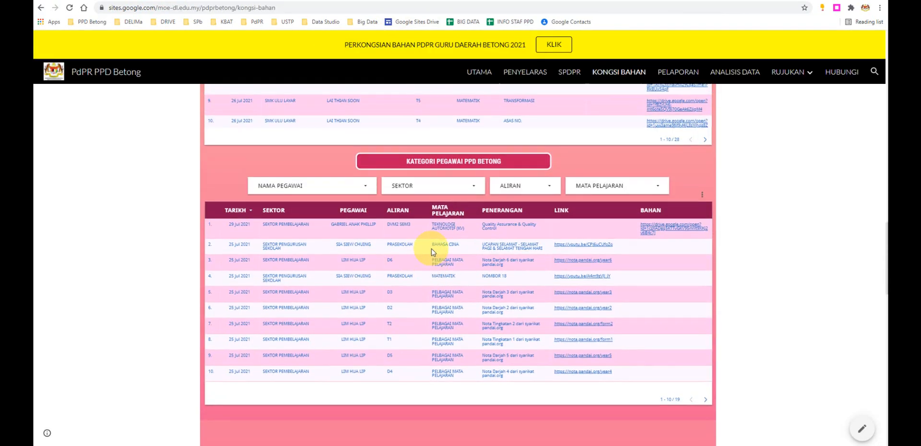
scroll(431, 252, "up", 10)
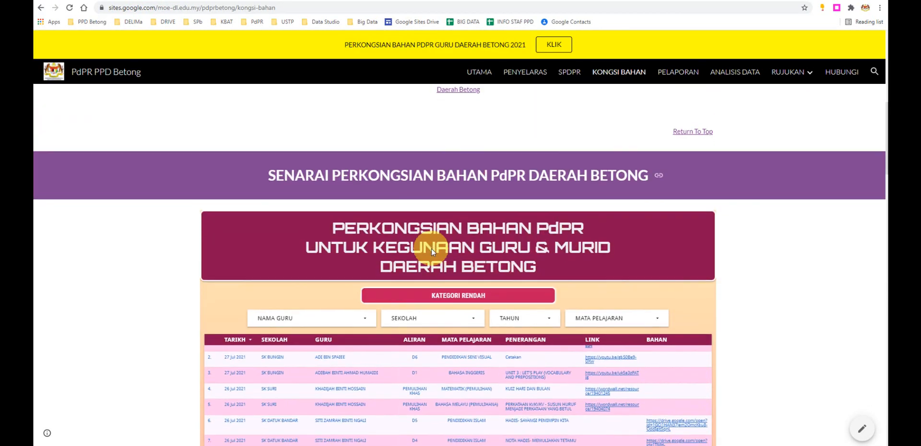
scroll(450, 236, "down", 2)
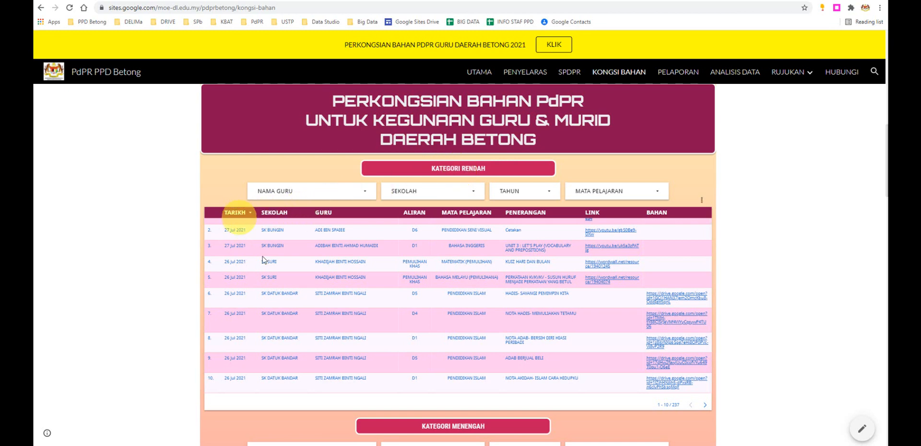
scroll(274, 288, "down", 4)
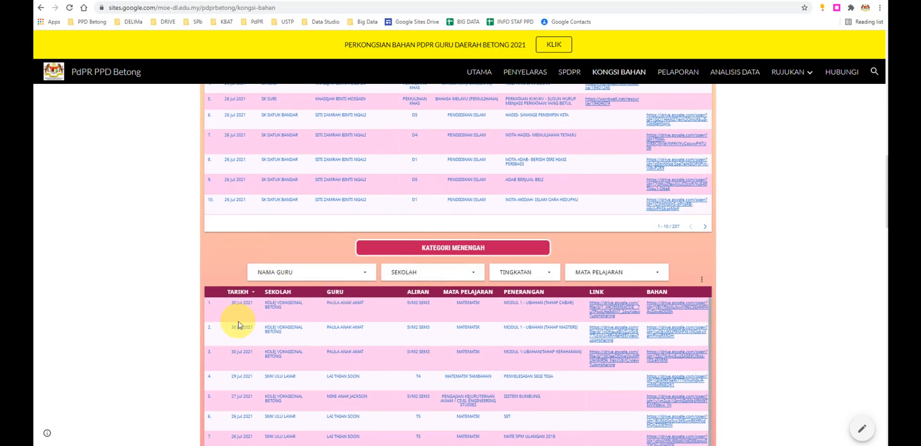
scroll(237, 287, "up", 1)
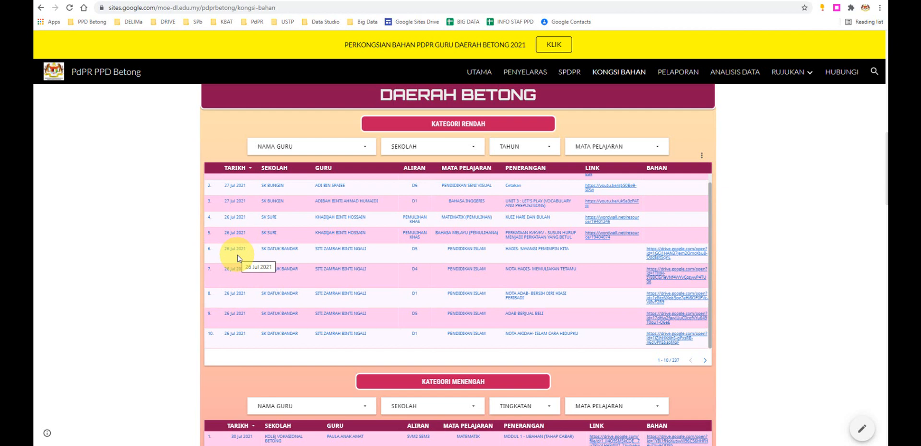
scroll(238, 258, "up", 1)
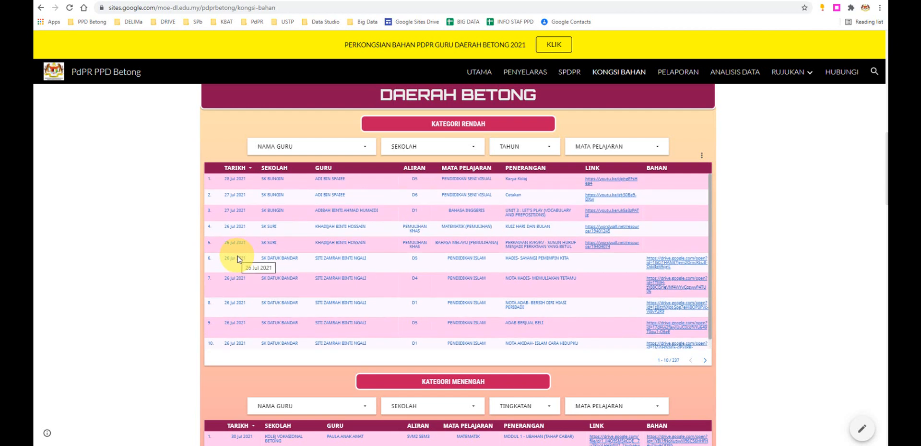
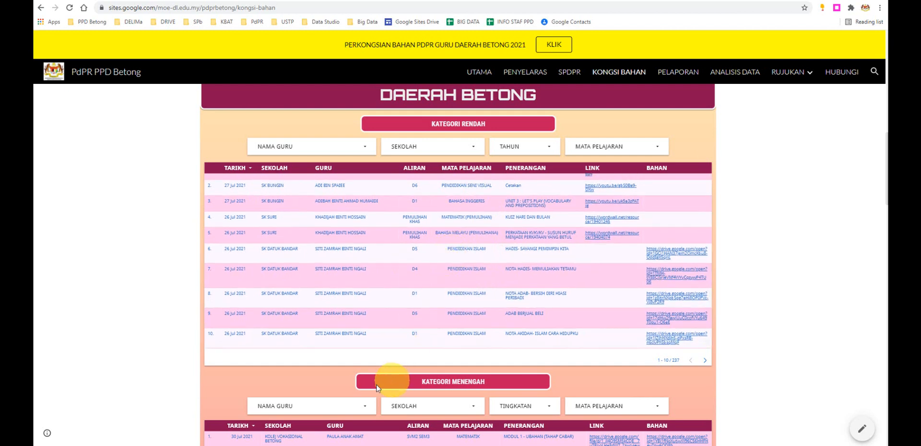
- Compare the dates and columns of the KATEGORI MENENGAH table with those of the KATEGORI RENDAH table
scroll(391, 376, "down", 3)
scroll(323, 429, "down", 1)
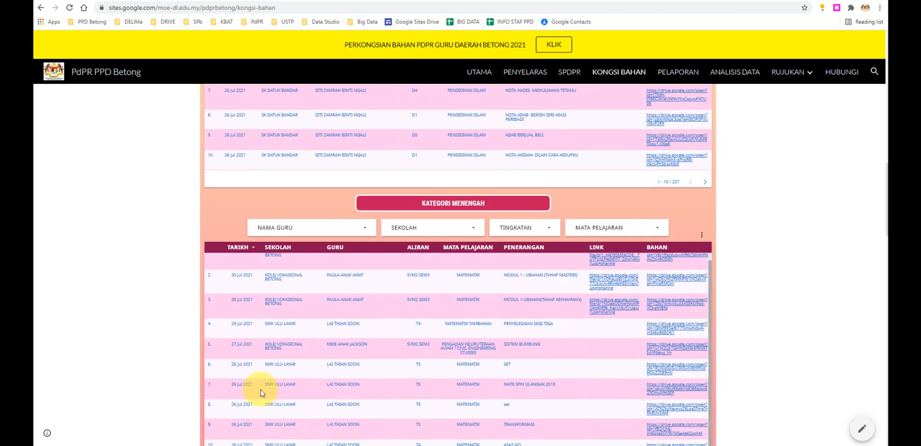
scroll(261, 390, "down", 2)
scroll(261, 392, "up", 5)
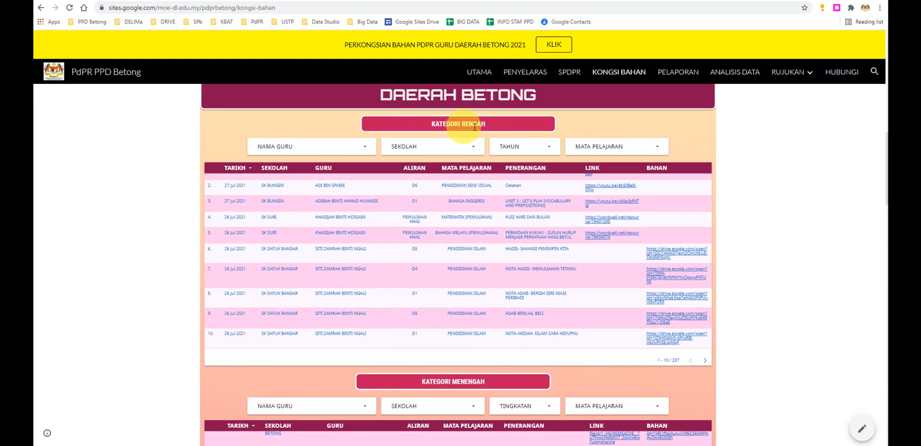
- Sort the KATEGORI RENDAH table by TARIKH oldest first, compare it with the KATEGORI MENENGAH table, and restore newest-first order
left_click(247, 167)
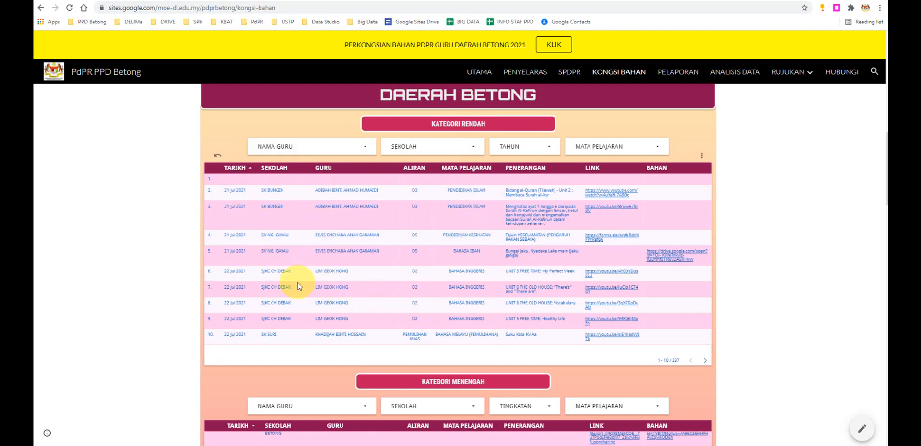
scroll(300, 287, "down", 1)
scroll(298, 286, "down", 3)
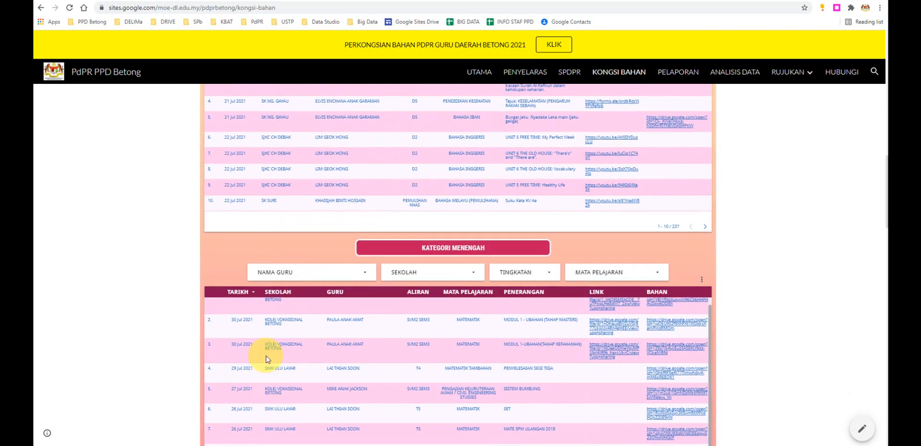
scroll(267, 359, "up", 4)
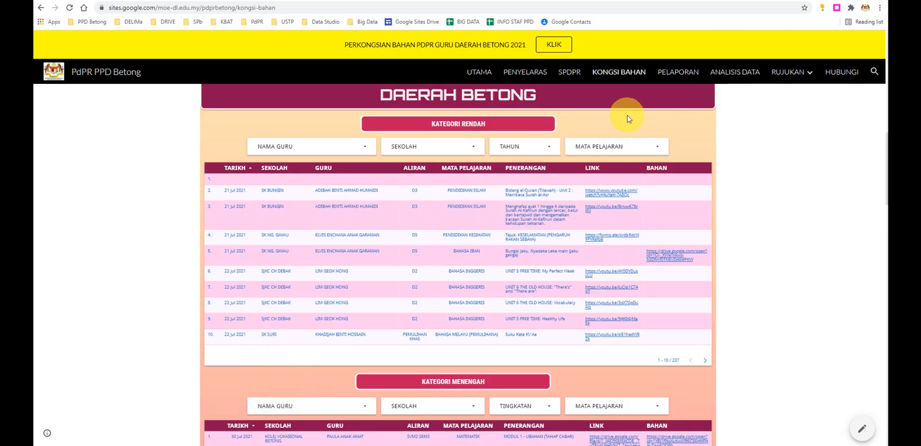
left_click(248, 169)
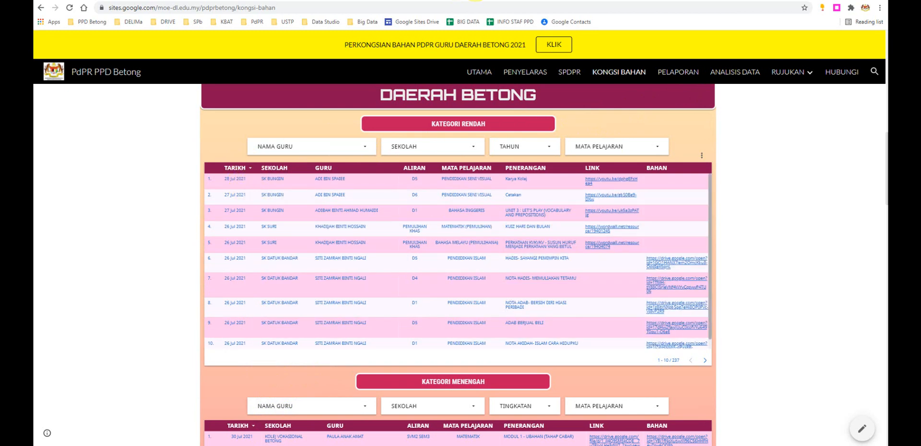
- Switch to the Edaran_Kongsi Bahan form in the Google Forms window and highlight the TARIKH LAPORAN SR title in section 2
mouse_move(392, 444)
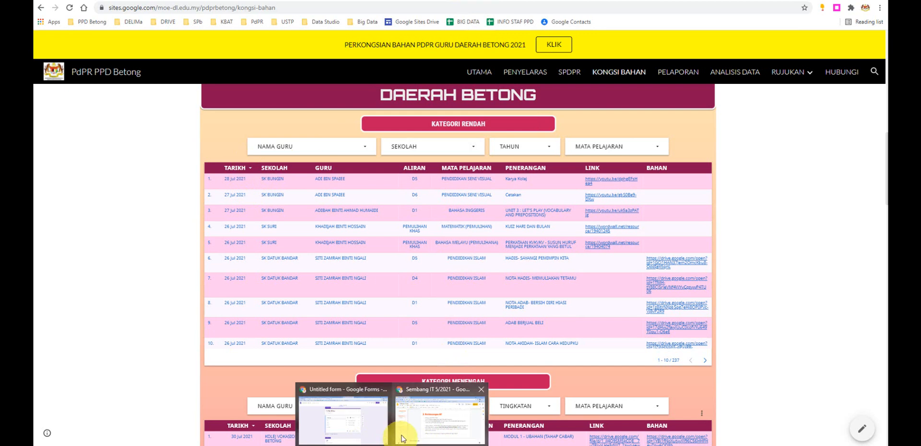
left_click(356, 421)
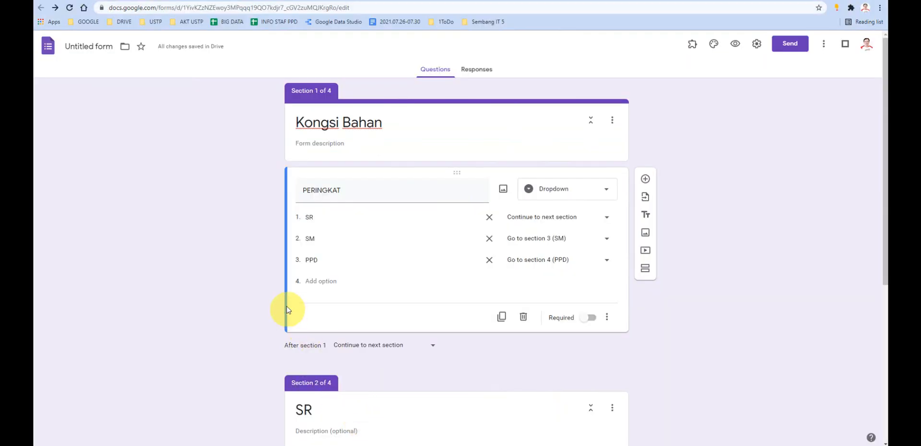
scroll(308, 219, "down", 2)
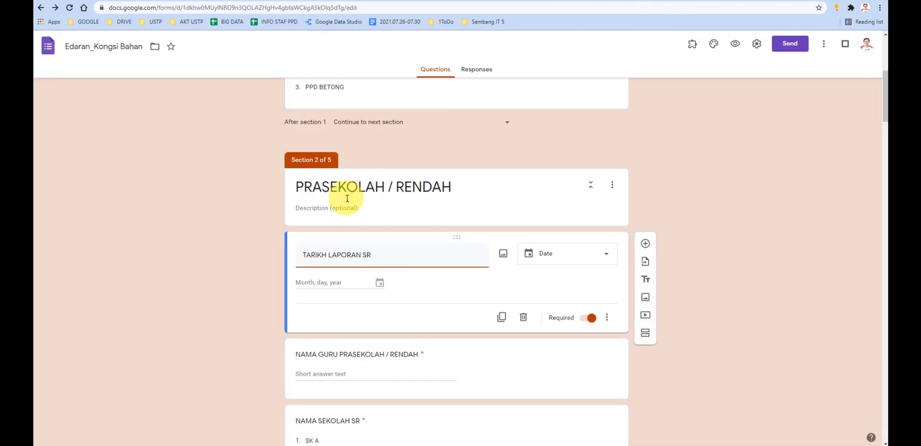
scroll(298, 199, "down", 1)
left_click(289, 204)
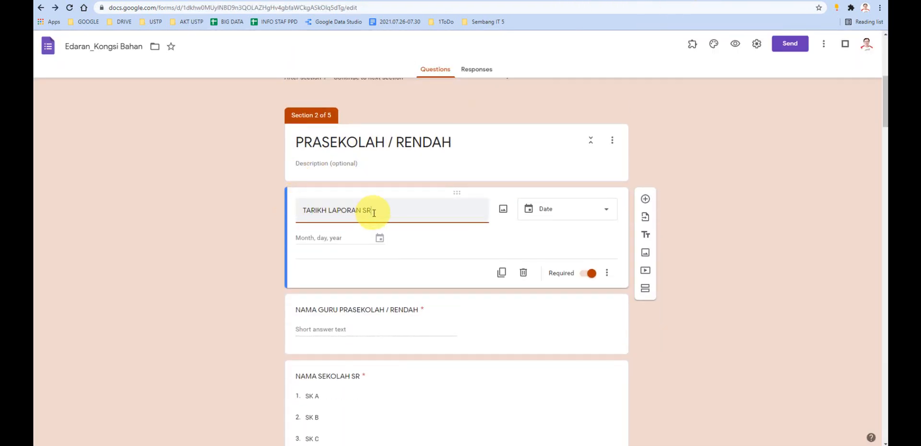
left_click_drag(373, 212, 301, 212)
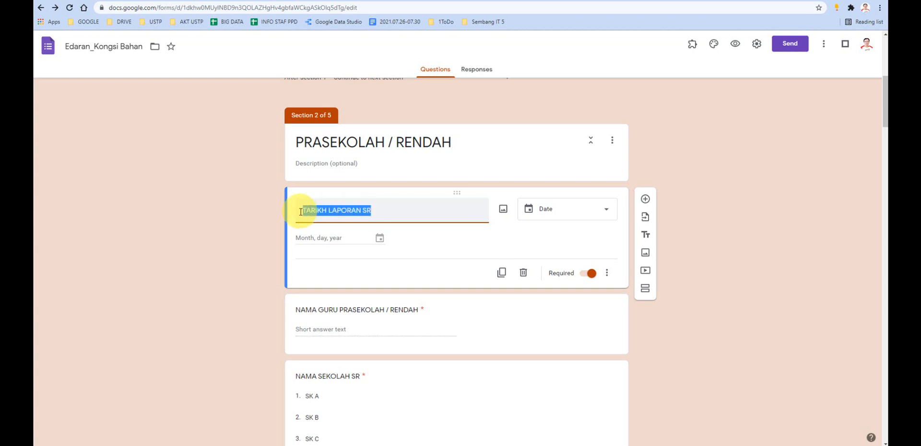
- Review the PRASEKOLAH / RENDAH questions through PAUTAN / URL BAHAN SR and return to TARIKH LAPORAN SR
scroll(240, 211, "down", 4)
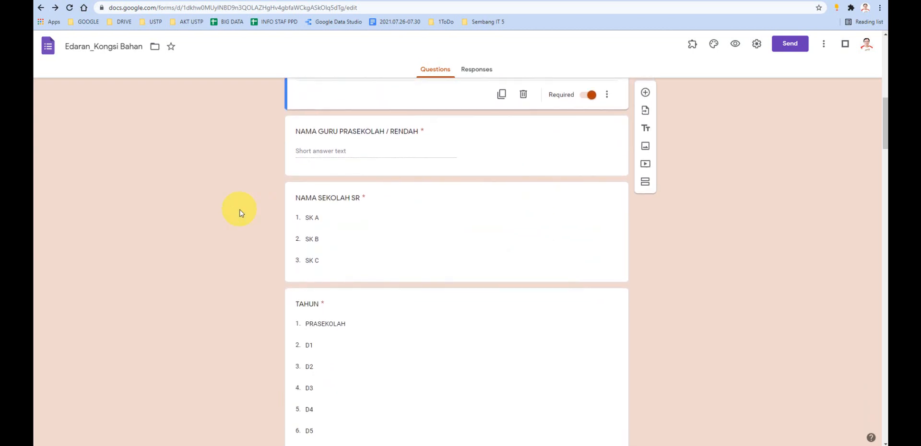
scroll(240, 213, "down", 10)
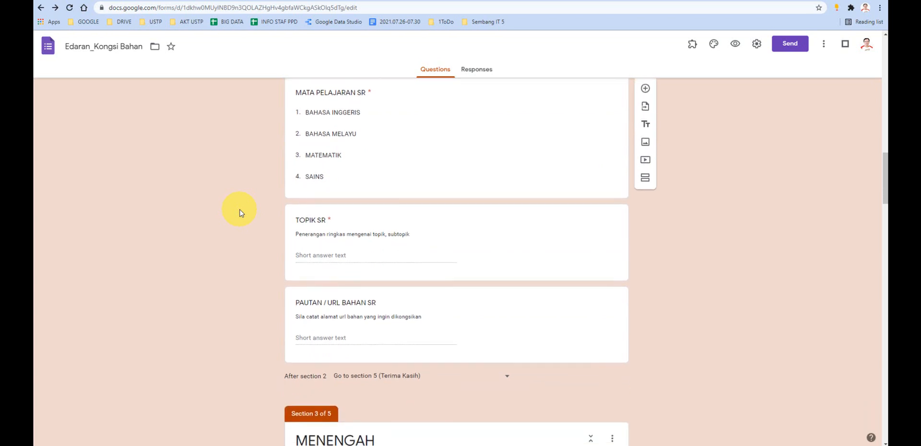
scroll(240, 212, "up", 10)
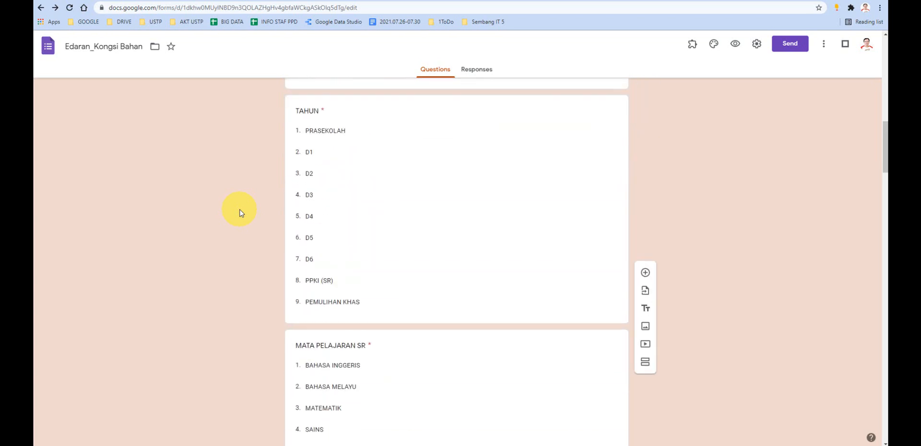
scroll(240, 212, "up", 4)
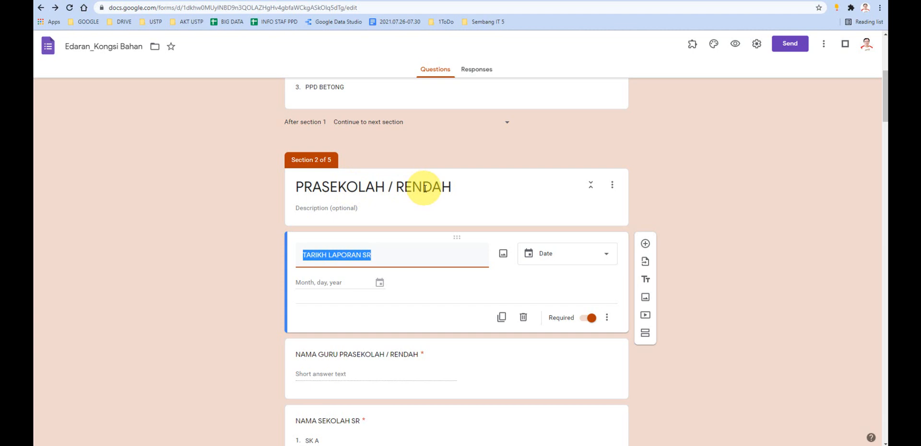
- Compare the date question titles TARIKH LAPORAN SR, TARIKH LAPORAN SM and TARIKH LAPORAN across the PRASEKOLAH / RENDAH, MENENGAH and PPD BETONG sections
left_click(382, 253)
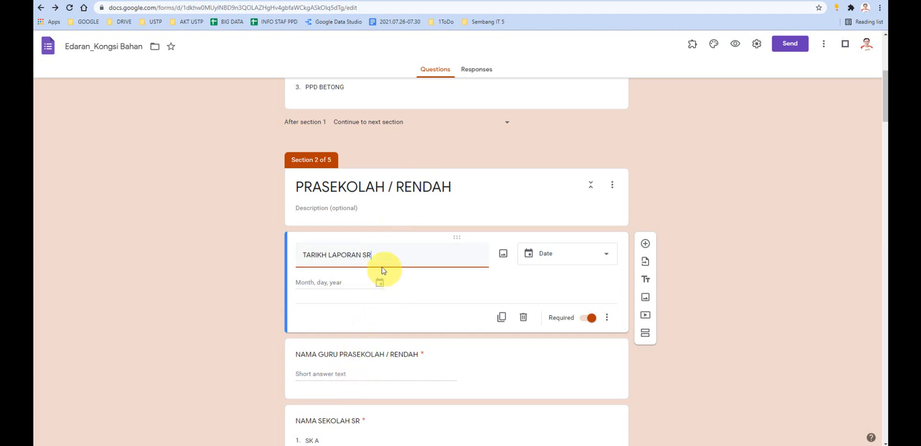
left_click_drag(377, 254, 300, 257)
scroll(271, 251, "down", 15)
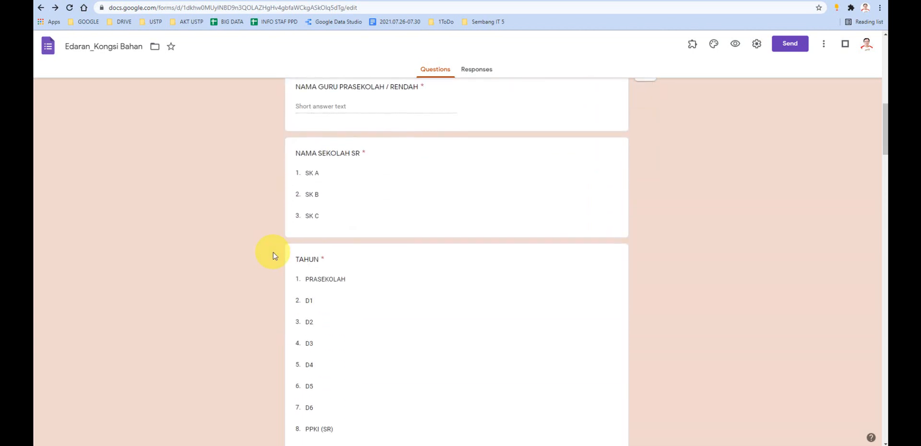
scroll(272, 253, "down", 3)
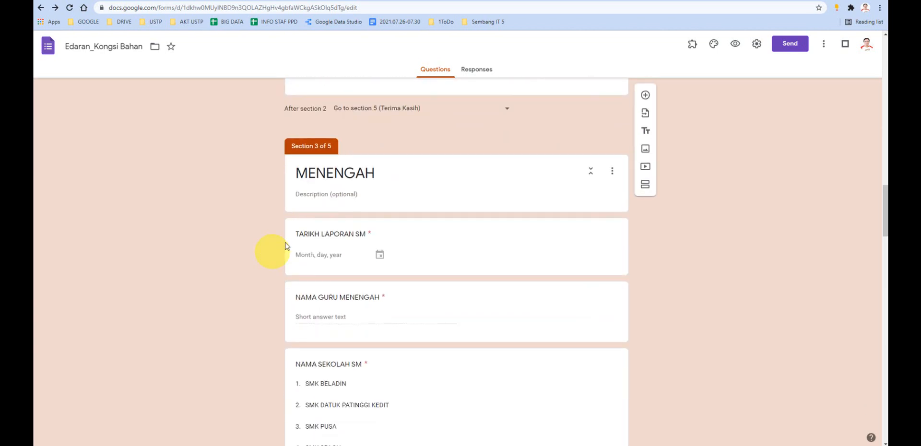
left_click(364, 234)
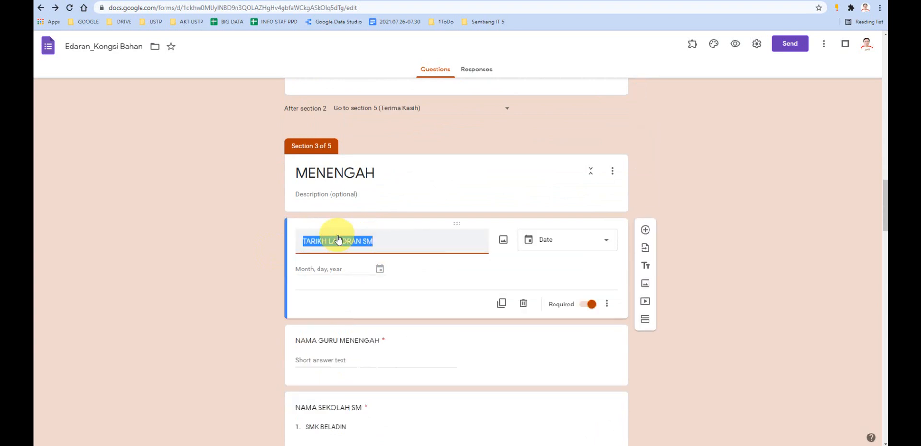
scroll(233, 263, "down", 8)
scroll(235, 265, "down", 10)
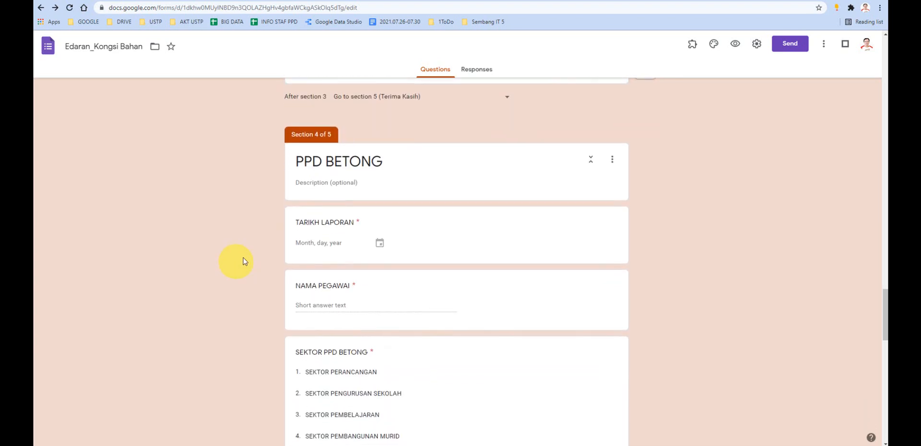
left_click(343, 222)
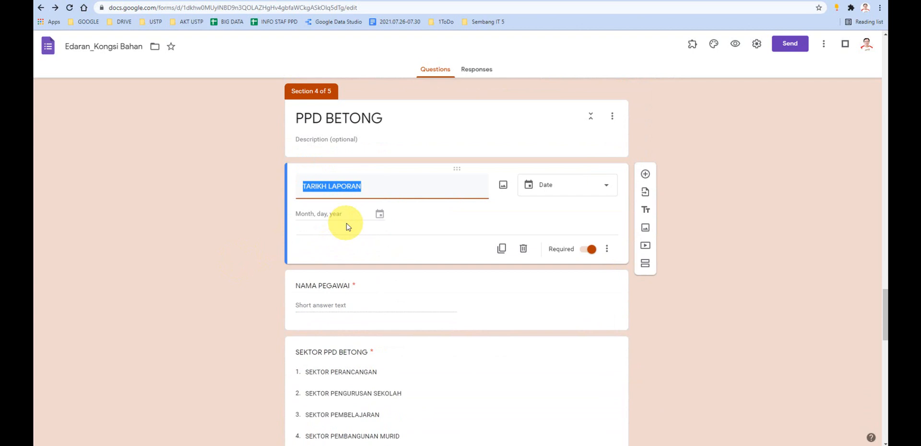
left_click(363, 187)
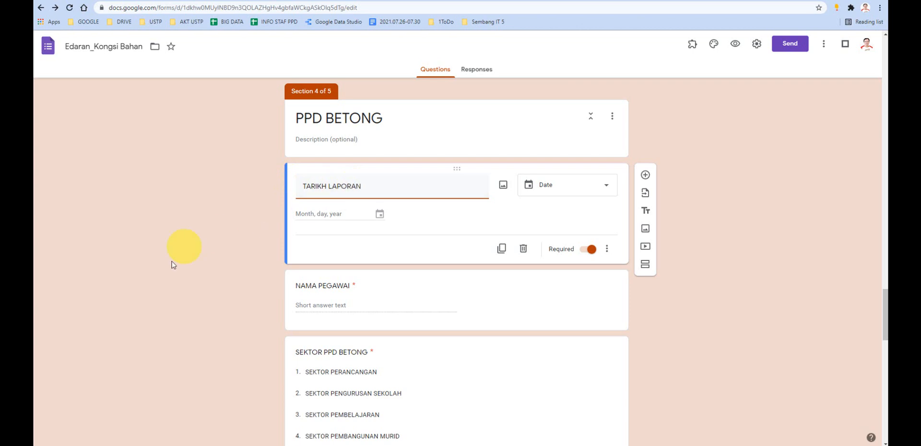
- Return to section 2 of the form and check its question titles against the column headers in the responses spreadsheet
scroll(185, 250, "up", 15)
scroll(185, 281, "up", 15)
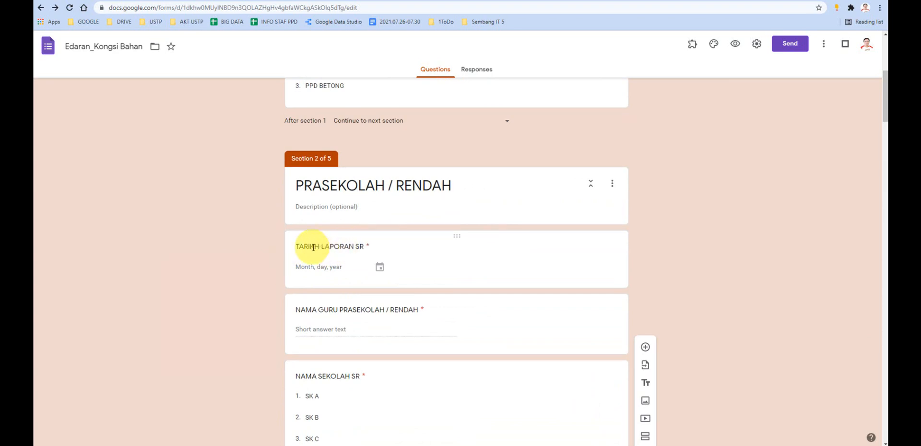
left_click(406, 1)
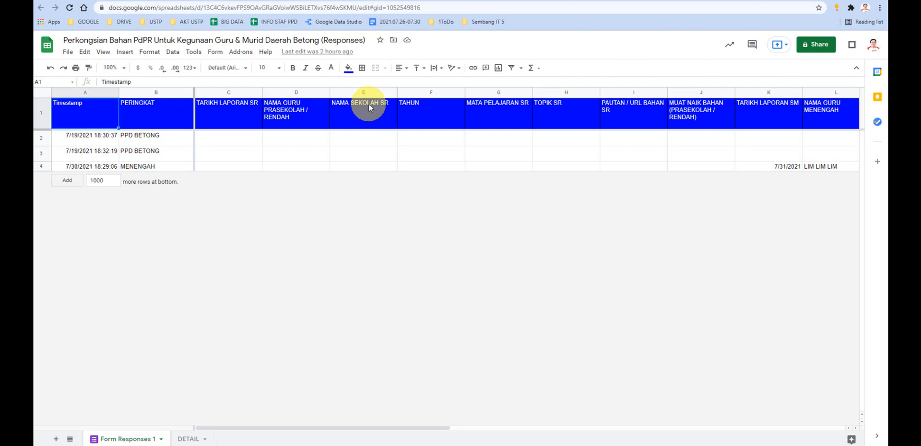
left_click(599, 1)
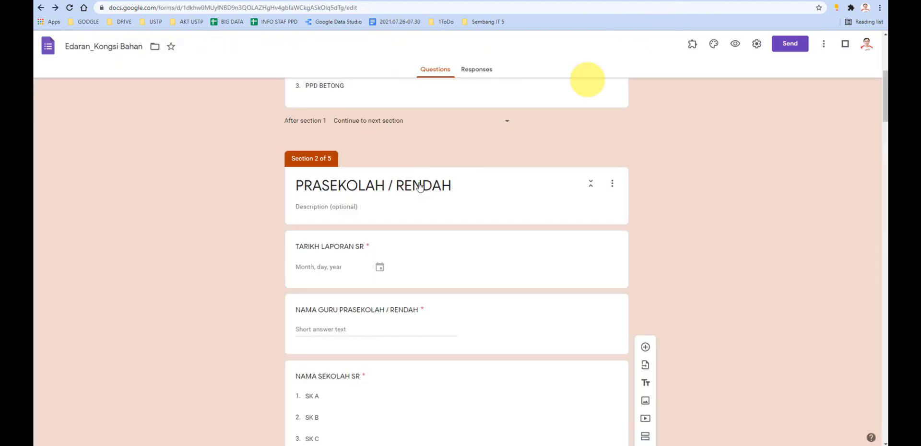
- Highlight the TARIKH LAPORAN SR question title and the section label above PRASEKOLAH / RENDAH
triple_click(363, 249)
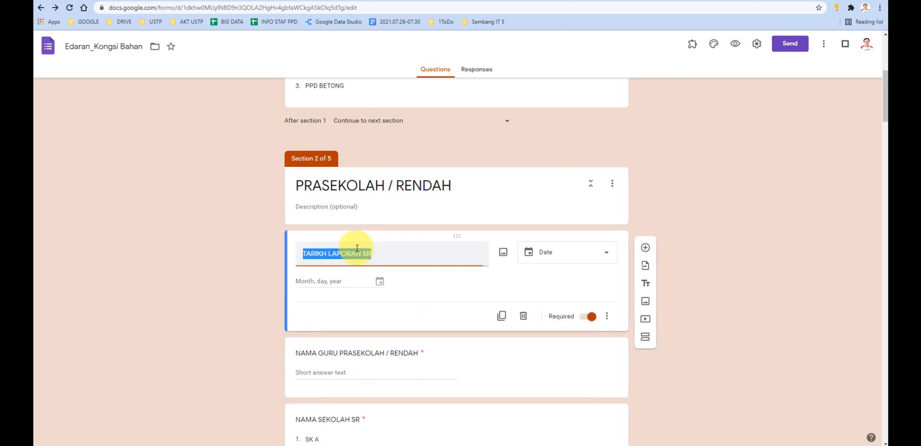
left_click(408, 257)
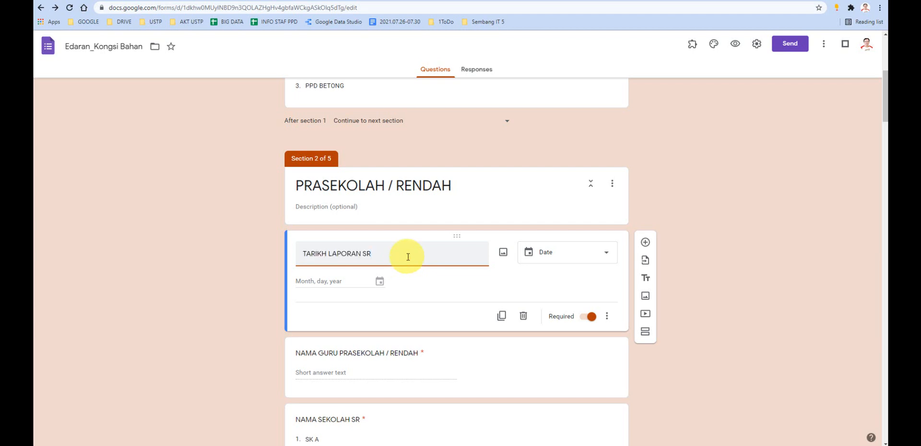
scroll(408, 257, "down", 1)
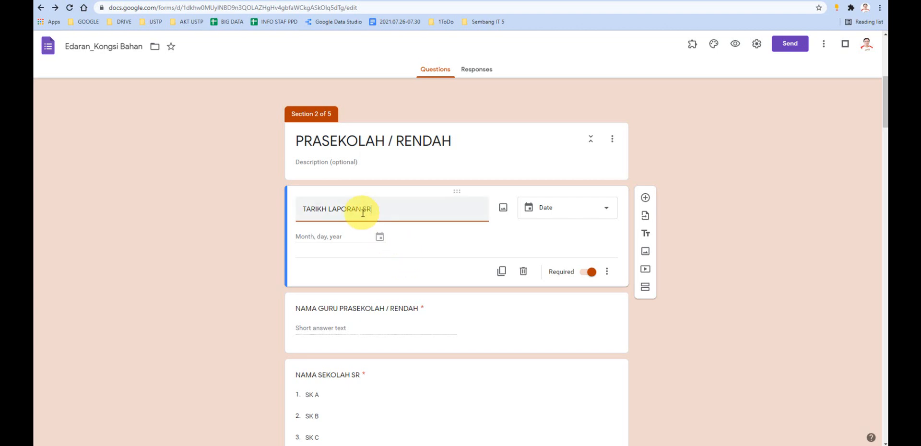
left_click_drag(363, 210, 299, 207)
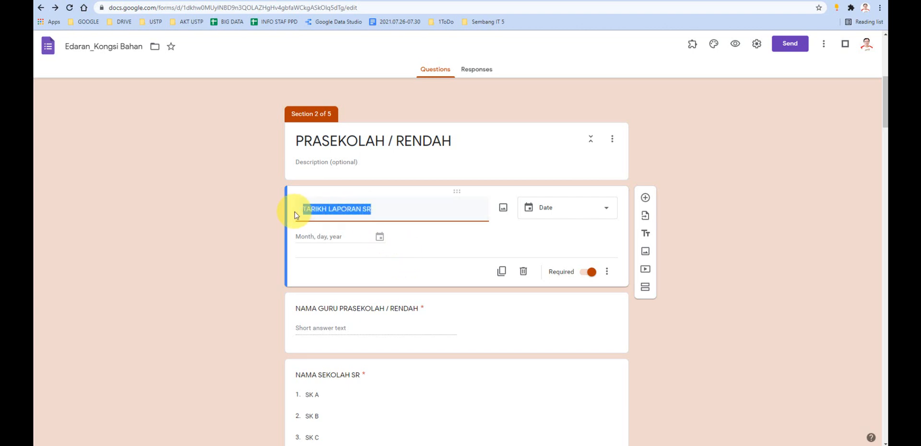
left_click(371, 206)
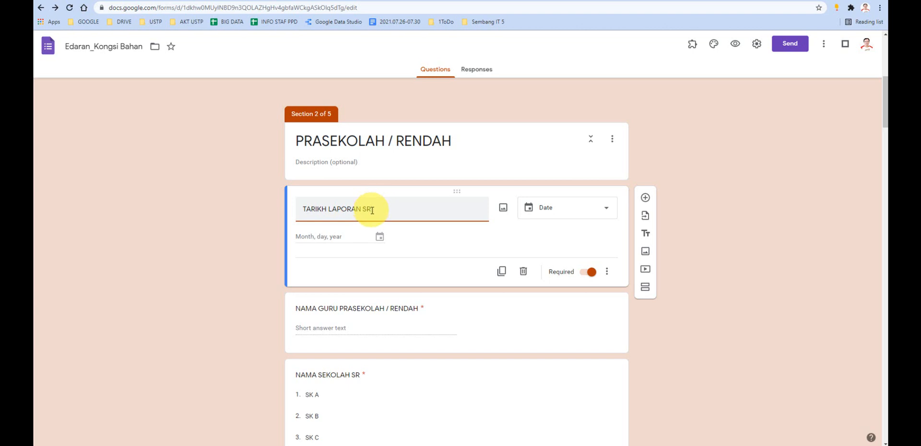
double_click(308, 113)
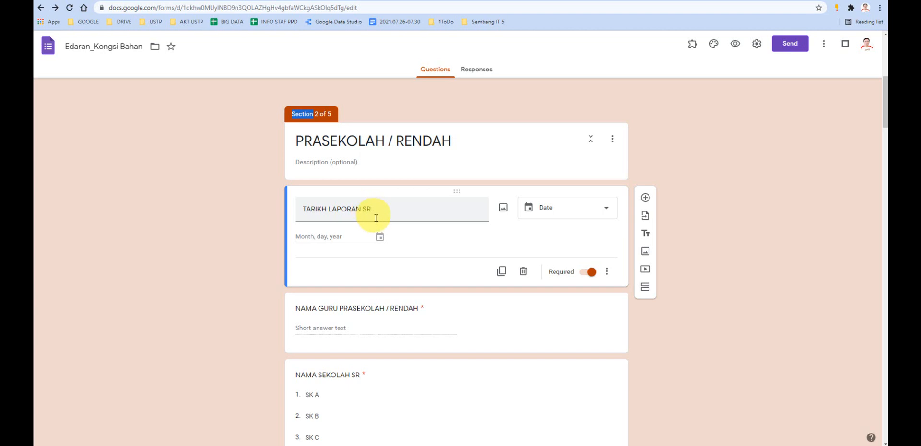
- Open the NAMA GURU PRASEKOLAH / RENDAH question and highlight the regular expression pattern in its response validation
scroll(376, 232, "down", 1)
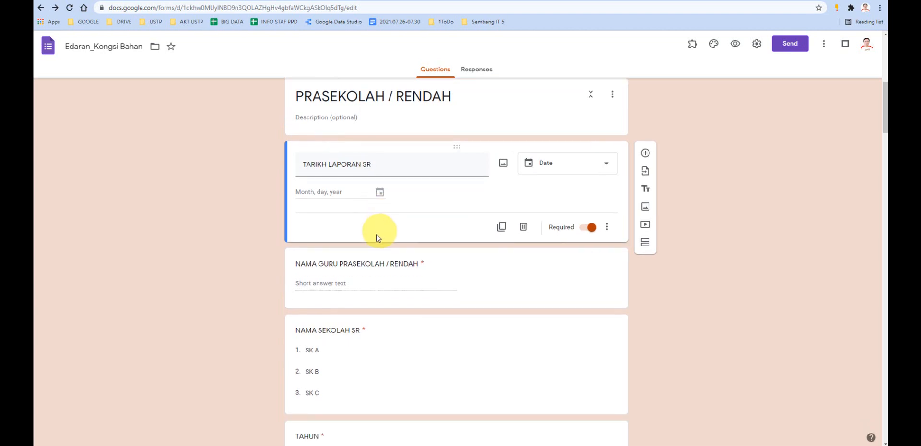
left_click(346, 266)
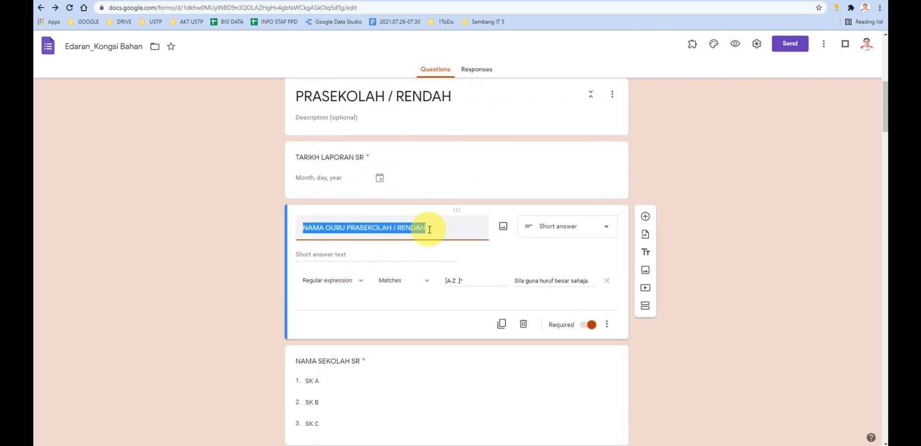
left_click(409, 230)
scroll(444, 289, "down", 1)
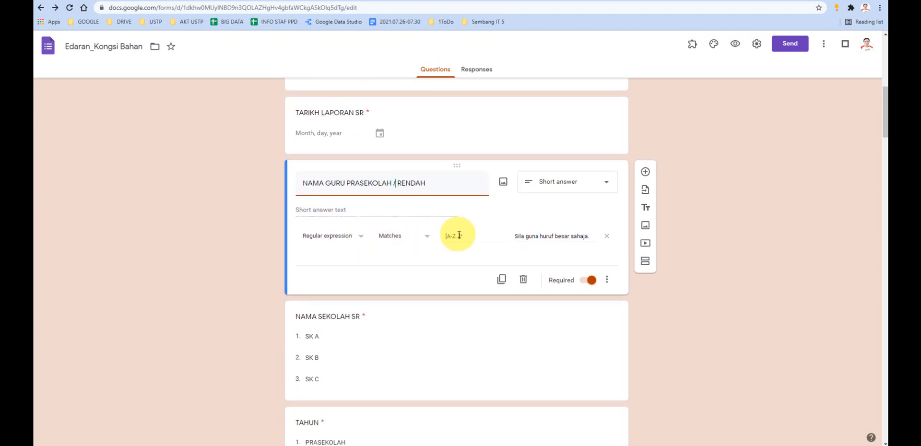
left_click_drag(463, 236, 439, 234)
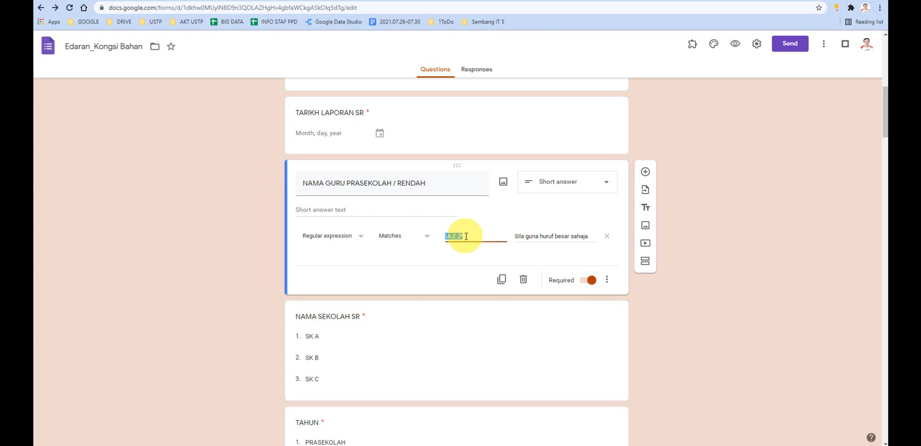
- Examine the uppercase-only regular expression in the teacher name question's response validation, highlighting the pattern again
left_click(355, 213)
left_click_drag(463, 236, 444, 249)
left_click(473, 236)
scroll(463, 264, "down", 1)
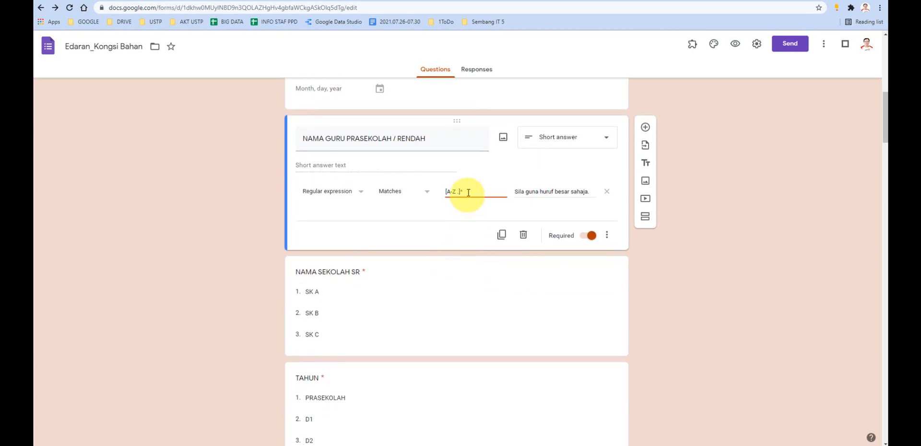
scroll(392, 246, "down", 1)
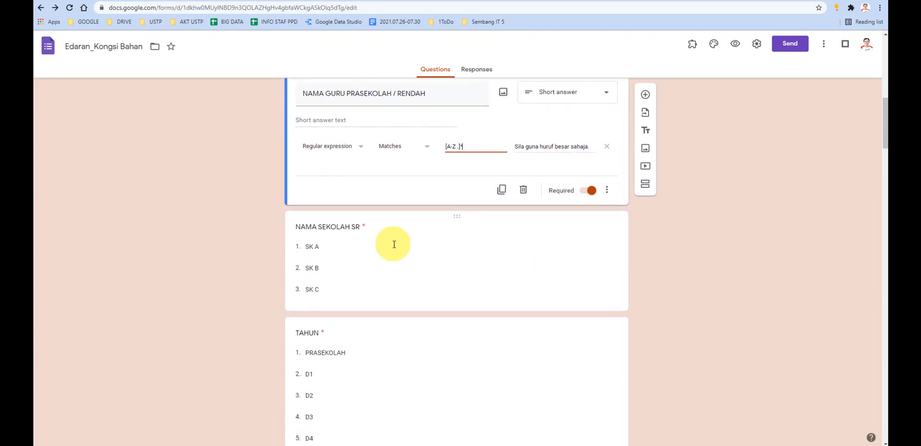
- Open the NAMA SEKOLAH SR question and highlight the SR suffix in its title and the options SK A and SK B
scroll(392, 243, "down", 1)
left_click(353, 182)
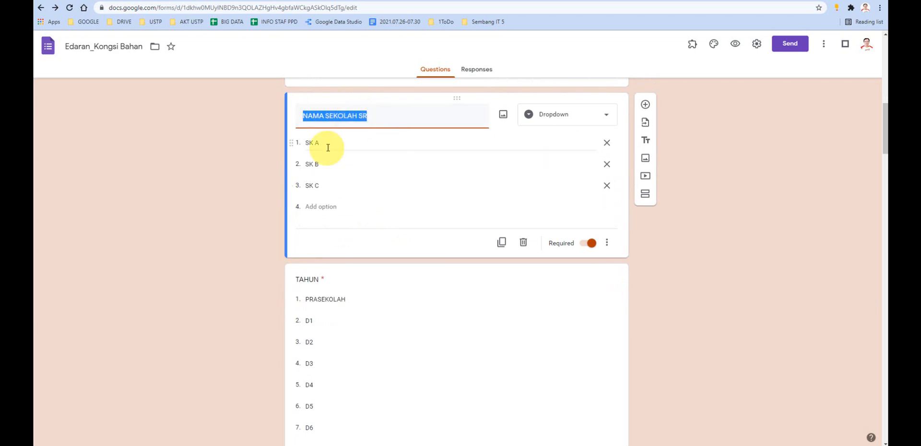
left_click(367, 117)
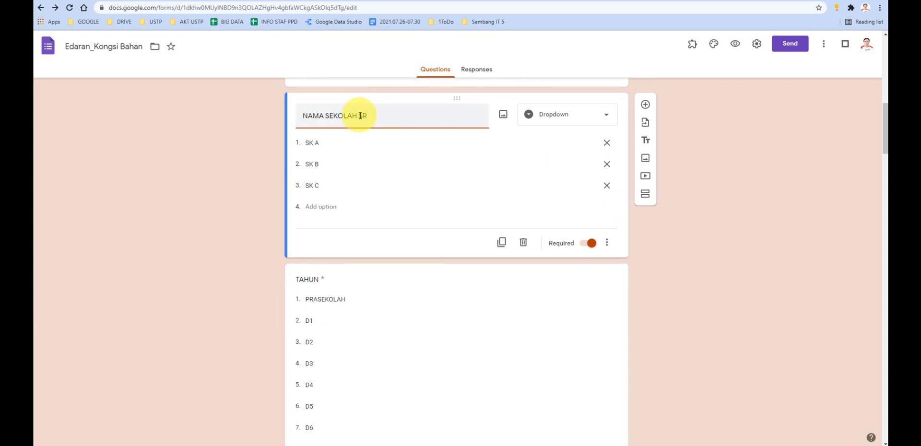
double_click(361, 115)
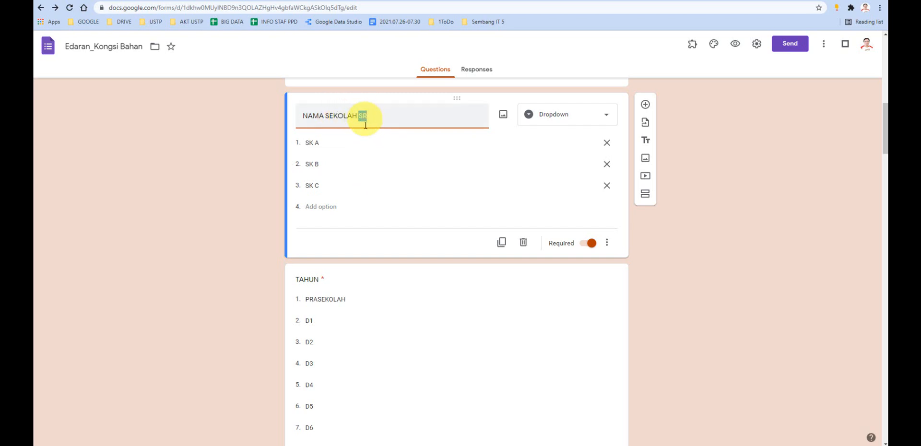
left_click(324, 149)
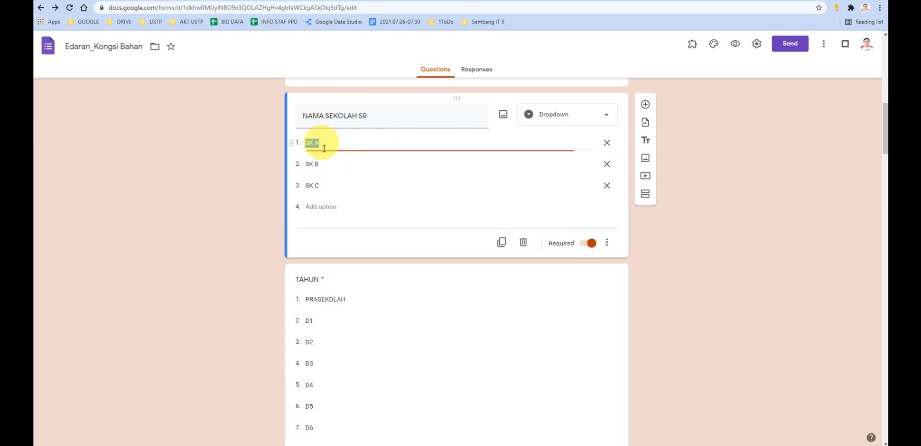
left_click(325, 164)
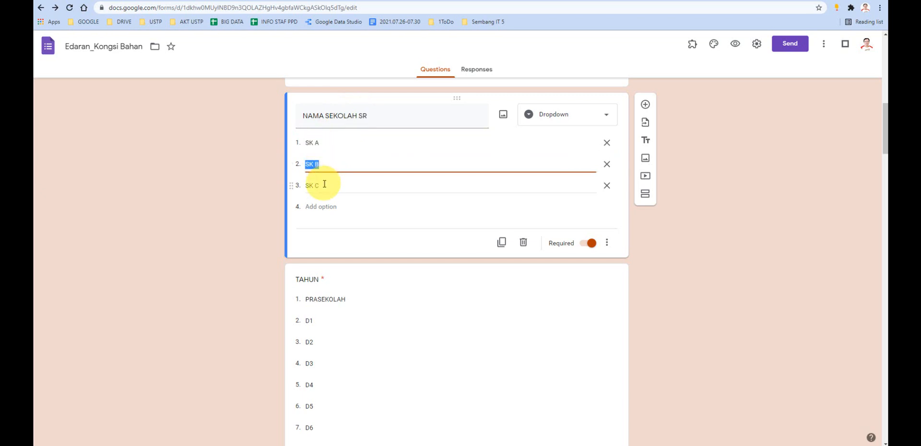
- Compare the TAHUN question and its options in section 2 with the TINGKATAN question in the MENENGAH section
scroll(329, 196, "down", 1)
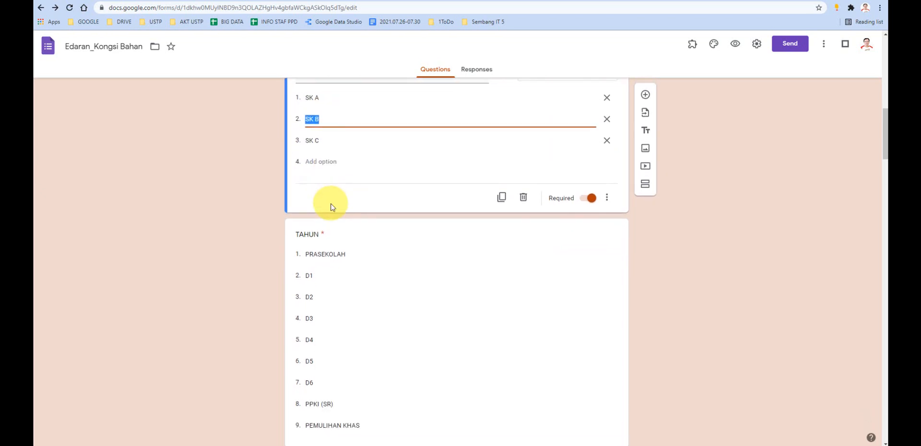
scroll(330, 208, "down", 1)
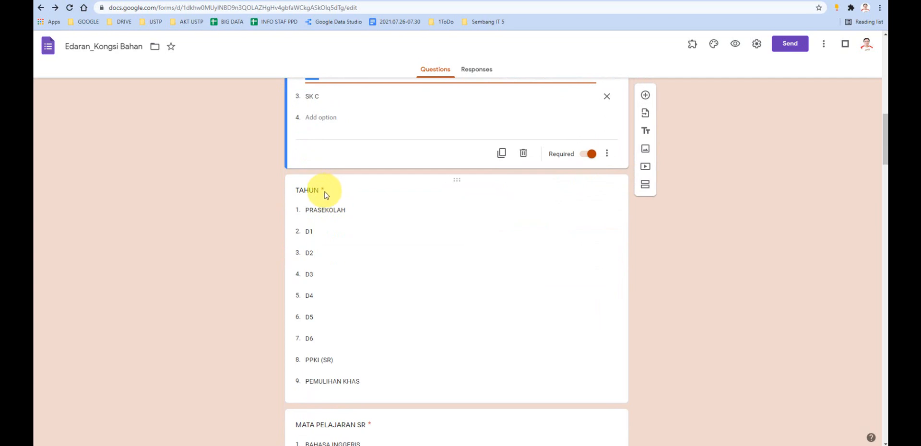
scroll(326, 195, "down", 1)
left_click(317, 146)
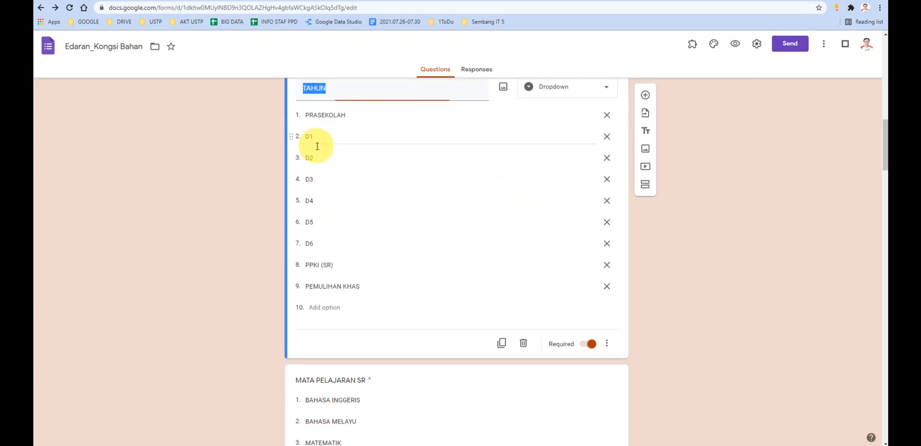
scroll(328, 108, "up", 1)
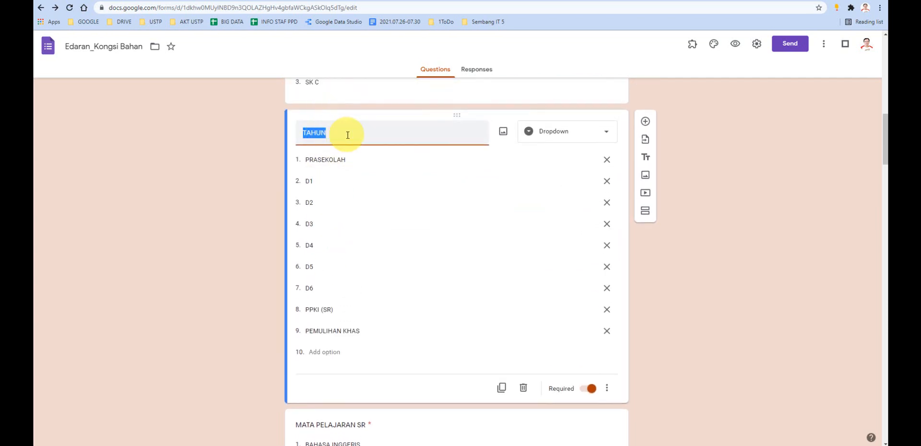
scroll(263, 228, "down", 10)
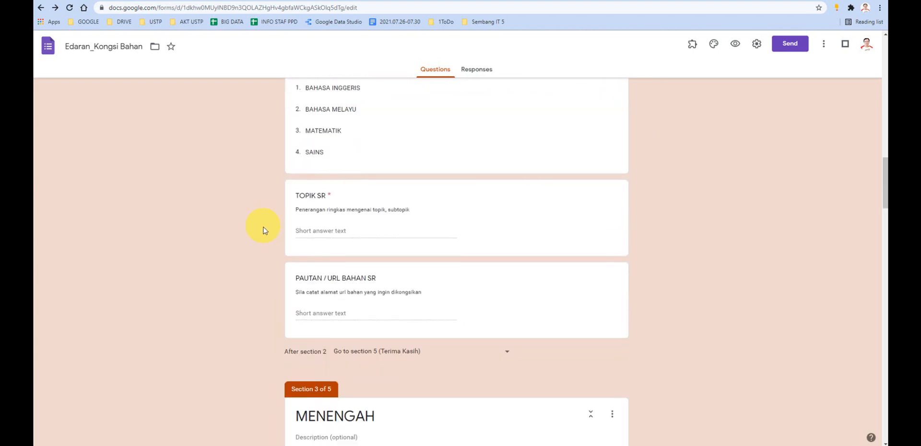
scroll(263, 230, "down", 4)
scroll(263, 228, "down", 3)
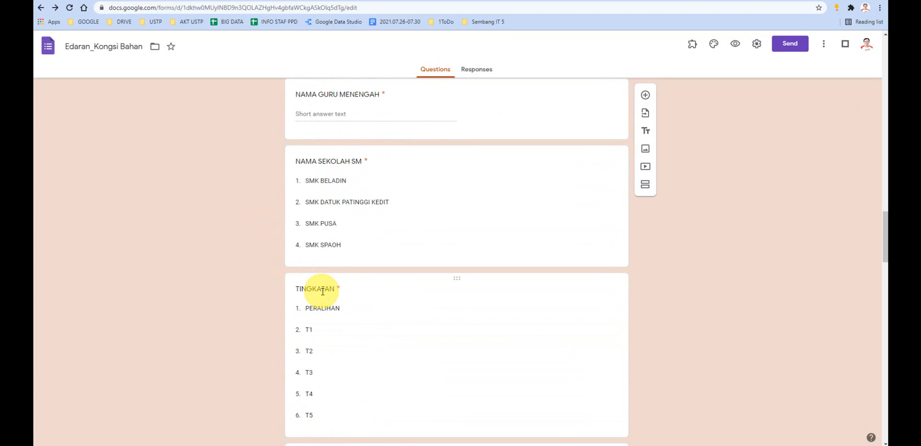
scroll(319, 267, "up", 17)
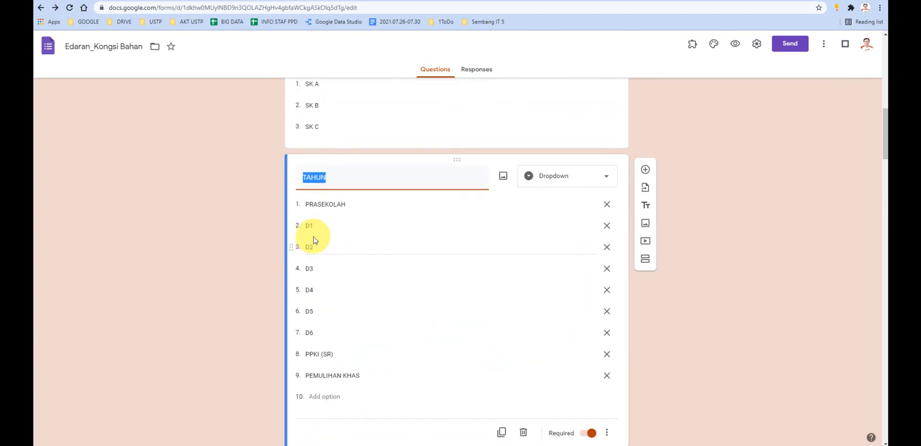
left_click(325, 179)
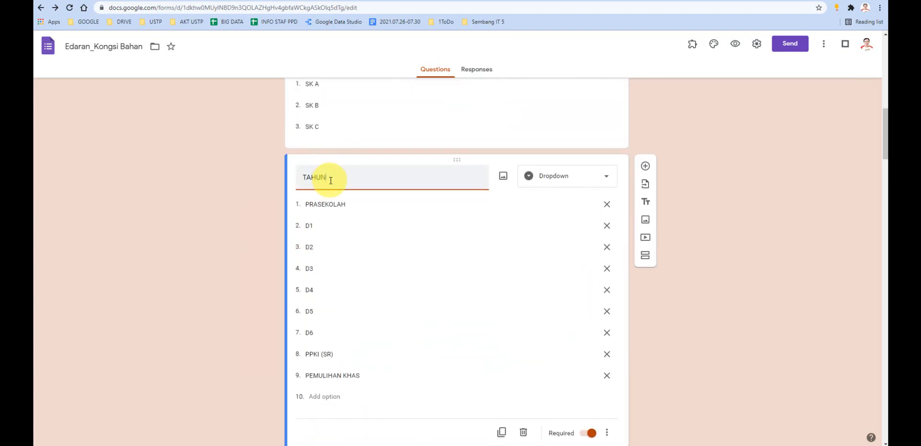
scroll(317, 206, "down", 1)
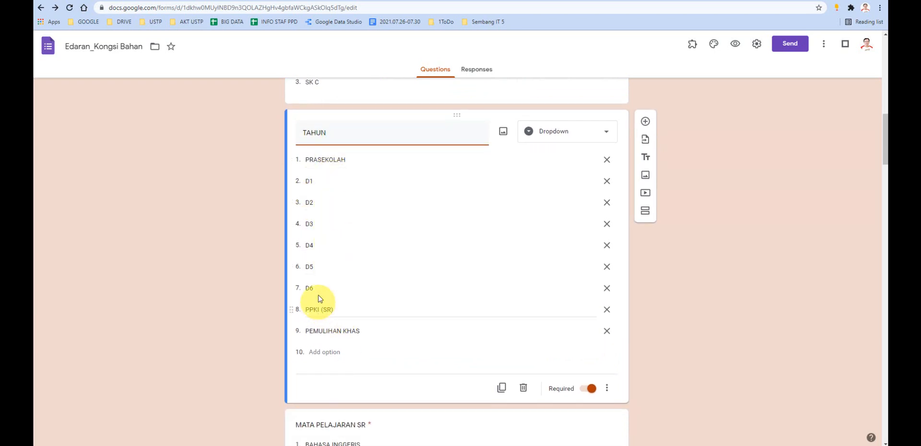
- Review the MATA PELAJARAN SR, TOPIK SR and PAUTAN / URL BAHAN SR questions, highlighting the subject and link question titles
scroll(320, 299, "down", 5)
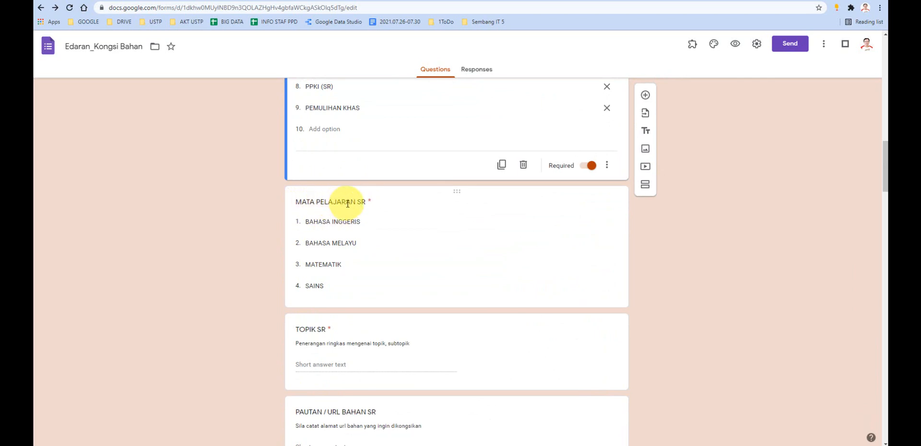
left_click(363, 202)
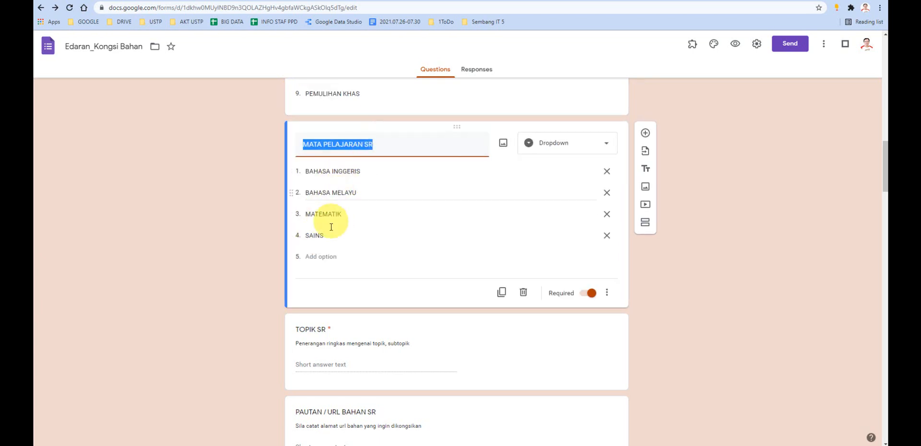
scroll(323, 230, "down", 2)
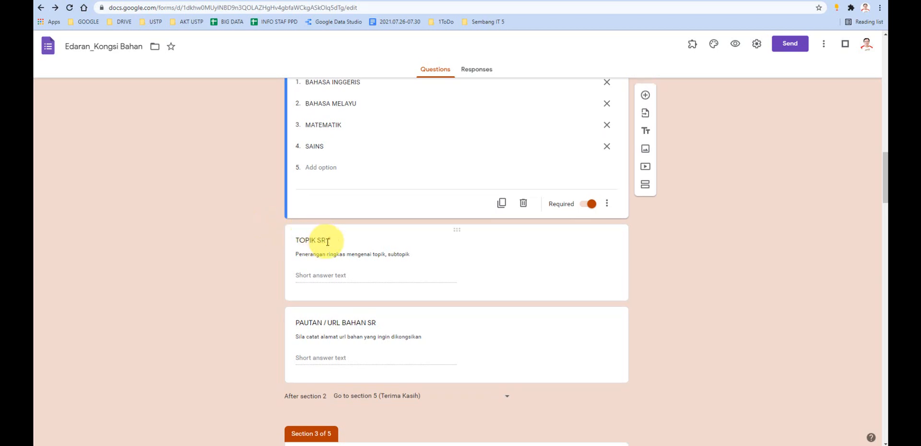
scroll(326, 243, "down", 2)
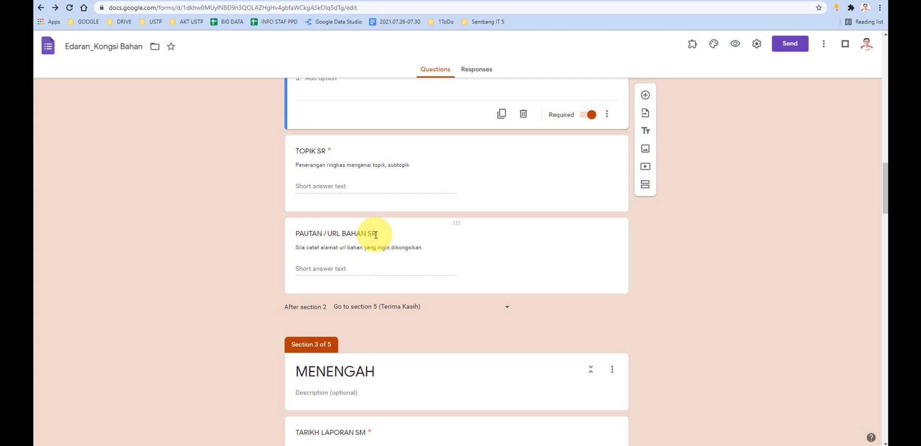
left_click(375, 234)
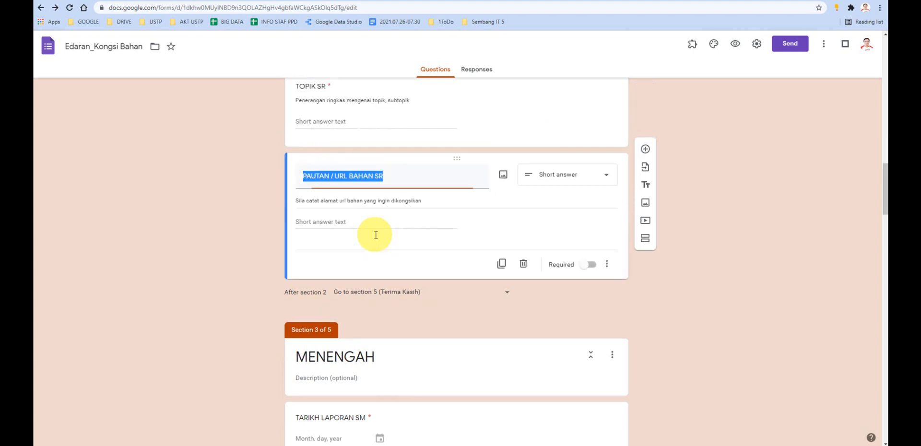
left_click(383, 179)
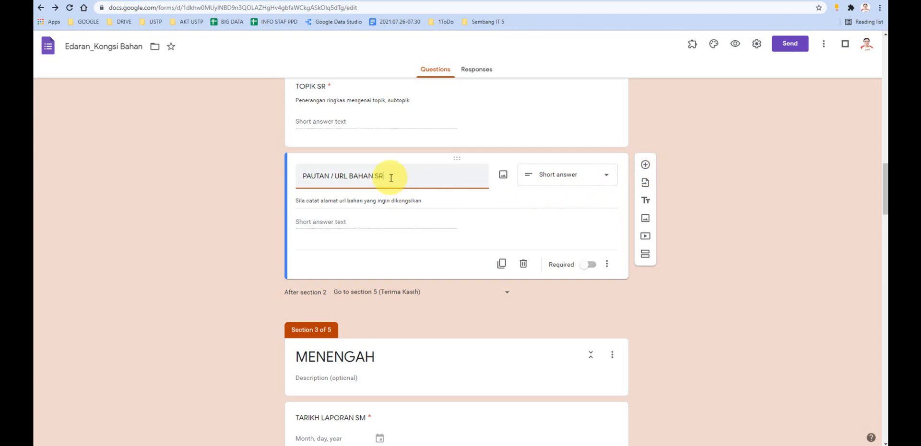
left_click_drag(395, 178, 302, 175)
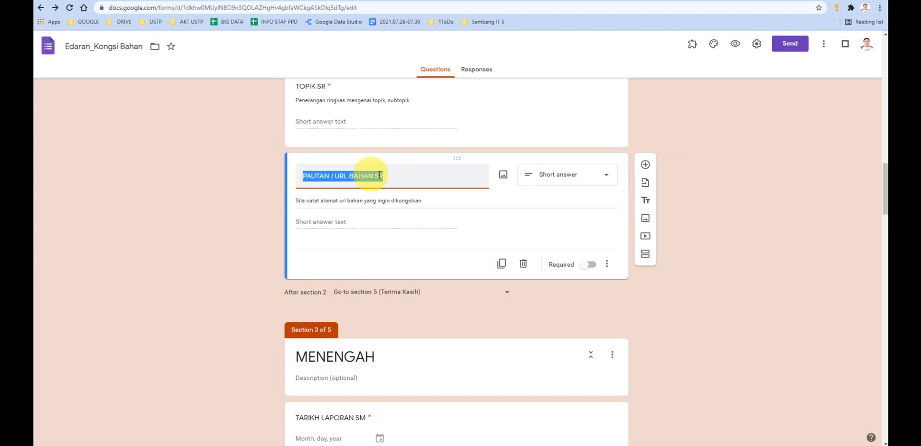
- Add a file upload question below PAUTAN / URL BAHAN SR, allow uploads to Drive, and view the 05 folder in Google Drive
left_click(646, 168)
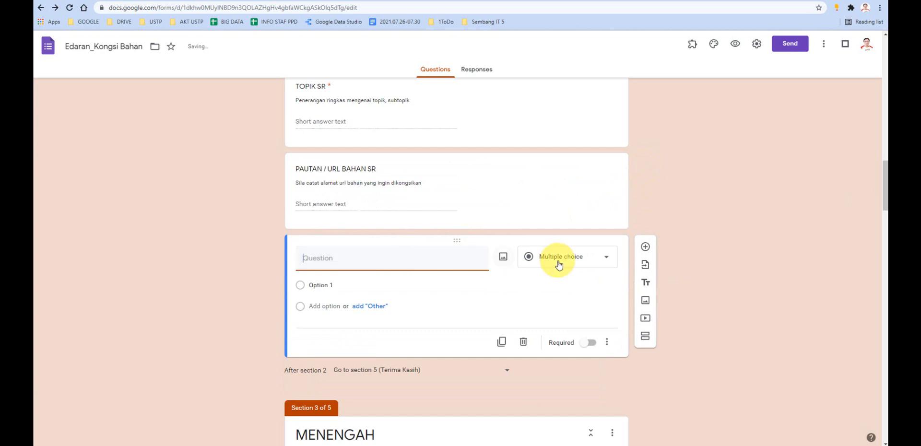
left_click(557, 259)
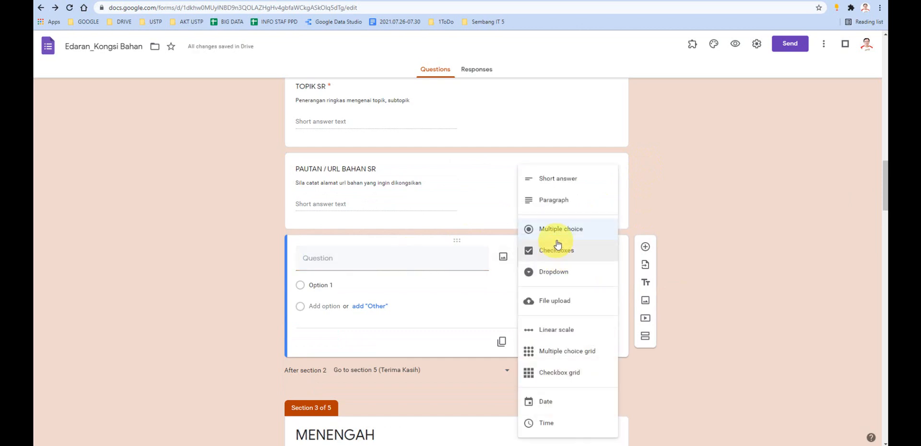
left_click(552, 303)
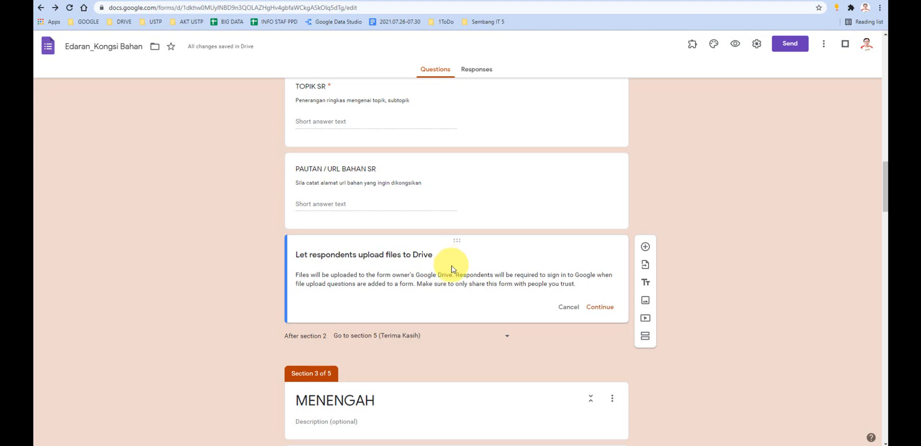
left_click(602, 311)
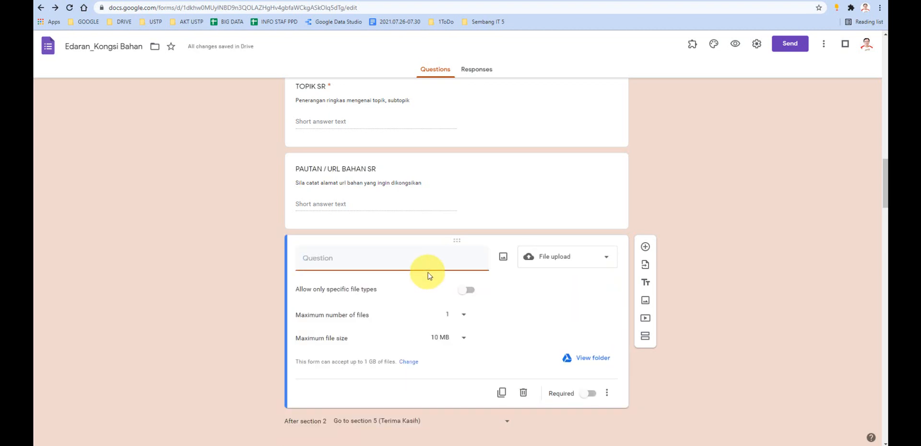
left_click(278, 1)
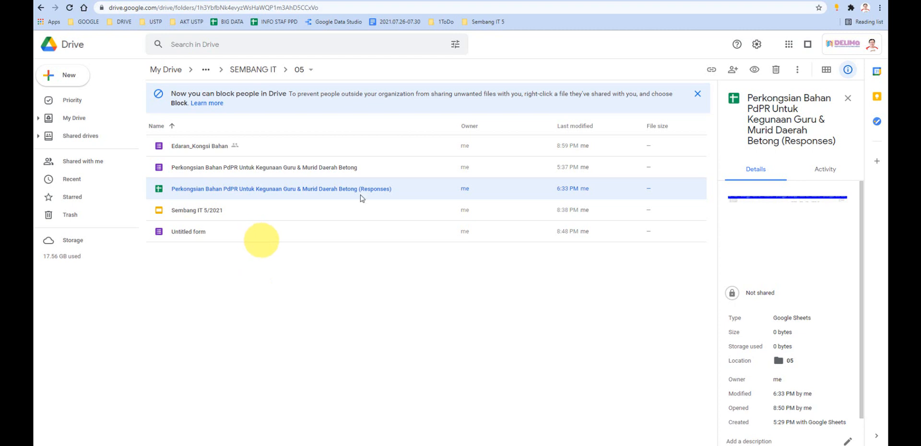
left_click(711, 1)
- Title the new file upload question MODUL SR
scroll(438, 230, "down", 2)
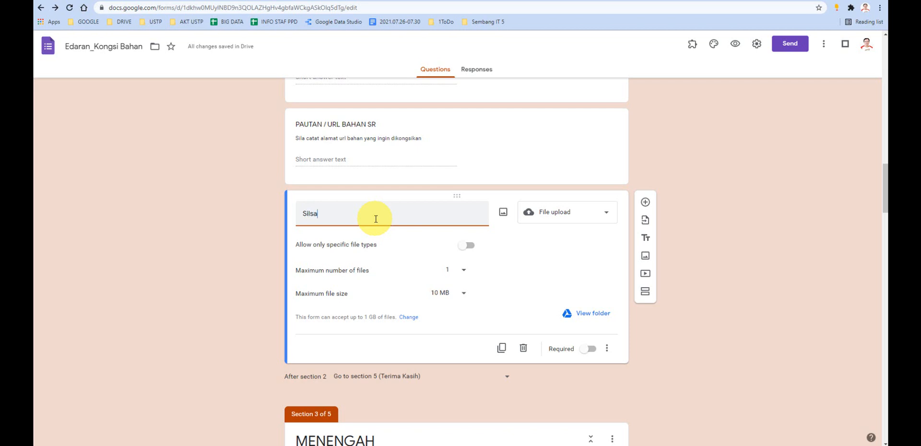
key("BackSpace")
key("BackSpace")
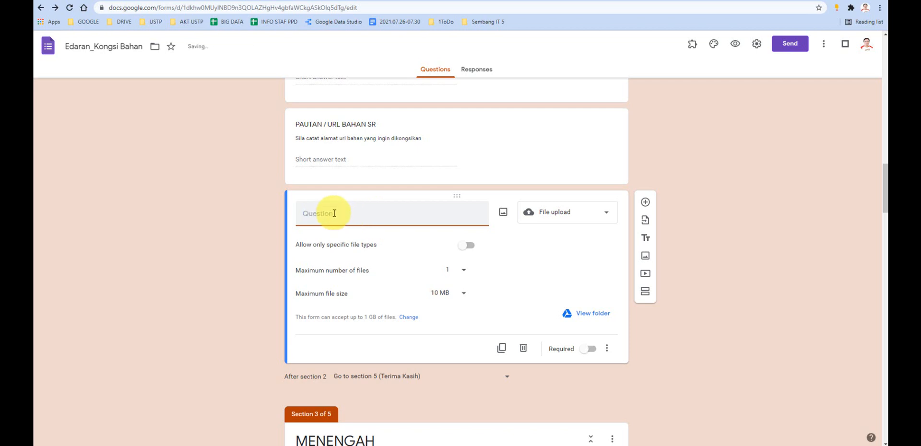
type("z")
key("BackSpace")
type("MODUL SR")
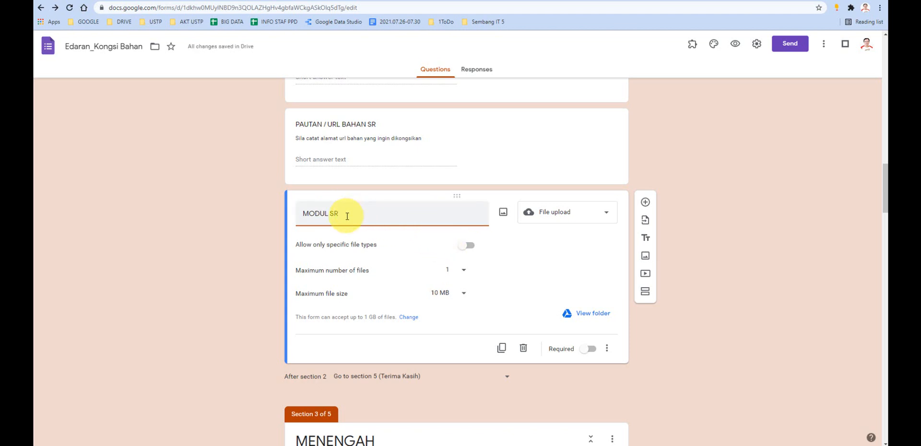
- Compare the PAUTAN / URL BAHAN SR link question with the MODUL SR upload question and look over the neighbouring questions
left_click(410, 161)
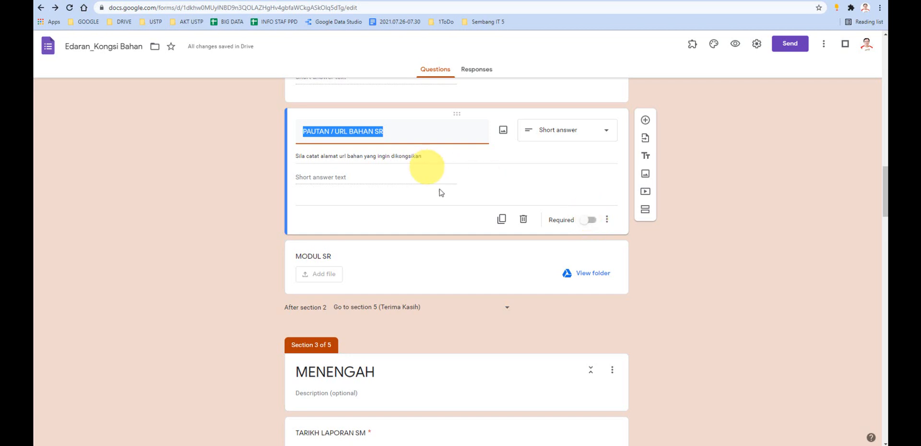
left_click(481, 262)
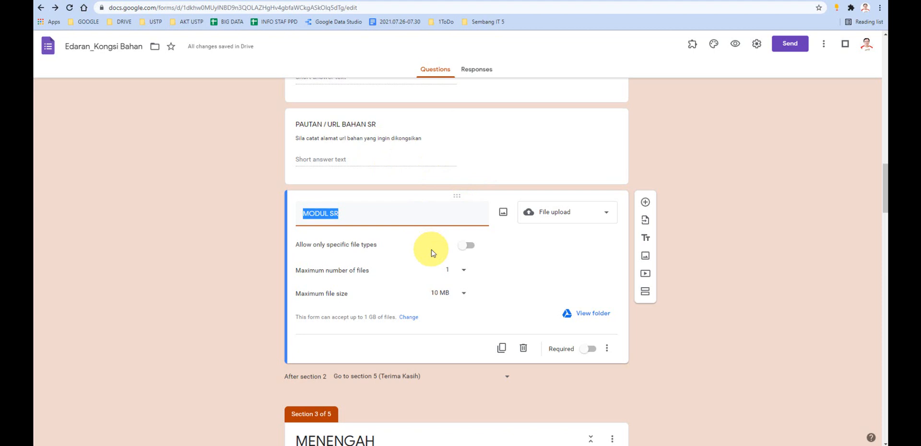
scroll(430, 253, "up", 4)
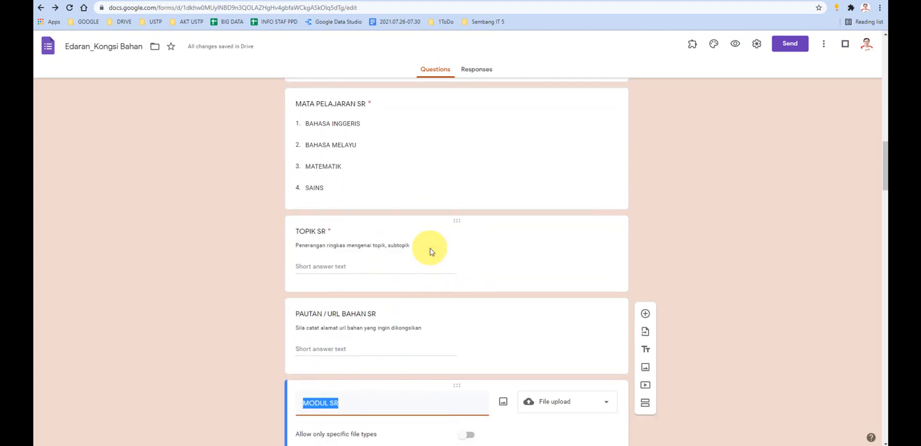
scroll(430, 253, "down", 8)
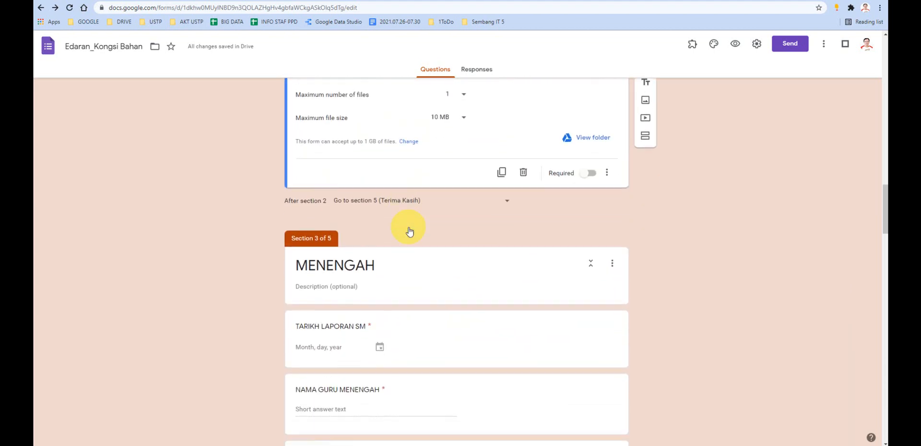
- Review the MENENGAH section's TARIKH LAPORAN SM, NAMA GURU MENENGAH and NAMA SEKOLAH SM questions, highlighting the wording of the school name title
scroll(409, 231, "down", 4)
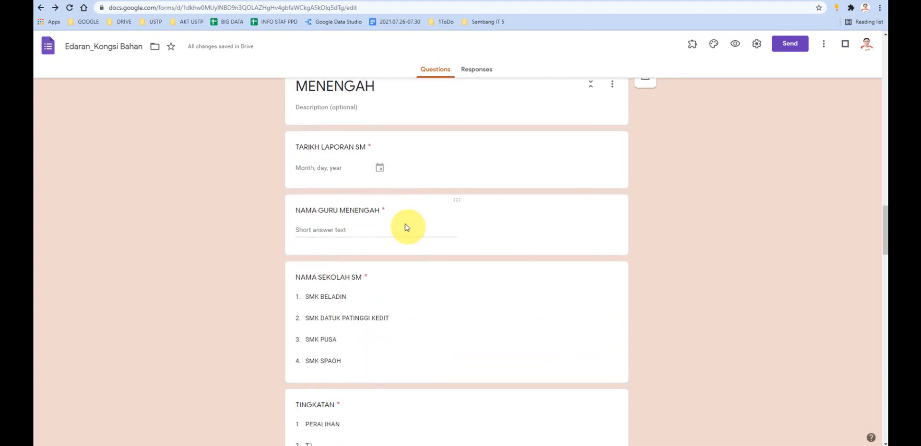
left_click(359, 147)
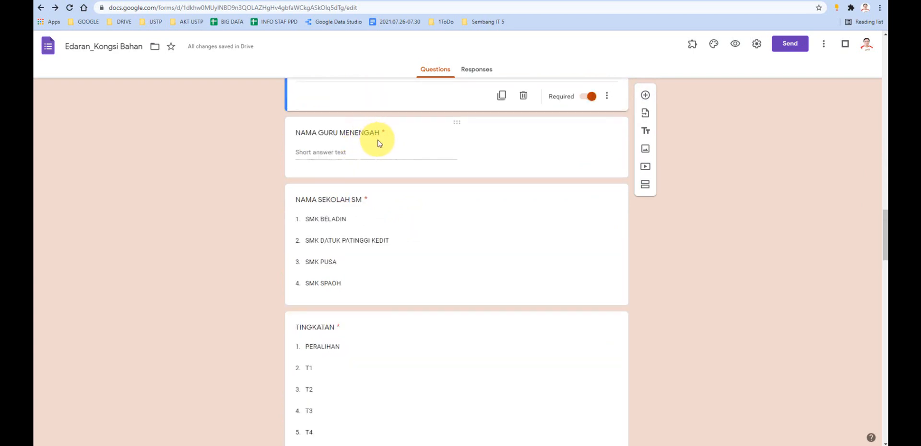
left_click(350, 199)
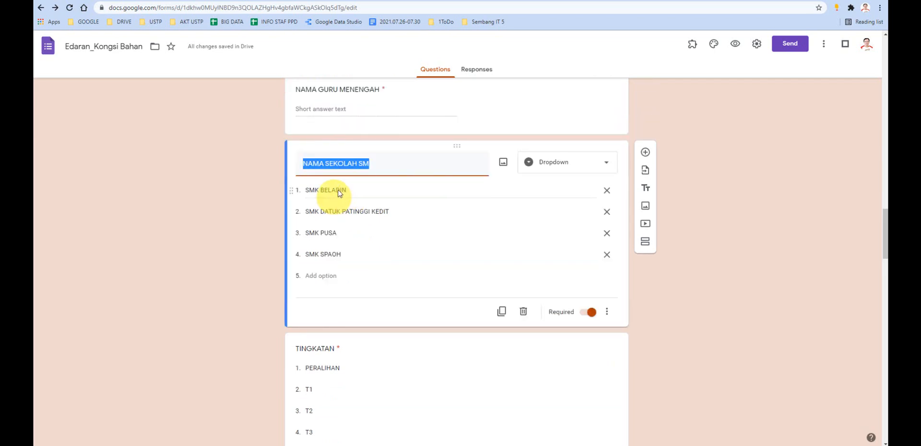
left_click(357, 165)
left_click_drag(356, 165, 302, 164)
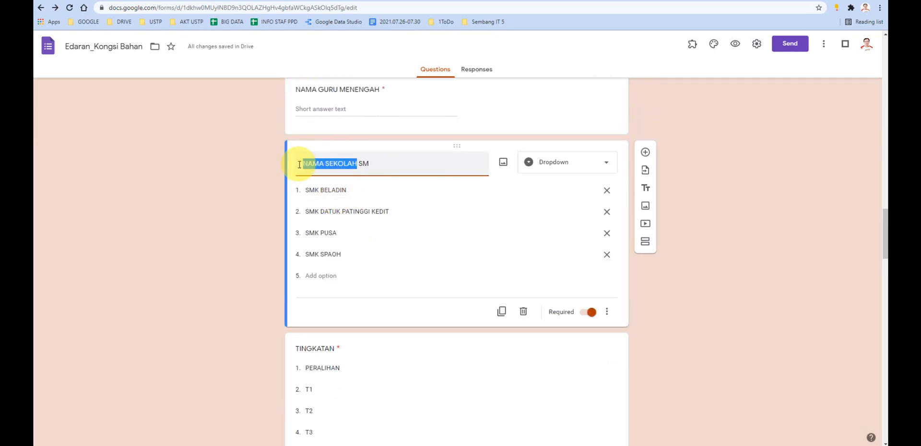
left_click(368, 164)
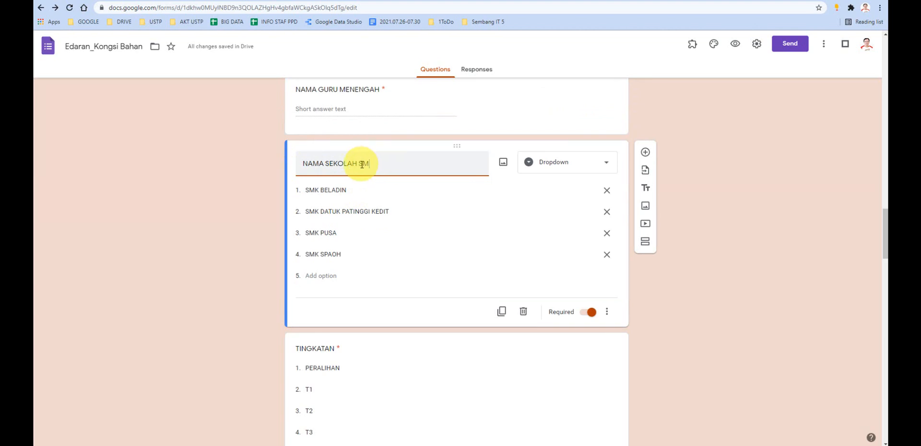
- Look over the TINGKATAN, MATA PELAJARAN SM and TOPIK SM questions, opening the TINGKATAN dropdown question to examine its options
scroll(365, 192, "down", 4)
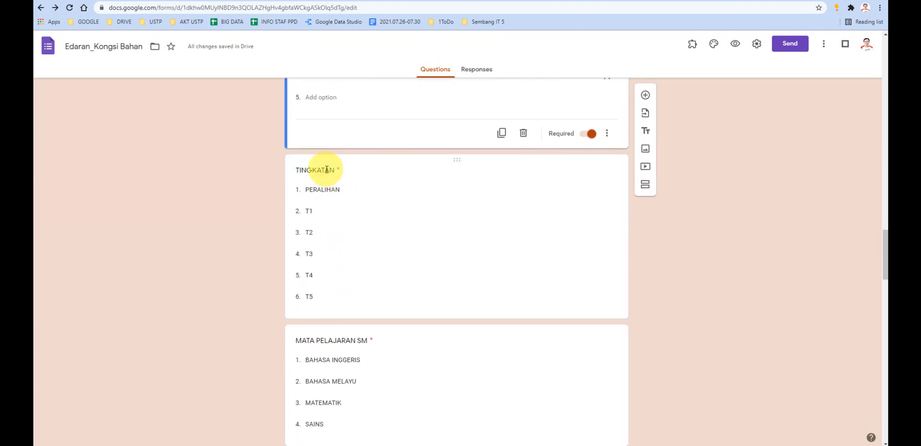
left_click(325, 171)
scroll(358, 211, "down", 2)
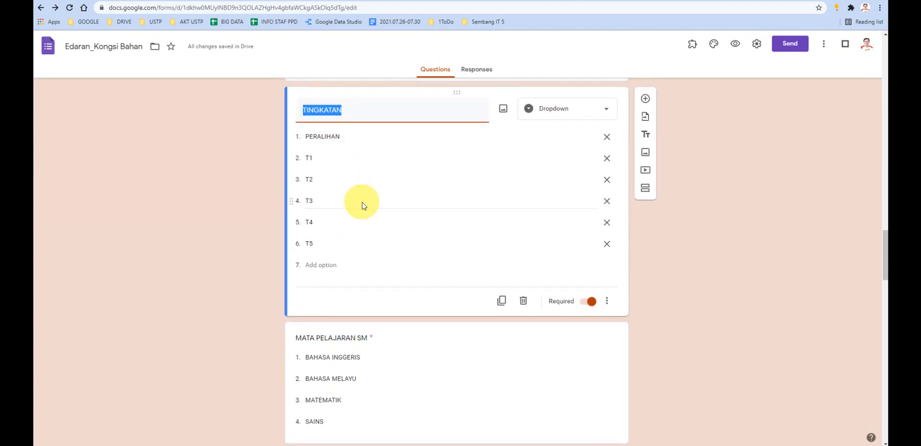
scroll(368, 238, "down", 4)
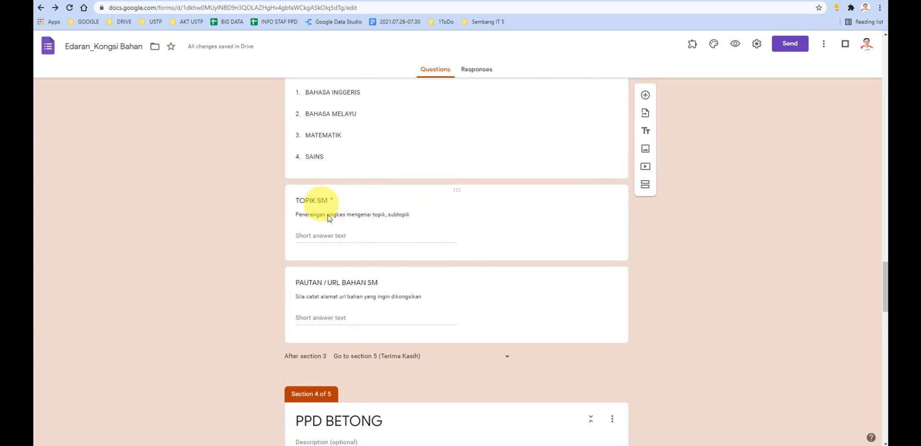
scroll(354, 267, "down", 1)
- Add a new question directly below PAUTAN / URL BAHAN SM in the MENENGAH section
left_click(521, 283)
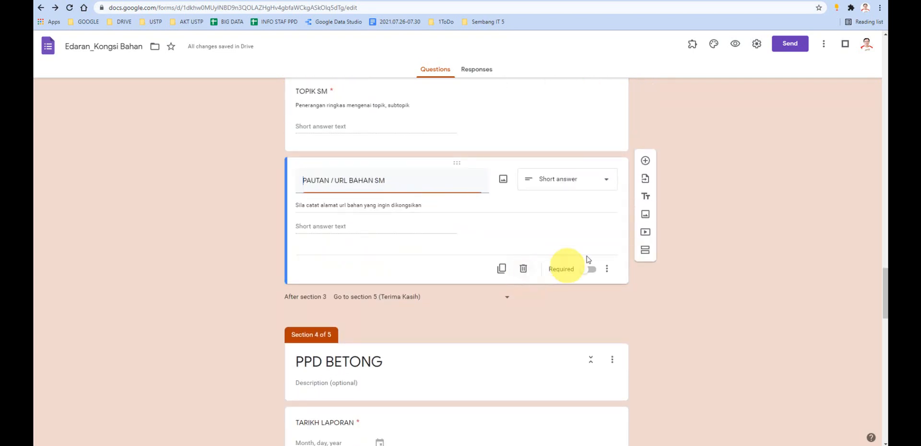
left_click(644, 171)
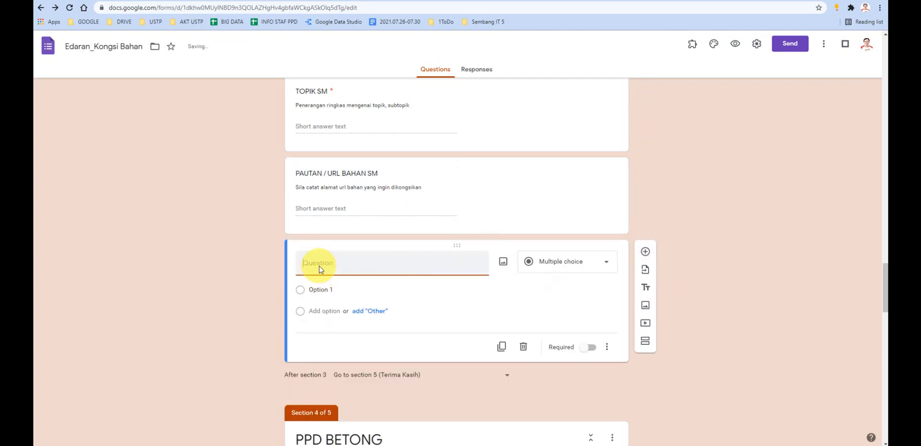
type("U")
key("BackSpace")
- Make the new question a file upload and title it MODUL SM, checking the MODUL SR question as the naming model
scroll(320, 269, "up", 5)
scroll(321, 254, "up", 7)
scroll(322, 253, "down", 12)
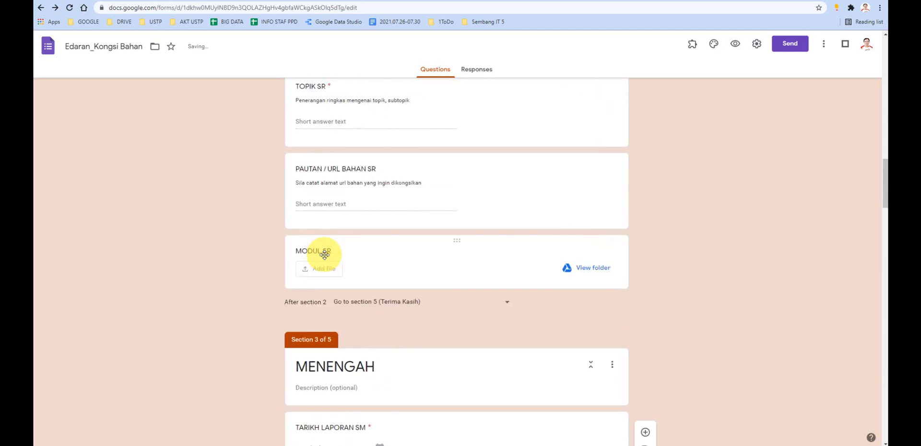
scroll(319, 258, "up", 13)
scroll(357, 289, "down", 12)
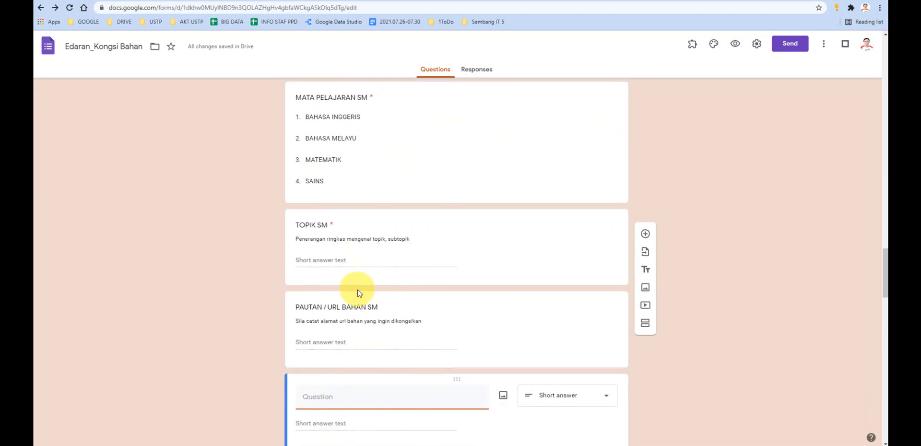
left_click(583, 263)
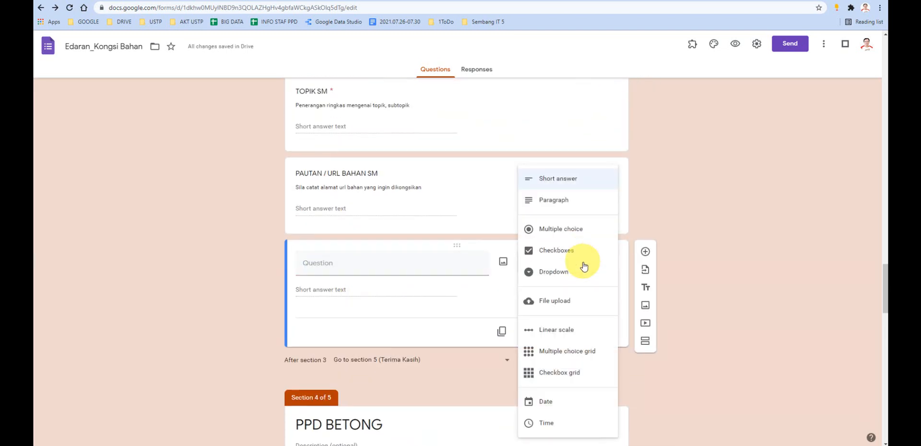
left_click(559, 302)
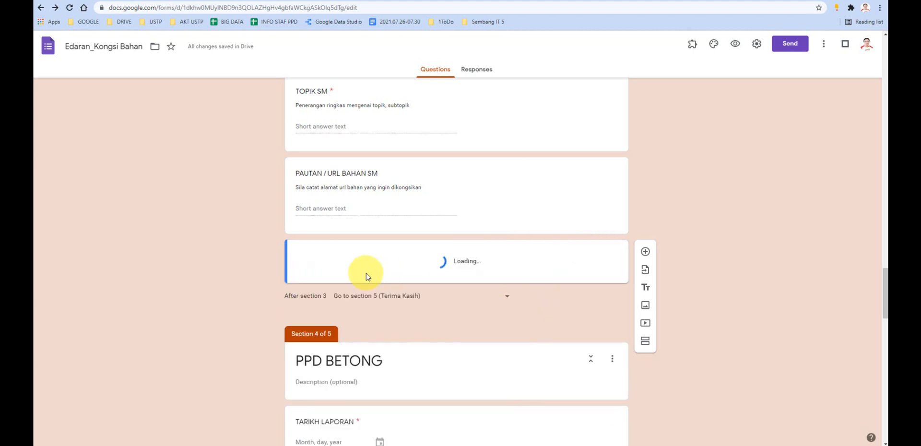
left_click(331, 257)
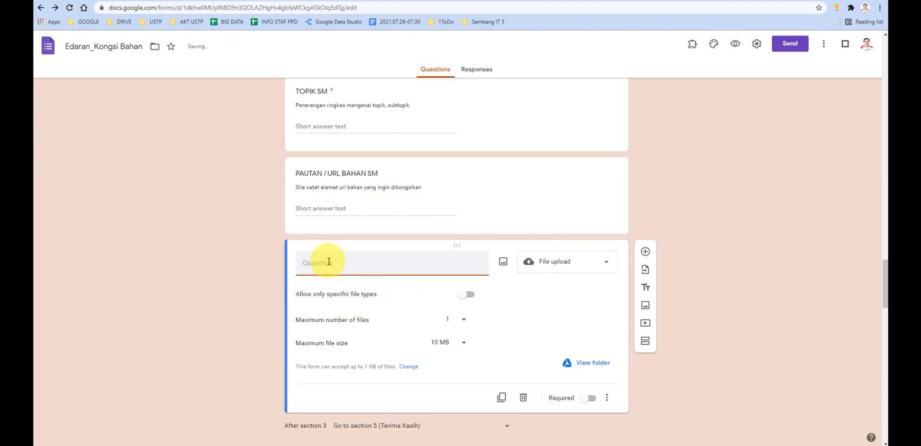
type("MODUL SM")
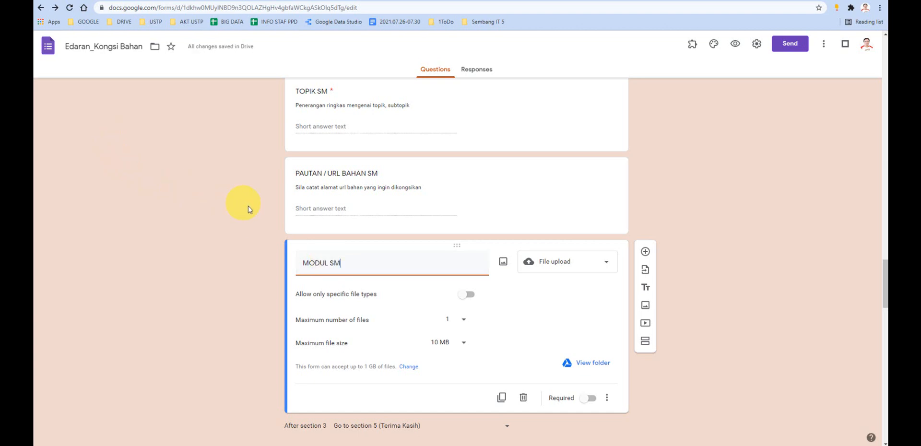
- Review the PPD BETONG section's TARIKH LAPORAN, NAMA PEGAWAI, SEKTOR PPD BETONG and TAHUN/TINGKATAN questions
scroll(475, 225, "down", 3)
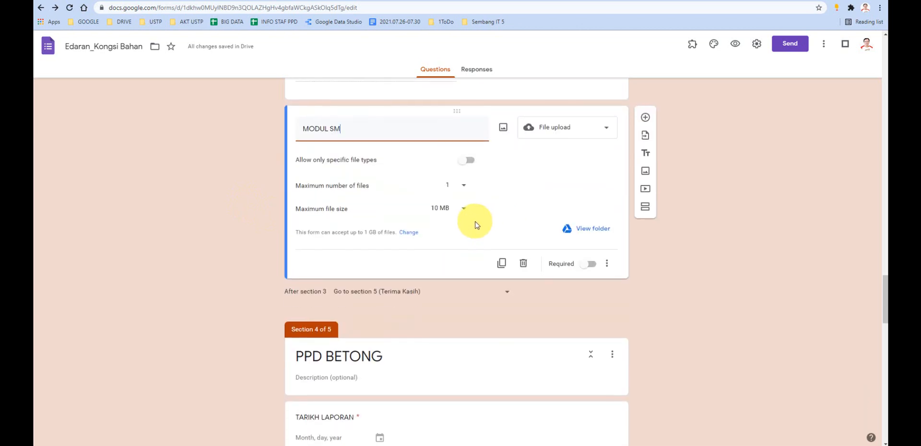
scroll(476, 224, "down", 4)
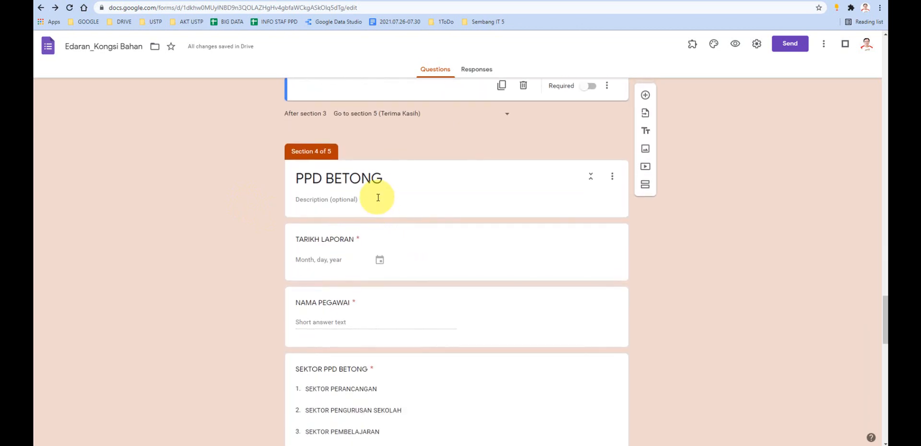
scroll(378, 197, "down", 1)
scroll(353, 205, "down", 1)
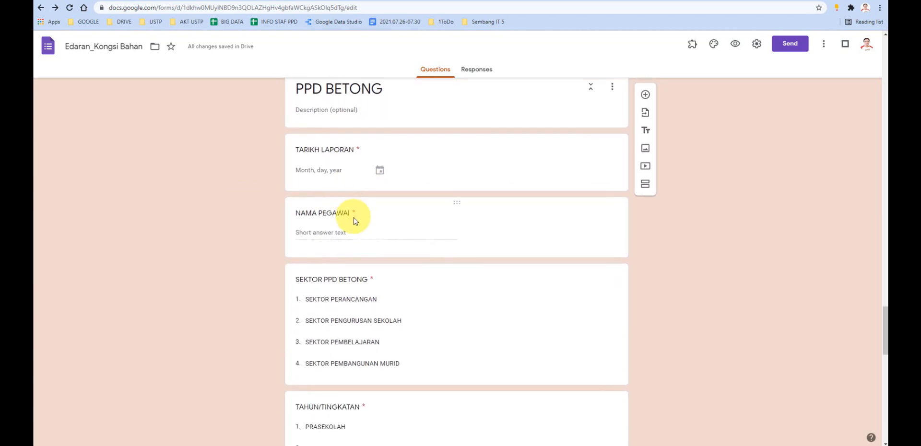
scroll(354, 221, "down", 1)
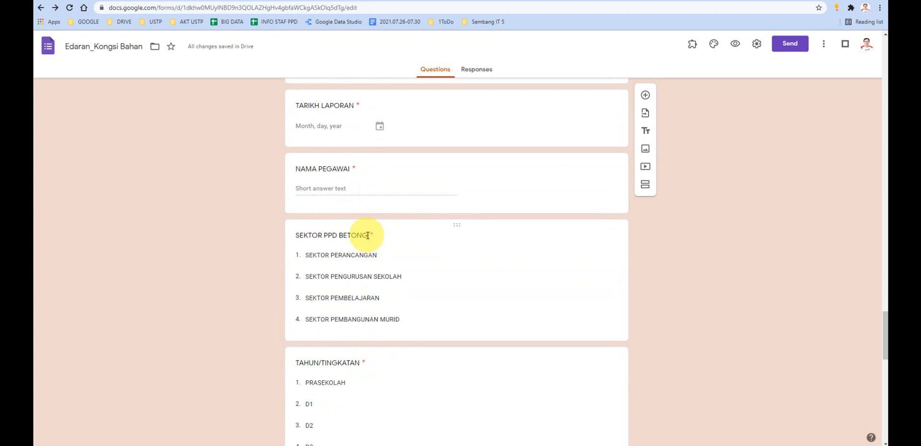
scroll(349, 242, "down", 3)
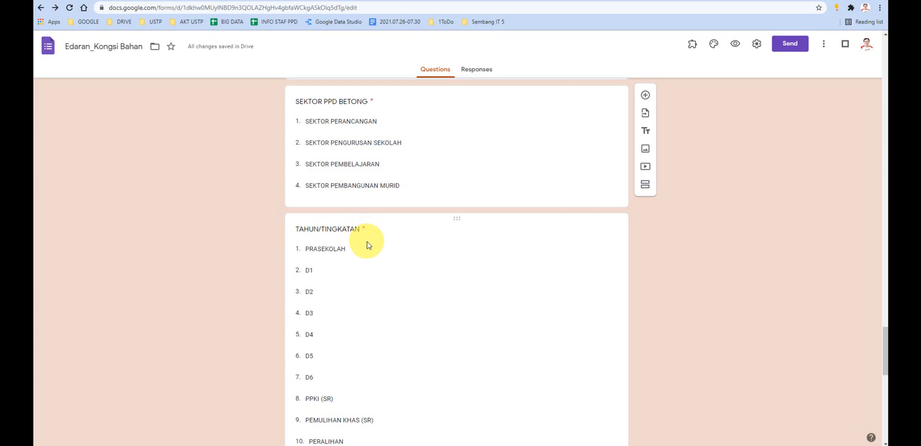
- Examine the MATA PELAJARAN and TOPIK questions of the PPD BETONG section, opening each one to look at its title wording
scroll(368, 241, "down", 7)
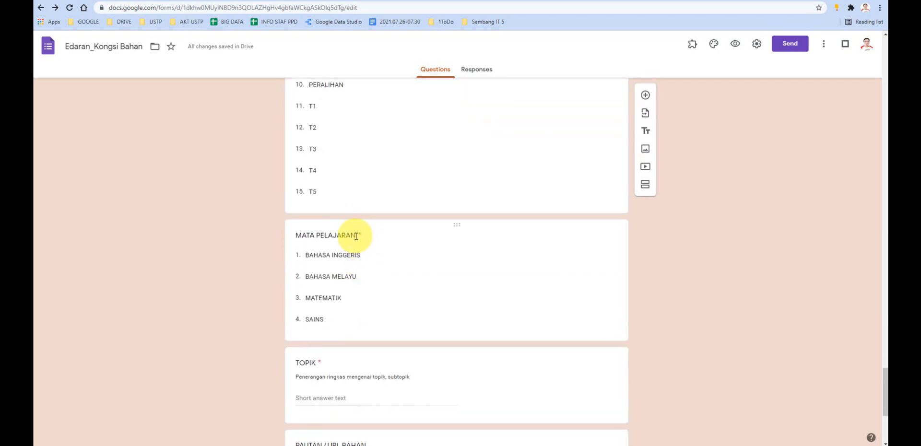
left_click(356, 236)
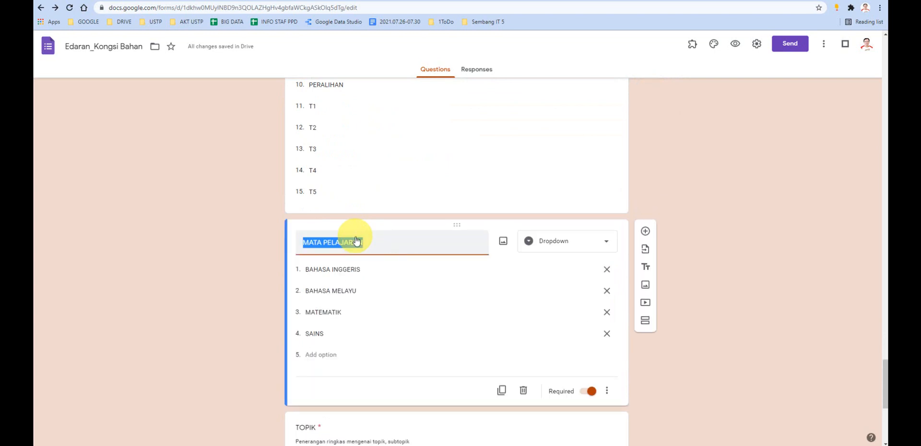
left_click(386, 248)
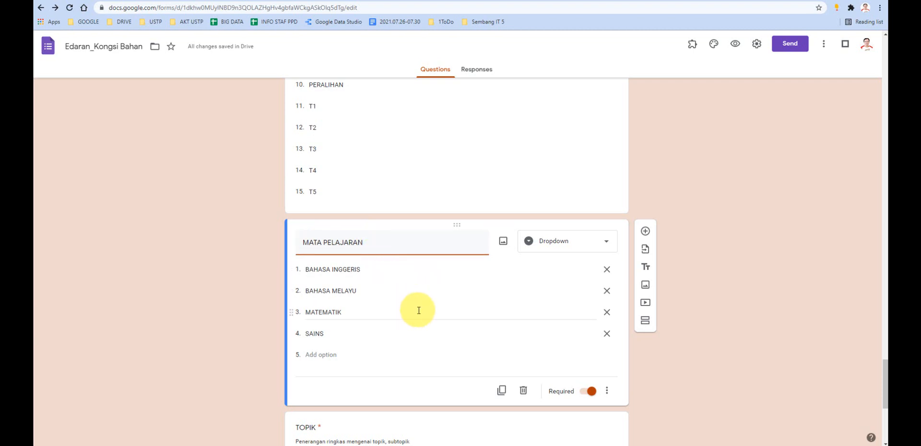
scroll(419, 310, "down", 4)
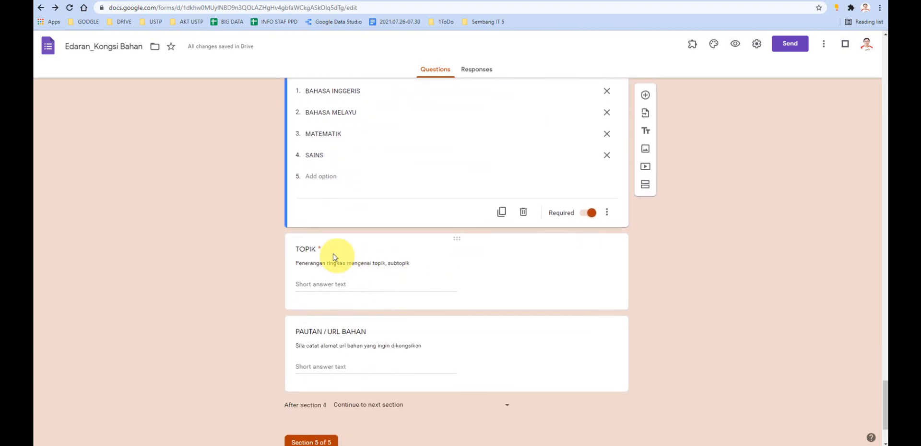
left_click(317, 250)
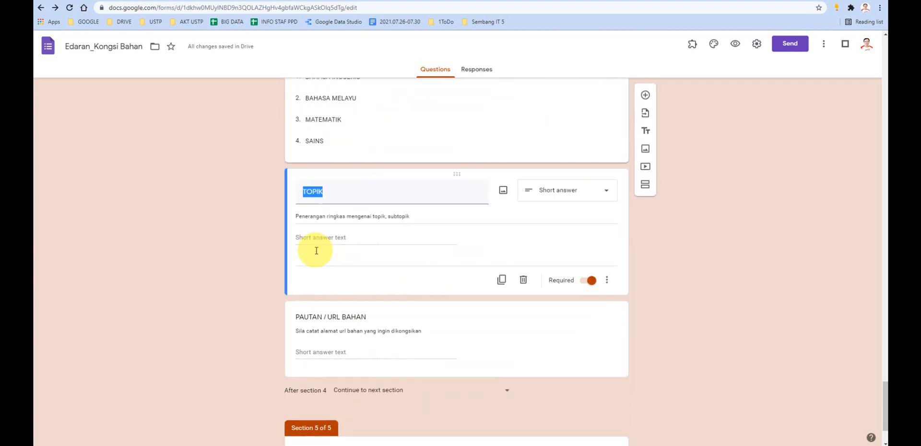
left_click(326, 190)
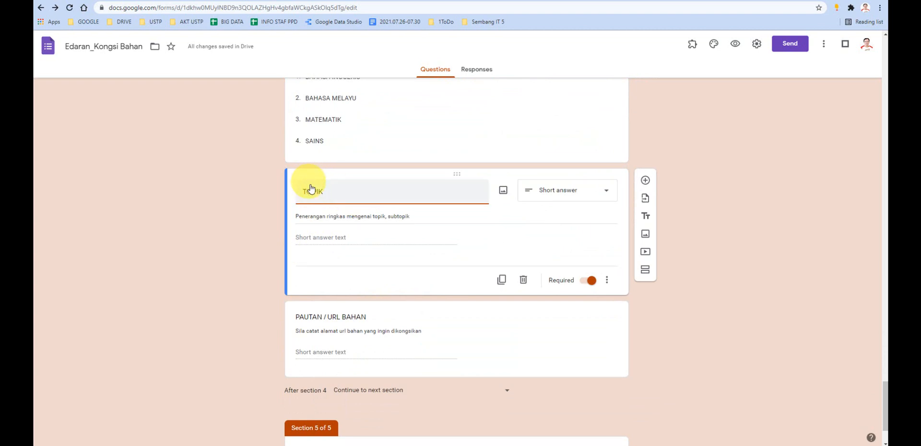
- Add a file upload question titled MODUL below PAUTAN / URL BAHAN in the PPD BETONG section
scroll(344, 239, "down", 2)
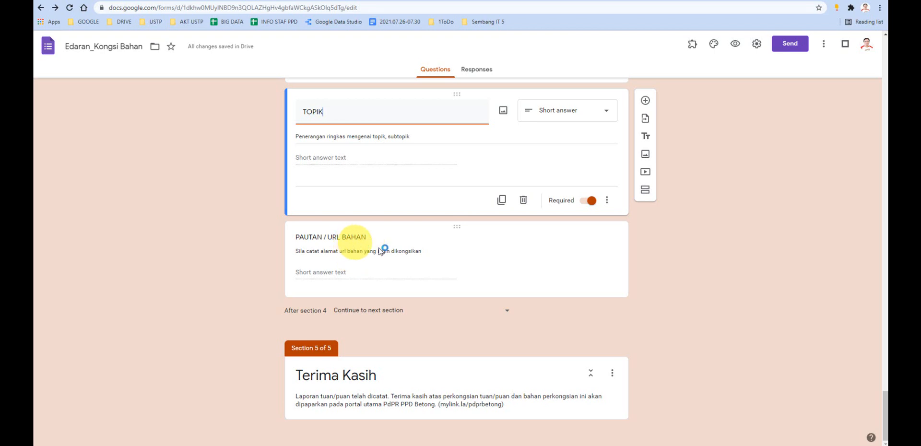
left_click(467, 266)
left_click(644, 184)
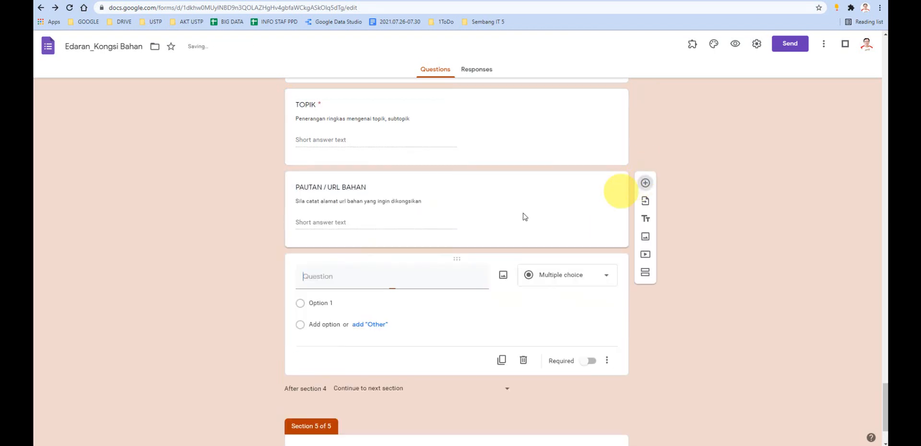
type("MODUL")
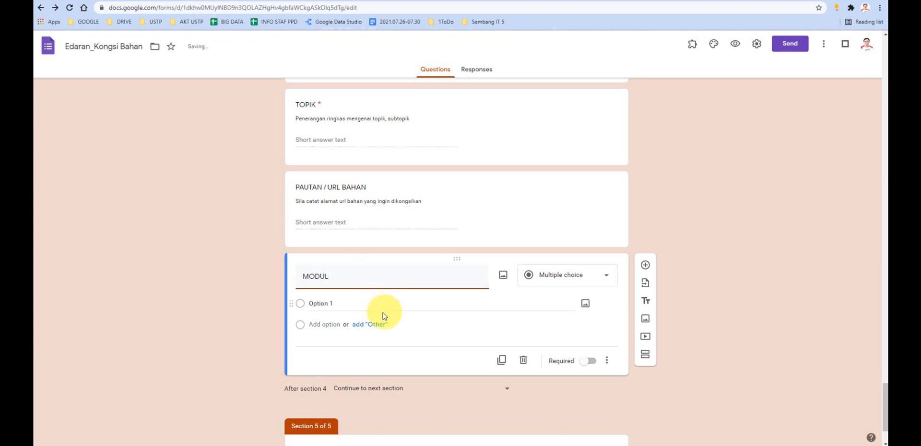
left_click(564, 277)
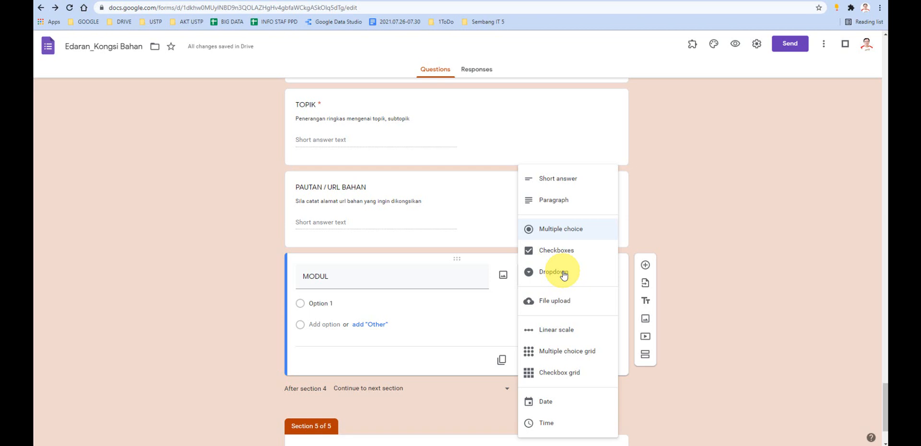
left_click(544, 304)
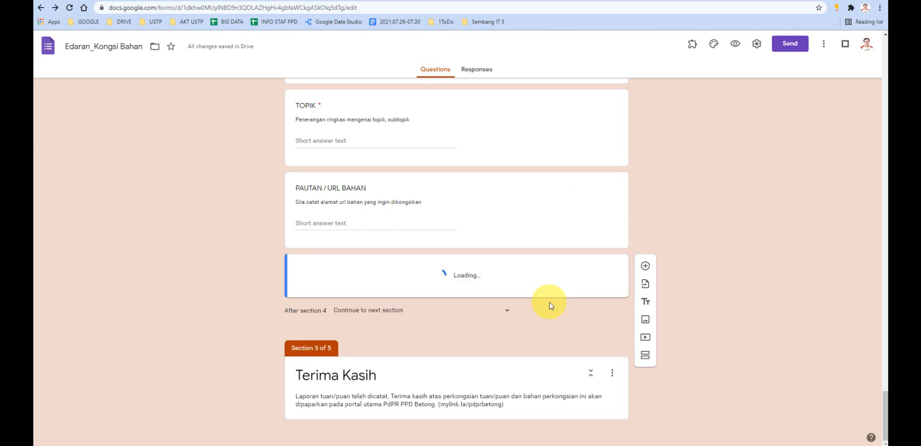
scroll(446, 297, "down", 3)
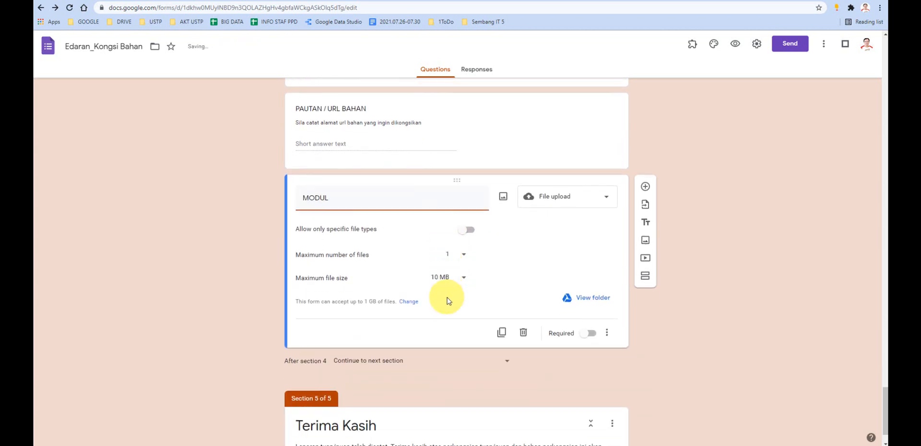
scroll(526, 246, "up", 2)
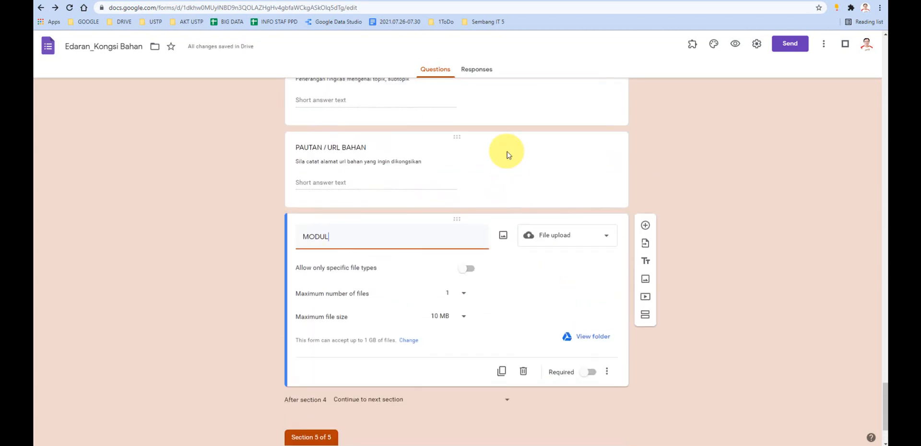
scroll(544, 321, "down", 2)
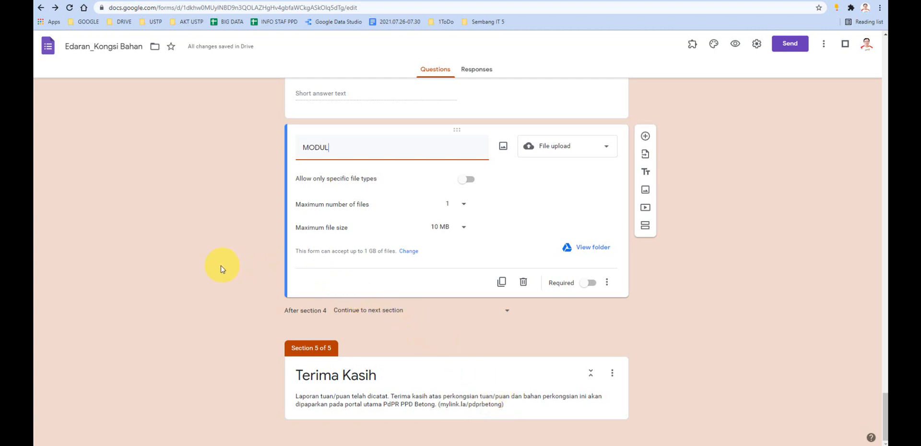
- Return to the start of the Edaran form and check the Google Meet call's in-call messages
scroll(222, 269, "up", 10)
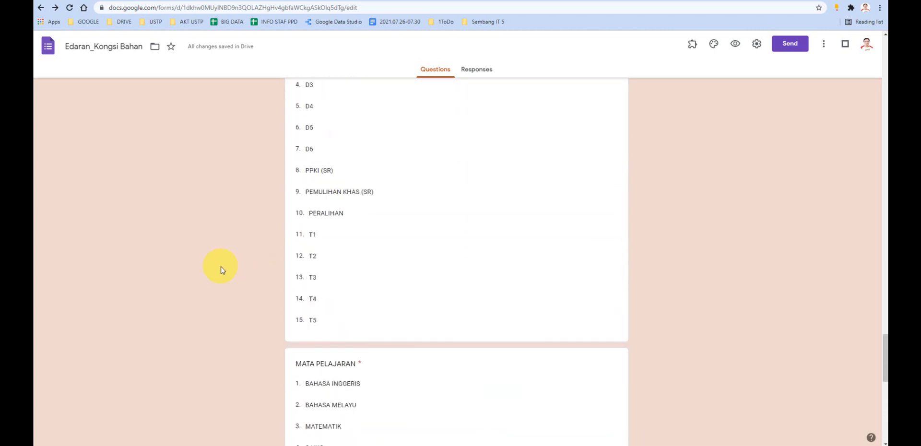
scroll(221, 269, "up", 15)
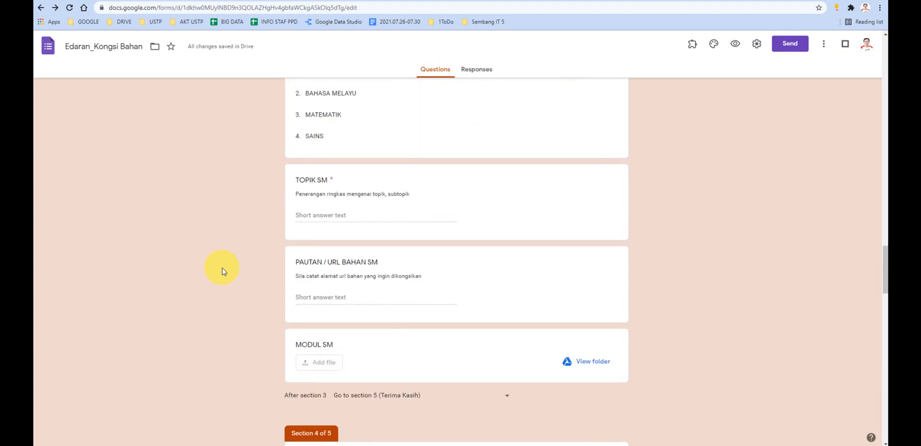
scroll(222, 271, "up", 15)
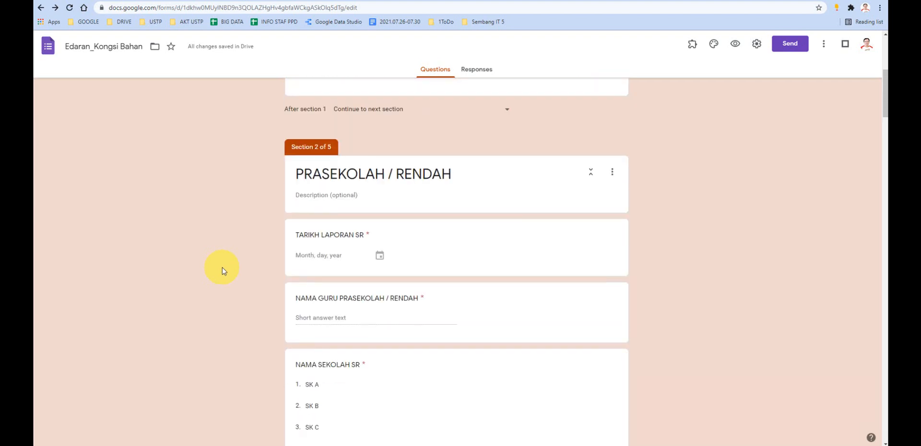
scroll(222, 269, "up", 5)
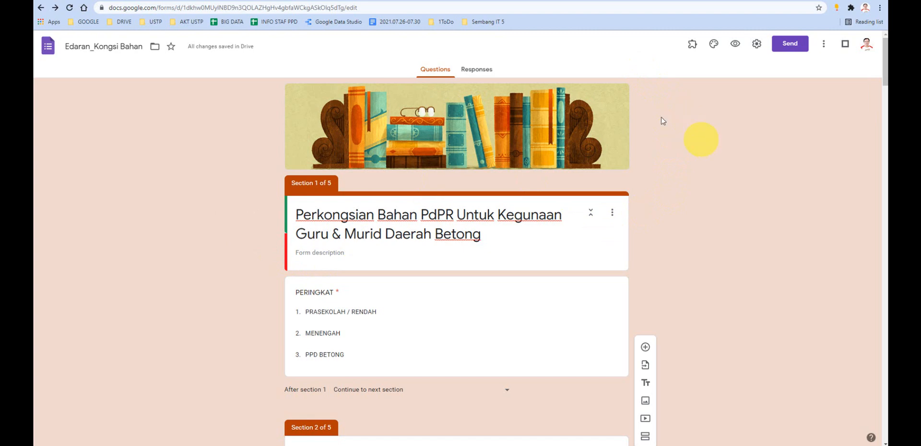
left_click(202, 1)
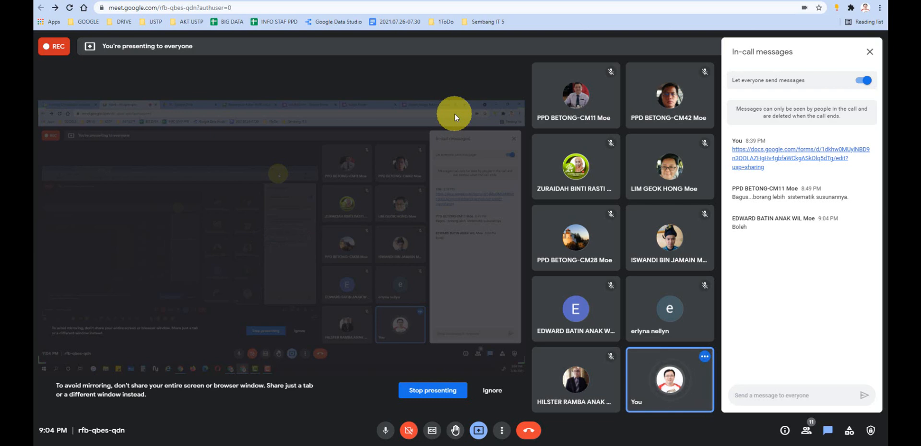
left_click(702, 0)
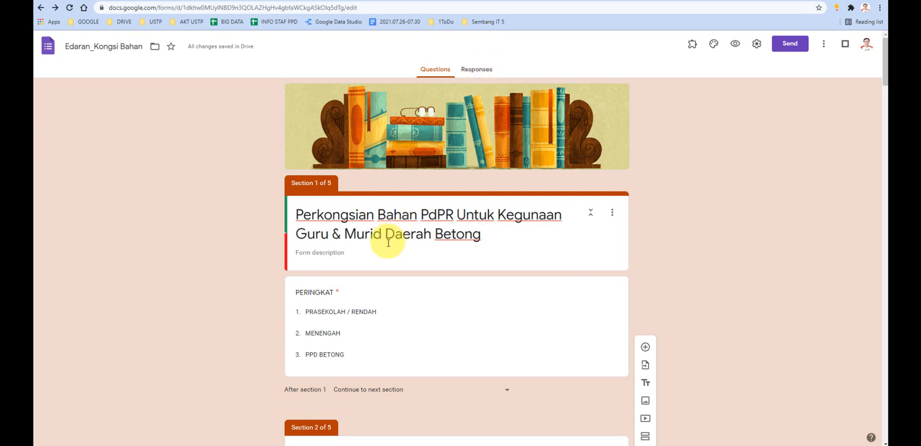
- Review the Edaran form's file name and the PRASEKOLAH / RENDAH section through its MODUL SR question
scroll(379, 245, "down", 2)
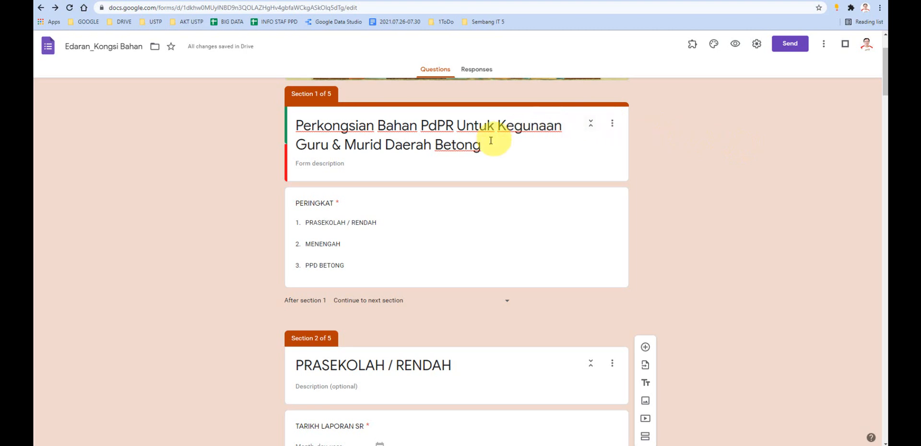
scroll(467, 184, "up", 2)
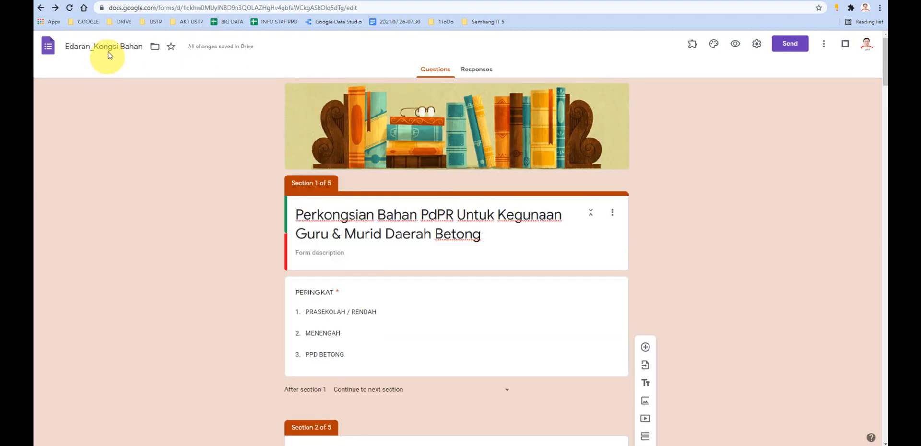
left_click(72, 45)
left_click_drag(72, 45, 125, 46)
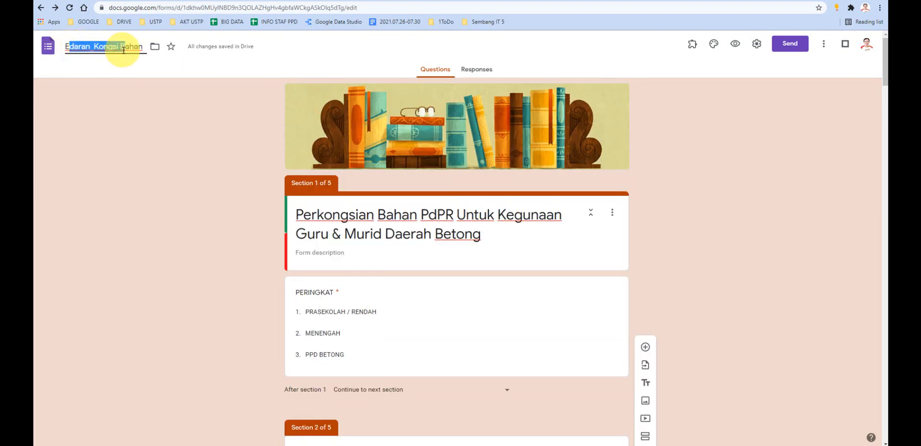
scroll(473, 249, "down", 10)
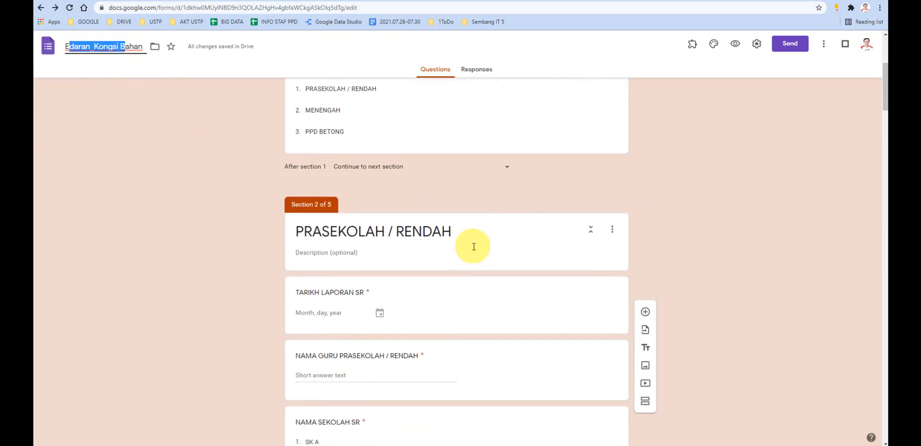
scroll(472, 246, "down", 15)
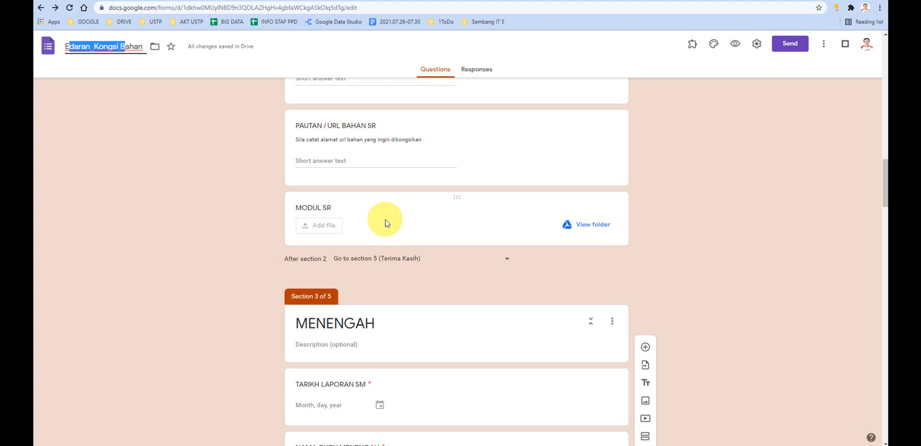
scroll(380, 214, "up", 5)
scroll(370, 187, "down", 4)
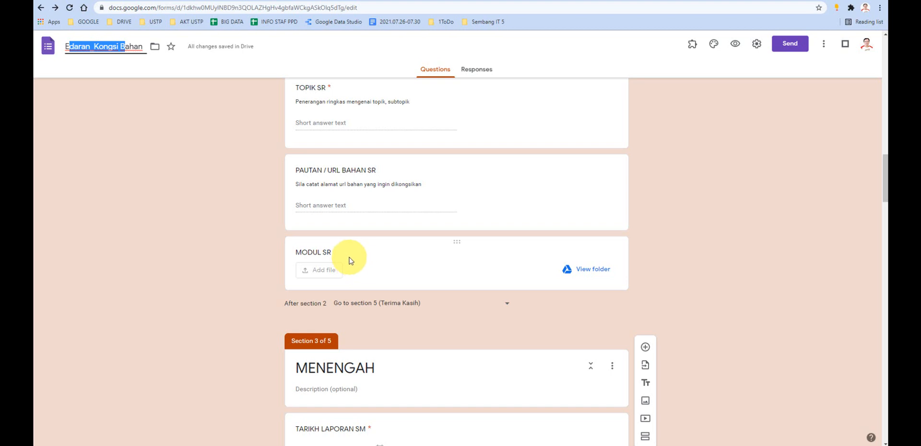
left_click(331, 252)
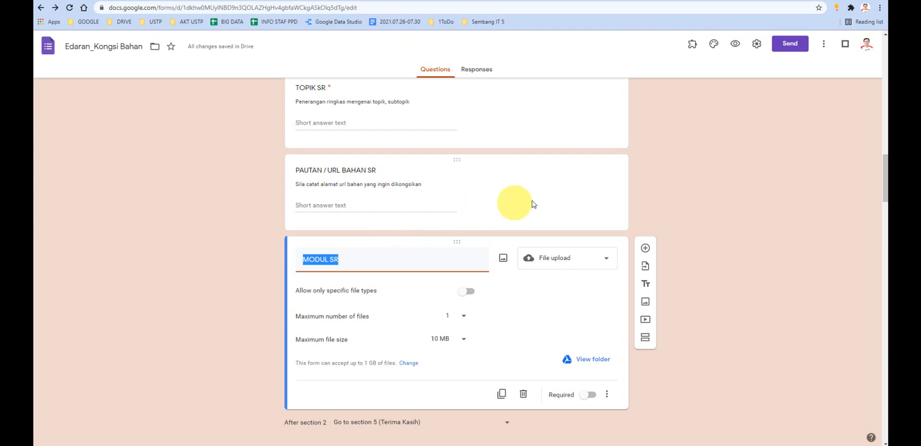
left_click(666, 199)
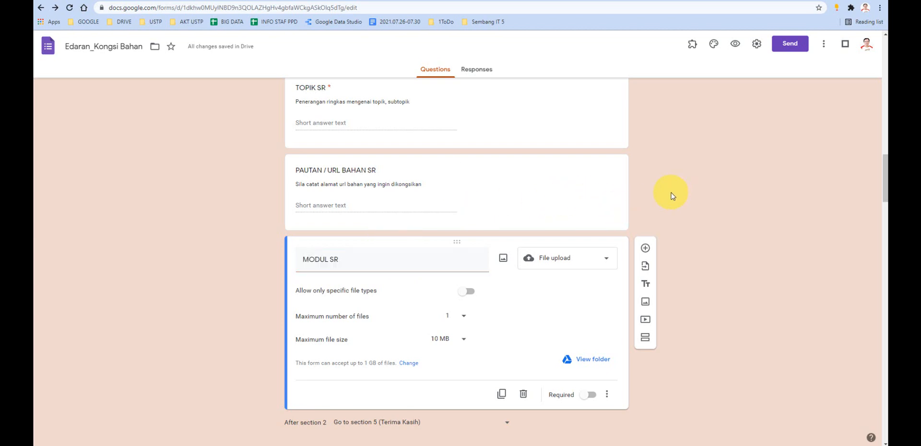
- Preview the Edaran form and restore its missing file upload folder through the owner's file upload settings fix
left_click(736, 46)
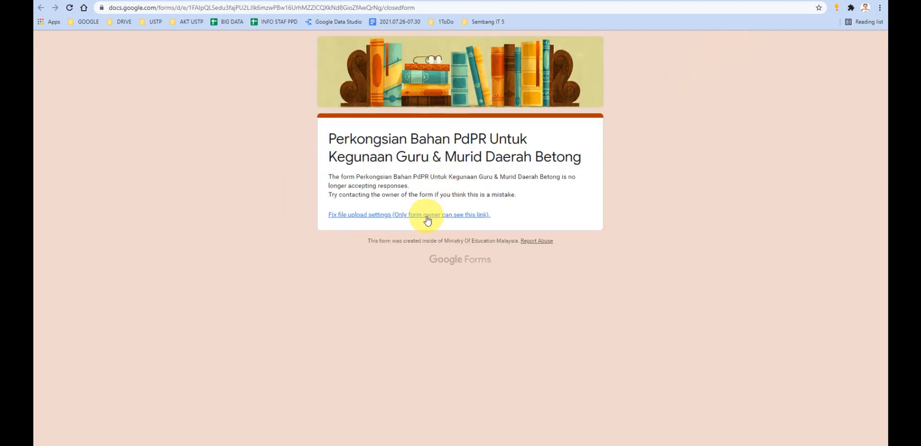
left_click(426, 217)
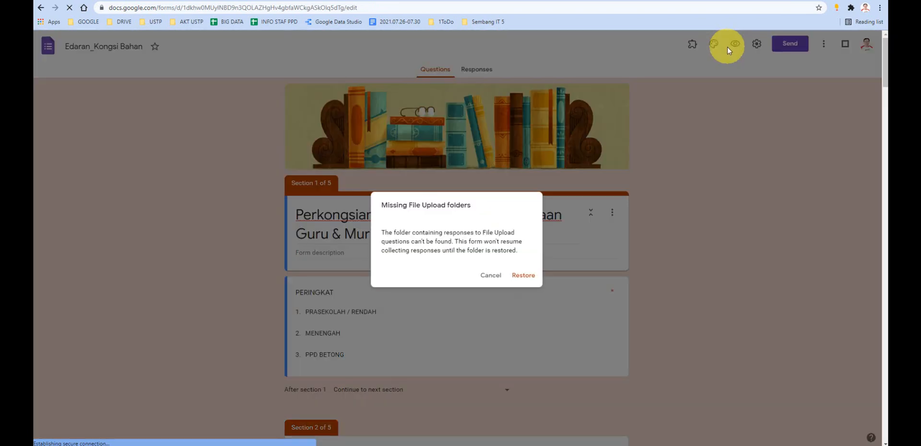
left_click(523, 275)
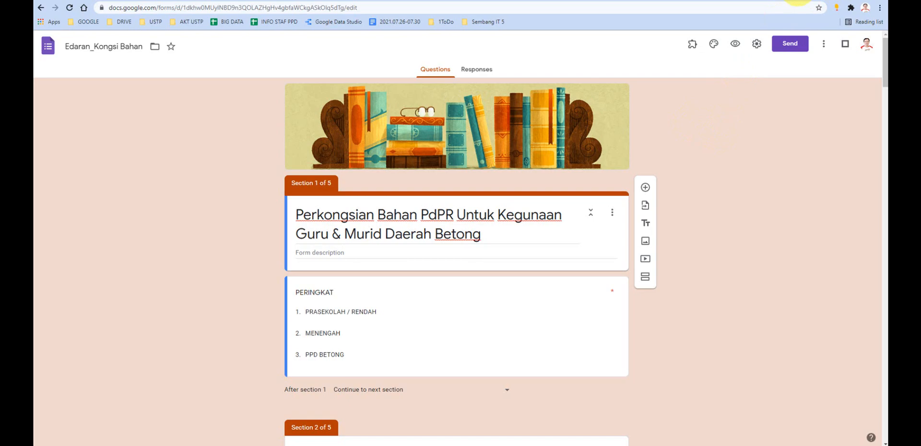
- Switch to the live Perkongsian Bahan form and My Drive, and examine the KATEGORI RENDAH list on the PdPR PPD Betong KONGSI BAHAN page
left_click_drag(797, 1, 0, 91)
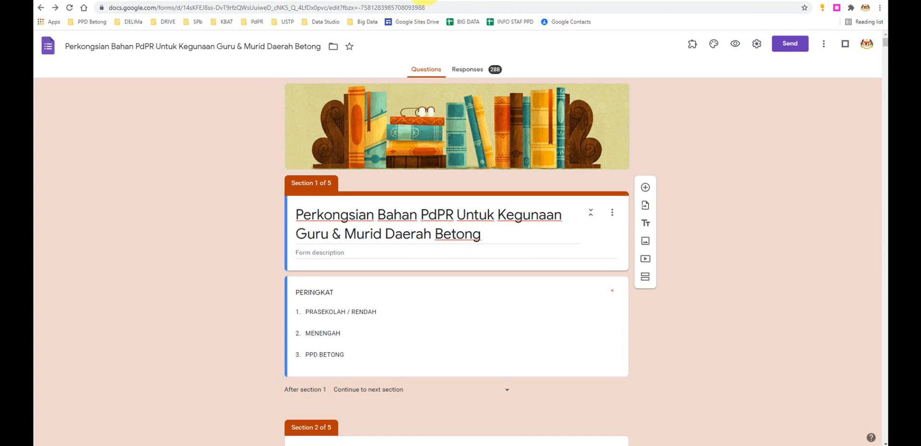
left_click(302, 1)
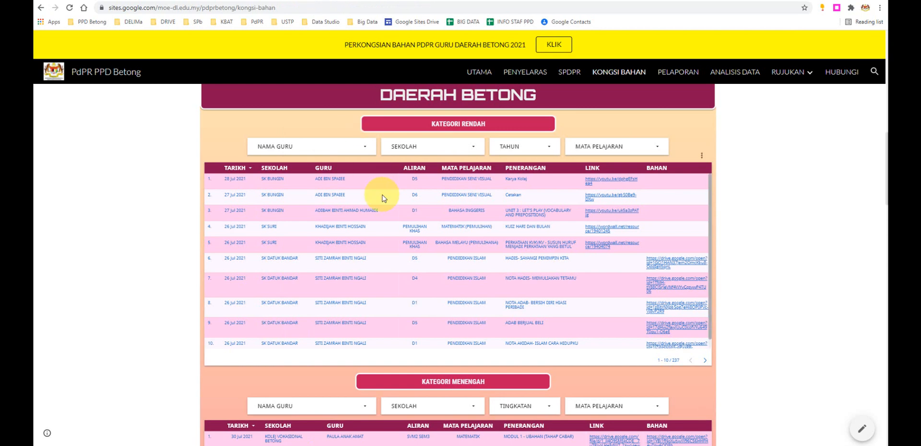
scroll(380, 195, "up", 2)
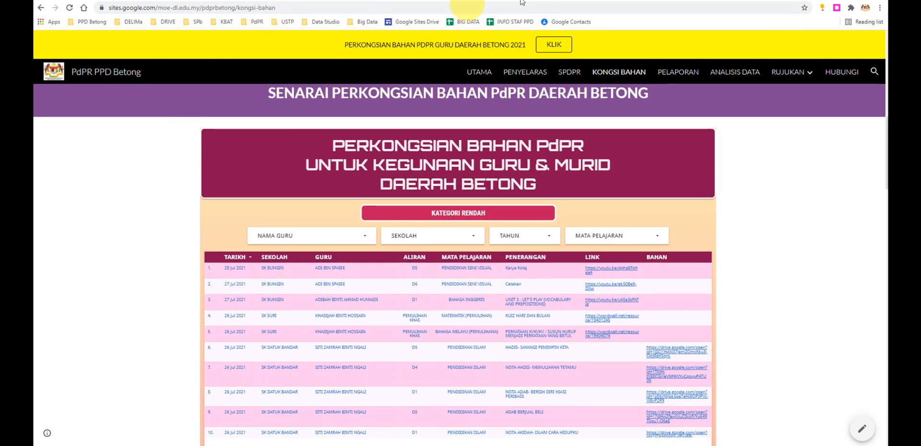
left_click(628, 0)
left_click(512, 1)
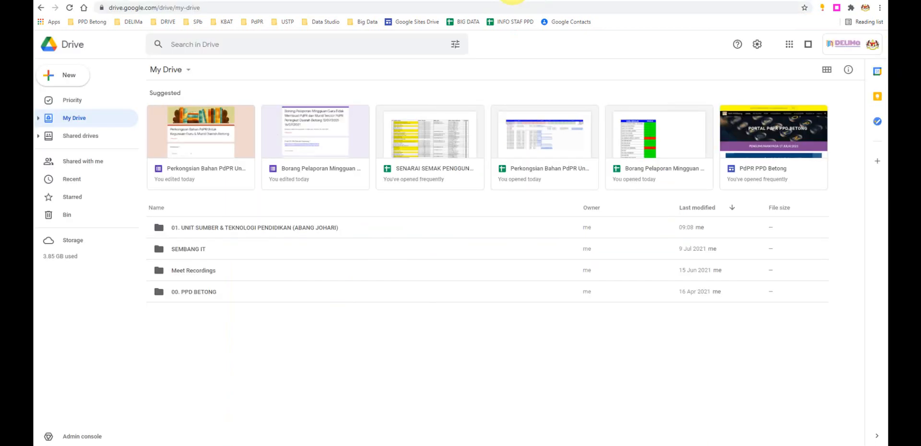
left_click(402, 0)
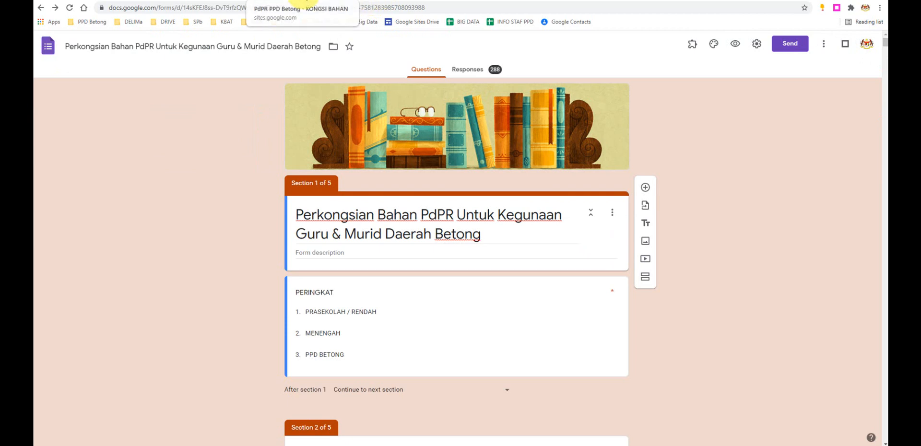
left_click(494, 1)
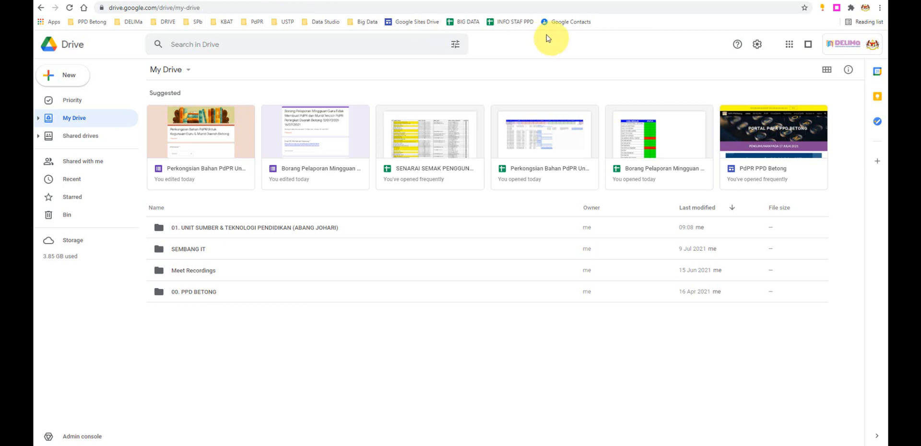
left_click(394, 0)
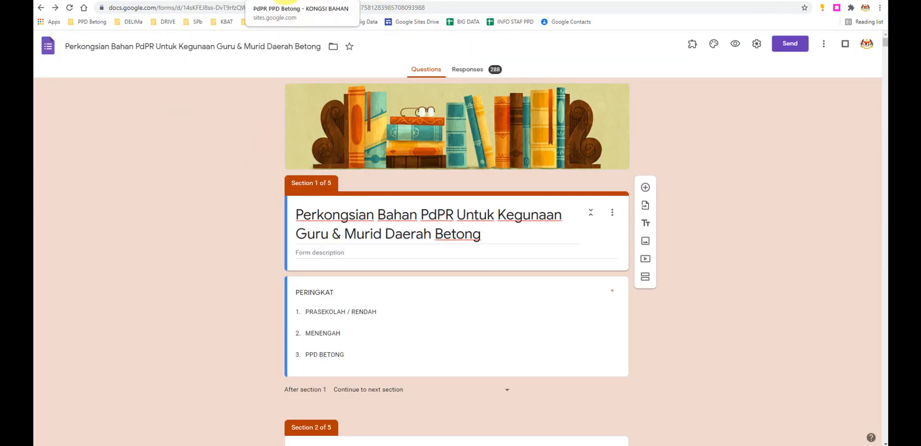
left_click(299, 1)
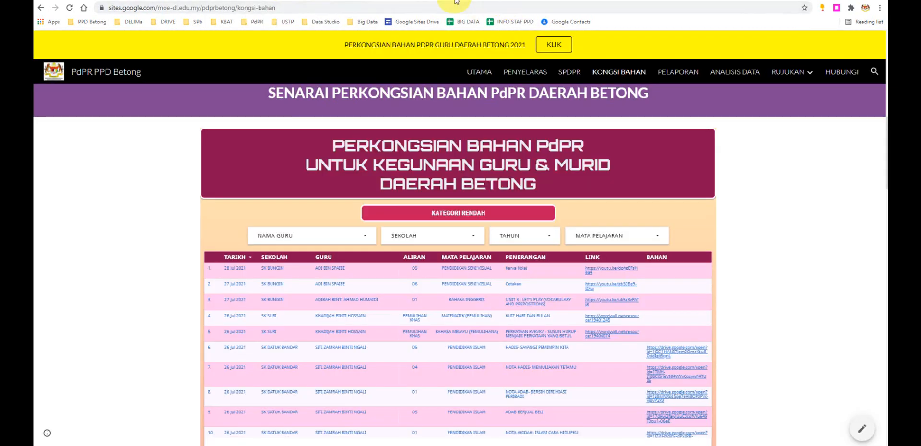
scroll(280, 185, "down", 1)
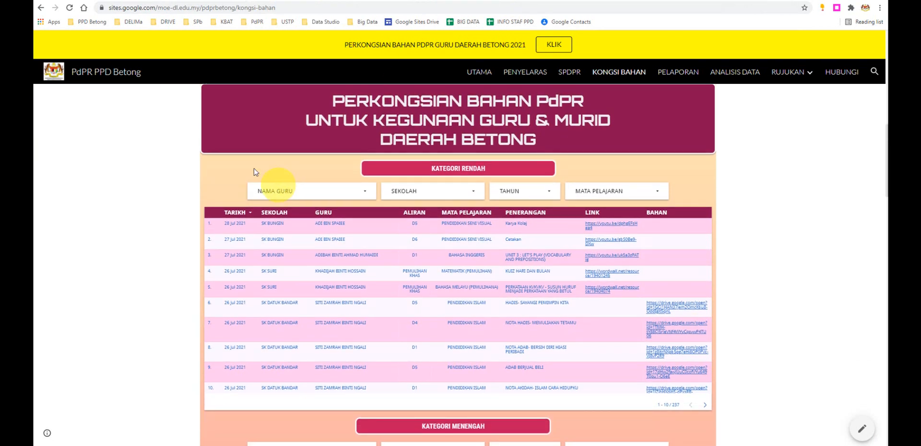
- Switch back to the practice Perkongsian Bahan form, view its response summary and open the linked response spreadsheet
key("alt+Tab")
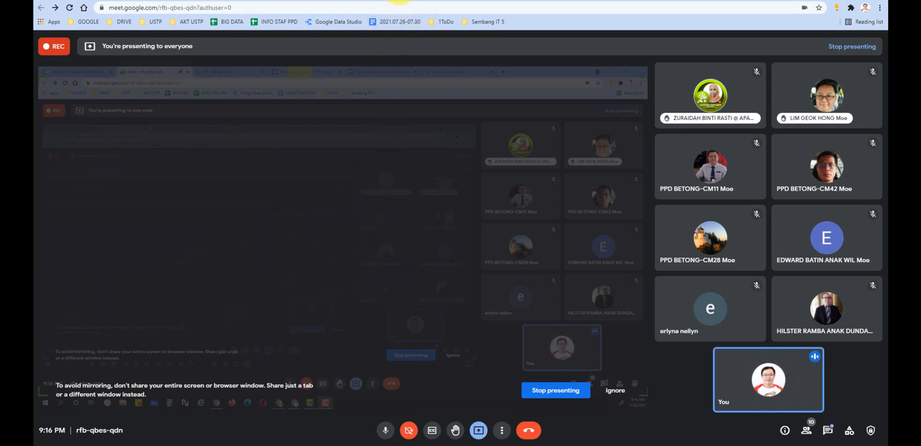
left_click(493, 1)
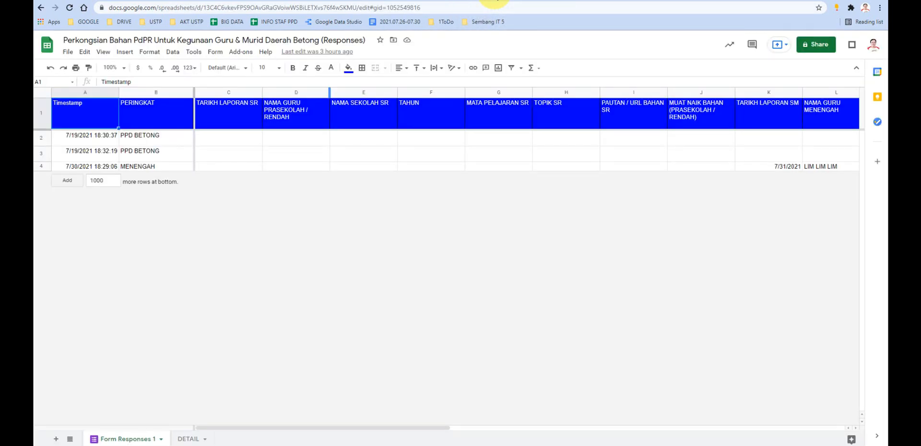
left_click(417, 1)
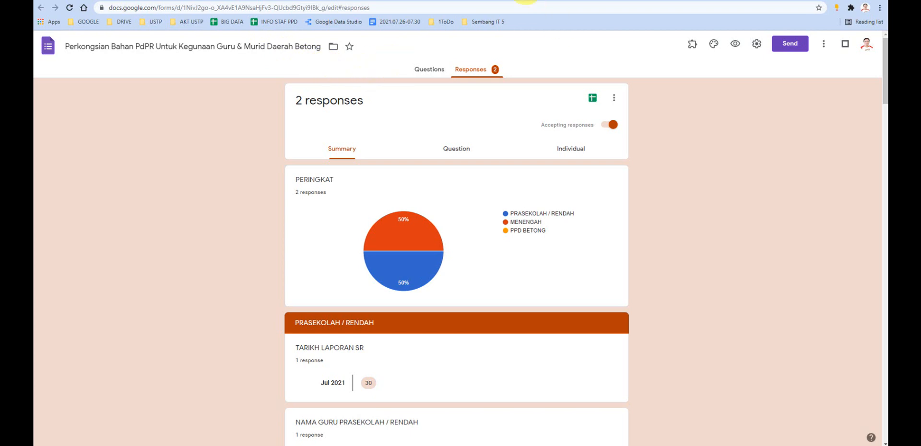
left_click(521, 0)
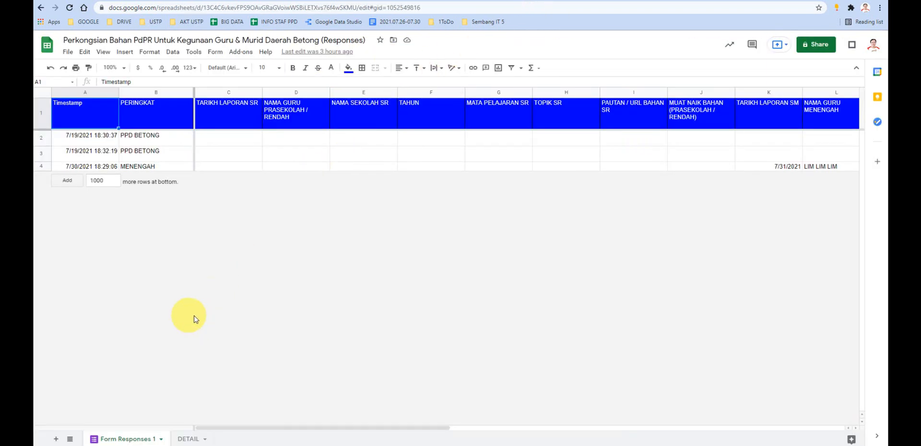
left_click(420, 1)
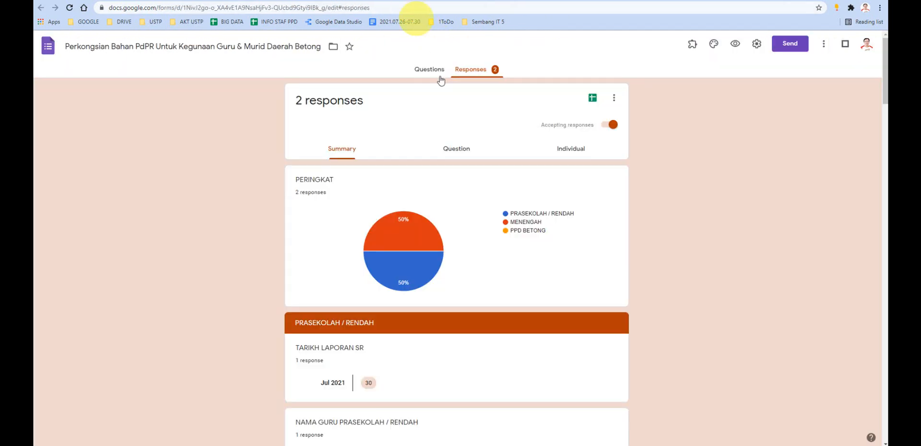
left_click(592, 98)
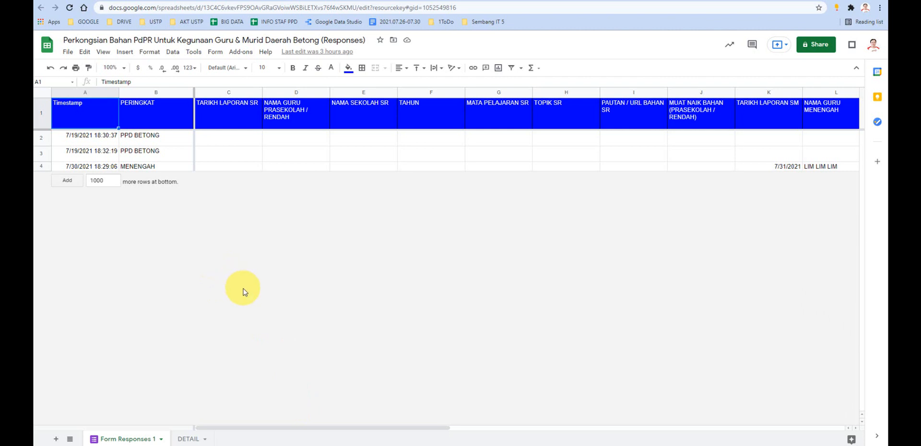
- Add 20 more rows at the end of the Form Responses 1 sheet
left_click(283, 140)
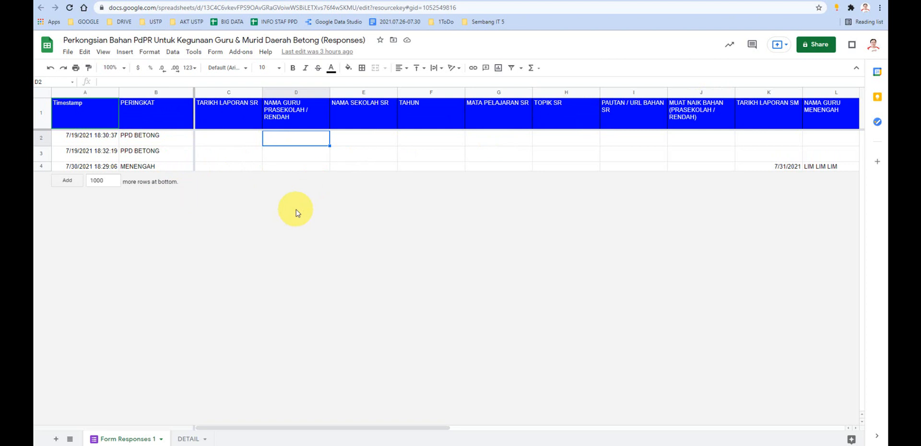
left_click(43, 114)
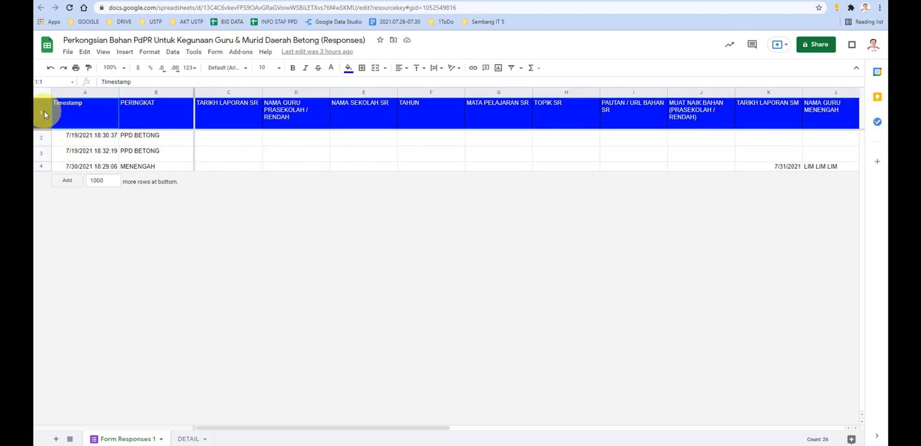
double_click(94, 180)
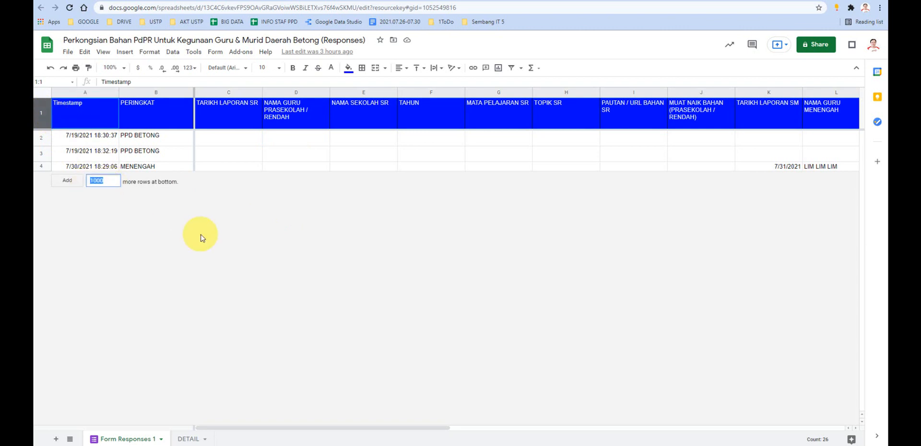
type("1")
type("20")
key("Return")
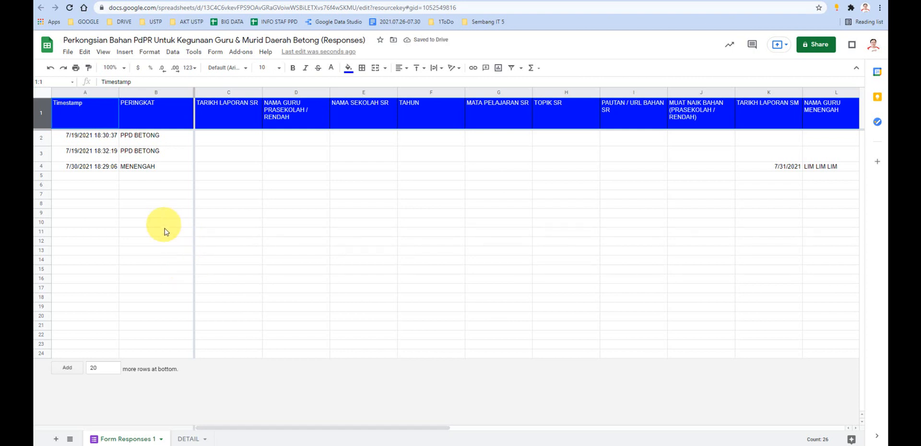
- Add a further 200 rows below the existing rows of the response sheet and return to its first responses
double_click(93, 367)
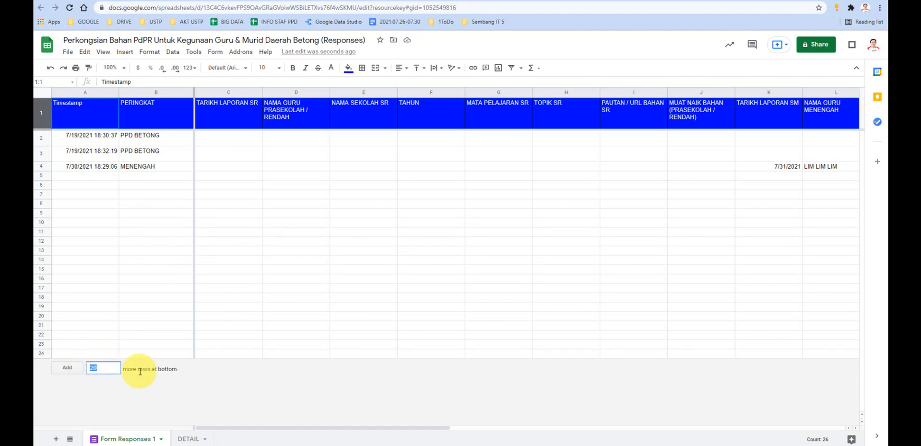
type("200")
key("Return")
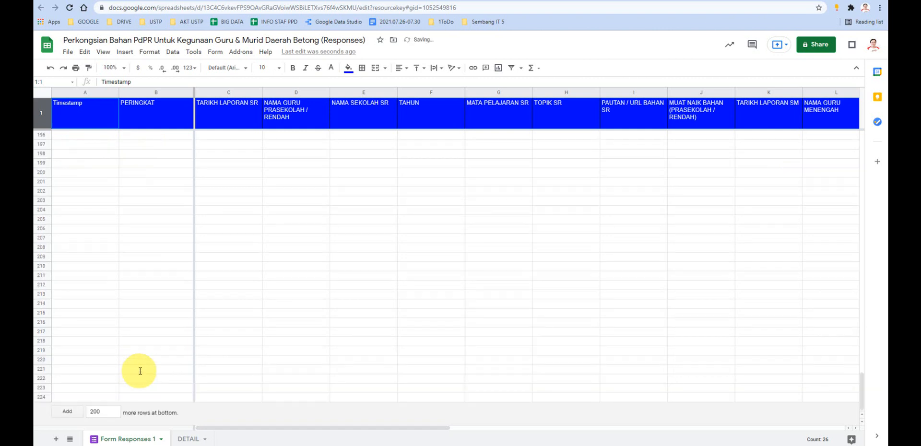
scroll(109, 339, "up", 20)
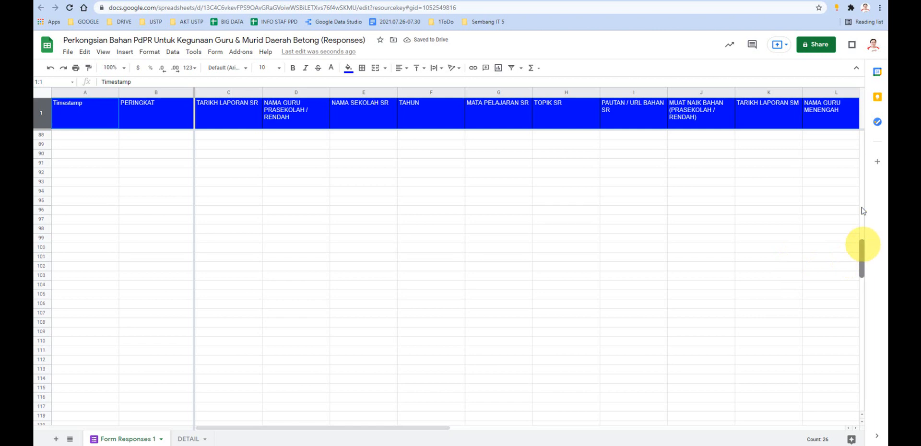
left_click_drag(862, 245, 832, 156)
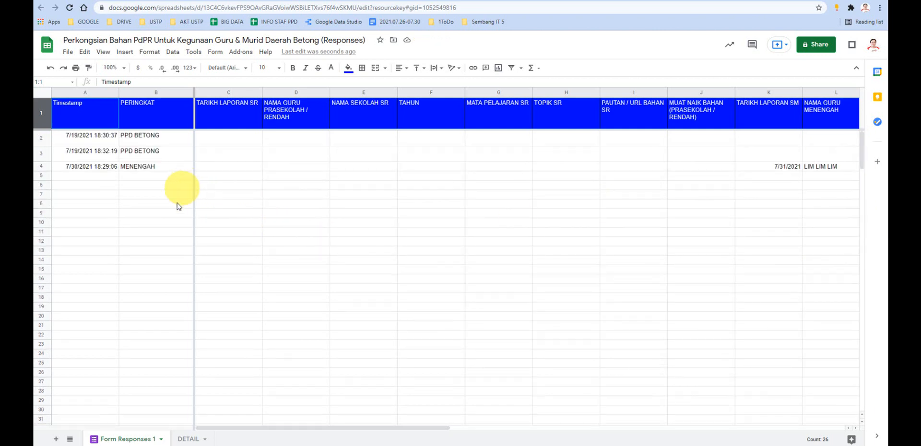
- Delete the surplus empty rows 8 through 224 from the response sheet
left_click(65, 198)
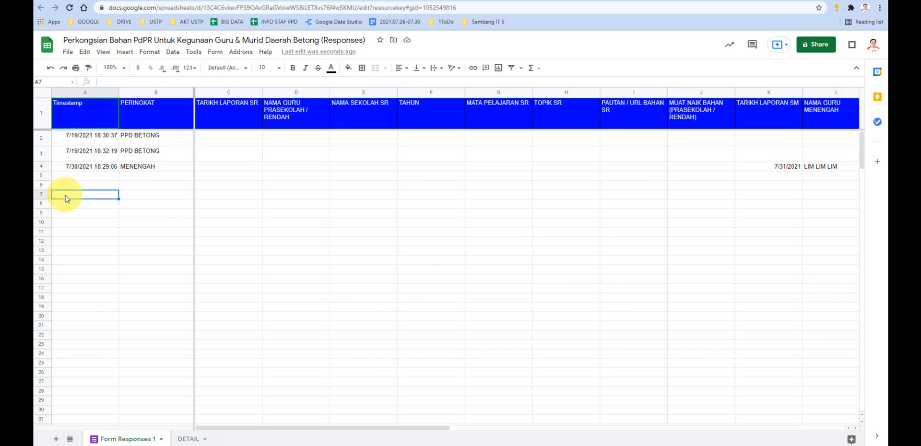
left_click(42, 204)
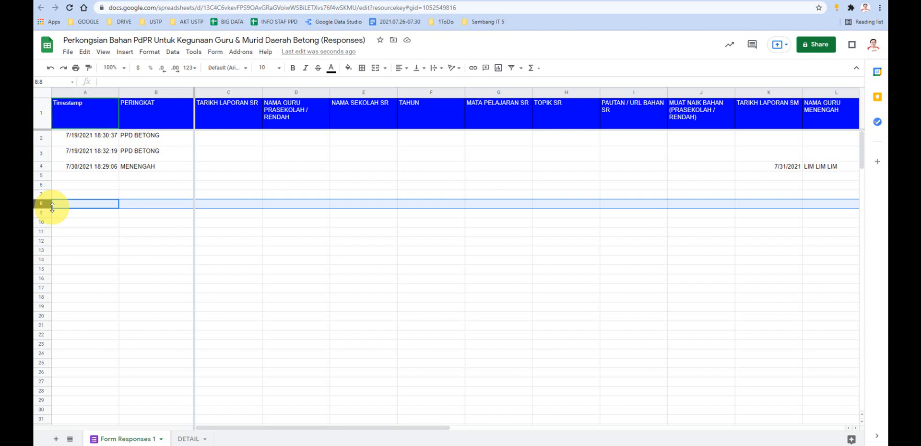
key("ctrl+shift+Down")
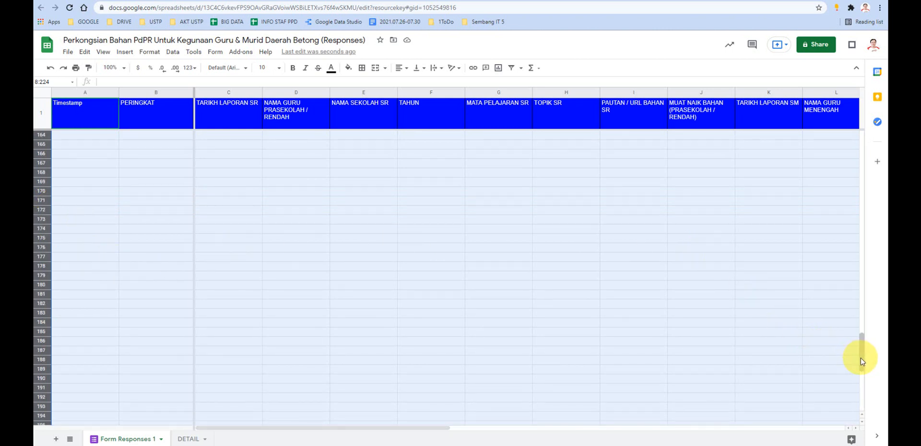
left_click_drag(859, 356, 873, 147)
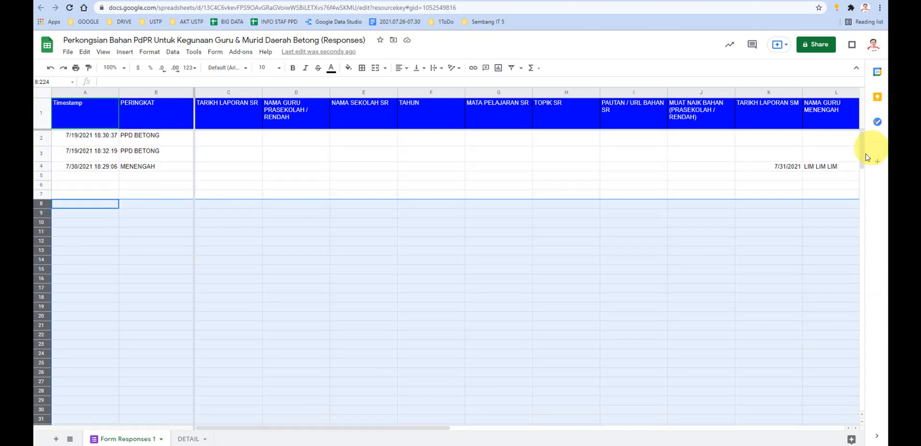
right_click(129, 221)
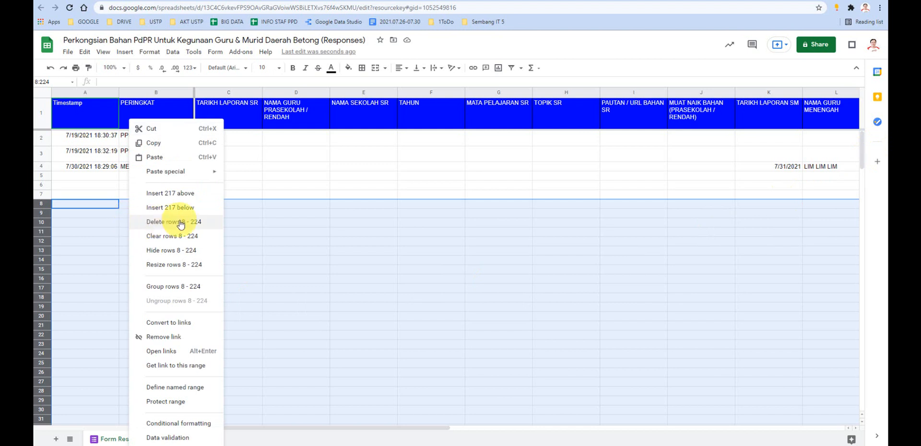
left_click(211, 221)
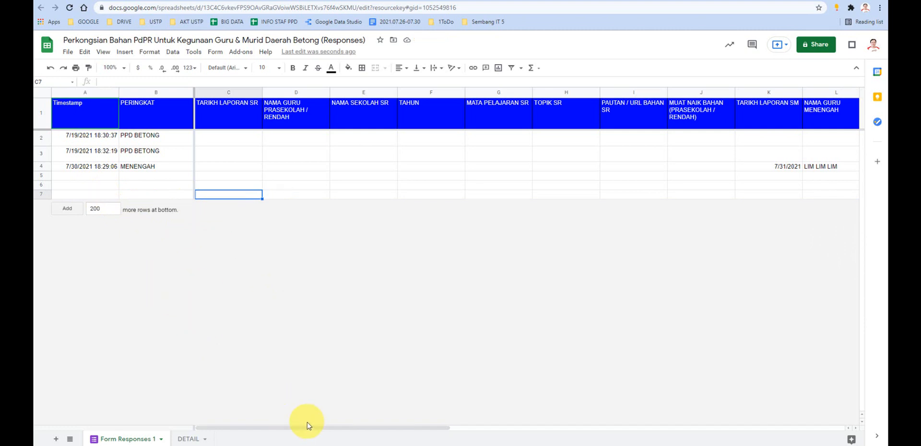
- Insert two blank columns after the last response column, MUAT NAIK BAHAN (PRASEKOLAH / RENDAH / MENENGAH)
left_click_drag(304, 427, 756, 435)
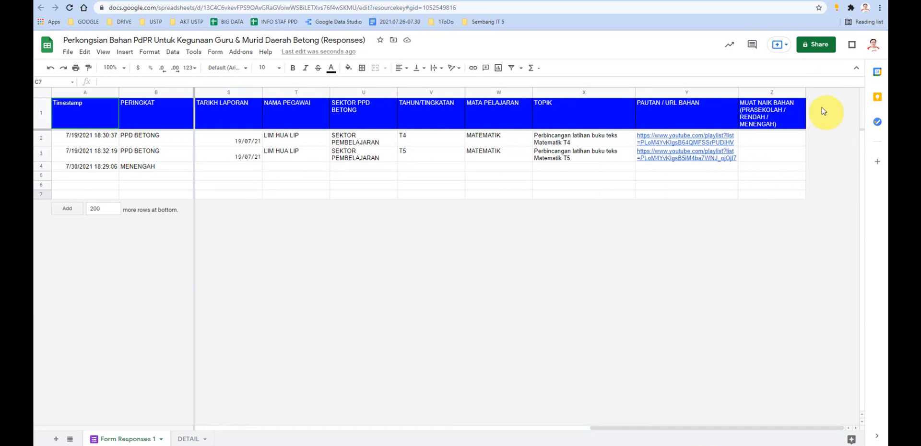
left_click(802, 93)
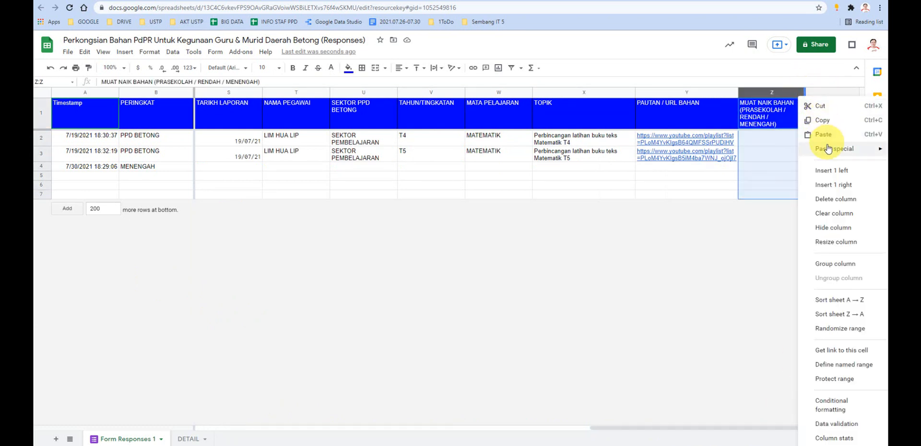
left_click_drag(708, 95, 762, 97)
right_click(762, 96)
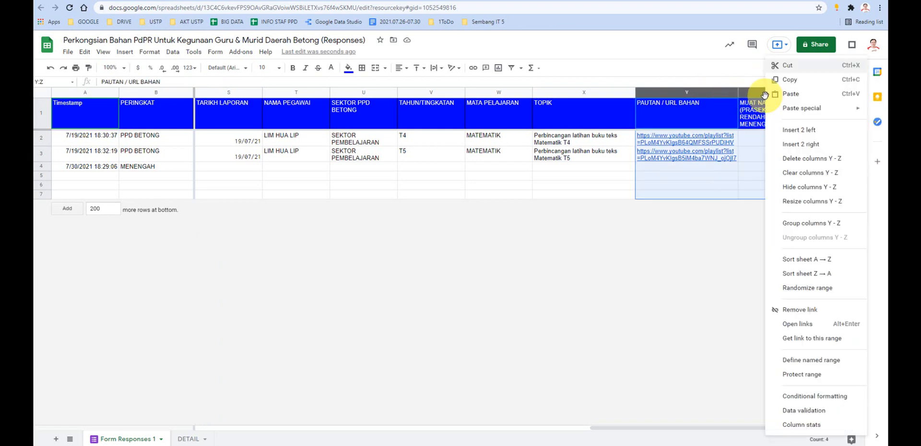
left_click(815, 144)
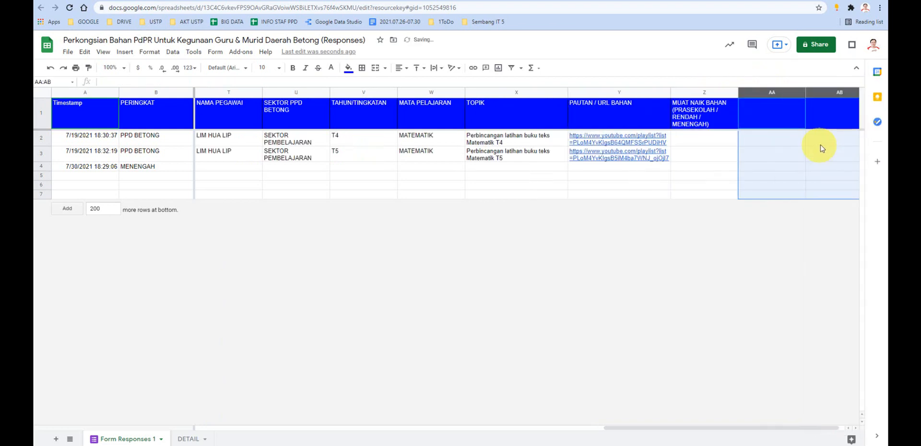
left_click(784, 195)
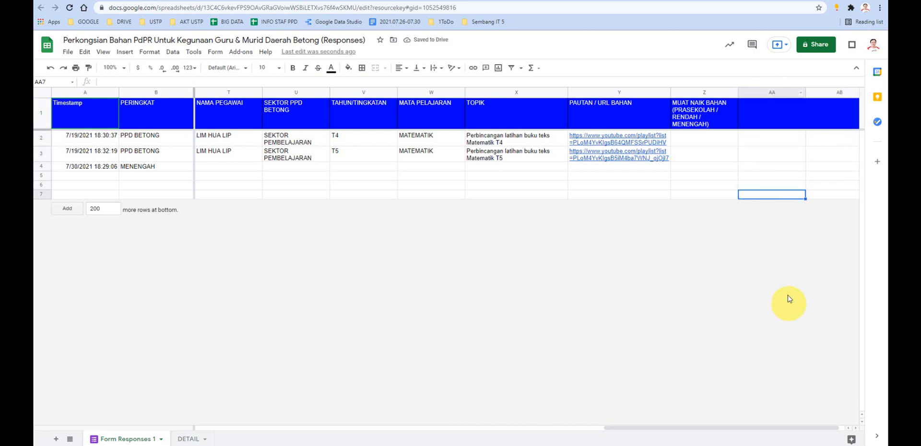
- Delete the two blank columns AA and AB from the response sheet
left_click(762, 93)
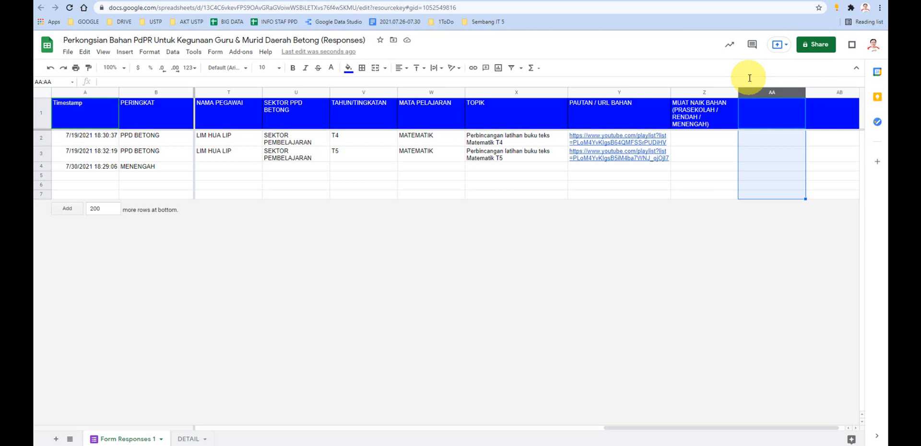
key("shift+Right")
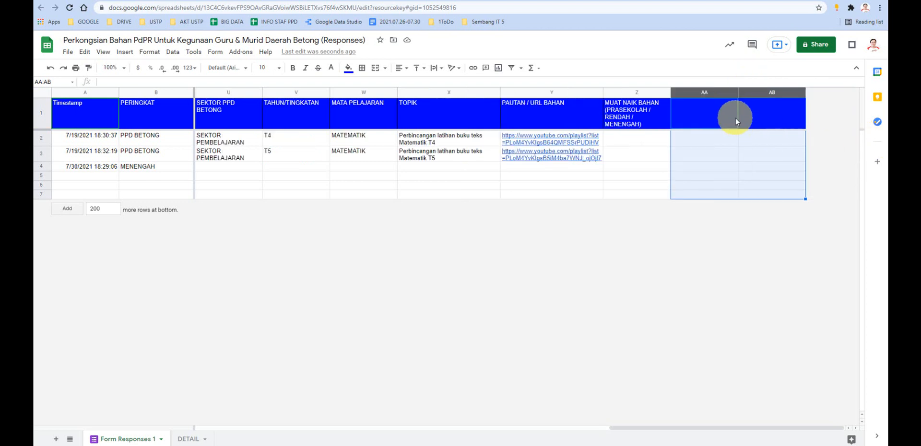
right_click(758, 93)
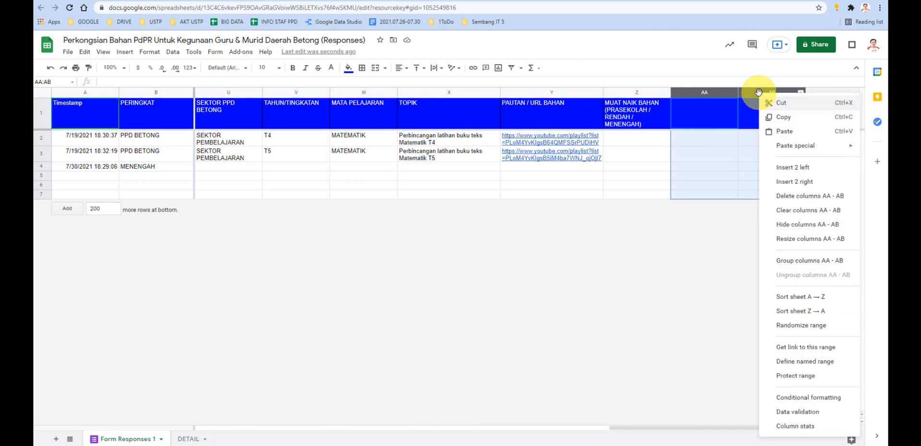
left_click(789, 195)
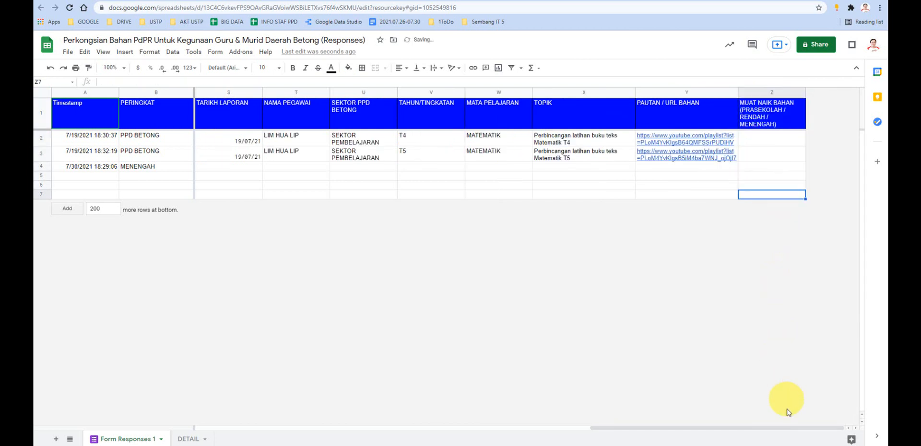
- Apply text wrapping to the header cells A1:Z1 of the response sheet
left_click_drag(780, 427, 404, 419)
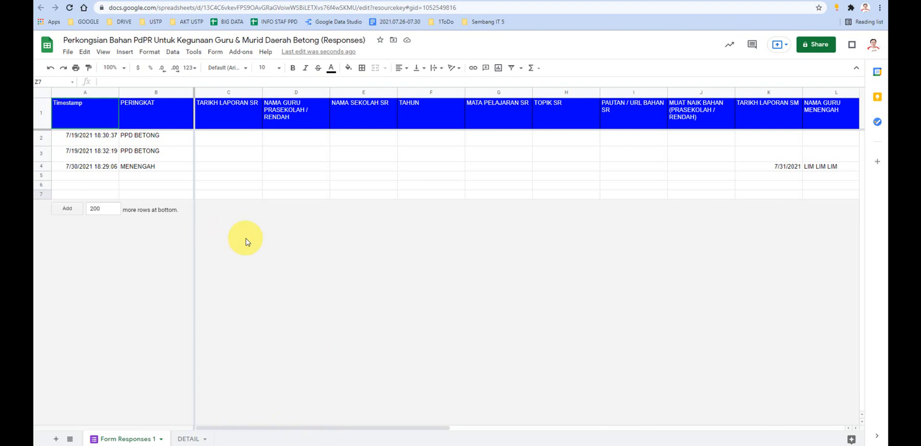
left_click(41, 116)
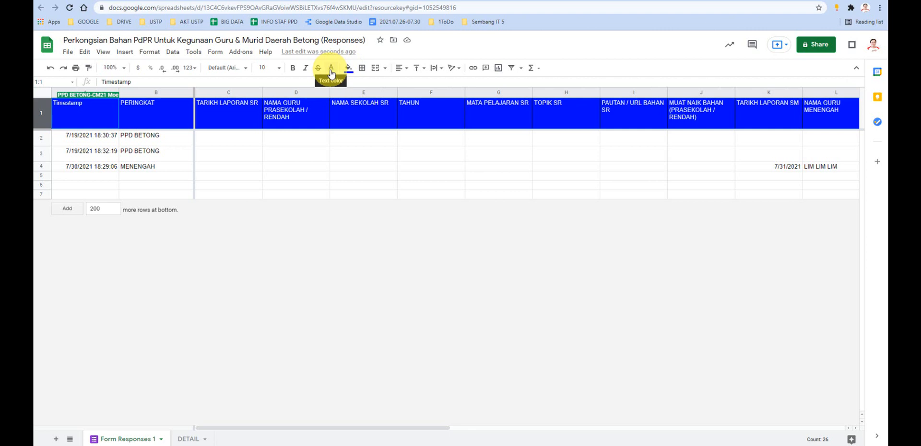
left_click(359, 194)
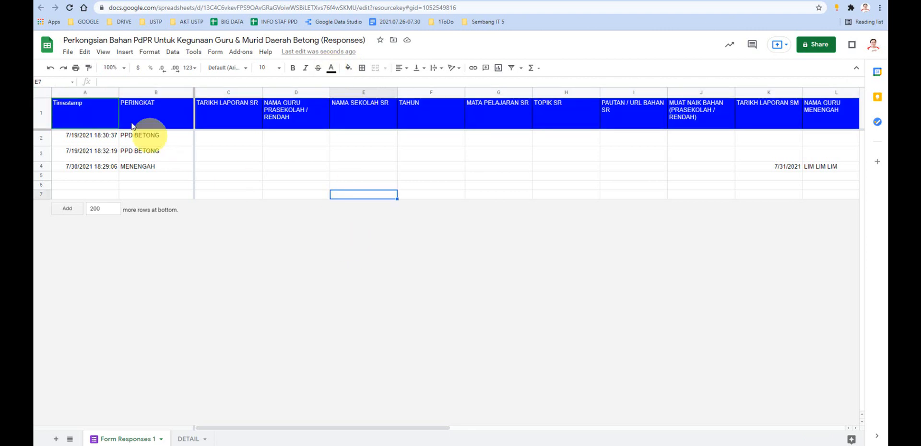
left_click_drag(93, 112, 457, 107)
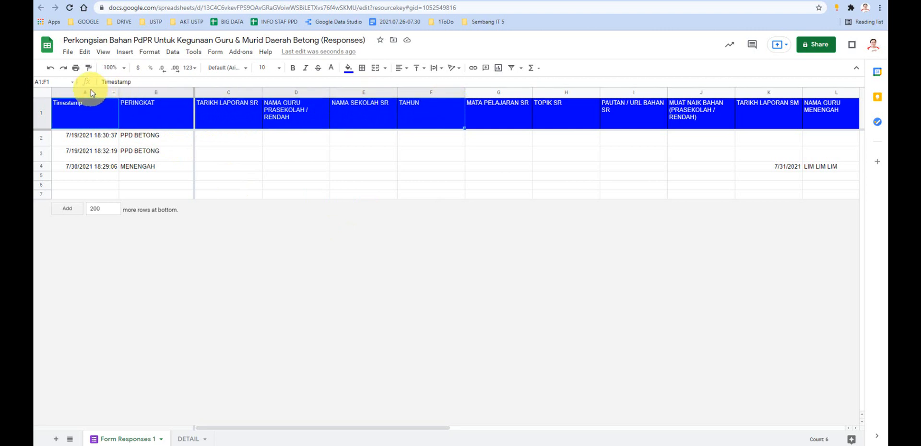
left_click_drag(86, 92, 130, 118)
left_click(767, 194)
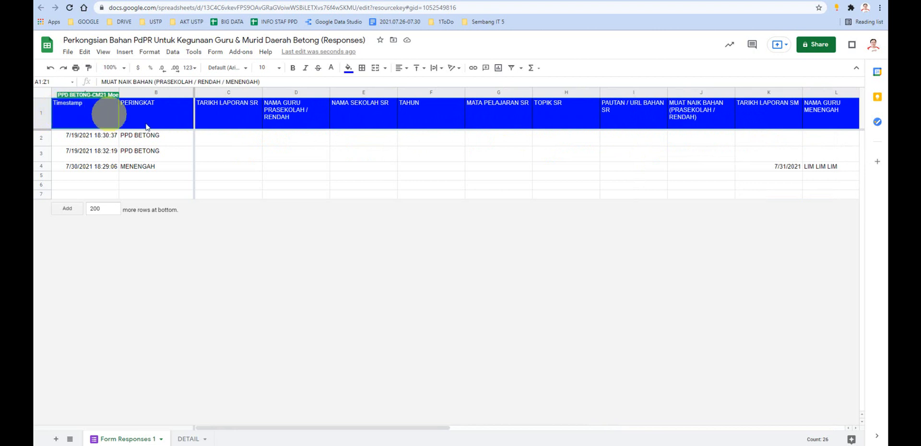
left_click(434, 68)
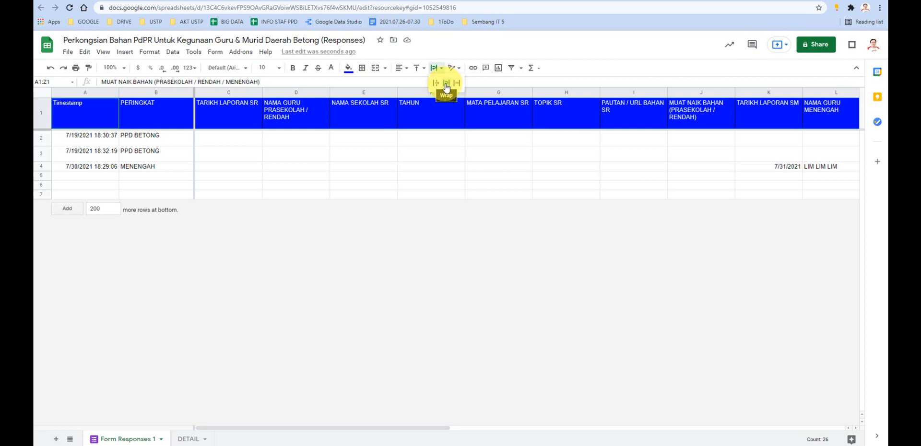
left_click(446, 86)
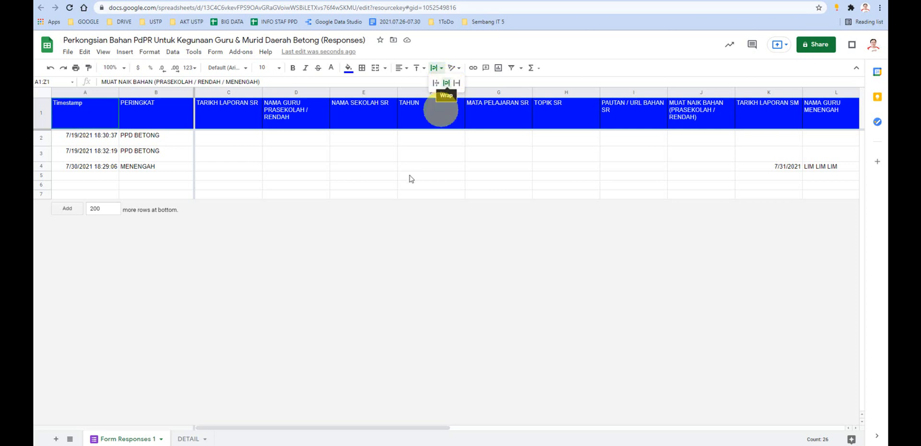
left_click(367, 225)
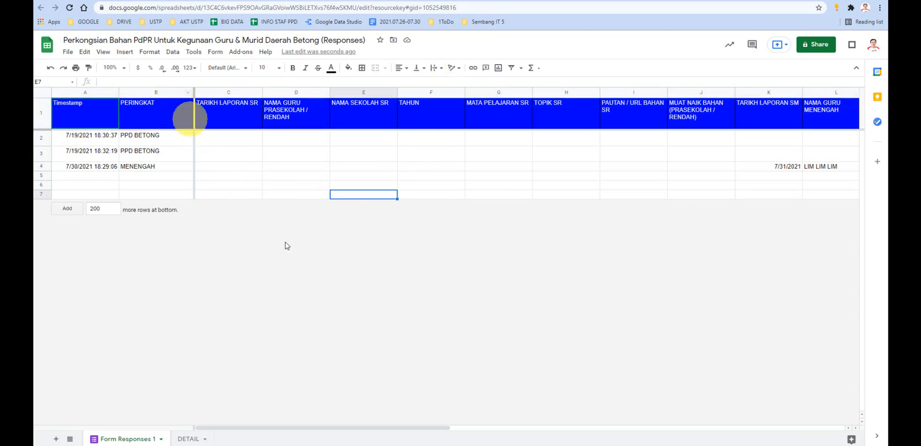
- Examine the frozen Timestamp and PERINGKAT columns alongside the secondary school response columns
left_click_drag(401, 427, 542, 415)
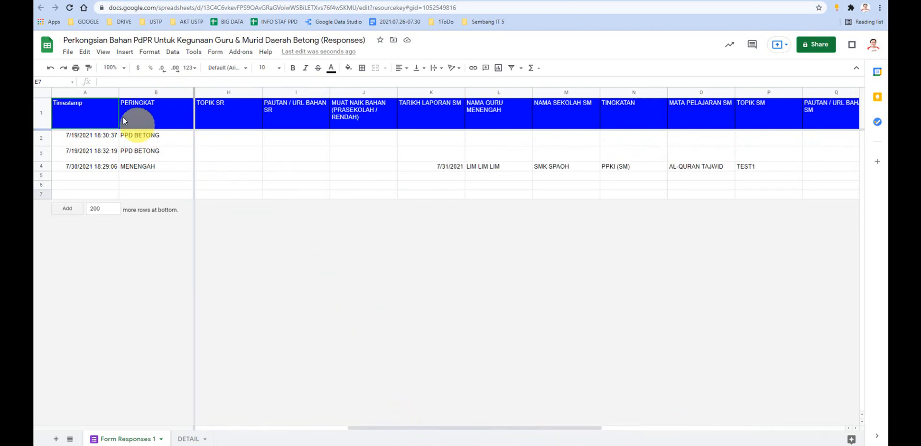
left_click_drag(101, 92, 213, 104)
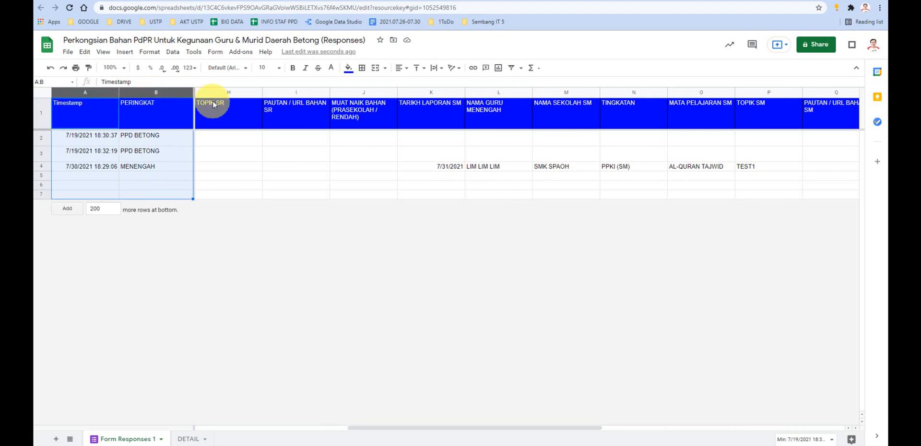
left_click(257, 184)
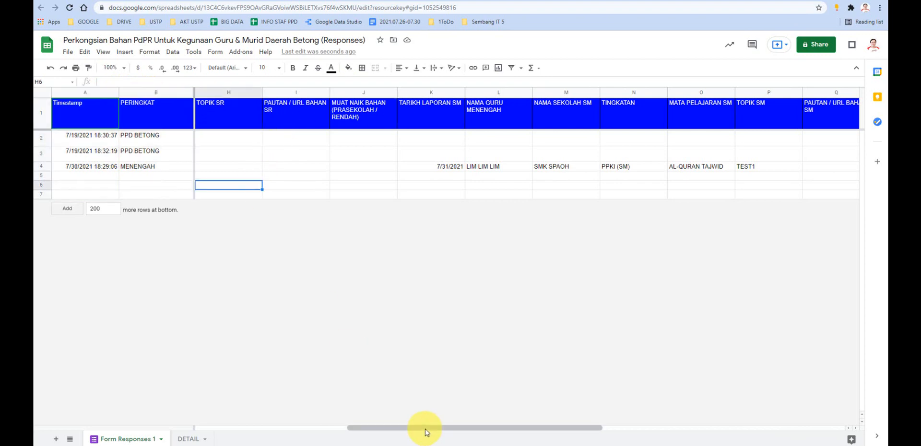
left_click_drag(474, 428, 501, 428)
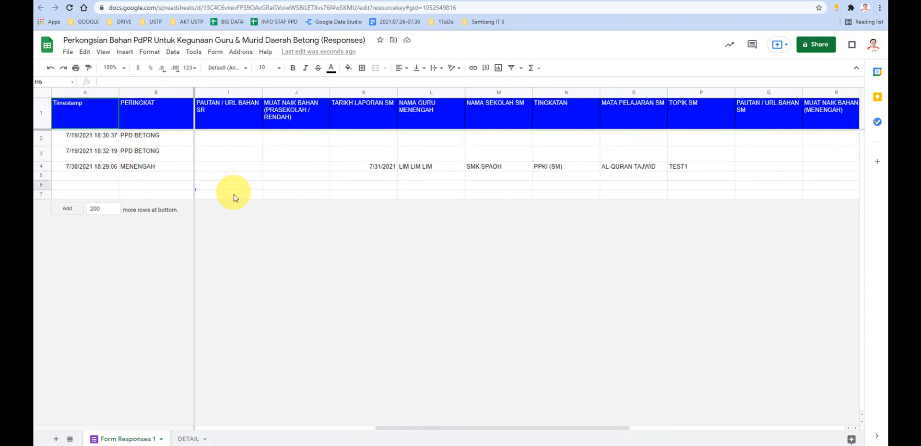
- Add 200 more rows at the bottom of the response sheet
left_click(67, 208)
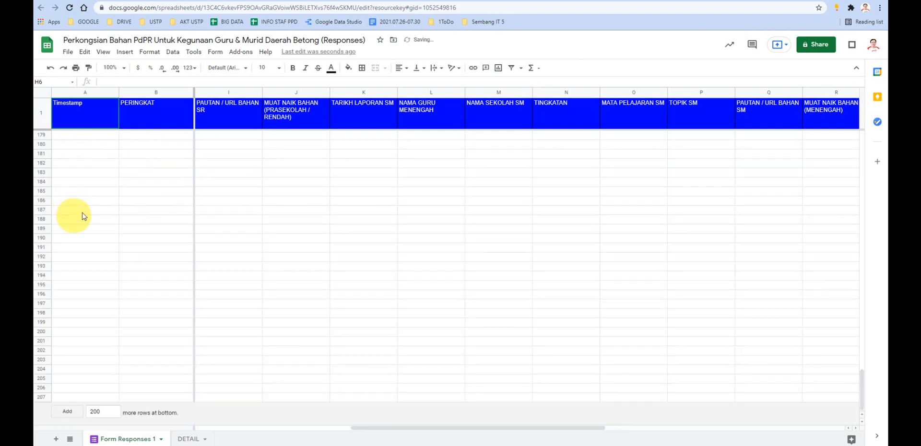
scroll(287, 221, "up", 2)
left_click_drag(860, 386, 865, 151)
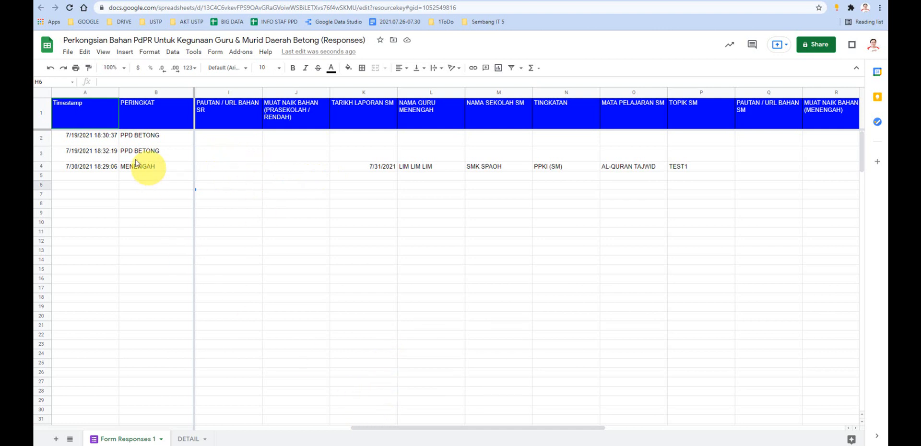
- Examine the column freeze options with the Timestamp and PERINGKAT columns selected, leaving them unapplied
left_click_drag(93, 91, 174, 90)
left_click_drag(114, 95, 160, 91)
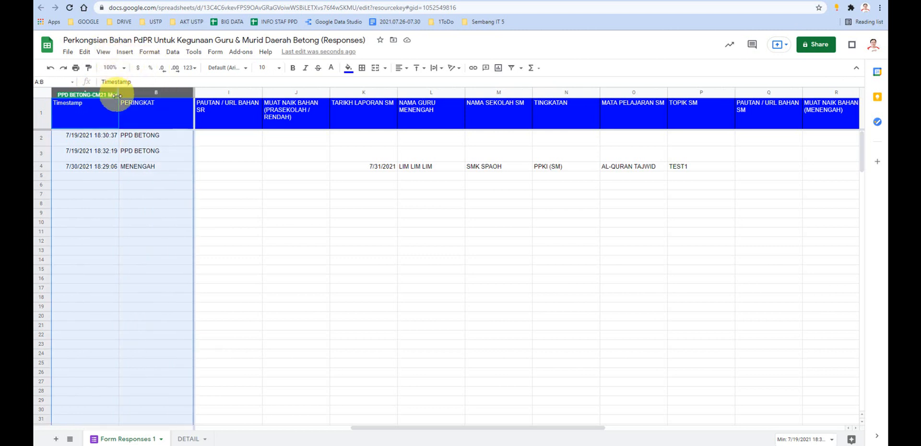
left_click_drag(82, 91, 154, 90)
left_click(281, 210)
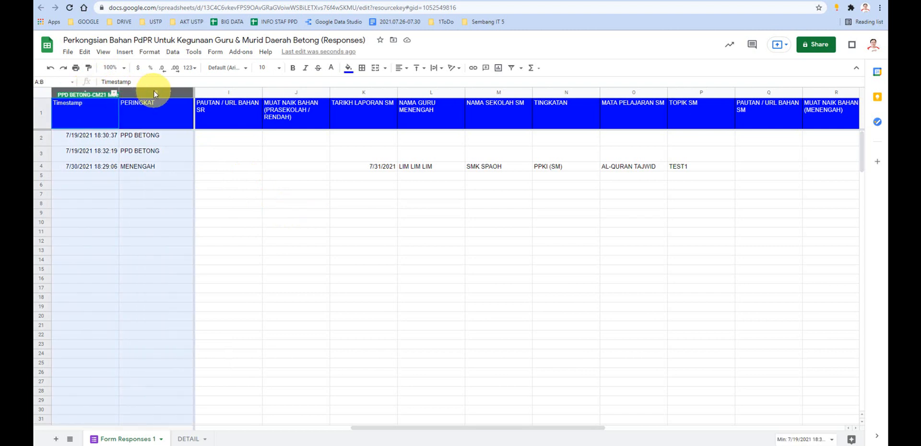
left_click(104, 52)
mouse_move(142, 72)
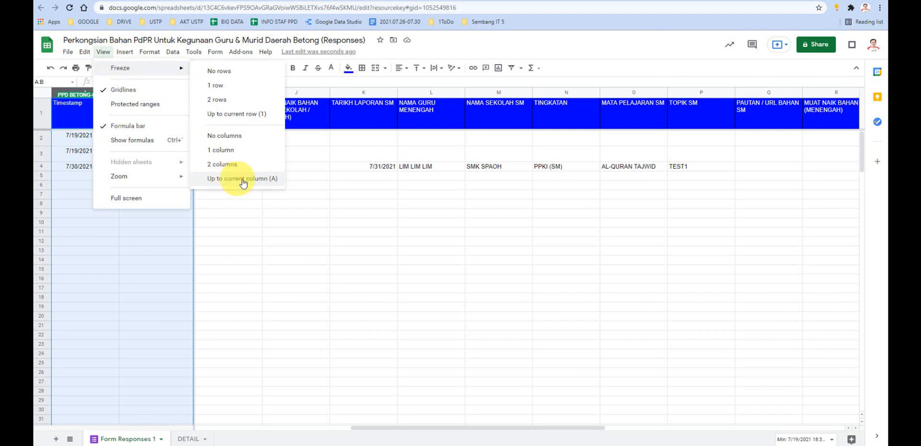
left_click(259, 223)
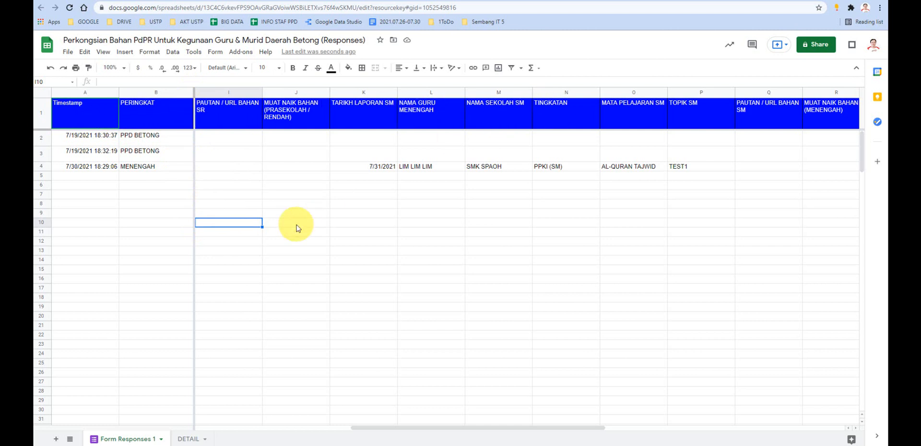
- Examine the row freeze options with header row 1 selected, leaving them unapplied
left_click(46, 118)
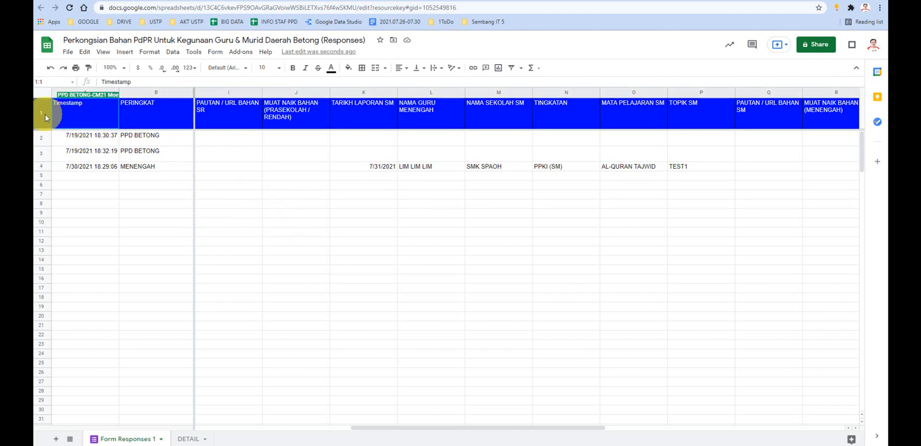
left_click(252, 214)
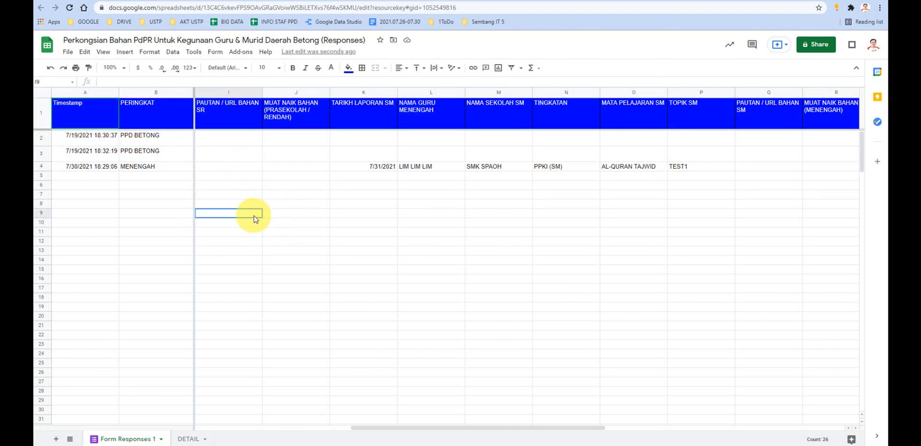
left_click(42, 118)
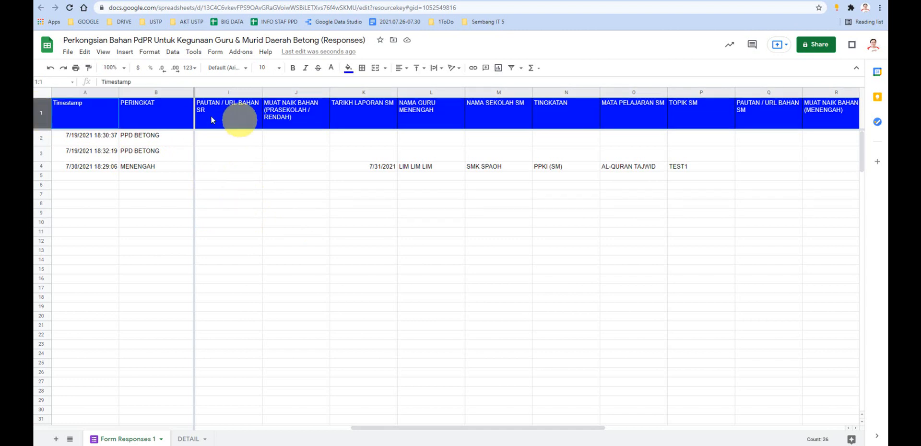
left_click(41, 112)
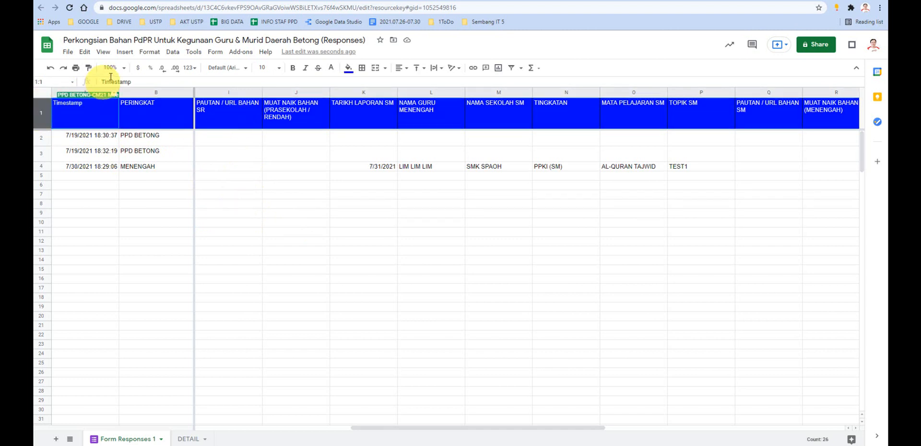
left_click(107, 55)
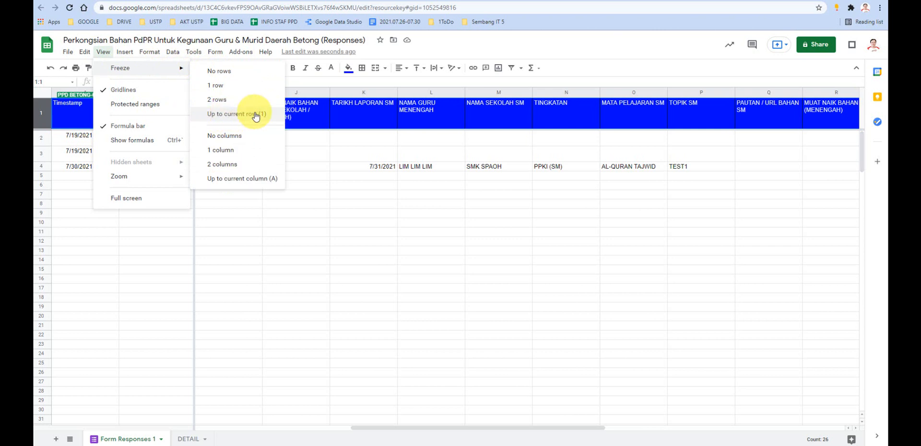
left_click(308, 150)
- Select individual columns and rows of the response sheet in turn to compare possible freeze targets
left_click(37, 117)
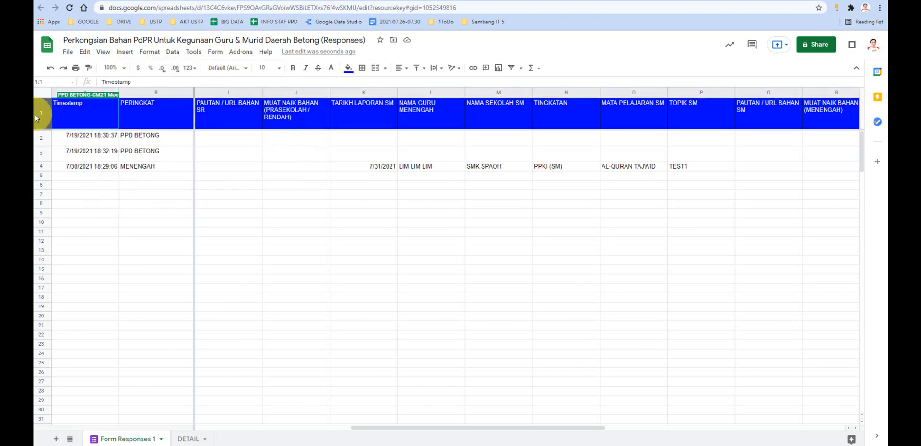
left_click(157, 92)
left_click(230, 92)
left_click(281, 91)
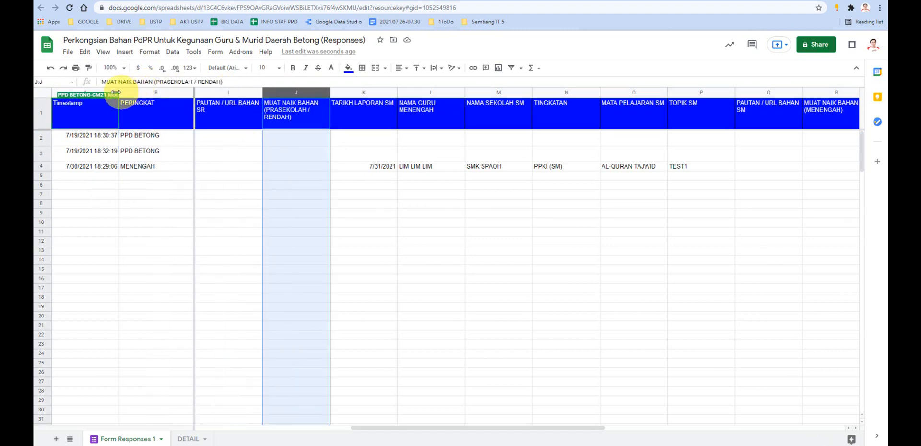
left_click(97, 92)
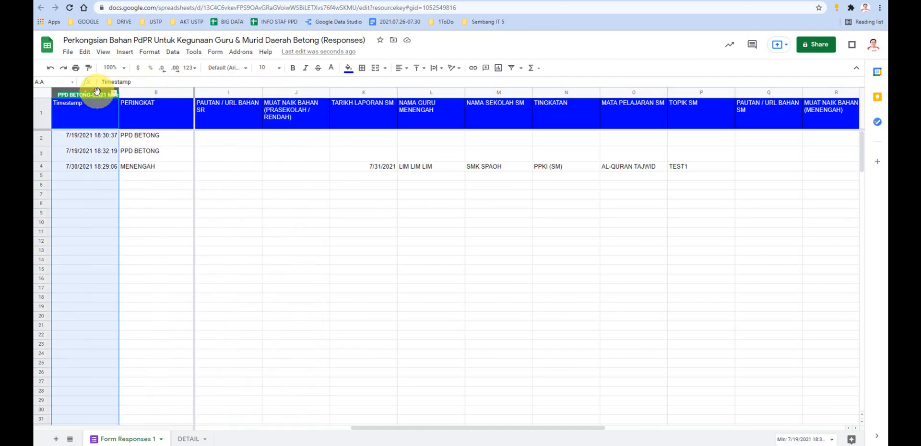
left_click(150, 92)
left_click(216, 92)
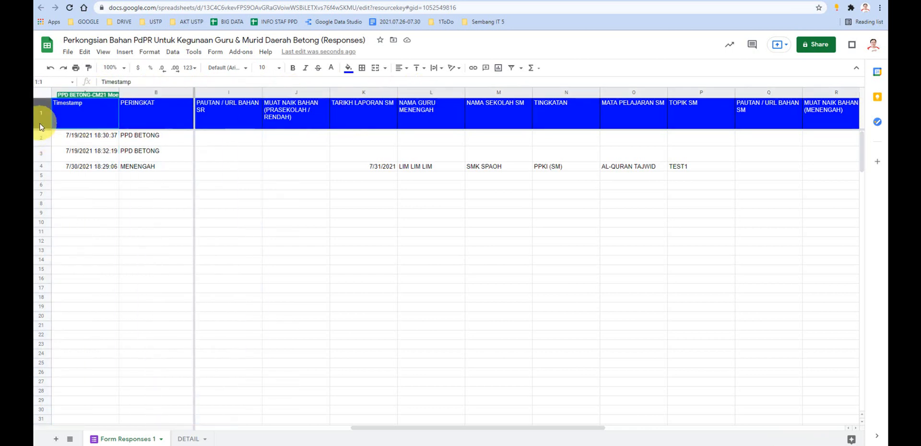
left_click(41, 140)
left_click(41, 154)
left_click(42, 166)
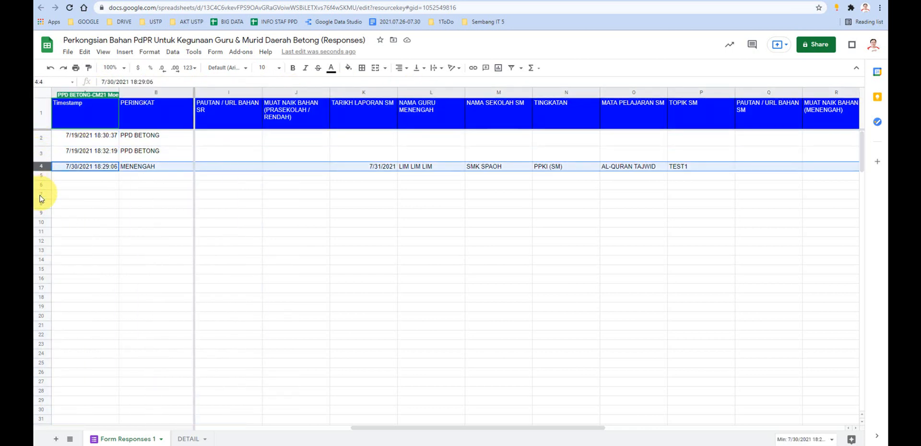
left_click(213, 212)
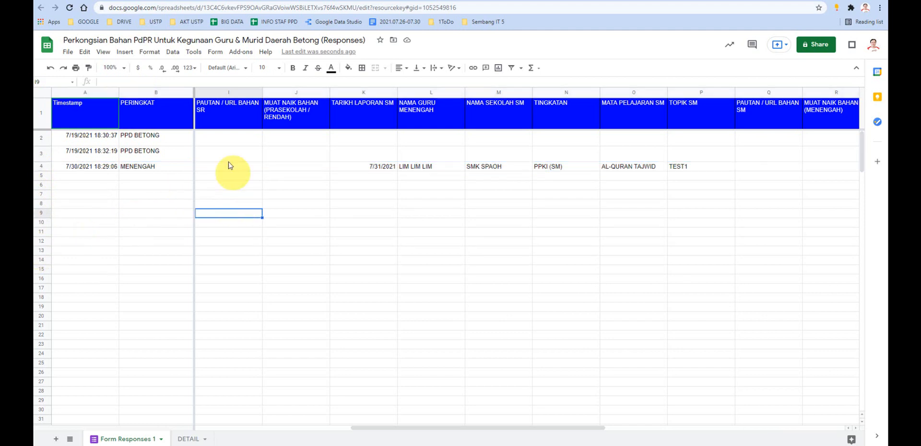
- Examine the frozen header row and frozen columns A and B against the rest of the response sheet
left_click_drag(418, 427, 676, 420)
left_click_drag(575, 416, 181, 395)
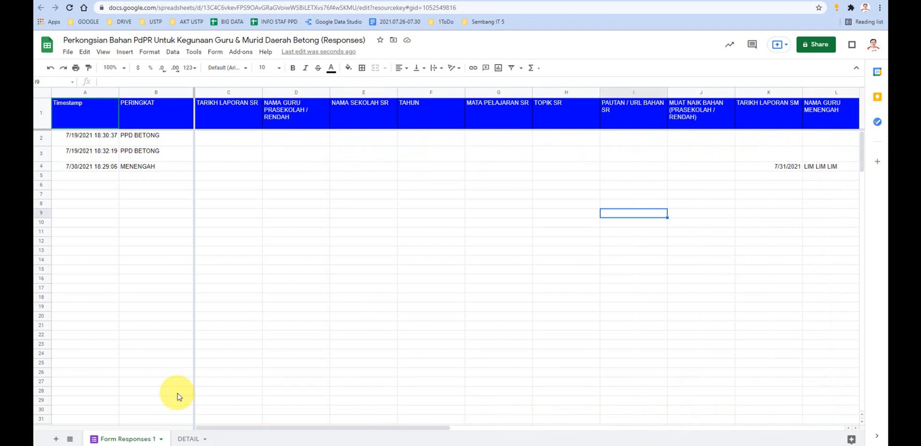
scroll(236, 227, "down", 3)
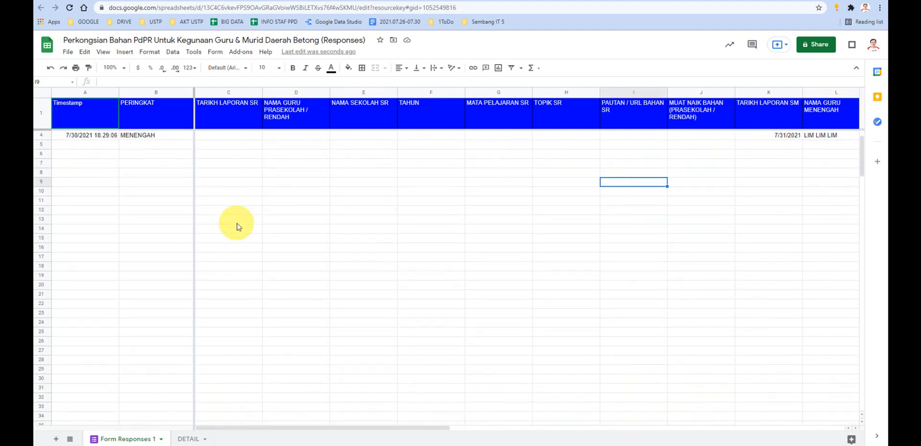
scroll(237, 226, "up", 3)
scroll(237, 226, "down", 1)
scroll(236, 226, "up", 1)
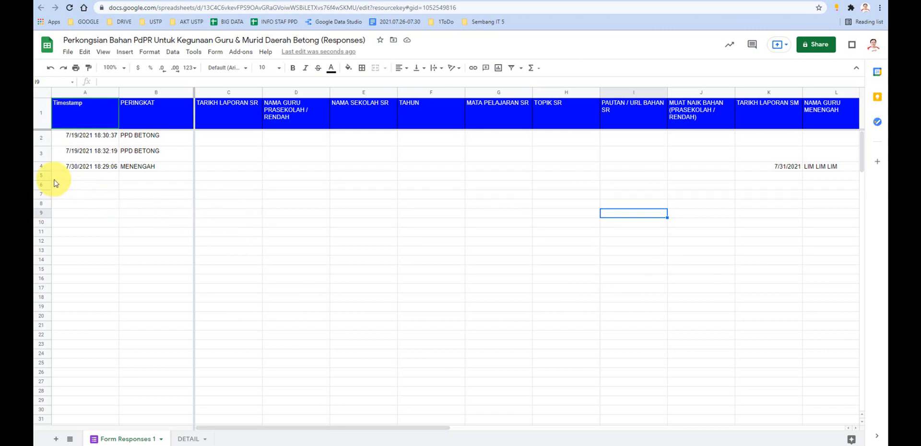
- Delete the empty rows 6 to 207 from the response sheet
left_click_drag(44, 176, 58, 230)
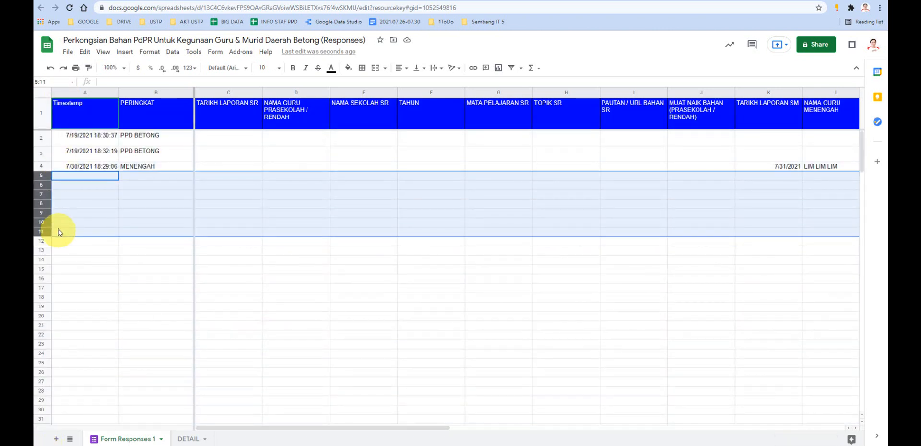
left_click(93, 196)
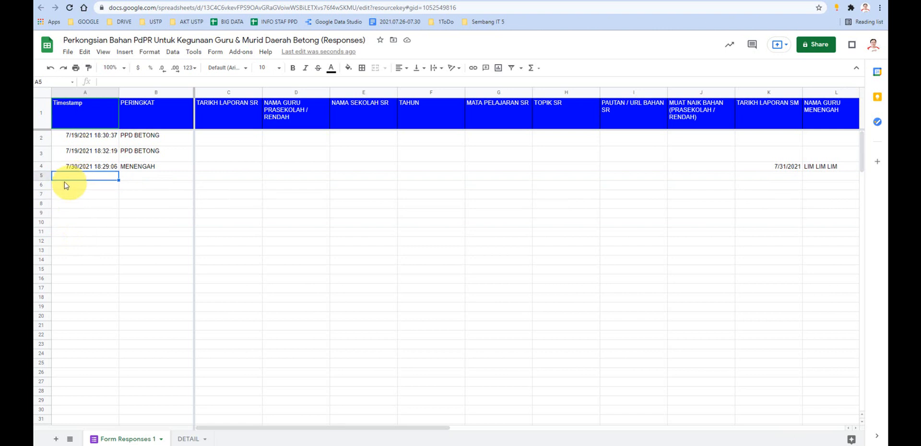
left_click(41, 184)
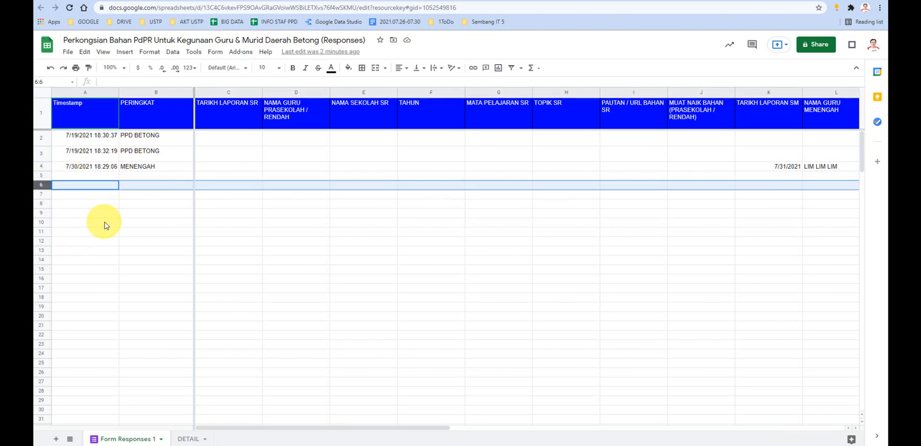
key("ctrl+shift+Down")
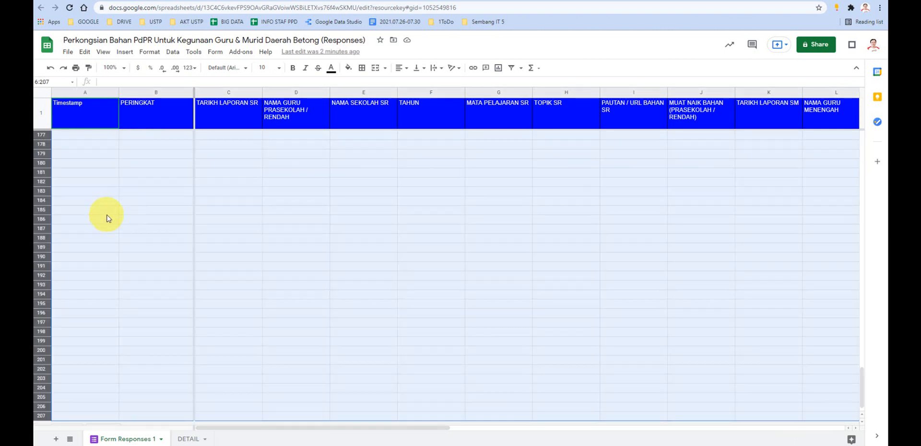
right_click(107, 218)
left_click(146, 221)
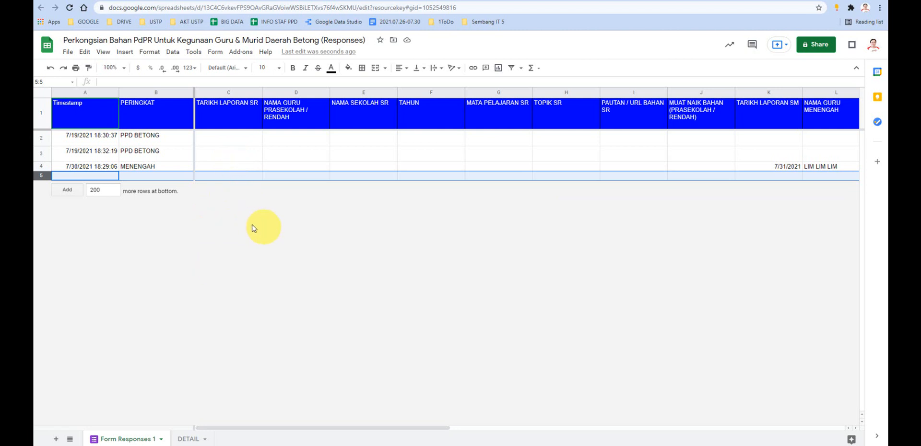
- Add 20 more rows at the bottom of the response sheet
double_click(97, 190)
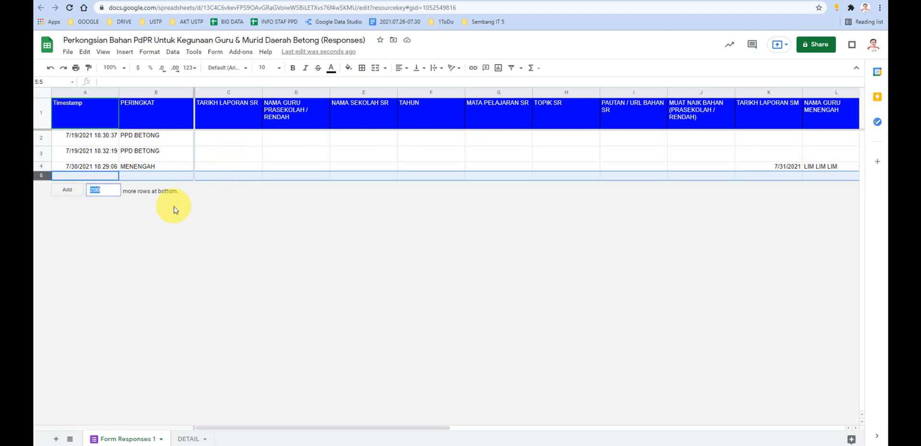
type("20")
key("Return")
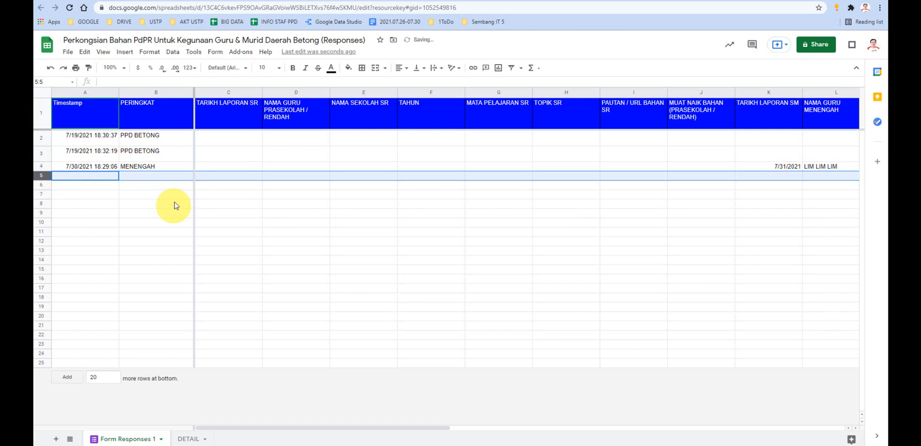
left_click(242, 232)
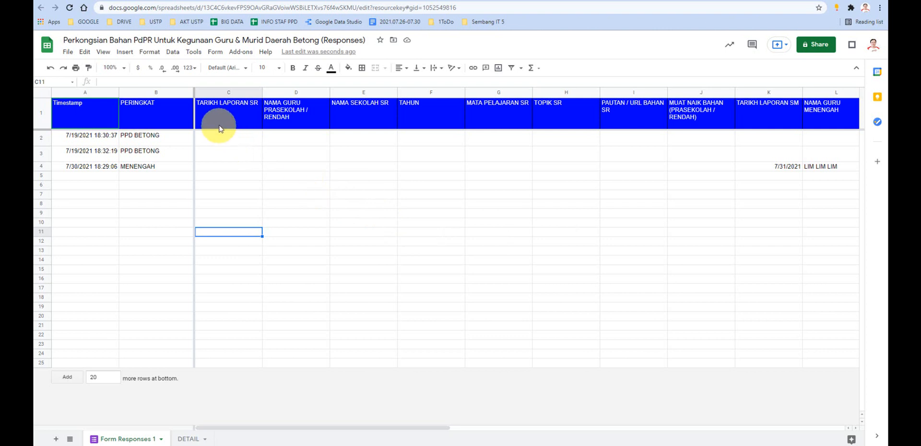
- Fill columns C to J, TARIKH LAPORAN SR through MUAT NAIK BAHAN (PRASEKOLAH / RENDAH), with a light orange-yellow colour
left_click(242, 93)
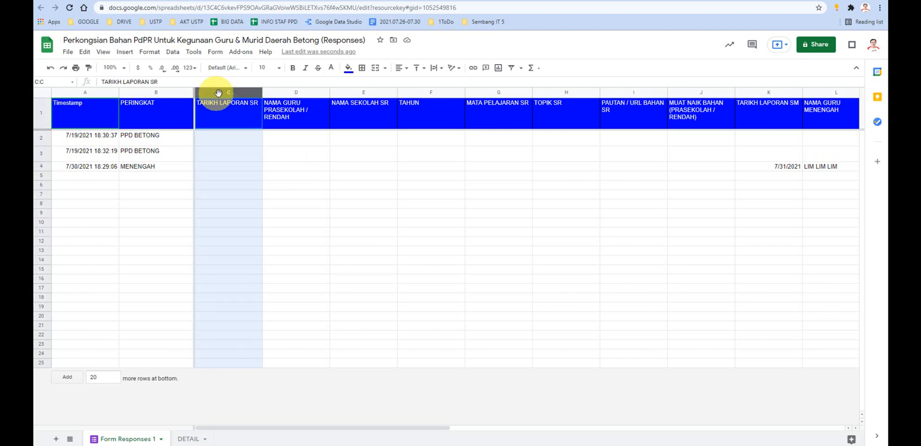
left_click_drag(245, 94, 380, 172)
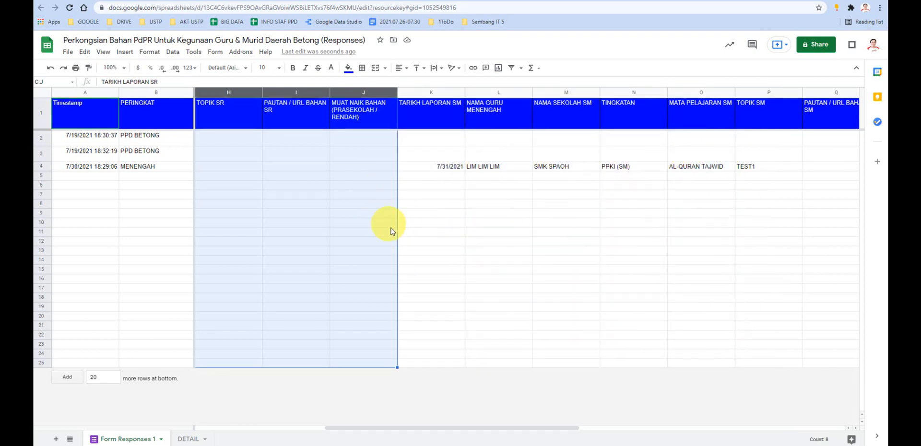
left_click(349, 68)
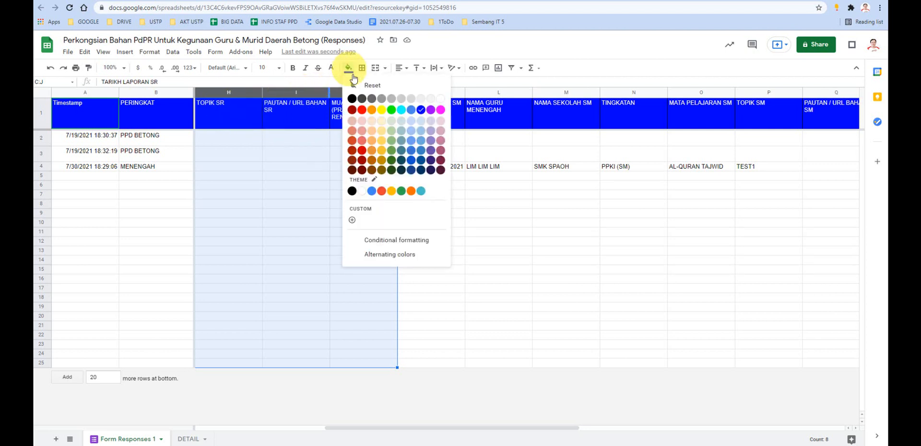
left_click(381, 131)
left_click(442, 225)
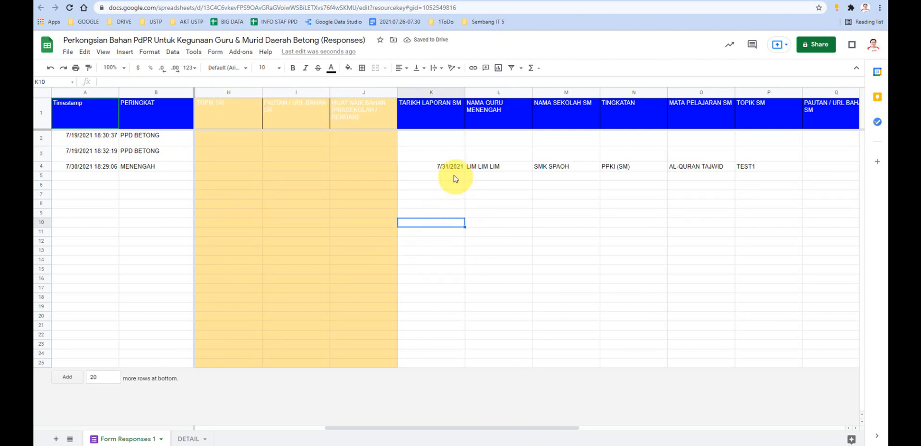
- Fill columns K to R, TARIKH LAPORAN SM through MUAT NAIK BAHAN (MENENGAH), with a light pink colour
left_click_drag(427, 91, 497, 158)
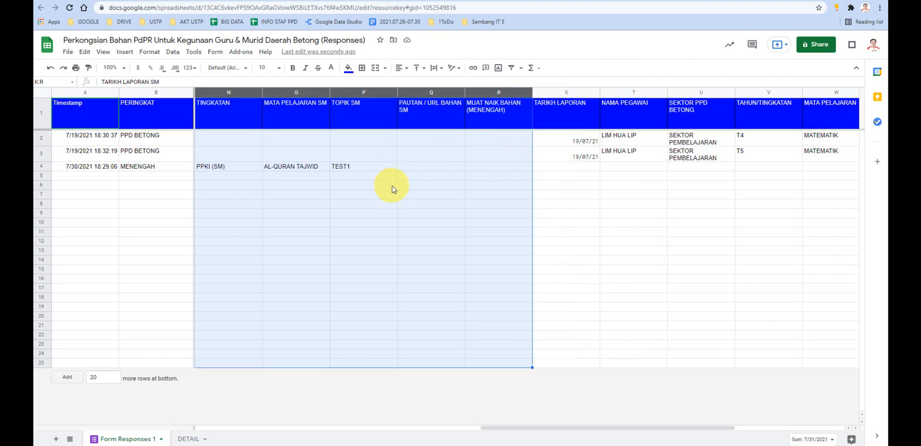
left_click(348, 68)
left_click(440, 121)
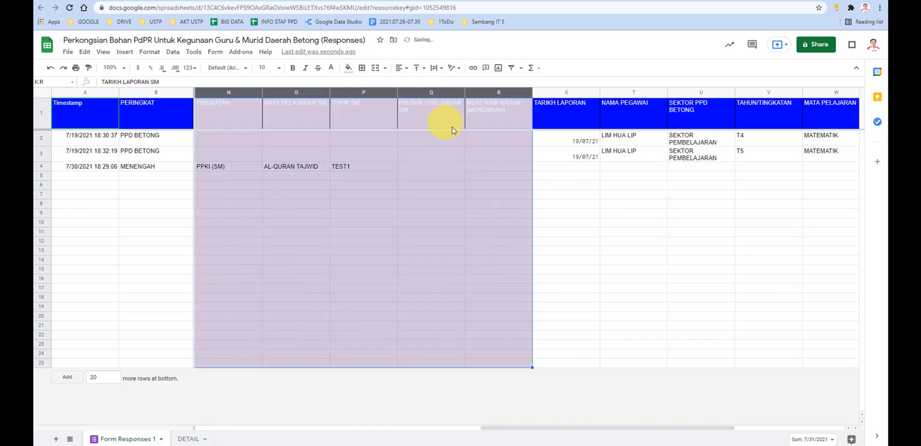
left_click(571, 213)
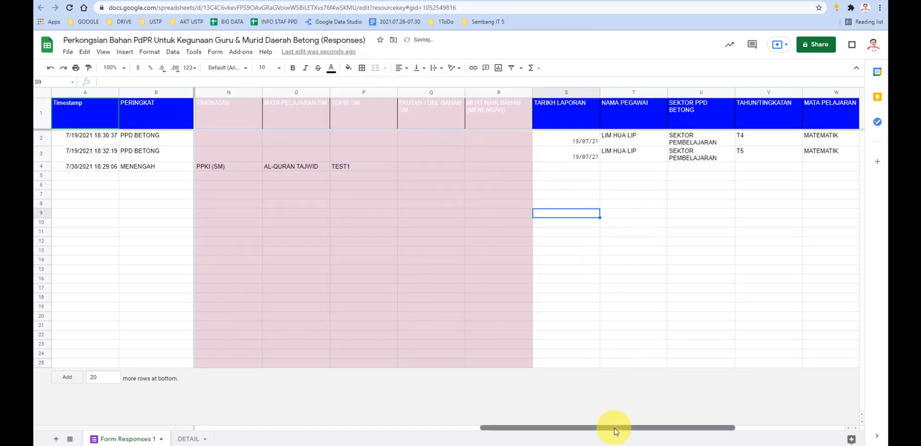
- Copy the blue header formatting of the PERINGKAT cell onto header cells C1 to R1, TARIKH LAPORAN SR through MUAT NAIK BAHAN (MENENGAH)
left_click_drag(614, 430, 334, 440)
left_click(144, 108)
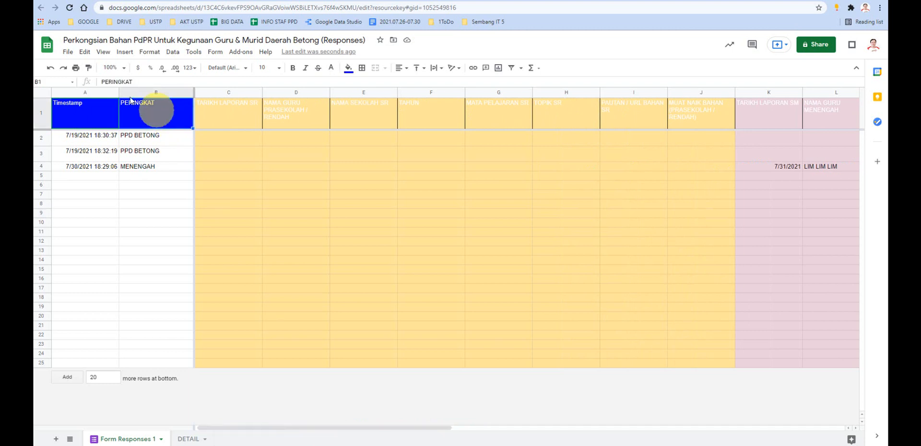
left_click(89, 68)
mouse_move(240, 115)
left_mouse_down()
mouse_move(695, 130)
mouse_move(849, 118)
mouse_move(530, 113)
left_mouse_up()
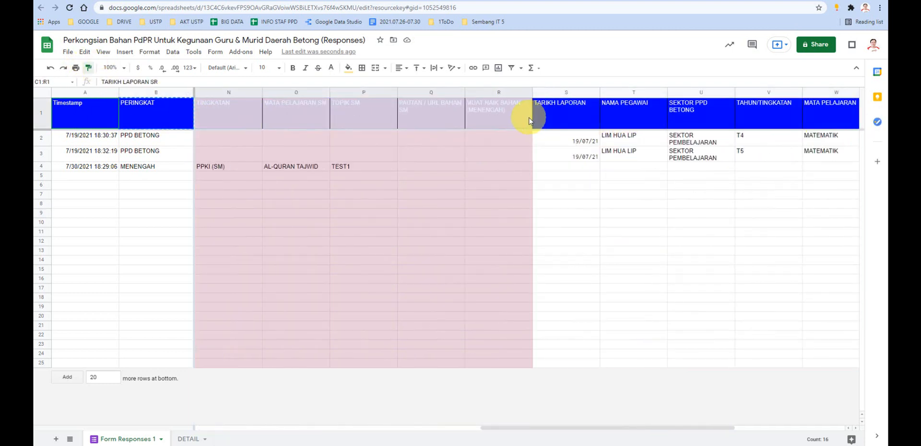
left_click(588, 233)
left_click_drag(684, 427, 773, 442)
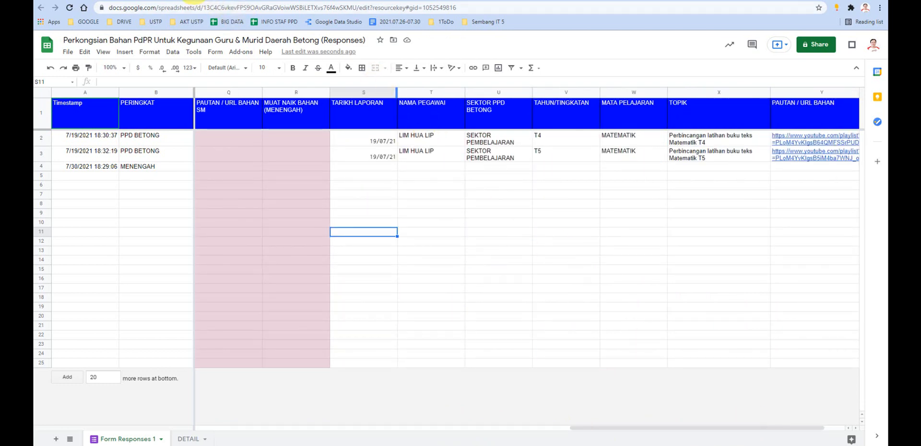
left_click(194, 1)
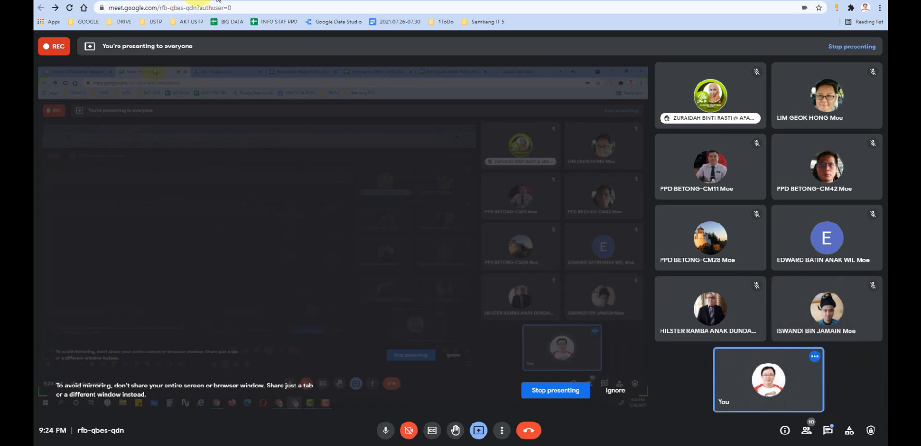
left_click(522, 1)
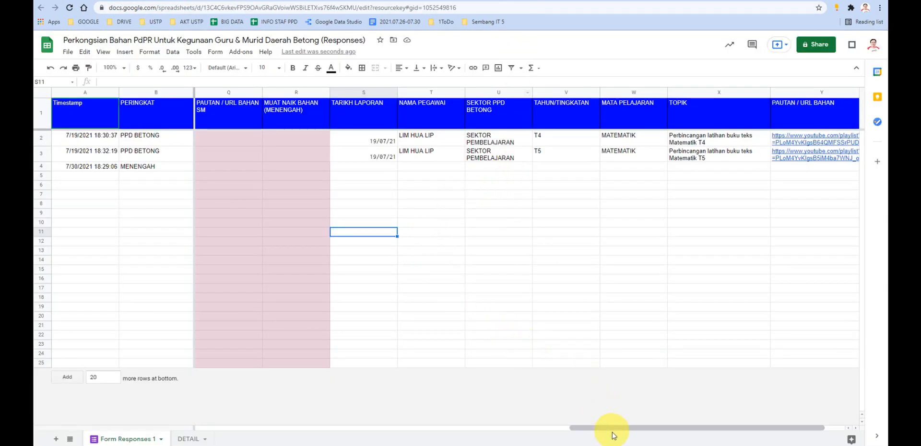
left_click_drag(611, 431, 226, 403)
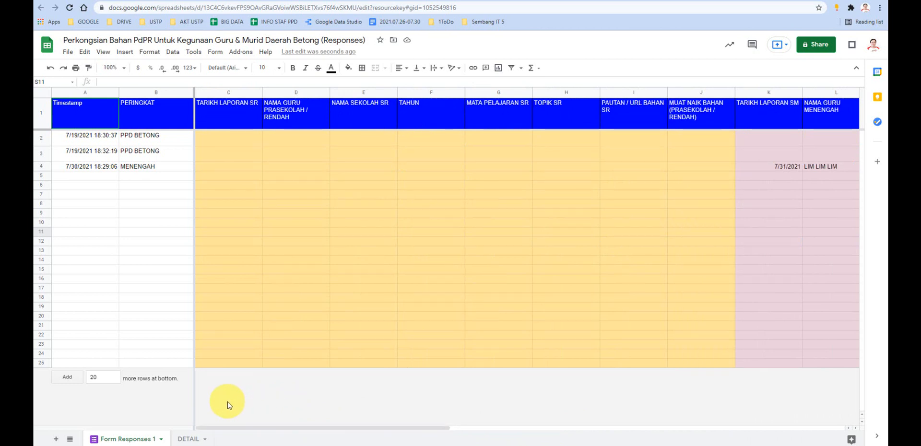
left_click(228, 189)
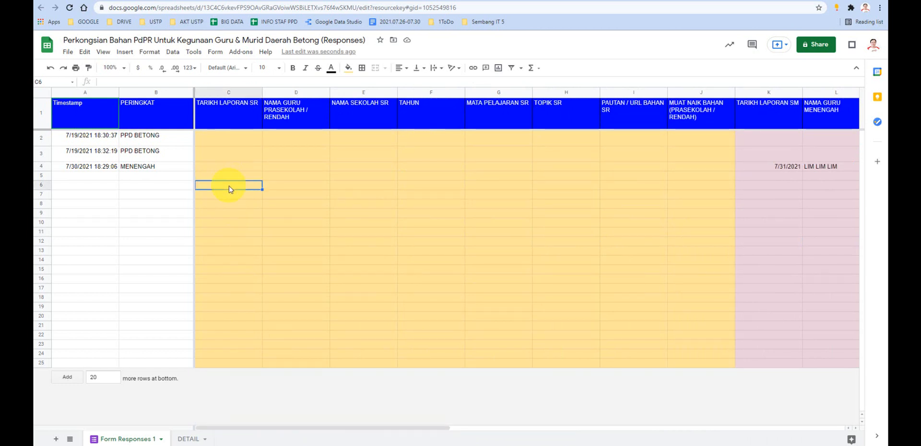
left_click(41, 365)
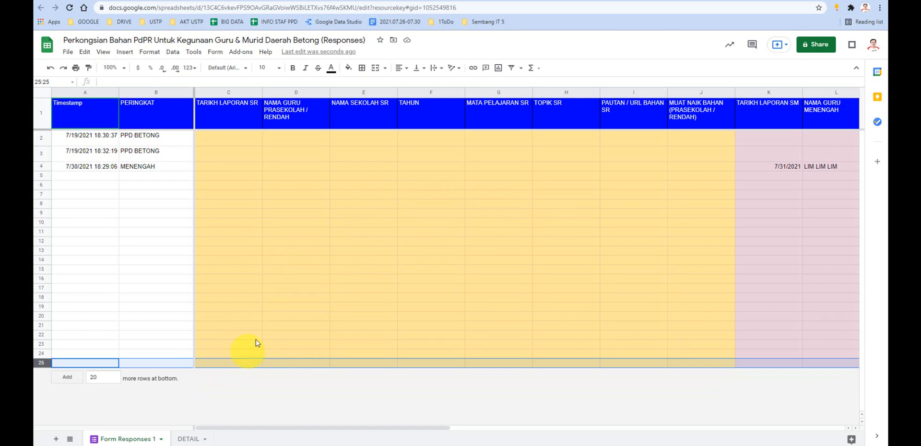
left_click(312, 205)
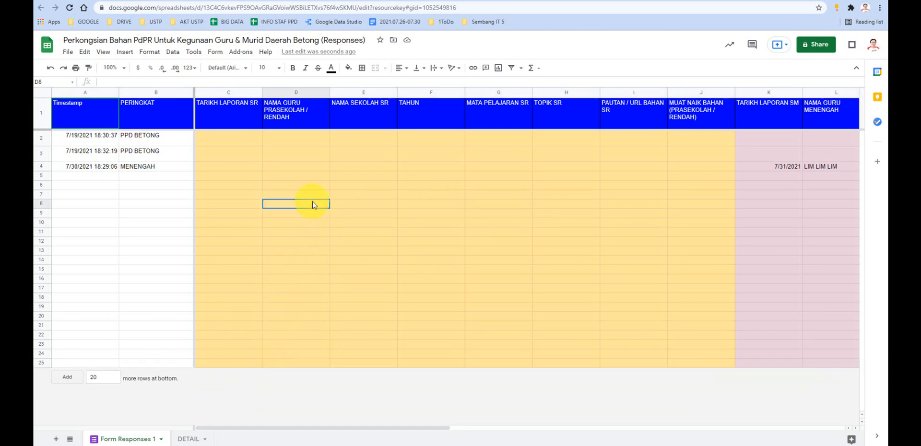
left_click(126, 252)
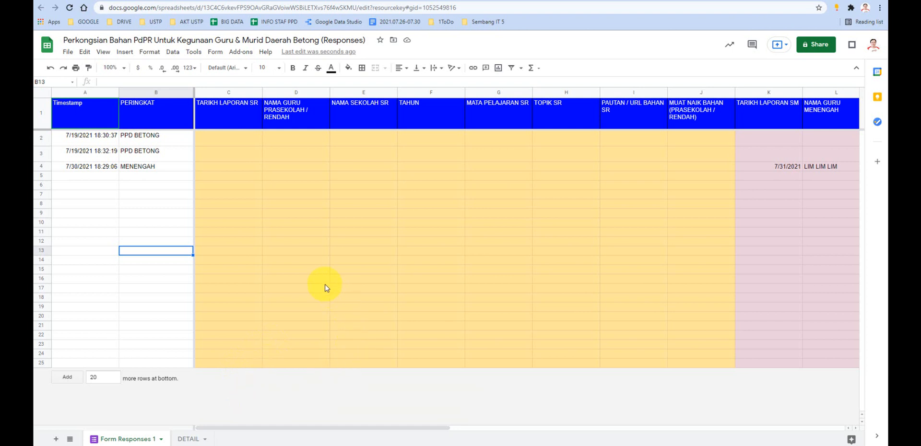
left_click_drag(237, 139, 274, 251)
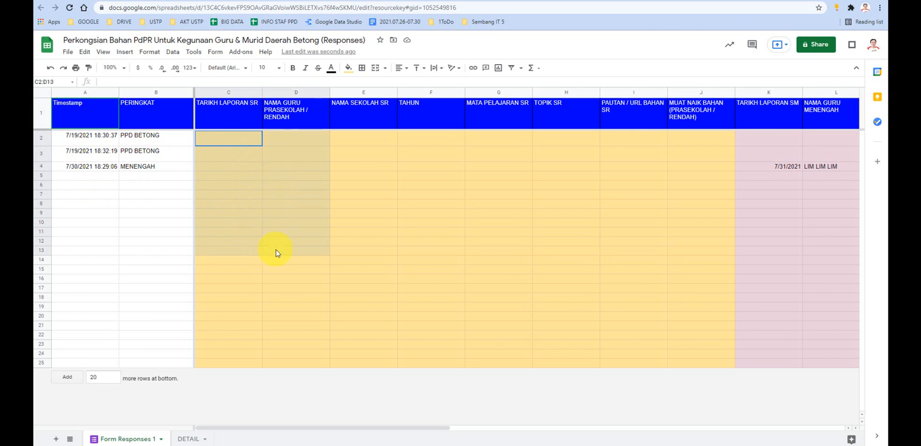
left_click(348, 215)
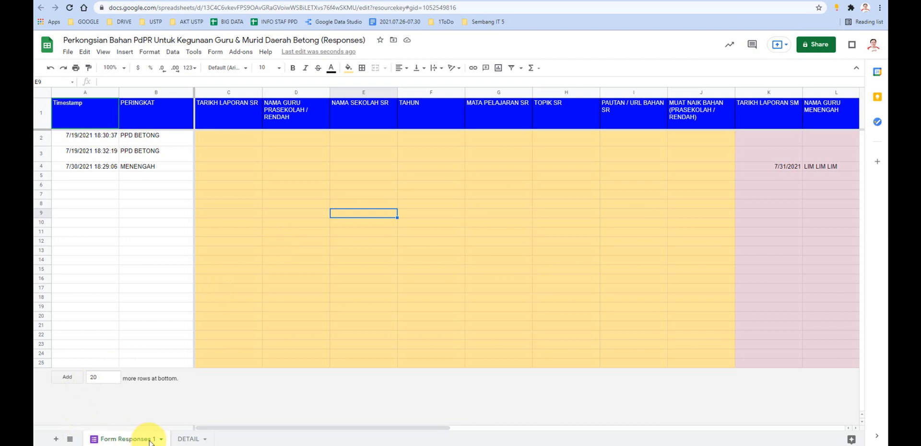
left_click(310, 206)
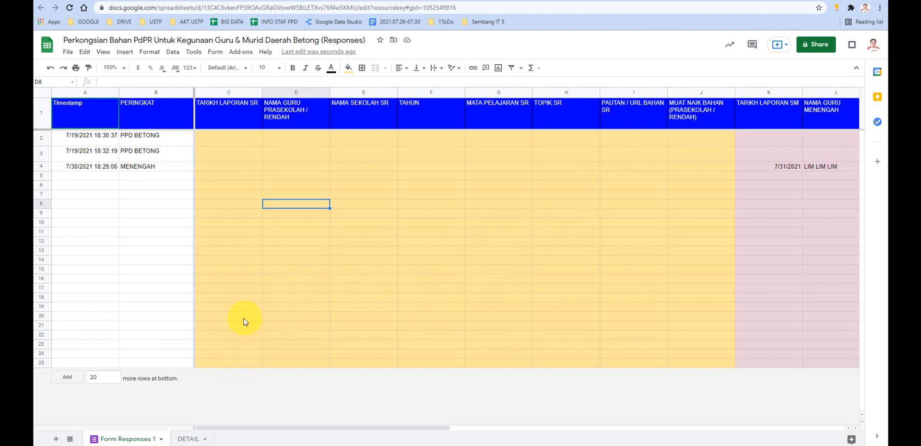
- Open the number of rows to add at the end of the response sheet for editing
left_click(92, 377)
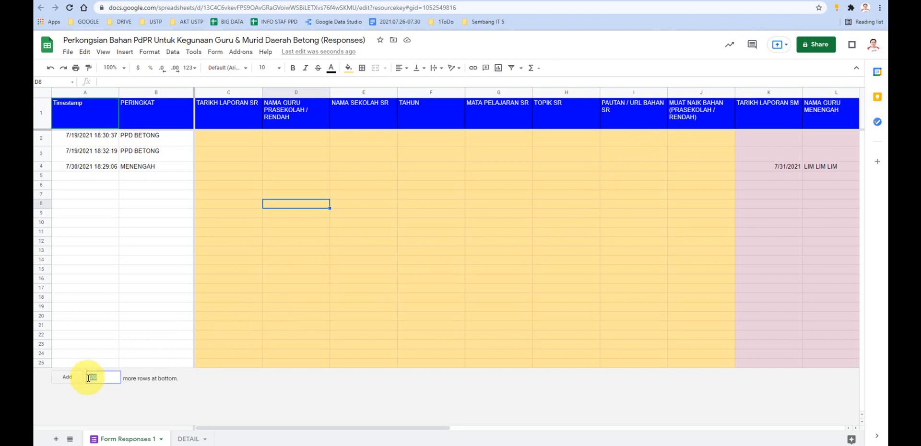
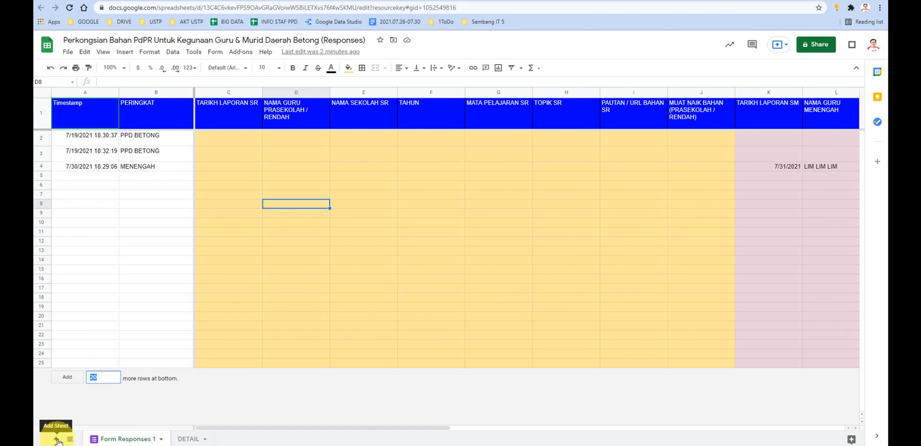
- Add a new sheet to the response spreadsheet and start an ARRAYFORMULA function in cell A1
left_click(56, 439)
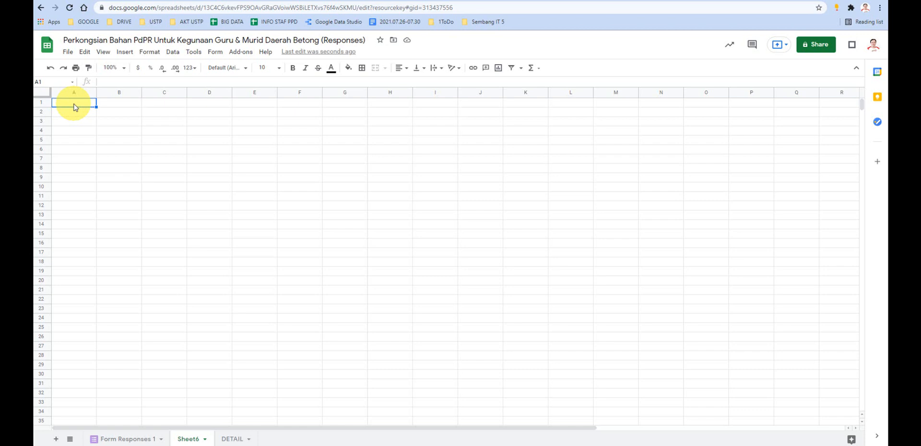
type("=ARR")
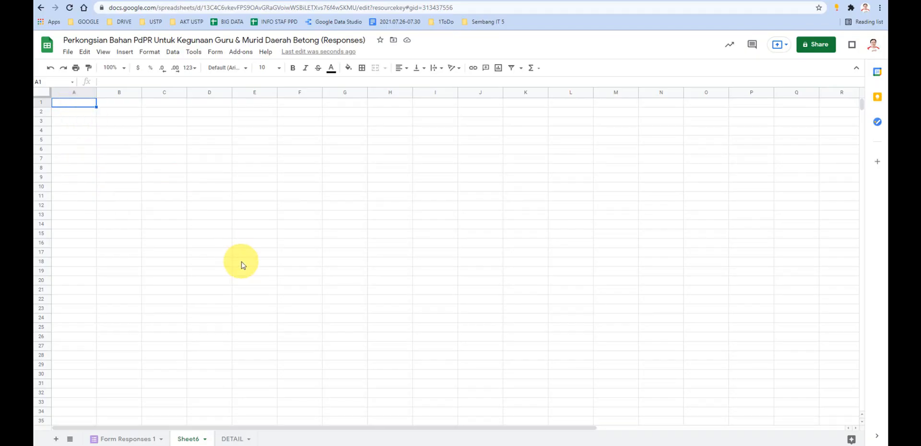
type("=AEE")
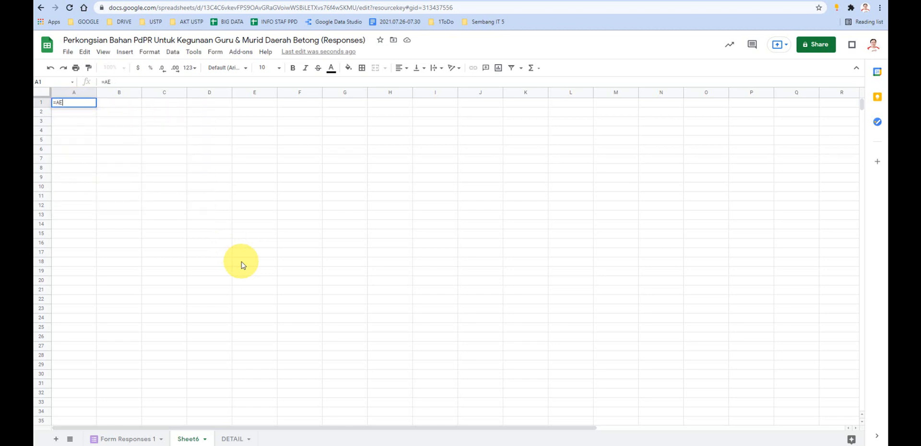
key("BackSpace")
type("RR")
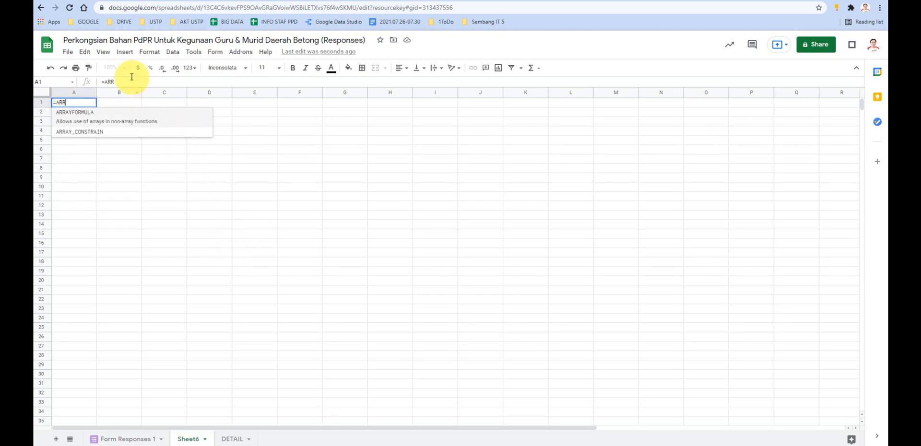
left_click(83, 120)
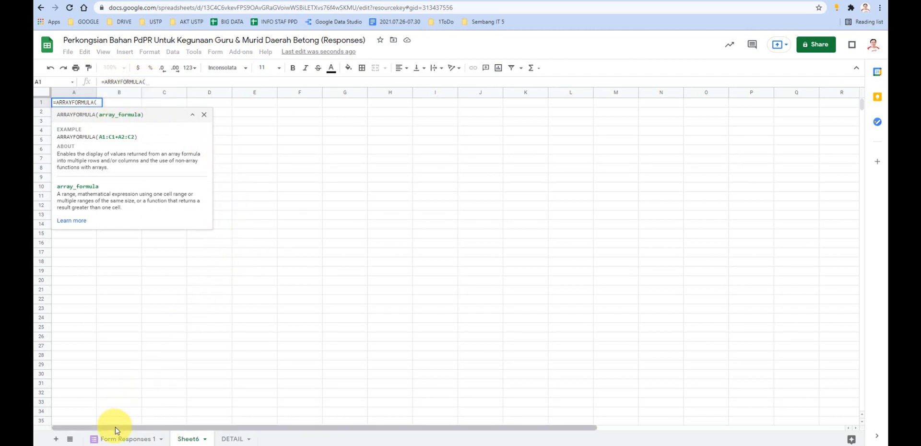
- Complete the array formula with the range A1:Z3 from the Form Responses 1 sheet
left_click(139, 439)
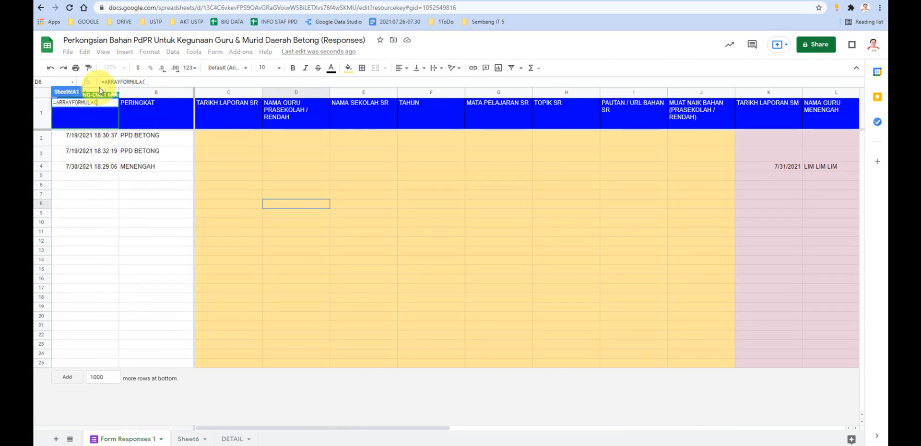
left_click_drag(91, 92, 779, 158)
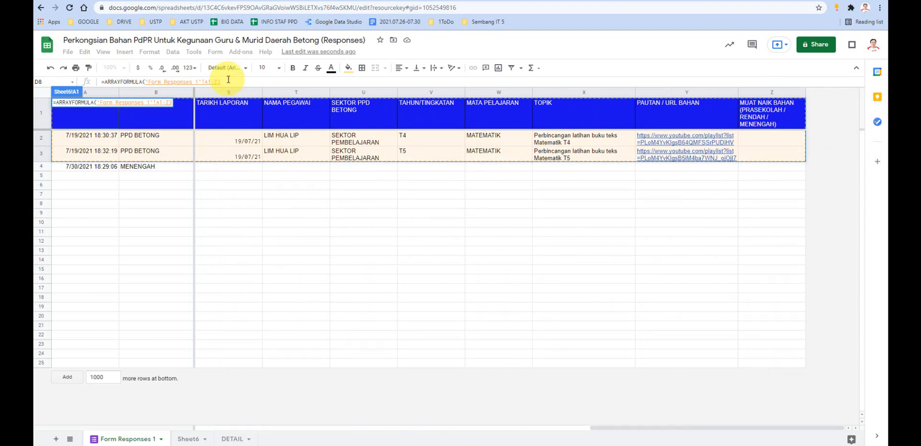
type(")")
key("Return")
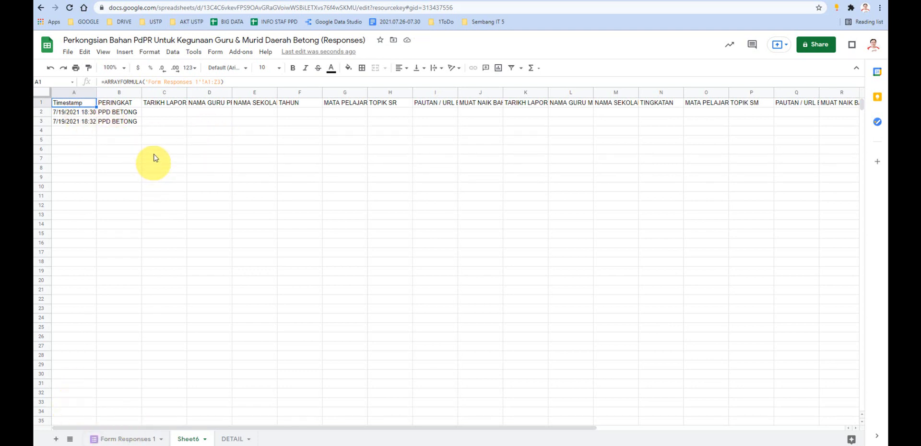
- Change the array formula in A1 to reference the whole columns 'Form Responses 1'!A:Z
left_click(222, 82)
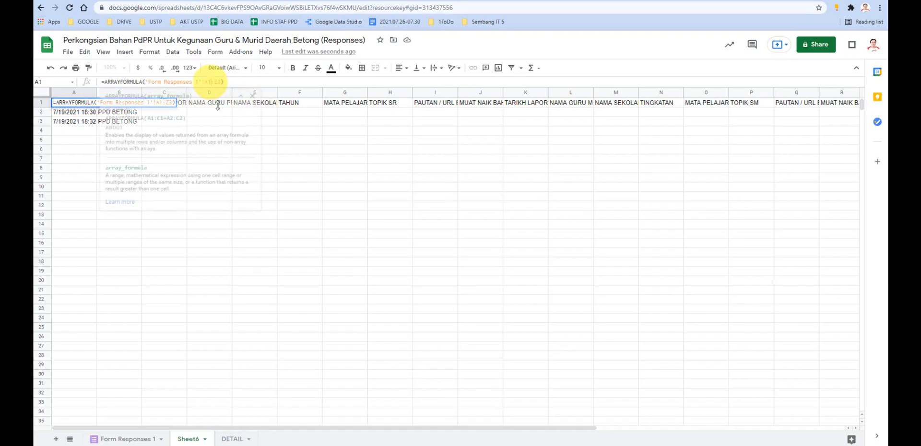
left_click(218, 83)
key("BackSpace")
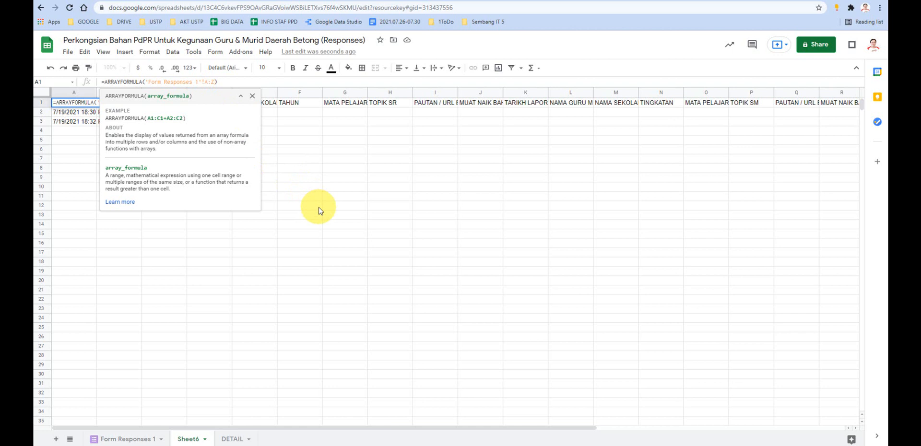
key("Return")
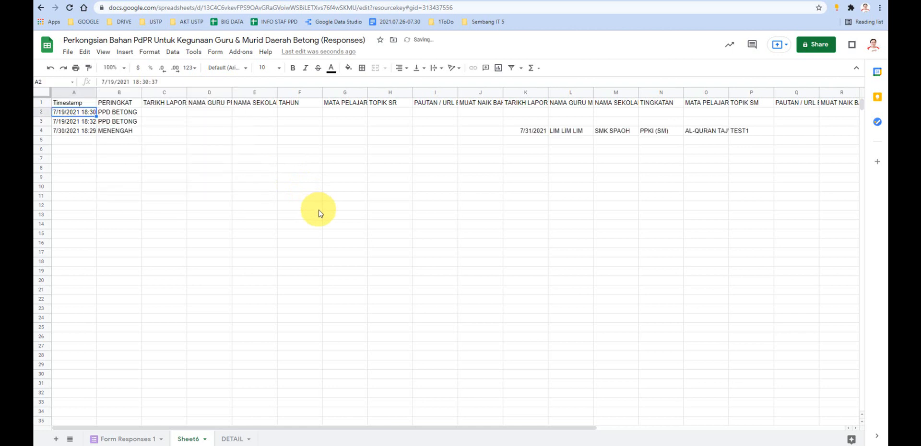
- Compare the formula in A1 of the new sheet with source columns A to Z in Form Responses 1
left_click(90, 106)
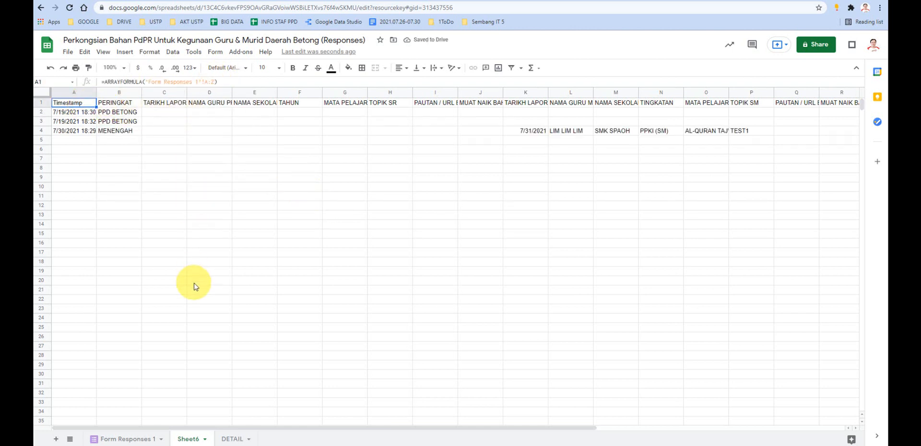
left_click(125, 438)
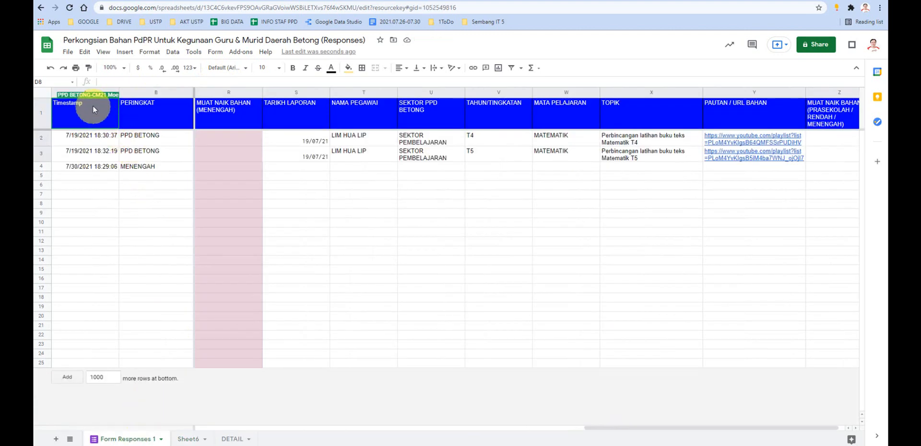
left_click_drag(90, 93, 761, 111)
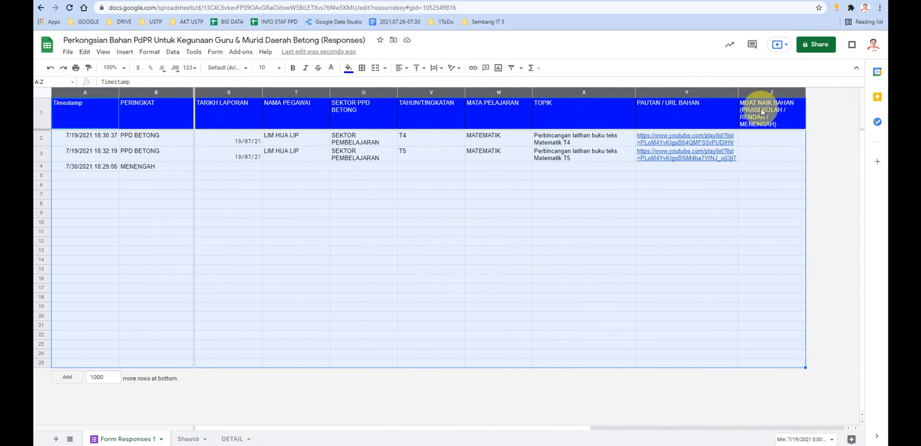
left_click(194, 439)
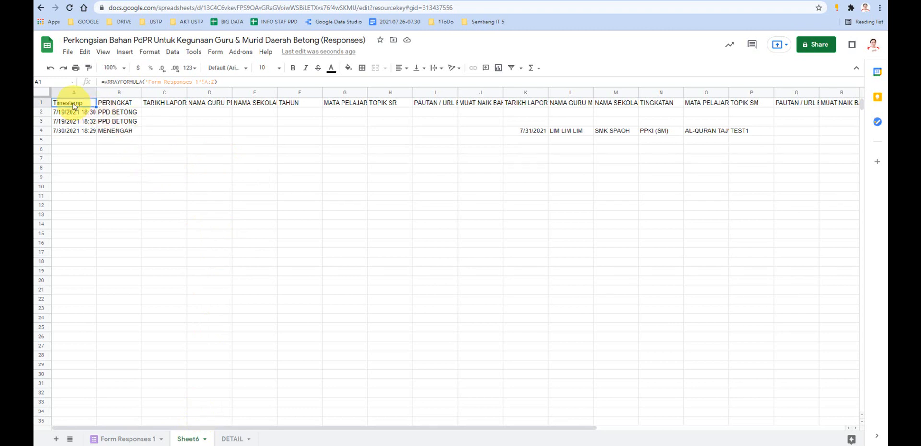
- Give header cells A1 to Z1 of the new sheet a blue fill and white text
left_click_drag(75, 105, 734, 97)
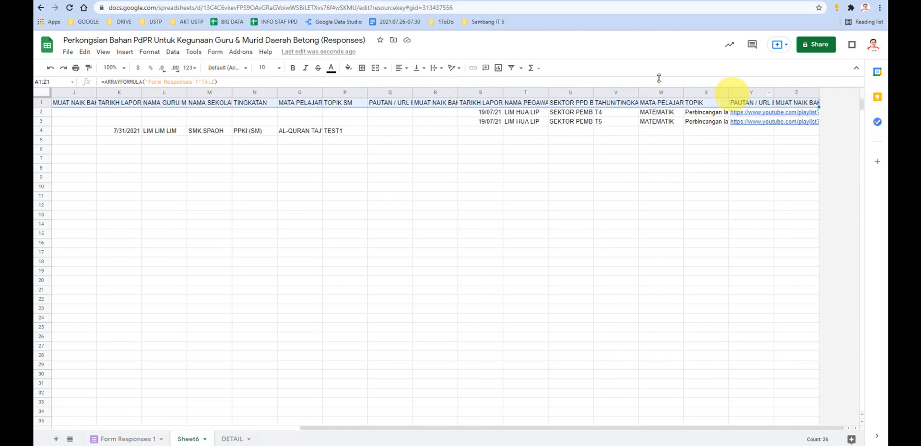
left_click(347, 68)
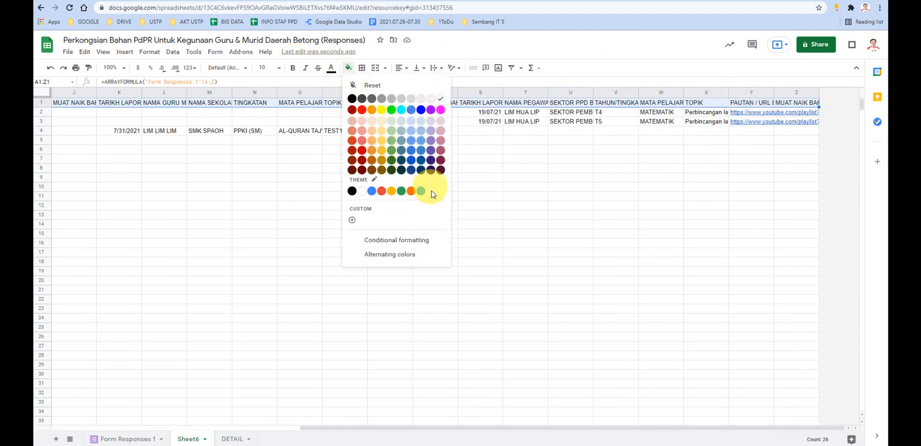
left_click(421, 110)
left_click(331, 68)
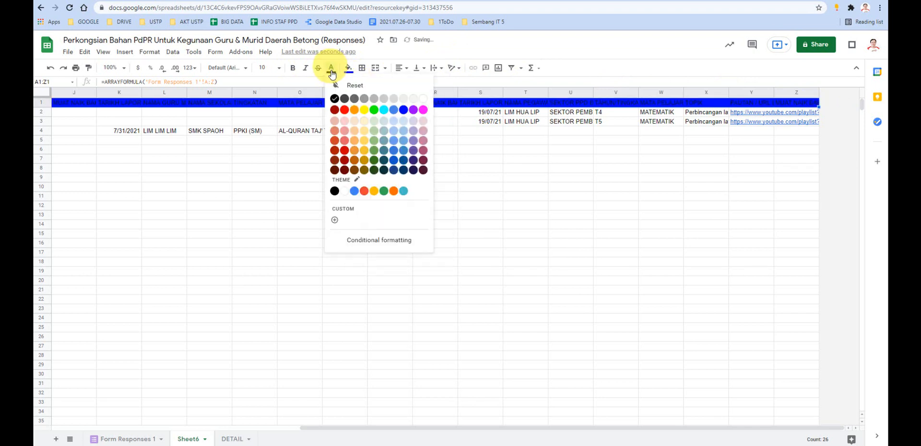
left_click(422, 98)
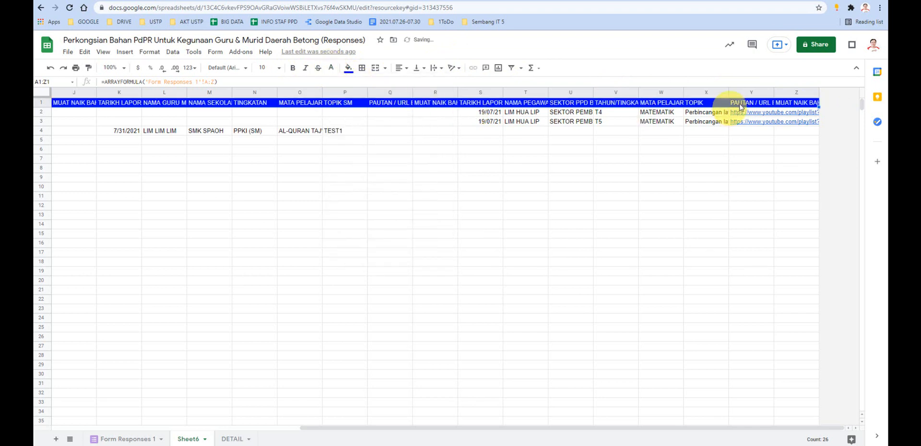
- Turn on text wrapping for header cells A1 to Z1, leaving the sheet name as it is
left_click(435, 68)
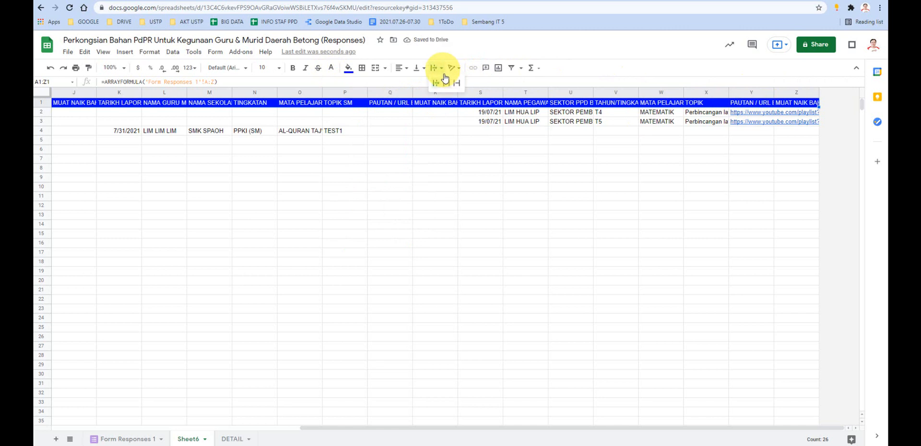
left_click(446, 83)
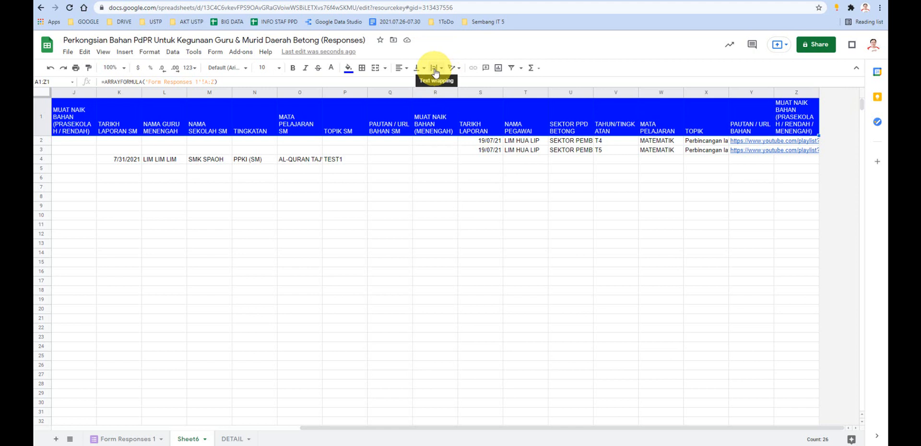
double_click(188, 438)
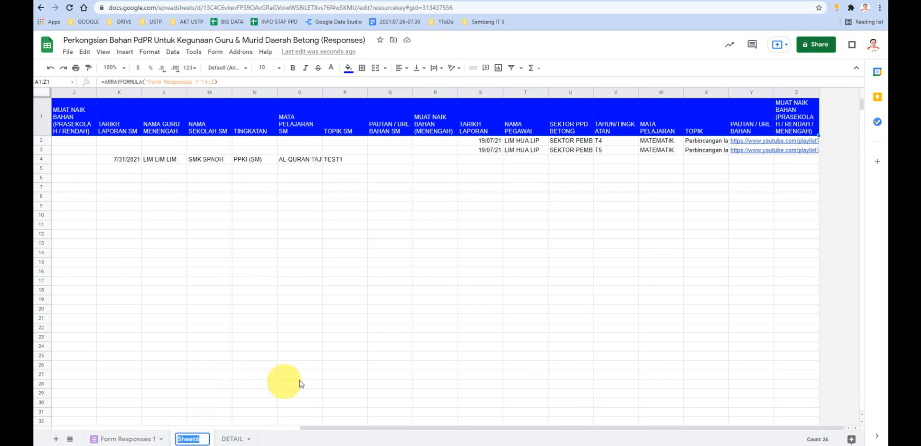
left_click(654, 263)
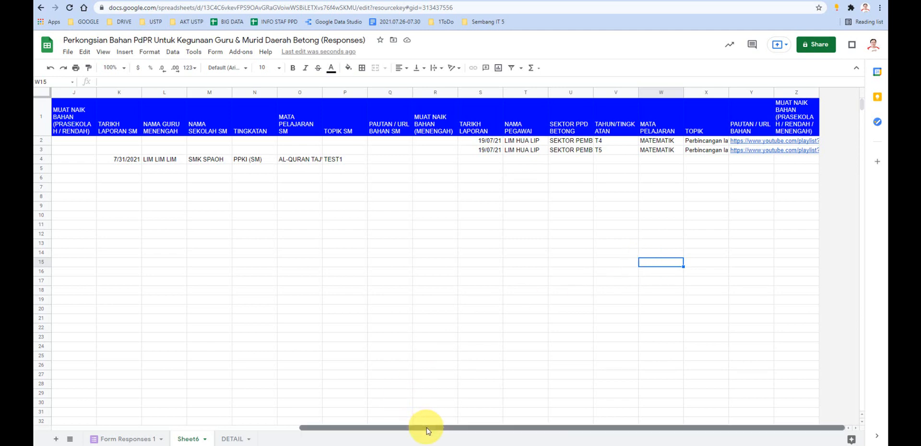
- Align header cells E1 to Z1, NAMA SEKOLAH SR through the last MUAT NAIK BAHAN column, to the top
left_click_drag(425, 428, 329, 428)
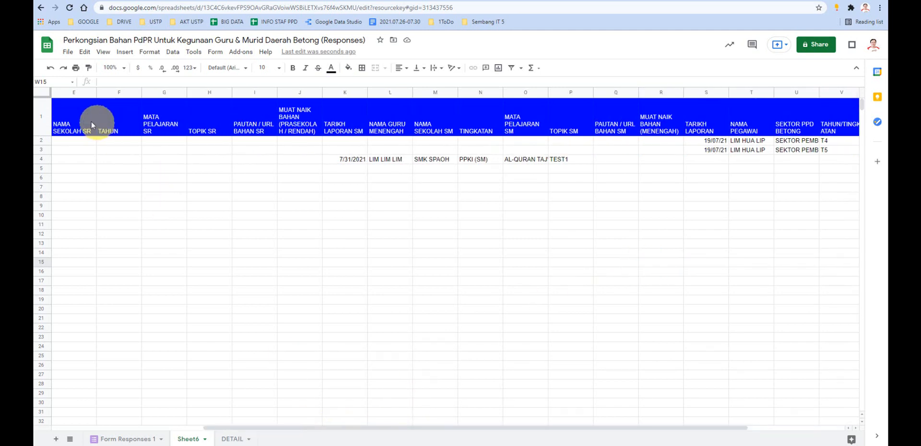
left_click_drag(91, 122, 264, 124)
left_click_drag(402, 127, 791, 123)
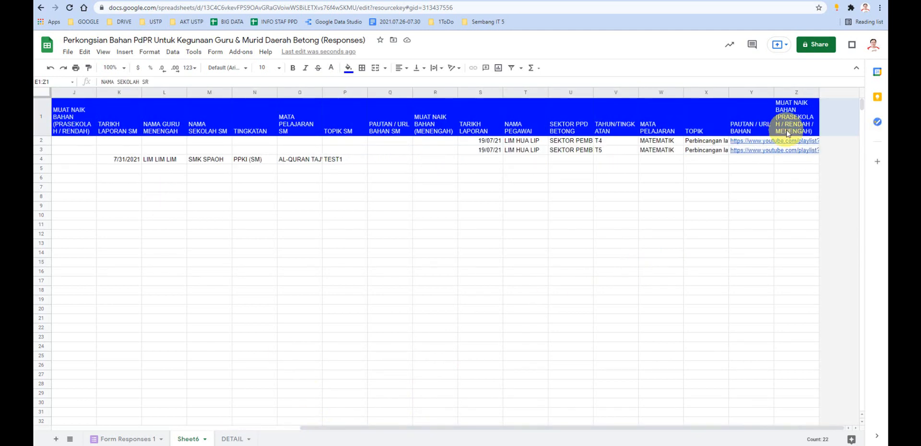
left_click(416, 68)
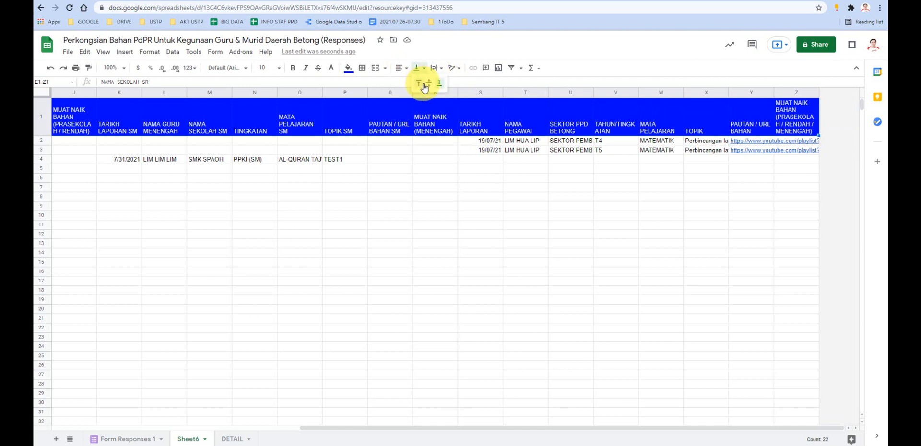
left_click(420, 84)
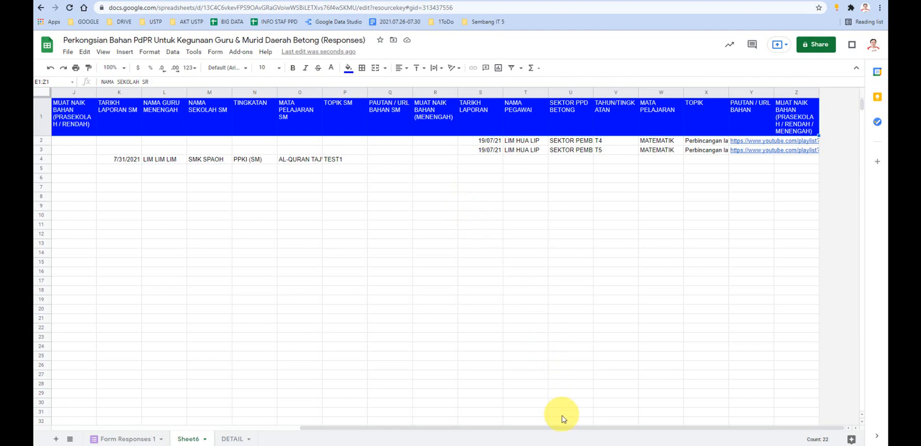
- Align header cells A1 to D1, Timestamp through NAMA GURU PRASEKOLAH / RENDAH, to the top
left_click_drag(565, 427, 296, 427)
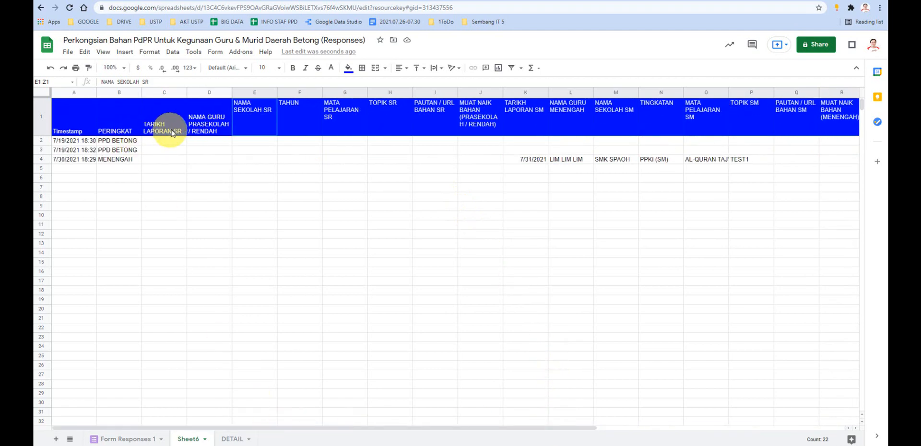
left_click_drag(219, 123, 79, 125)
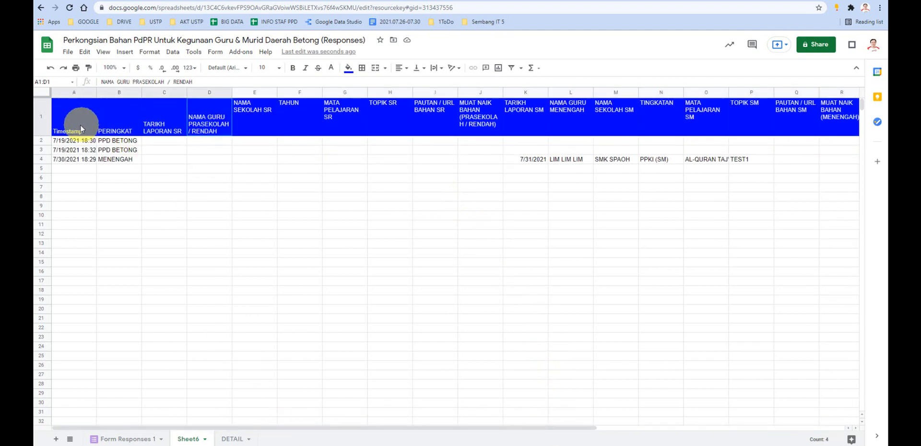
left_click(418, 68)
left_click(420, 82)
left_click(318, 226)
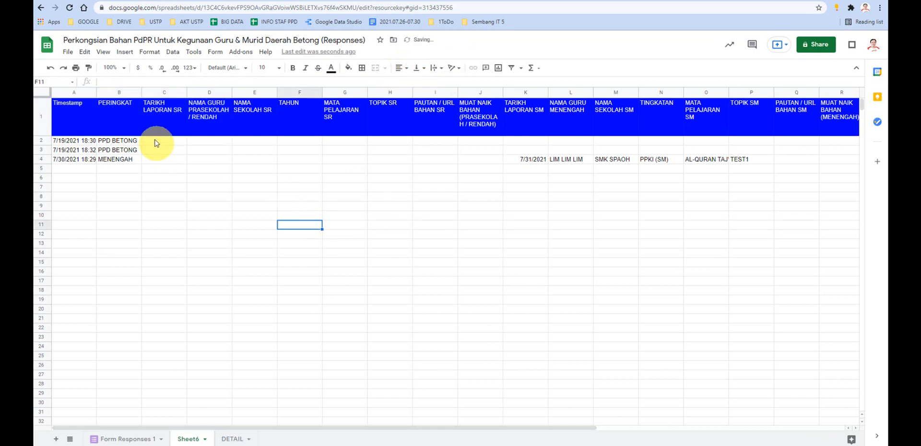
- Try freezing up to the current column A with columns A and B selected, and undo the freeze
left_click_drag(81, 95, 113, 91)
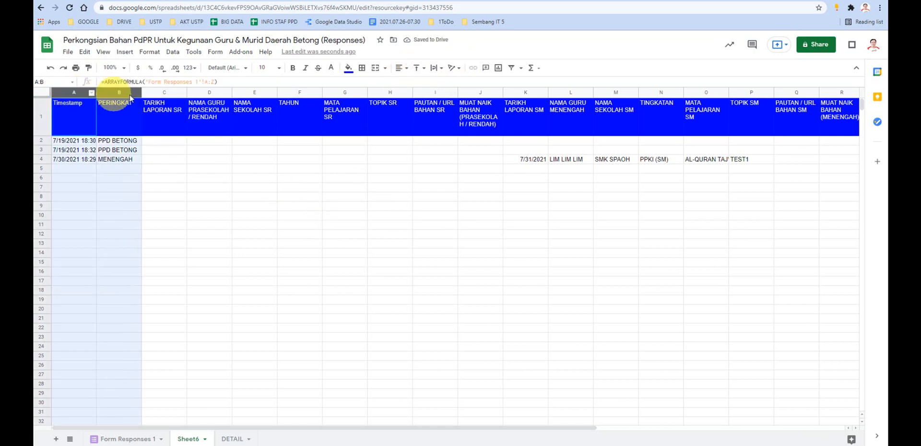
left_click(103, 51)
mouse_move(123, 70)
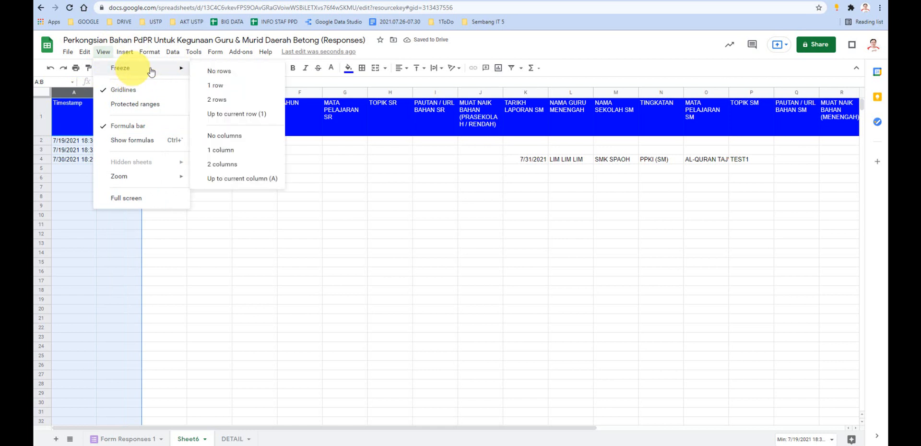
left_click(228, 179)
left_click(211, 234)
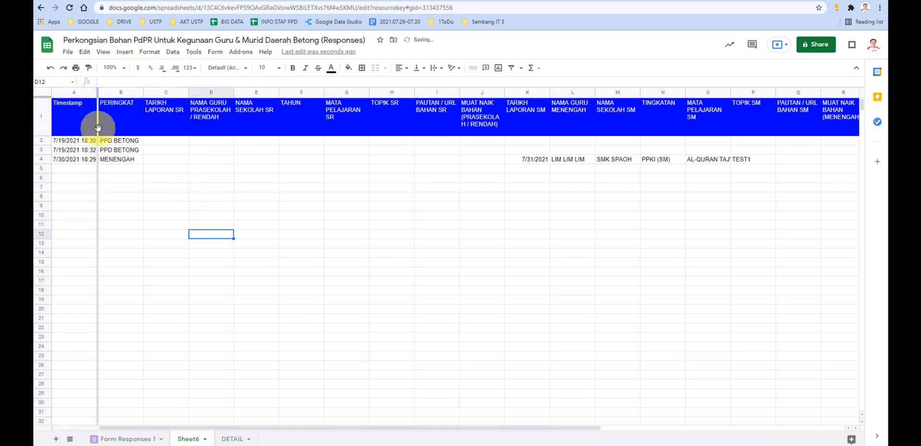
key("ctrl+z")
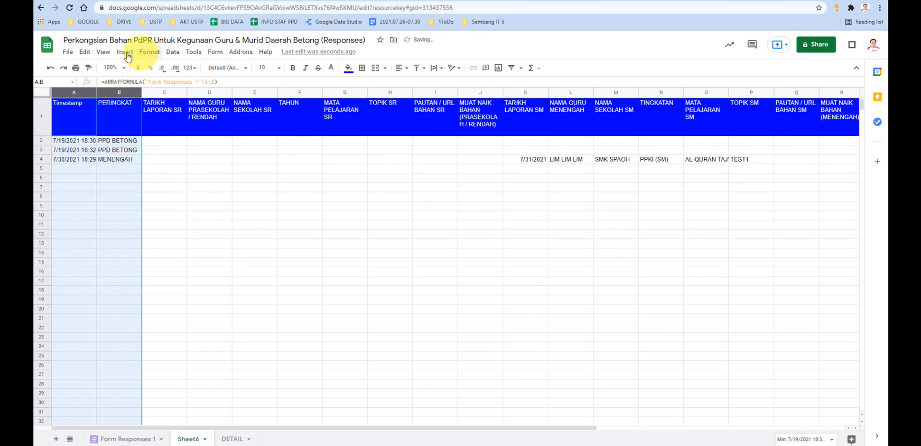
- Freeze the first two columns, Timestamp and PERINGKAT, on Sheet6
left_click(104, 54)
mouse_move(118, 68)
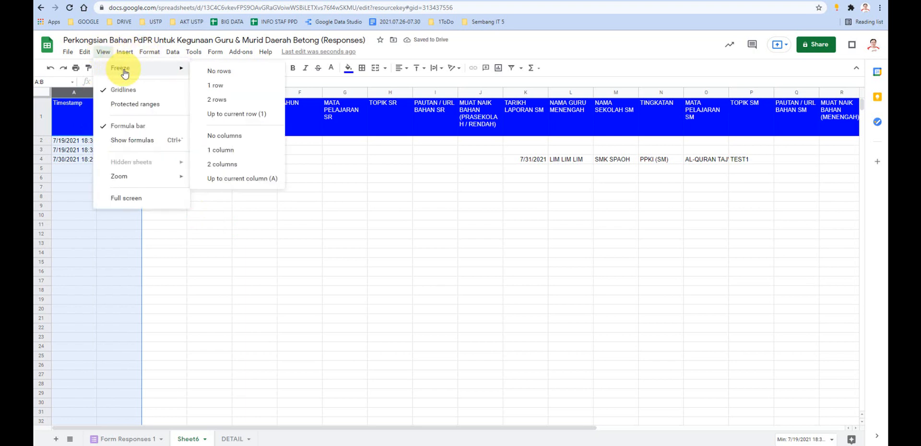
left_click(235, 168)
left_click(211, 234)
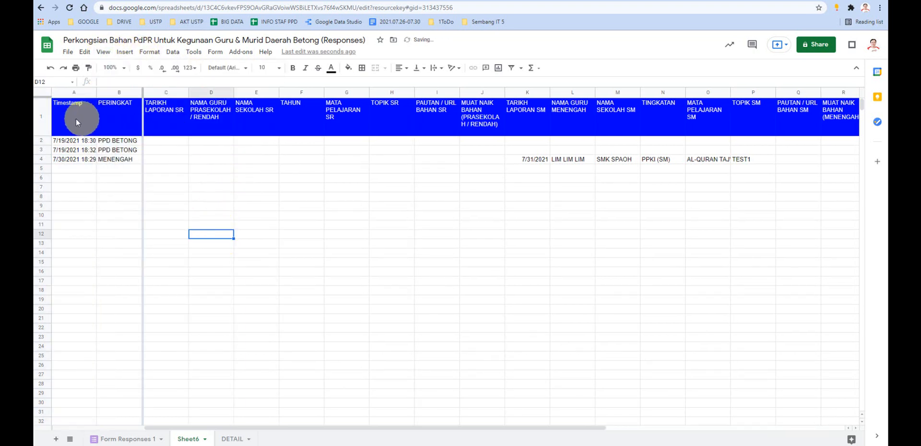
- Freeze header row 1 on Sheet6 so it stays in place above the responses
left_click(40, 115)
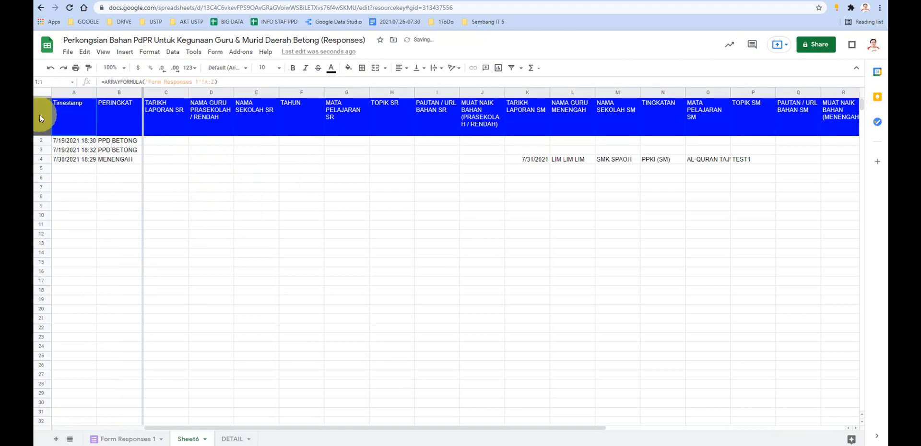
left_click(114, 54)
mouse_move(120, 67)
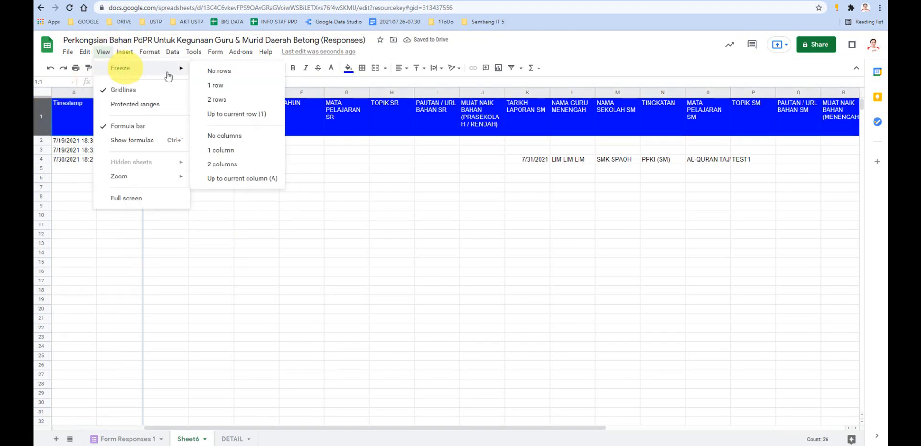
left_click(242, 113)
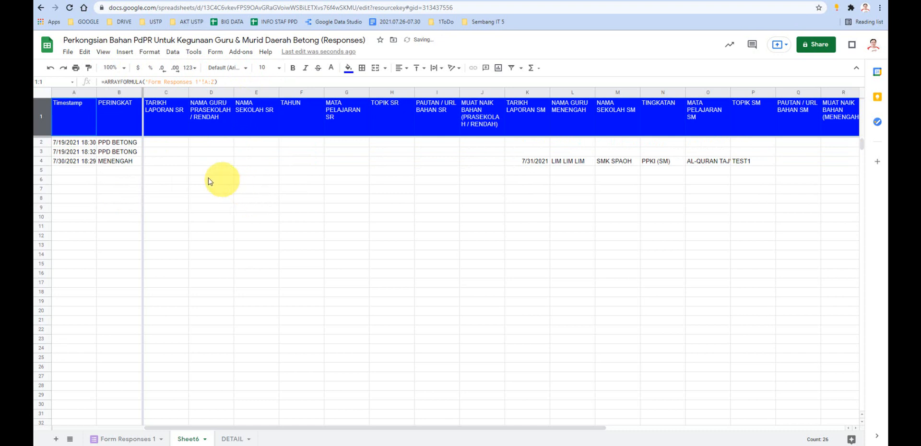
left_click_drag(166, 95, 652, 126)
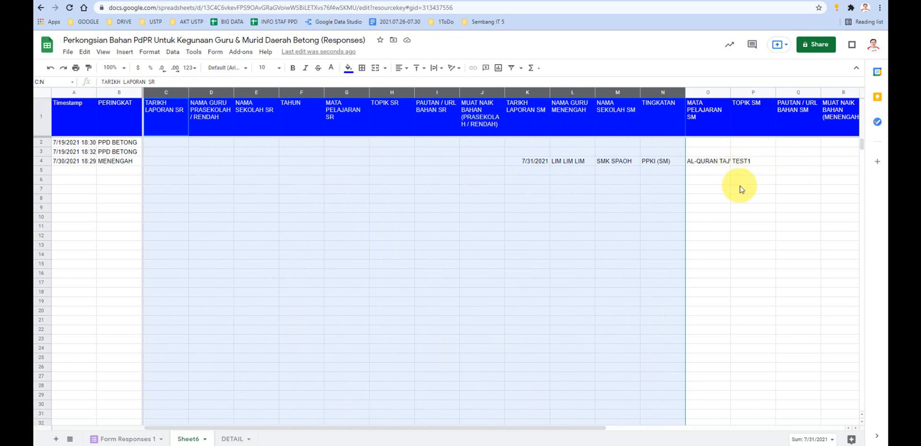
left_click(774, 200)
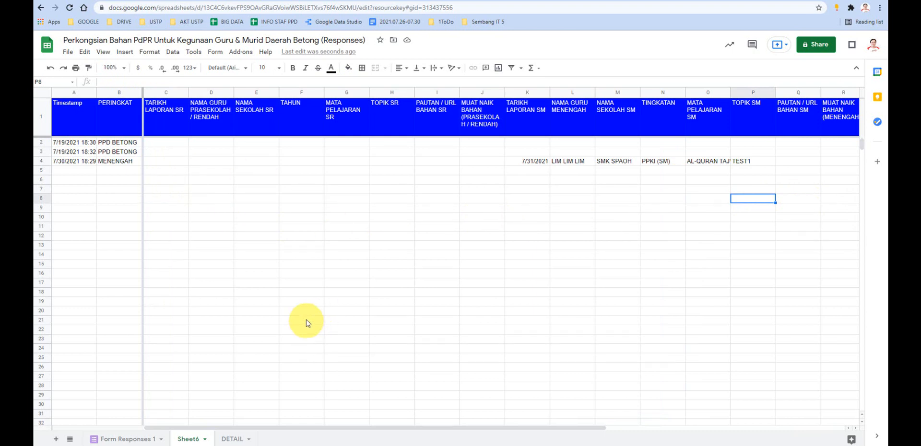
scroll(284, 245, "down", 3)
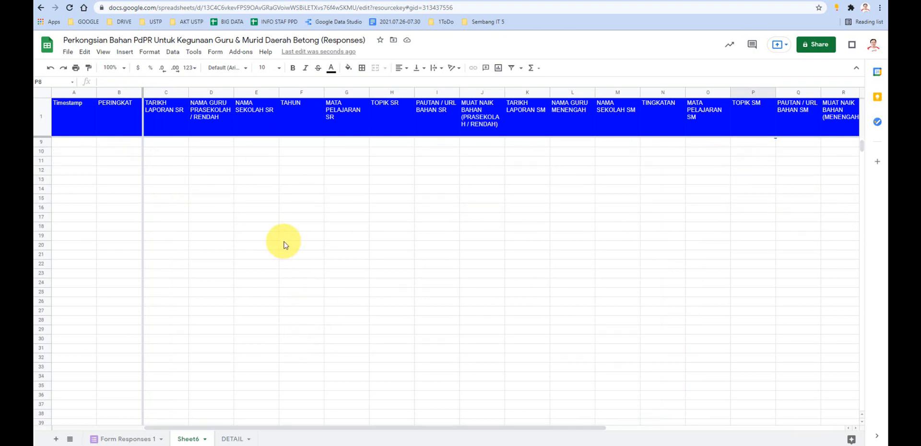
scroll(284, 244, "up", 2)
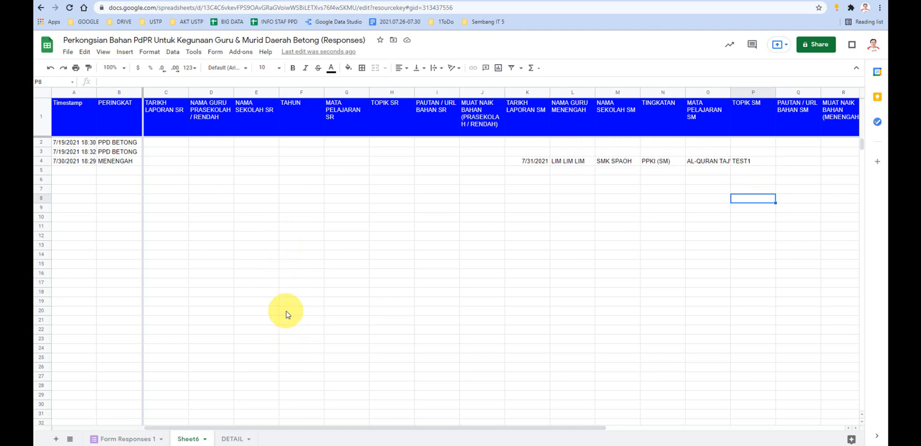
- Rename Sheet6 as FORMATED
left_click(132, 438)
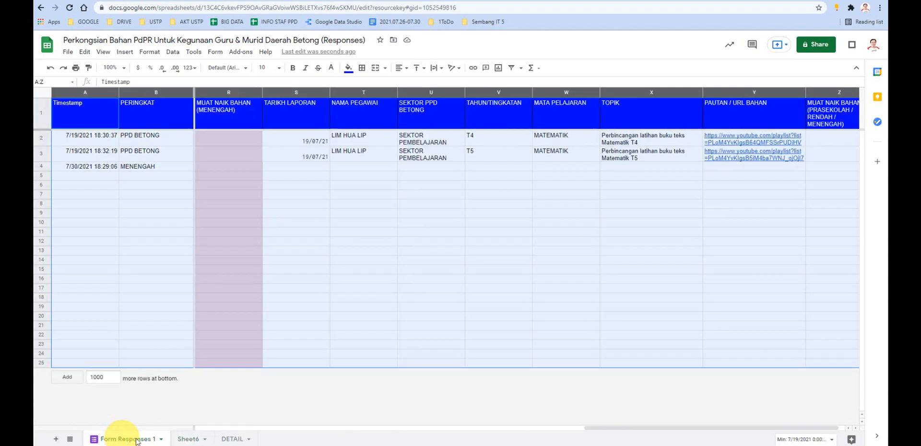
left_click(188, 439)
double_click(194, 439)
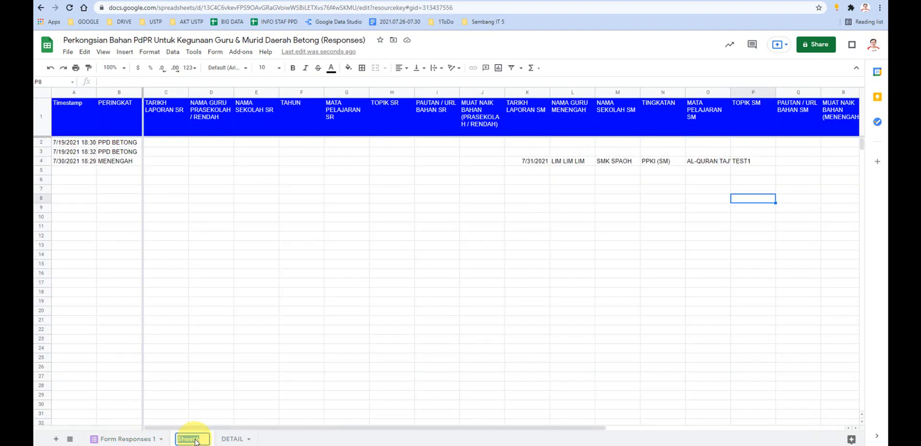
type("FORMATED")
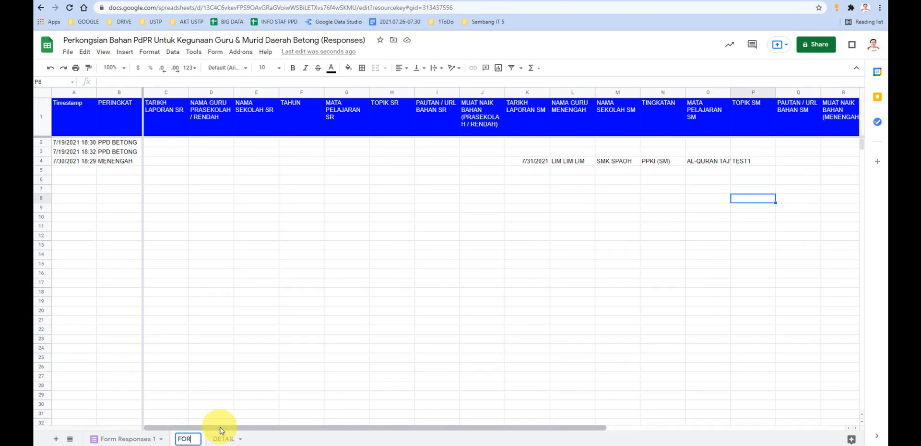
left_click(229, 360)
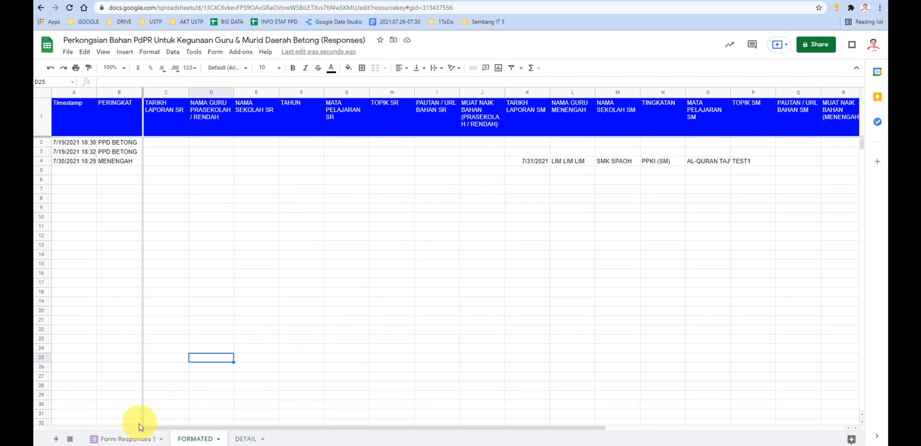
- Compare with the Form Responses 1 sheet and fill cells C2 to L28 on the FORMATED sheet with light pink
left_click(127, 438)
left_click(363, 260)
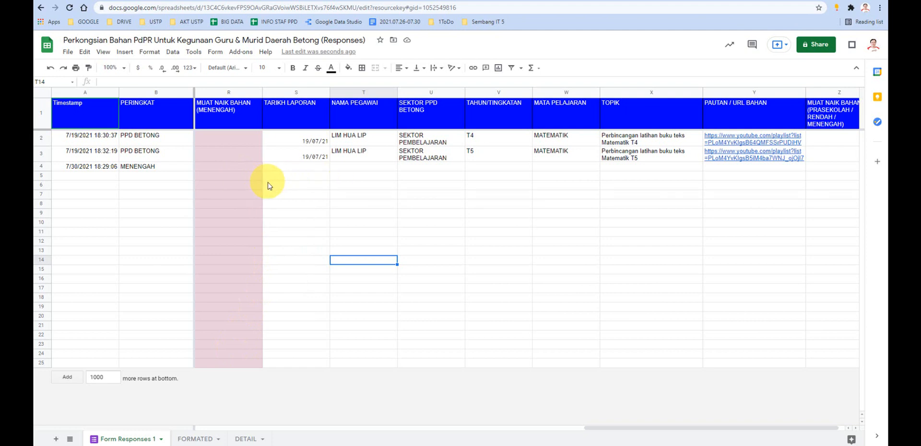
left_click(193, 439)
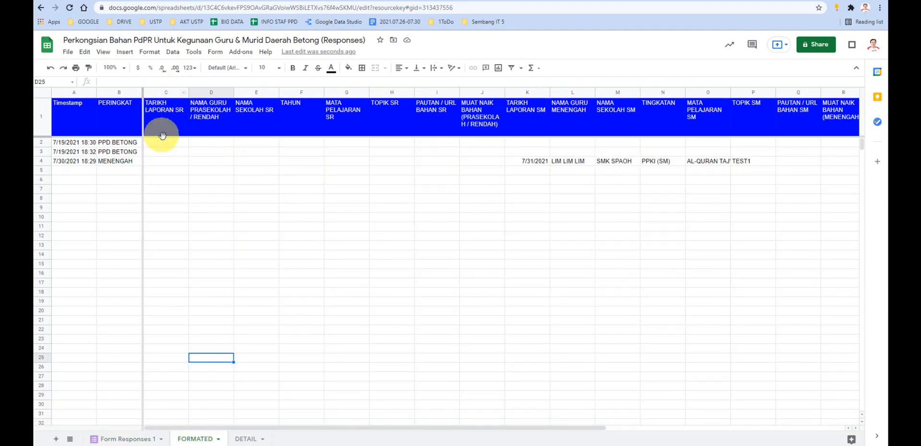
left_click_drag(163, 141, 594, 387)
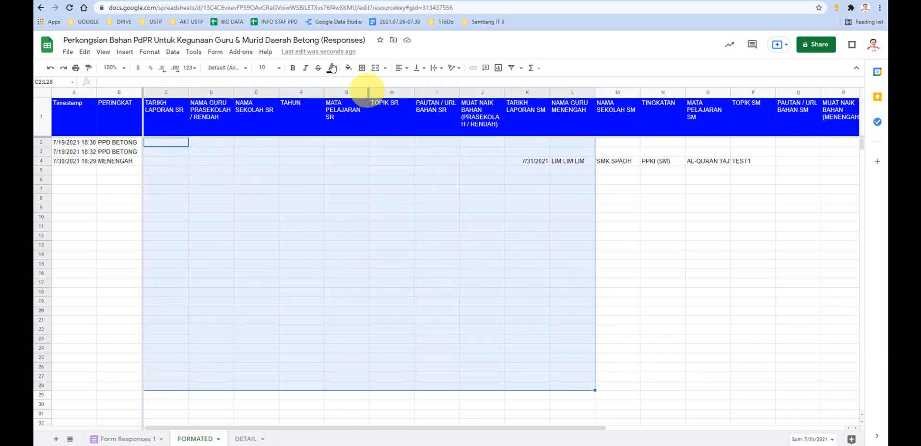
left_click(348, 67)
left_click(438, 121)
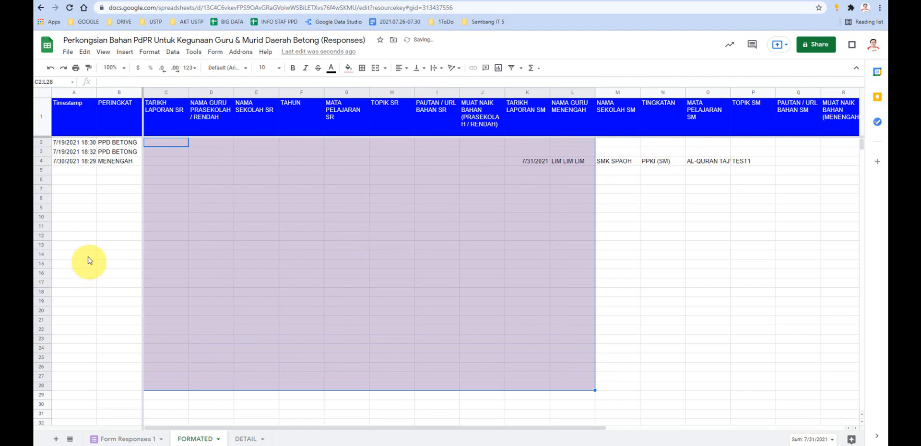
- Delete the empty rows 8 to 1000 from the FORMATED sheet
left_click(42, 198)
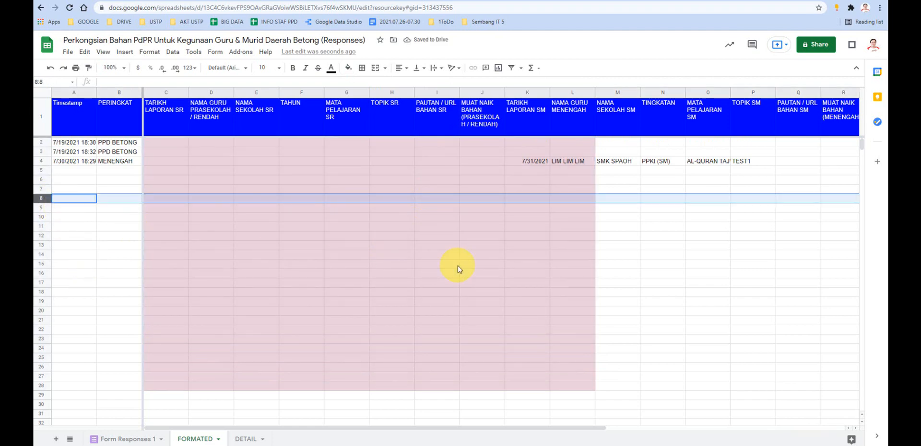
key("ctrl+shift+Down")
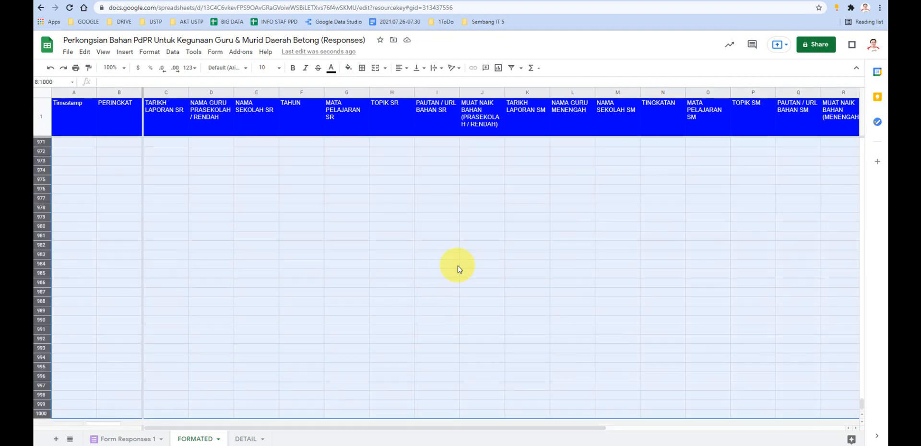
right_click(406, 193)
left_click(406, 220)
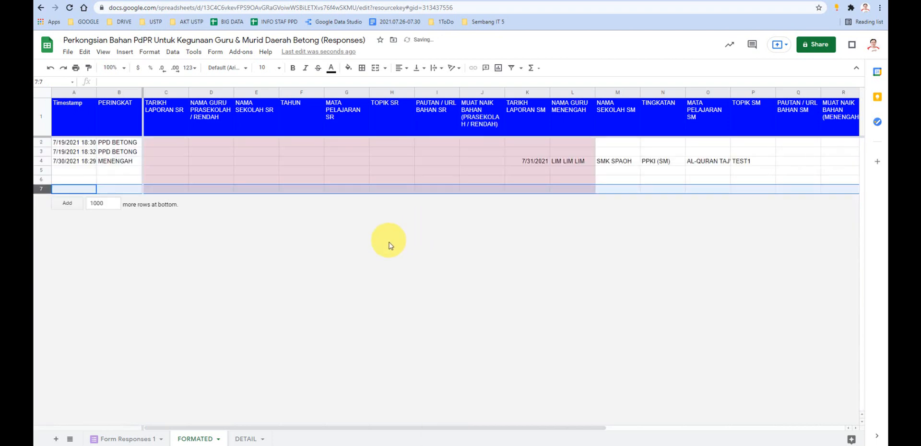
left_click_drag(592, 427, 495, 376)
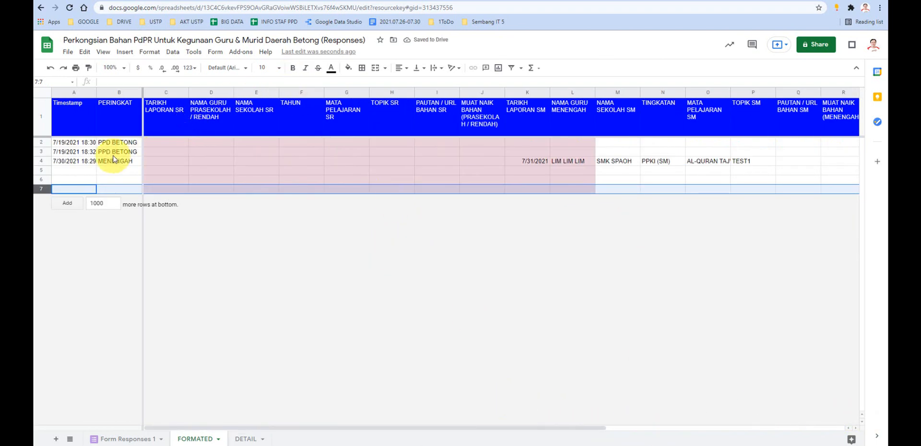
- Review the shaded response cells and the ARRAYFORMULA in cell A1 of the FORMATED sheet without changing them
left_click(67, 170)
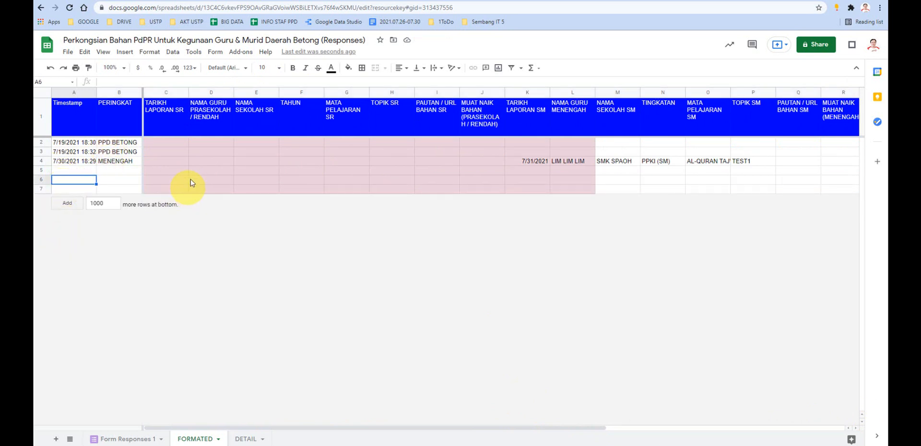
left_click(183, 152)
left_click_drag(205, 164, 574, 181)
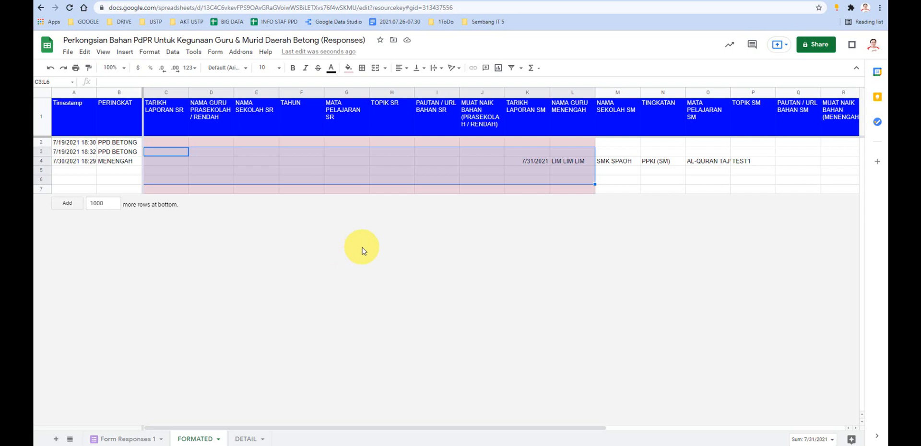
left_click(84, 117)
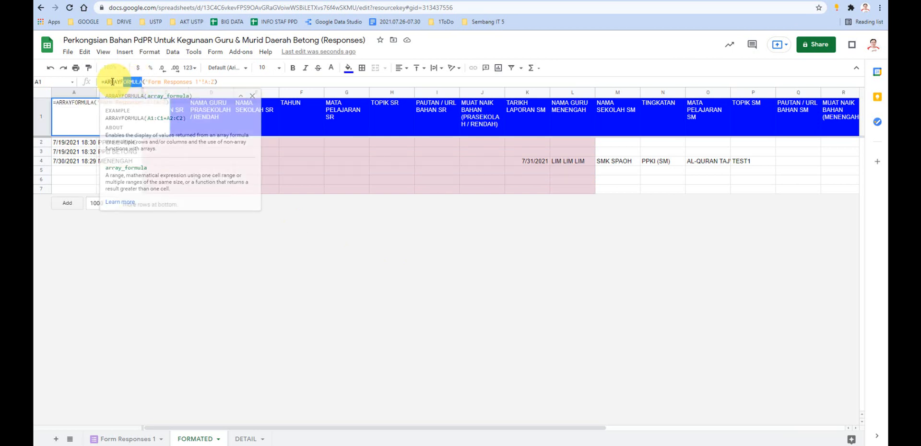
left_click(357, 287)
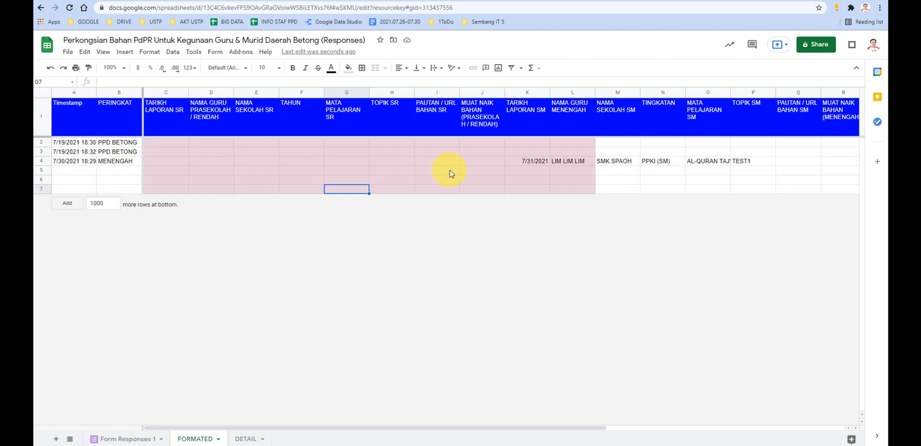
- Switch to Google Meet, read the in-call messages, and return to the response spreadsheet
left_click(235, 0)
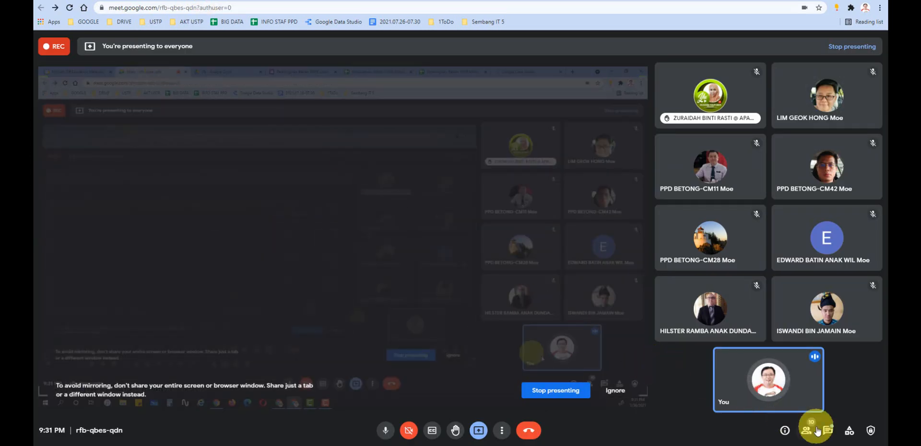
left_click(829, 431)
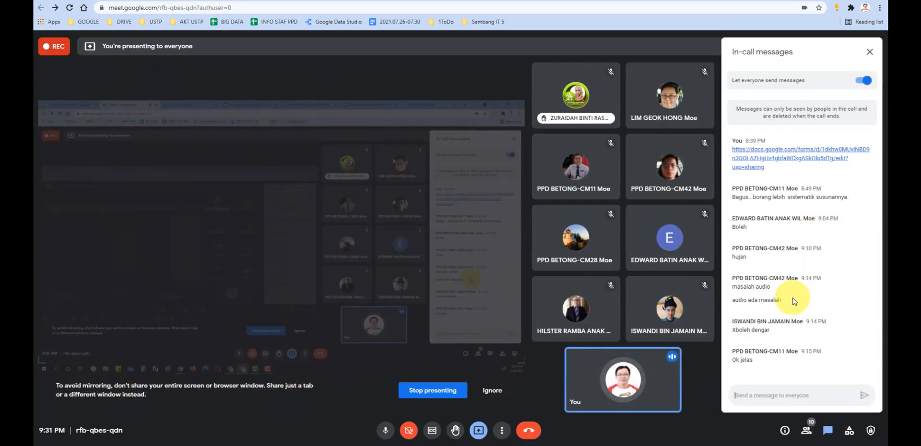
left_click_drag(752, 256, 731, 256)
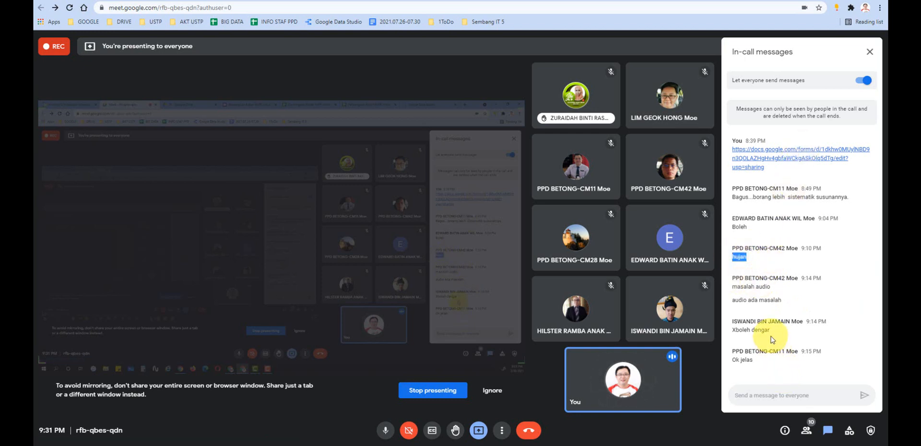
left_click(868, 54)
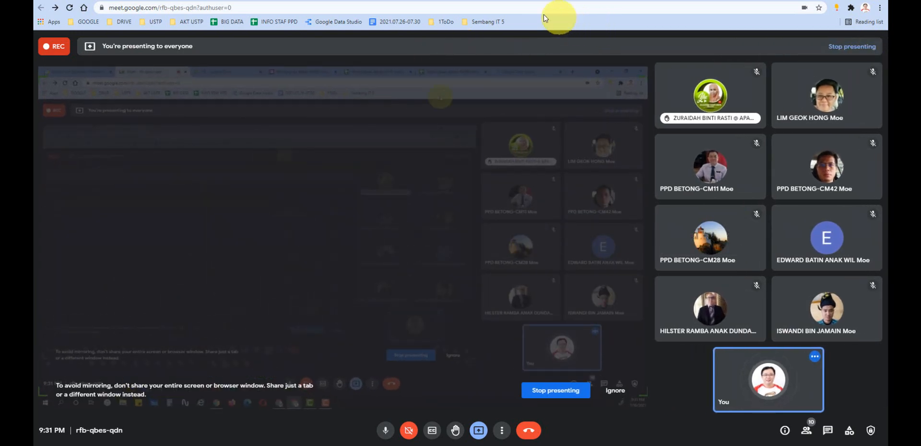
left_click(505, 1)
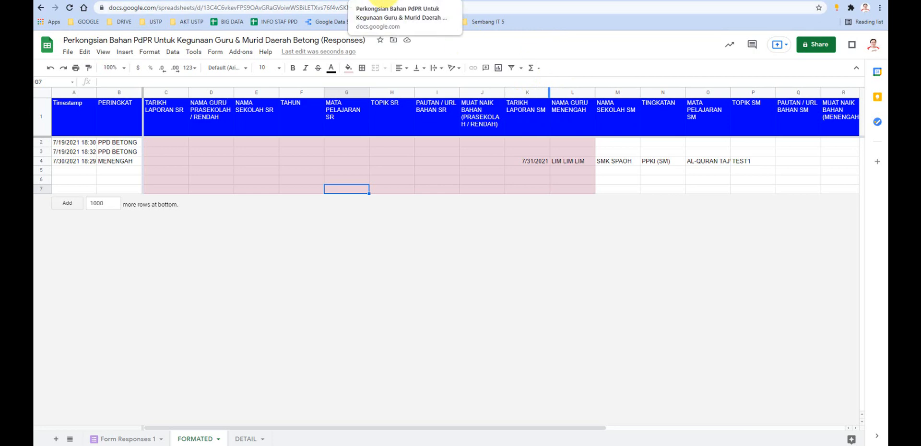
- Bring up the Form Responses 1 sheet and select rows 2 to 6 to examine the original responses
left_click(593, 1)
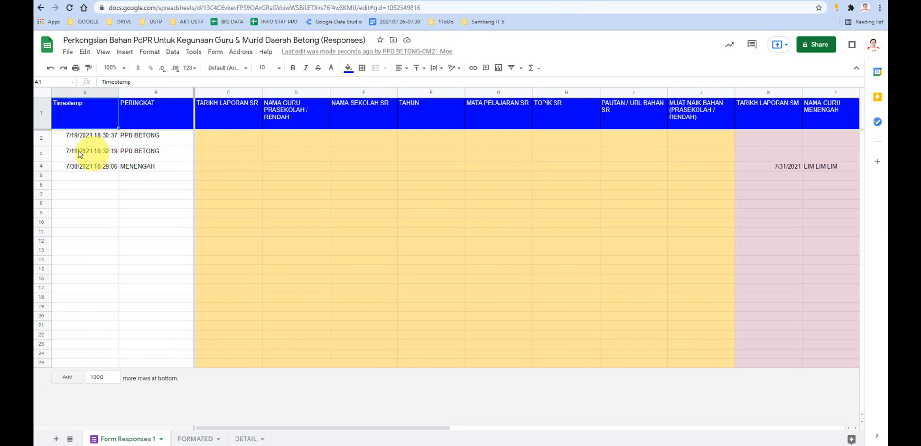
left_click(42, 142)
left_click_drag(44, 152, 44, 185)
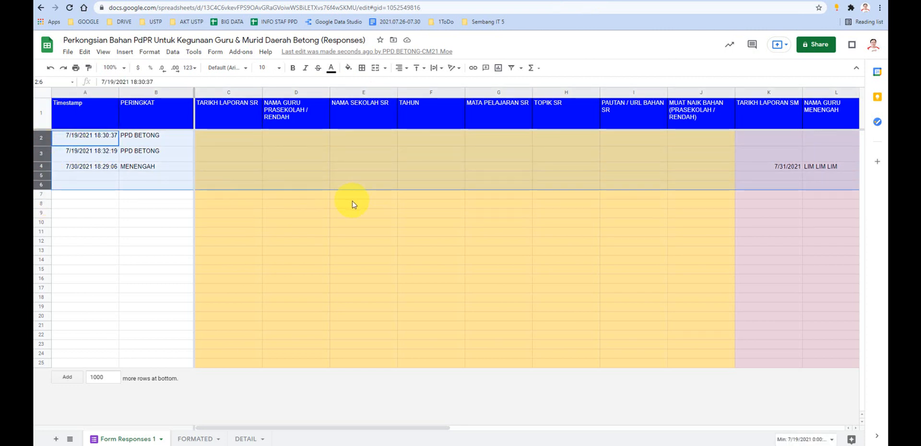
- Switch to the Data Studio home page and highlight its address, datastudio.google.com
left_click(713, 1)
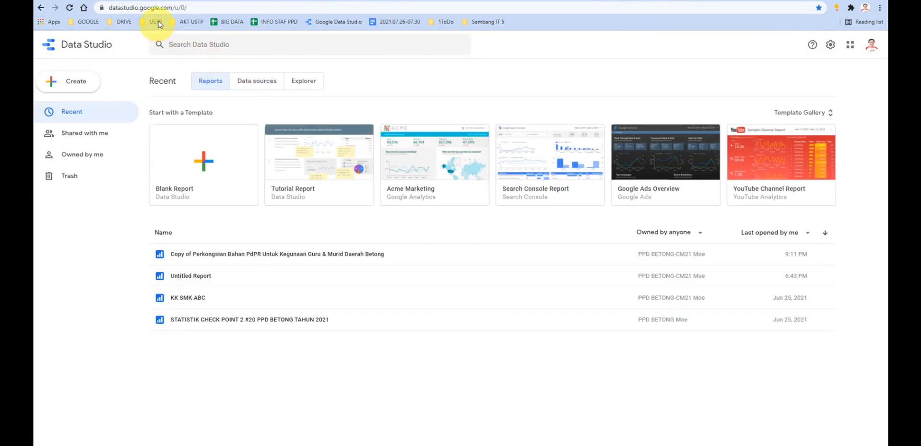
left_click_drag(173, 8, 82, 18)
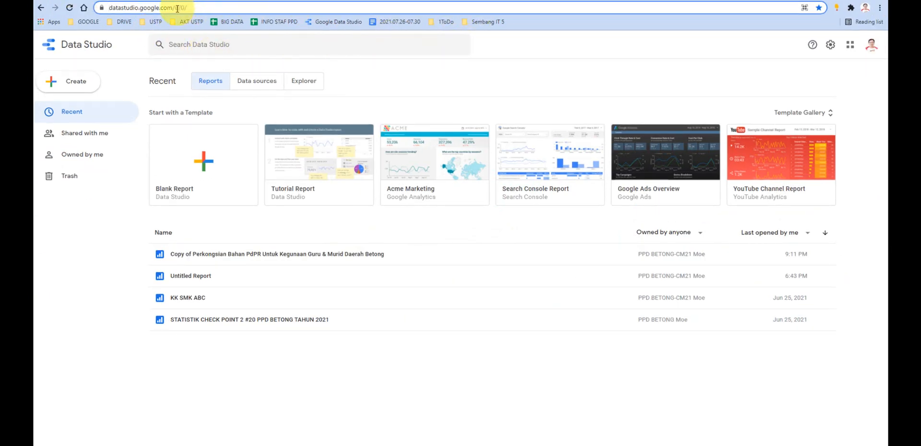
left_click_drag(193, 7, 122, 9)
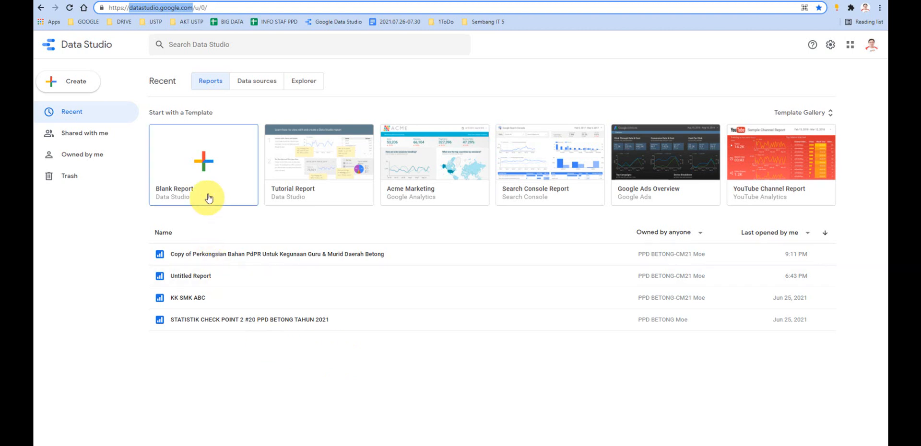
left_click(205, 167)
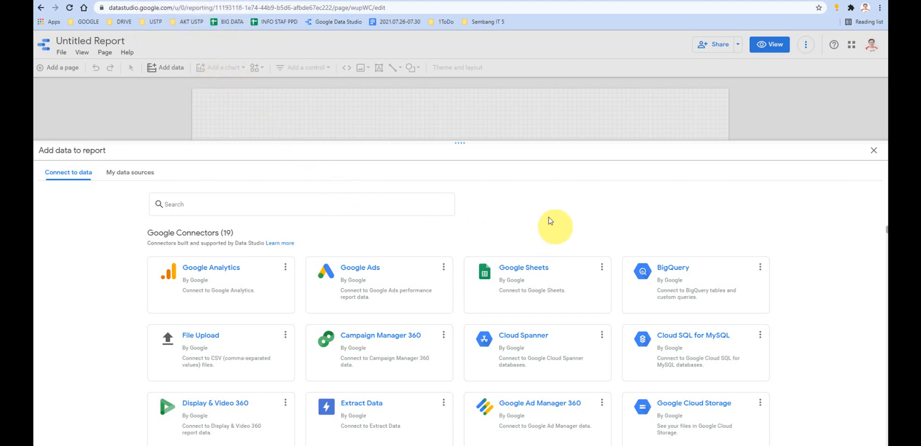
left_click(192, 1)
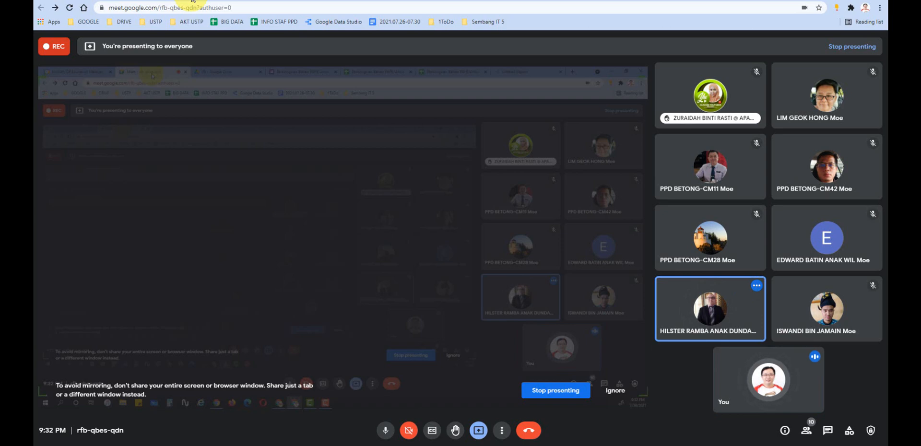
left_click(694, 1)
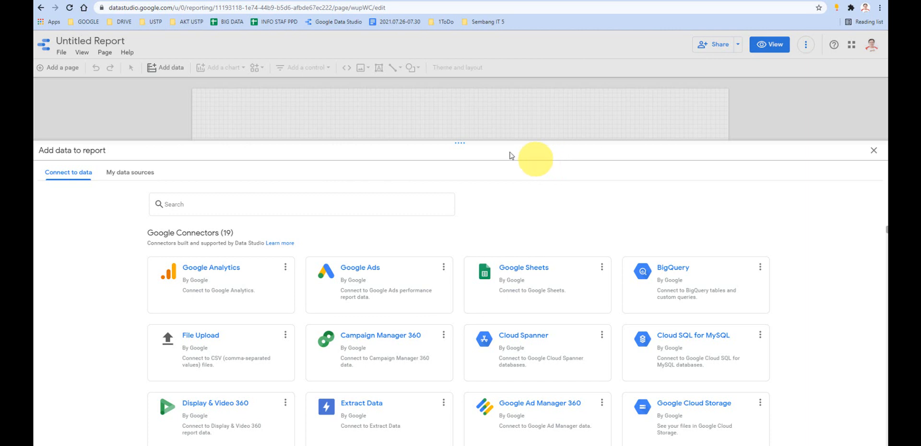
left_click(187, 1)
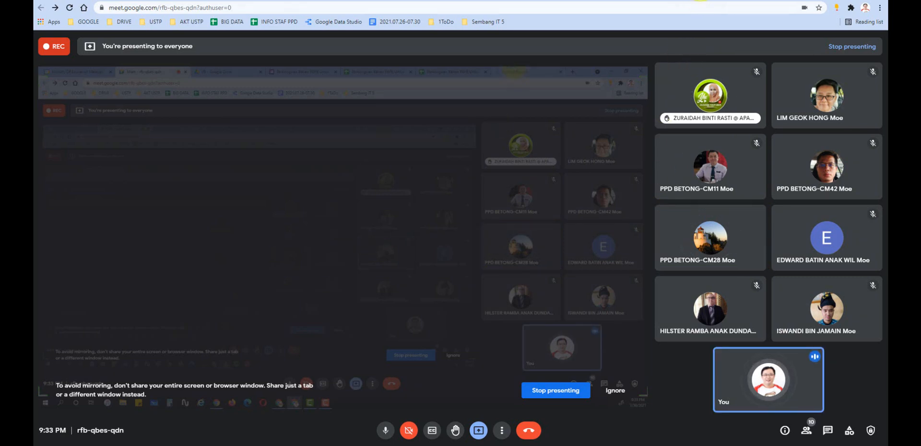
left_click(700, 0)
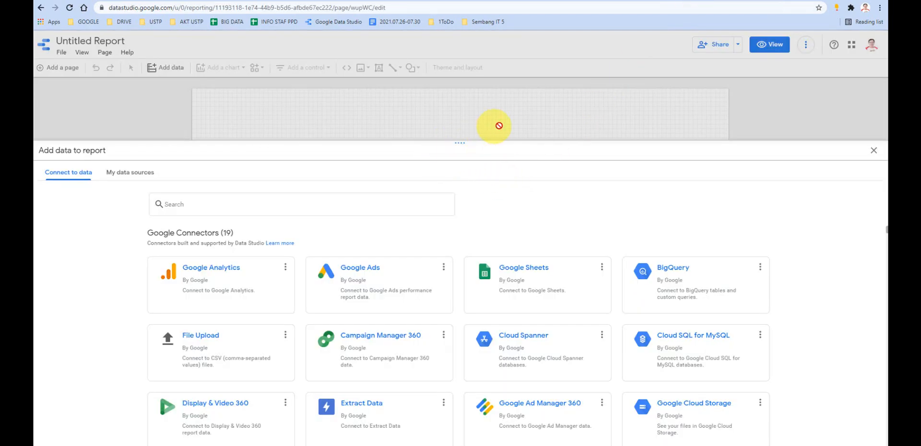
left_click(874, 150)
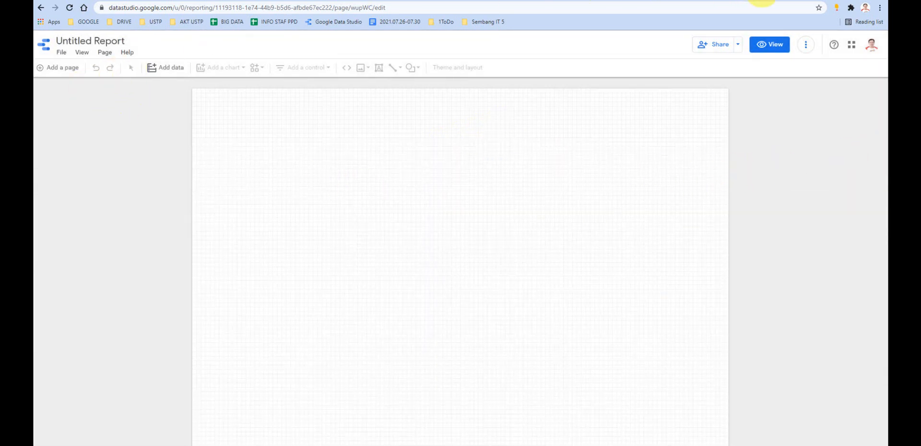
left_click_drag(178, 8, 518, 11)
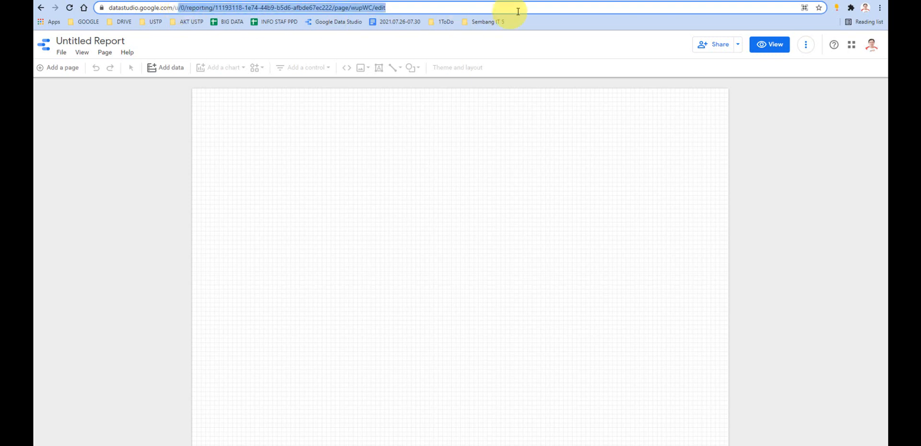
key("BackSpace")
key("BackSpace")
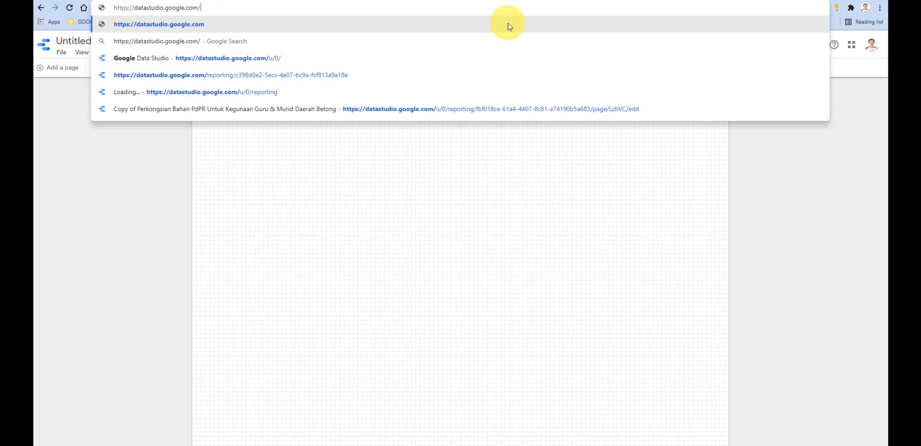
left_click(509, 25)
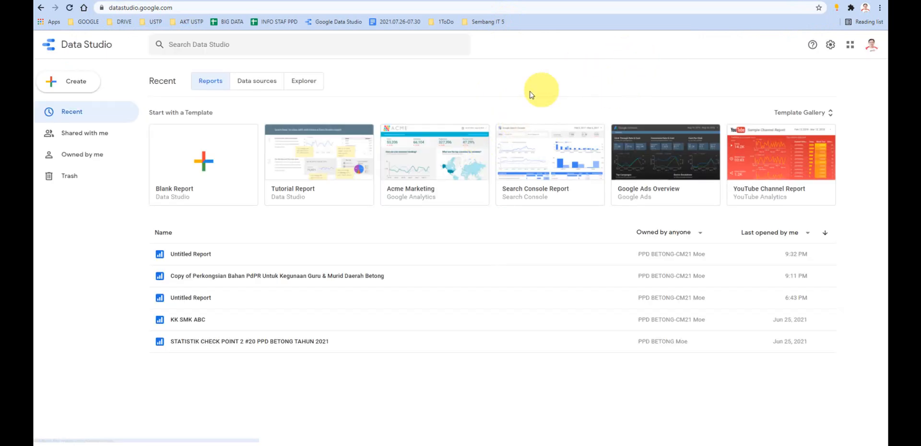
- Create a blank report with the Google Sheets connector and choose the Perkongsian Bahan PdPR Untuk Kegunaan Guru & Murid Daerah Betong responses spreadsheet
left_click(207, 170)
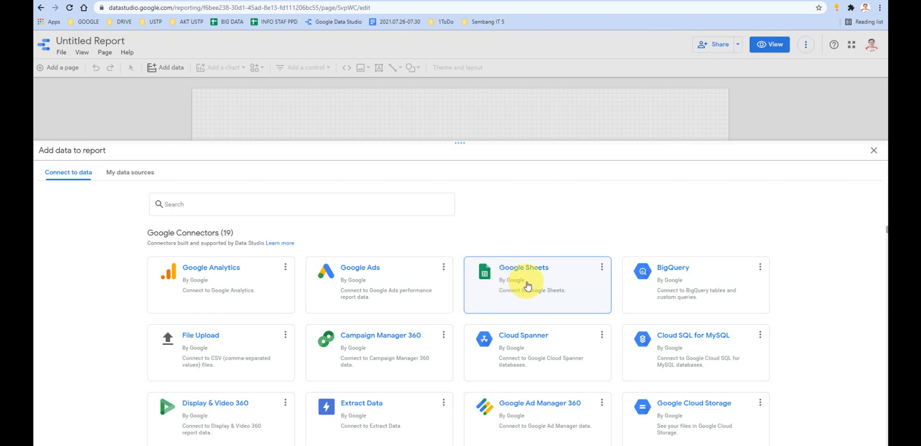
left_click(527, 286)
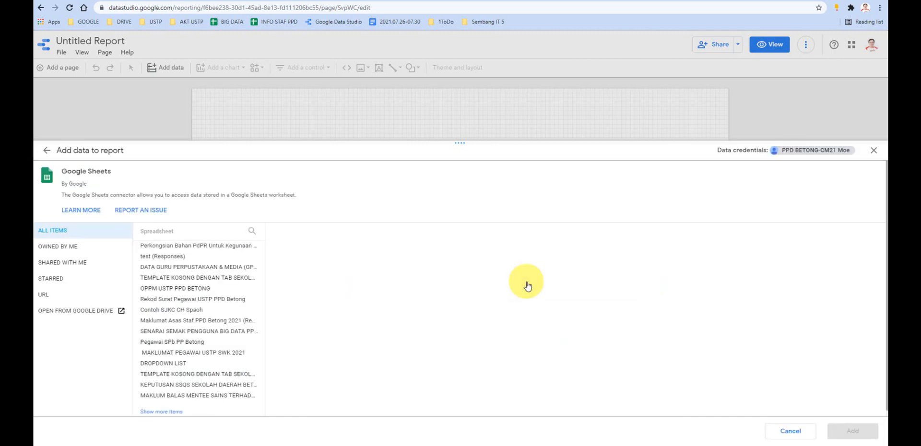
left_click(213, 247)
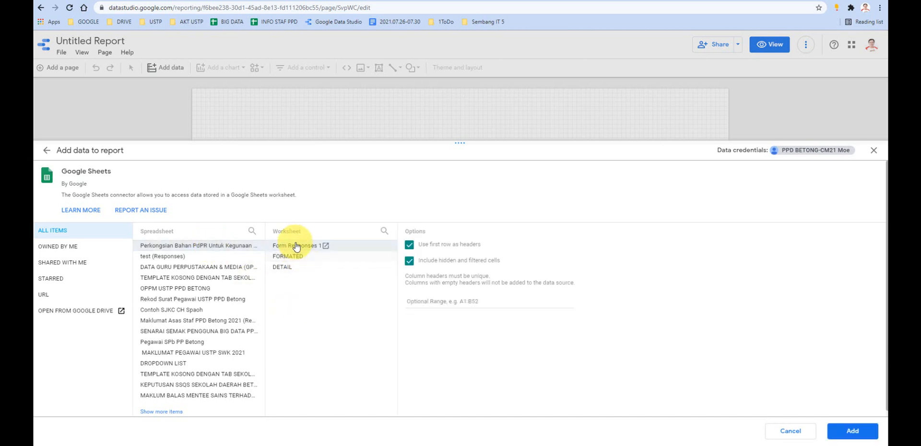
- Switch to the response spreadsheet, look over its FORMATED and DETAIL sheets, and return to the Data Studio report
left_click(588, 1)
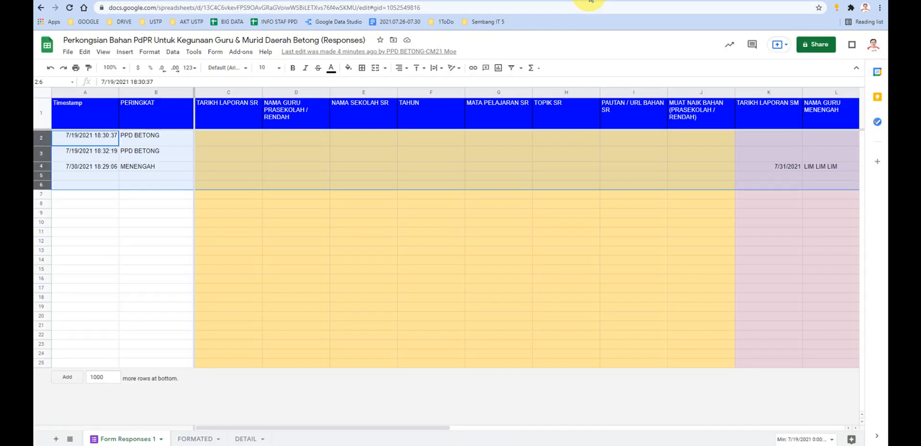
left_click(195, 439)
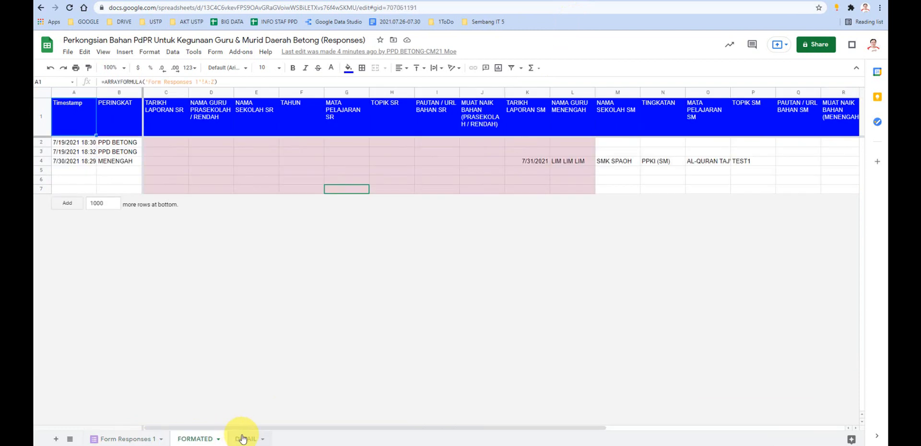
left_click(246, 439)
left_click(731, 1)
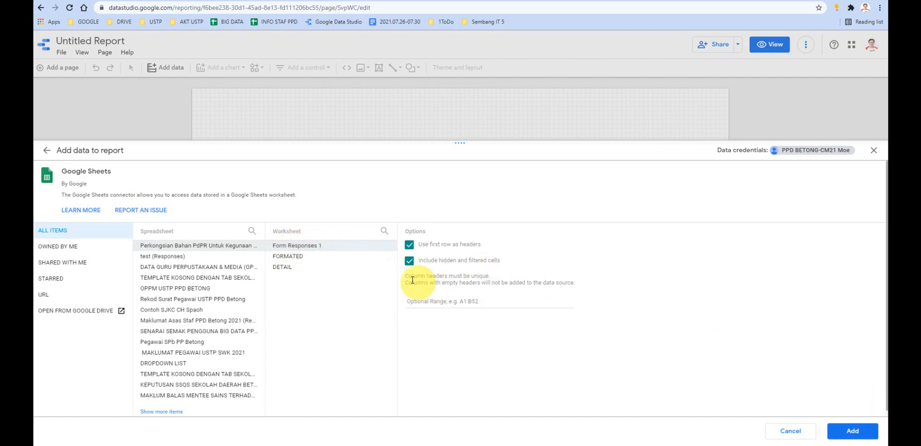
- Add the Form Responses 1 worksheet as the report's data source and delete the default PERINGKAT table from the canvas
left_click(845, 434)
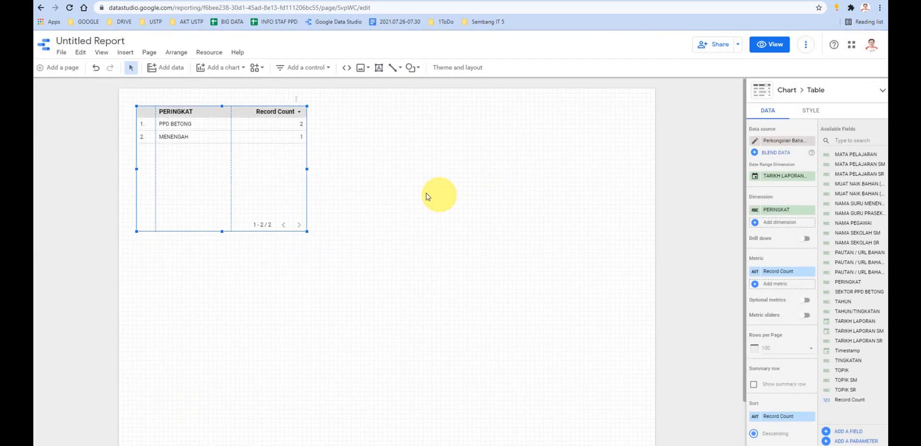
left_click_drag(207, 117, 445, 192)
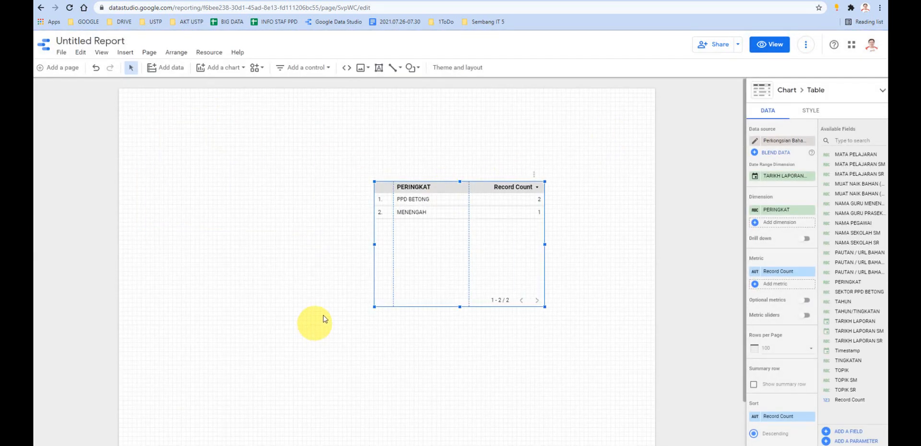
key("Delete")
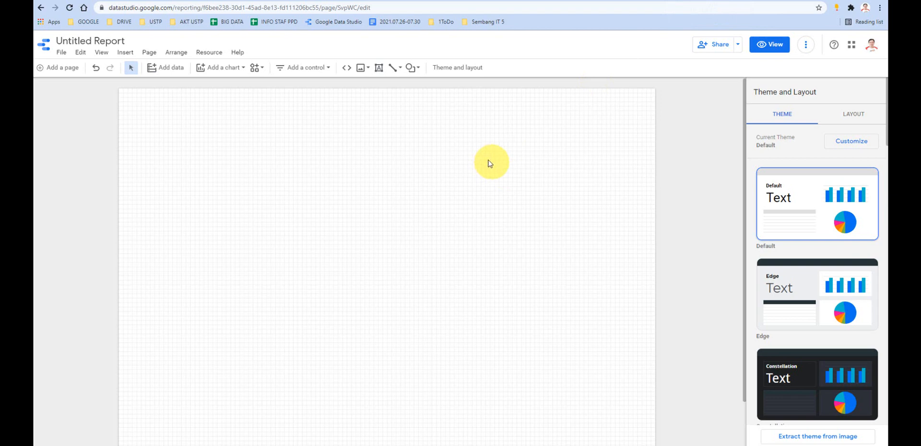
- Switch to the PdPR PPD Betong site's Kongsi Bahan page, examine its published report layout, and return to the untitled report
mouse_move(374, 444)
left_click(374, 415)
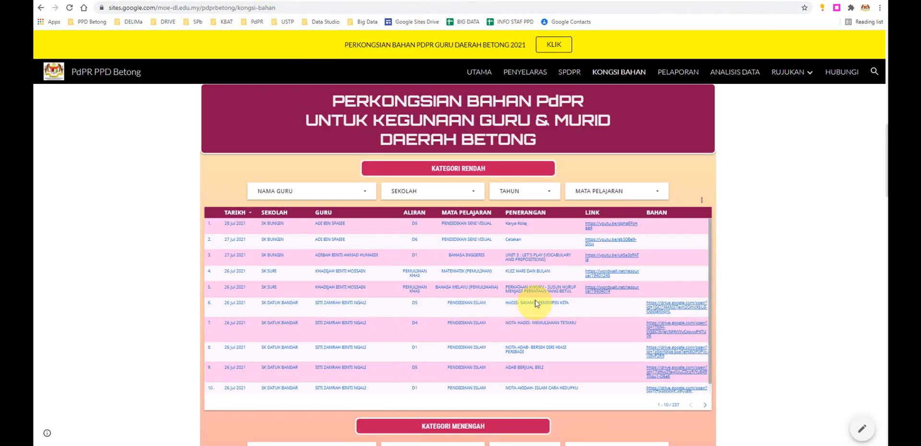
scroll(457, 241, "up", 2)
scroll(457, 240, "down", 1)
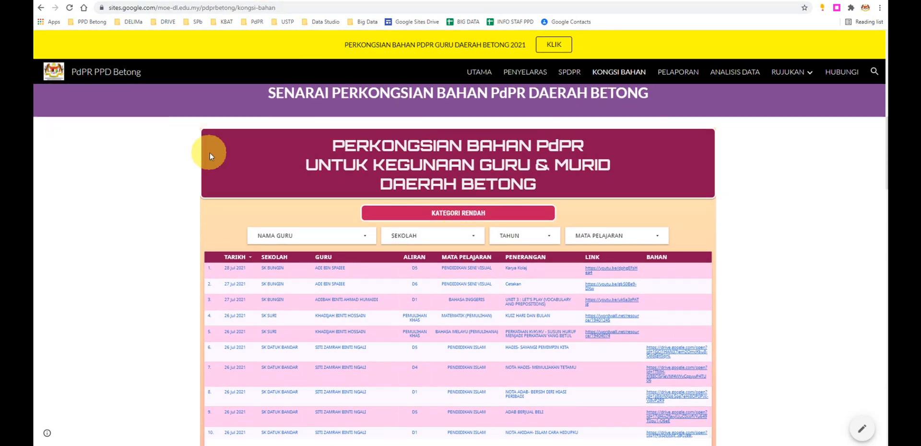
scroll(284, 202, "down", 2)
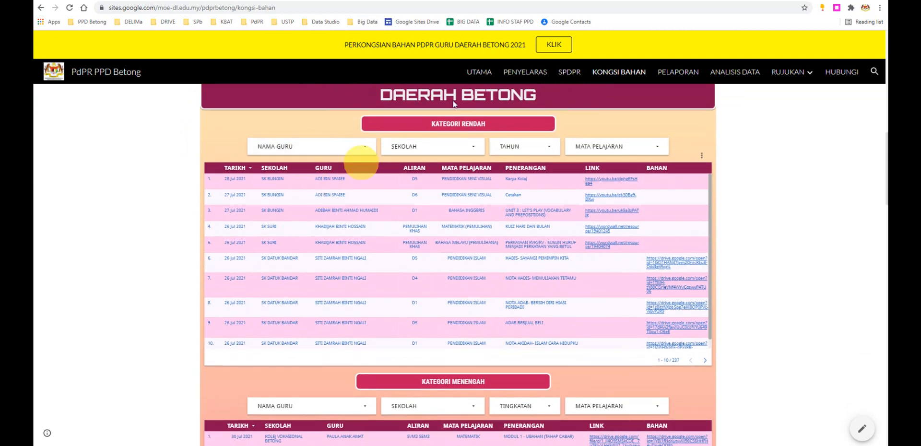
scroll(403, 125, "up", 1)
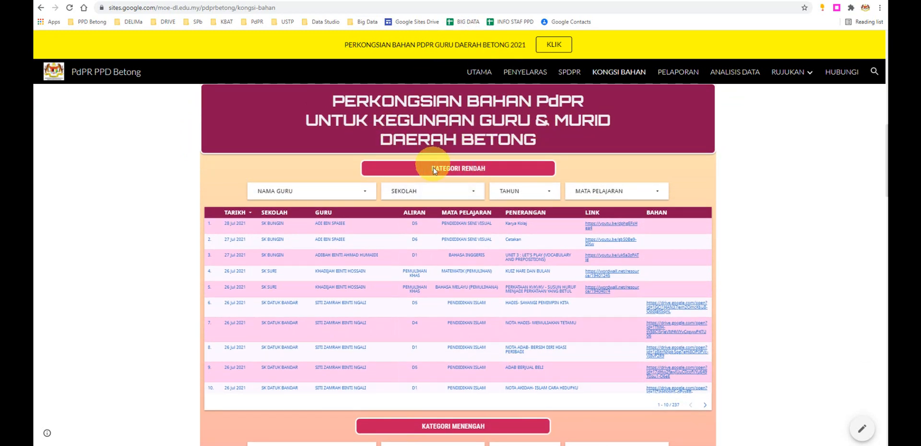
mouse_move(391, 445)
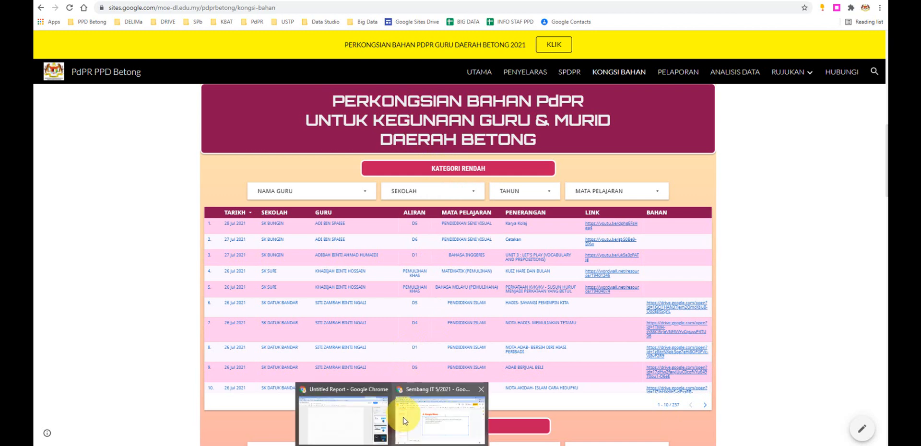
left_click(369, 421)
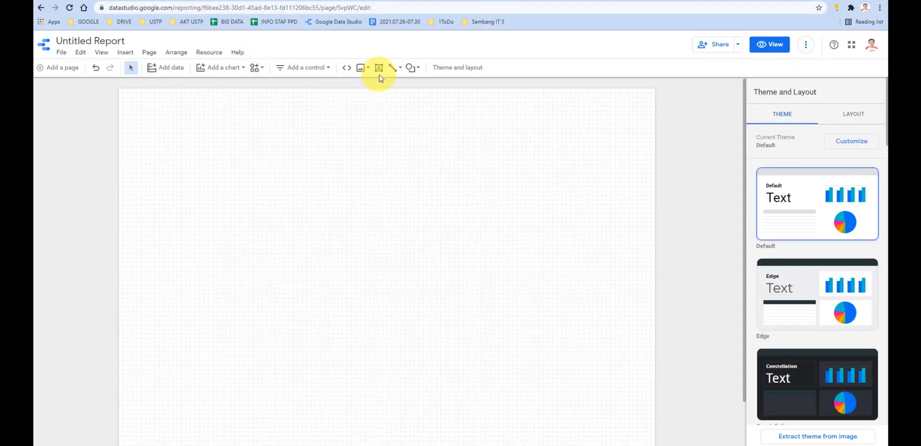
- Draw a header rectangle across the full width of the report page's upper edge and fill it red
left_click(412, 68)
left_click(428, 91)
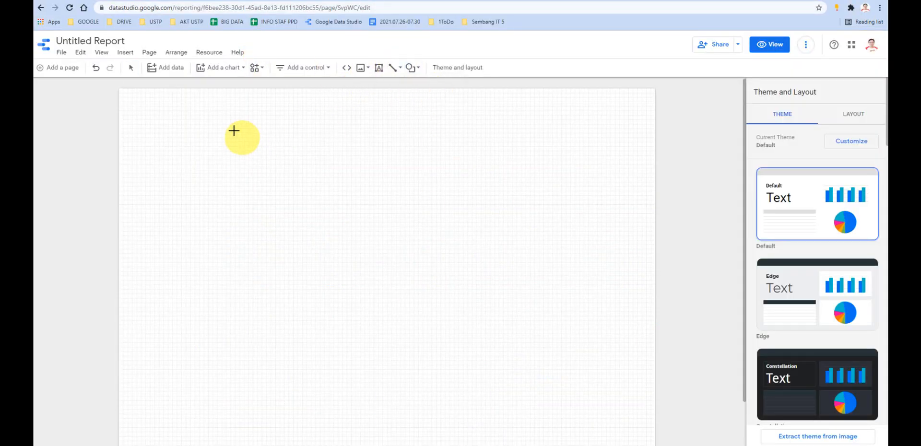
left_click_drag(120, 89, 656, 155)
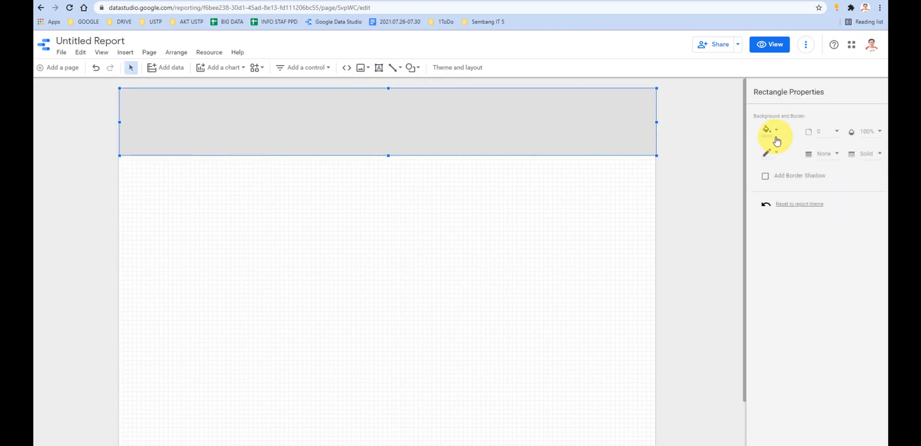
left_click(771, 140)
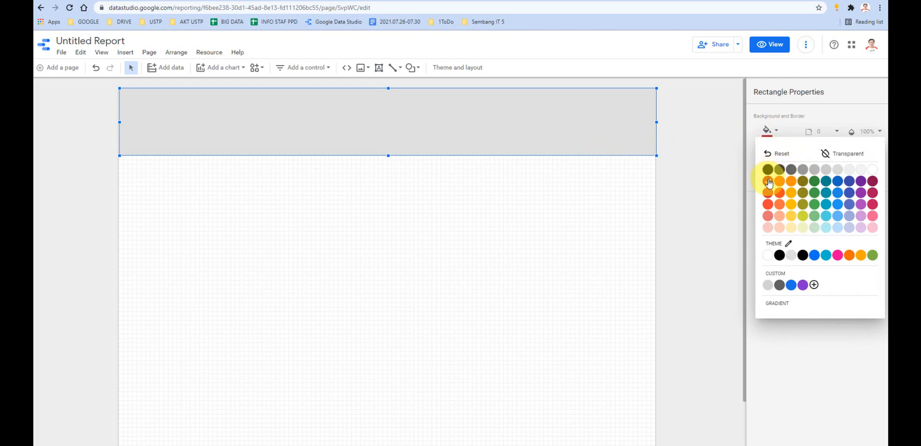
left_click(768, 191)
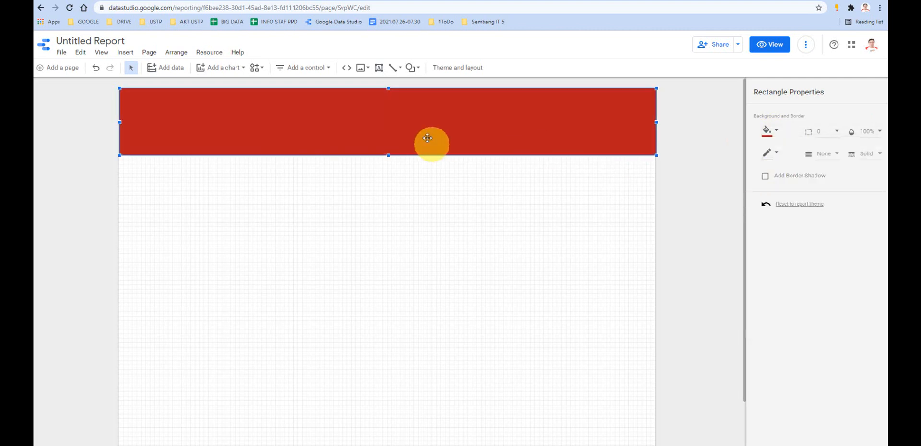
- Add a text box inside the red header rectangle reading "KONGSI BAHAN PDPR"
left_click(377, 68)
left_click_drag(193, 105, 563, 132)
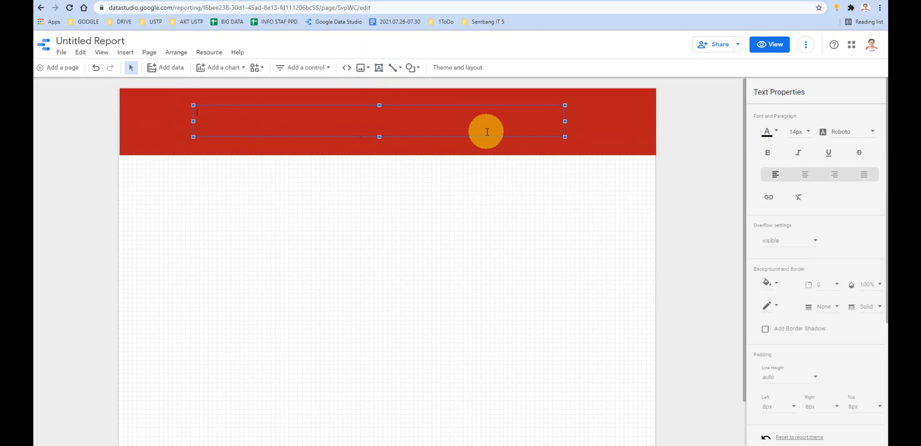
type("KONGSI BANHAN PDPR")
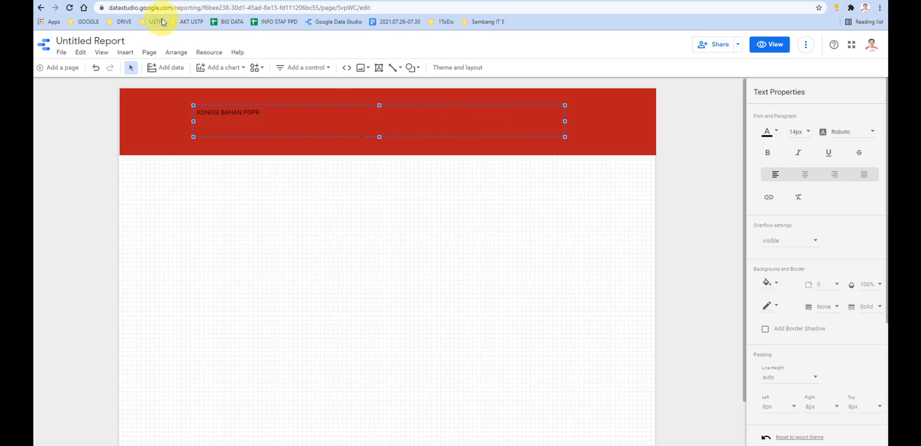
- Format the KONGSI BAHAN PDPR title as 60px, centred, white text
left_click_drag(262, 112, 192, 106)
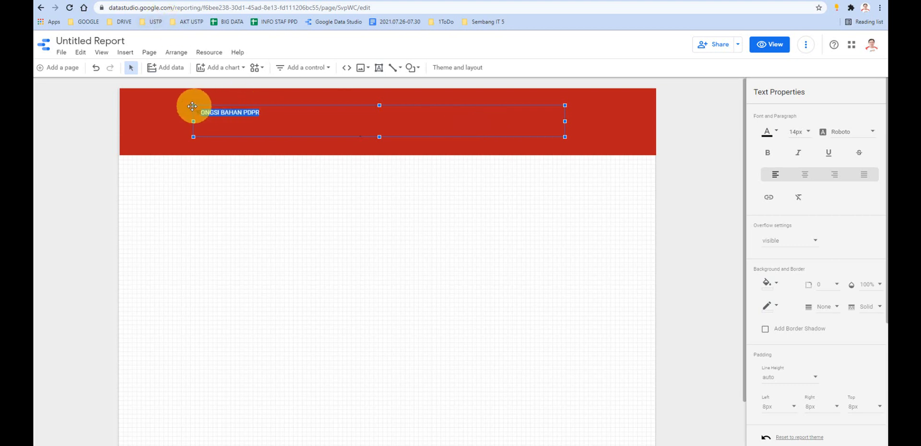
left_click(809, 132)
scroll(810, 173, "down", 4)
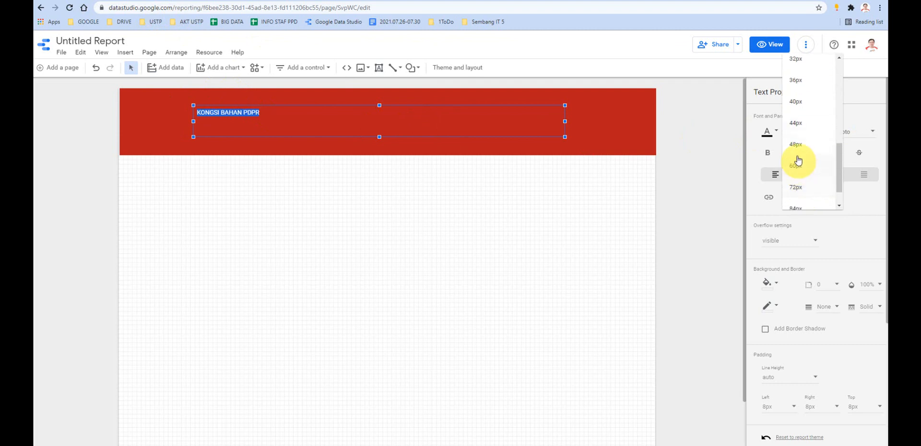
left_click(795, 162)
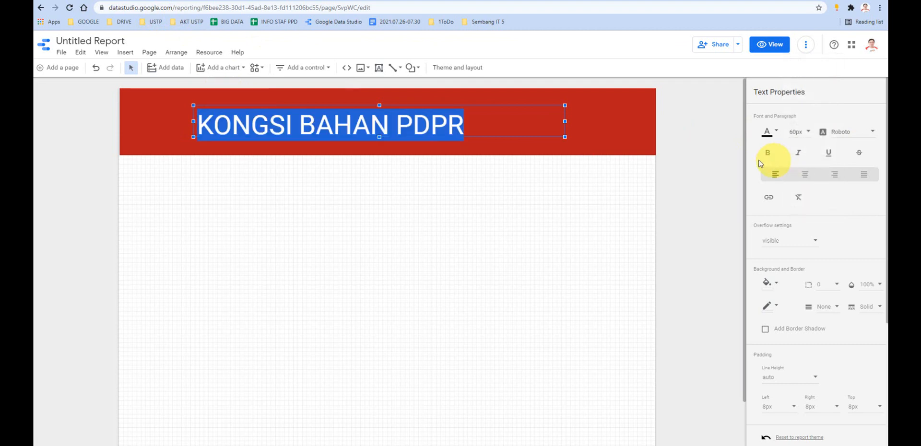
left_click(805, 174)
left_click(775, 133)
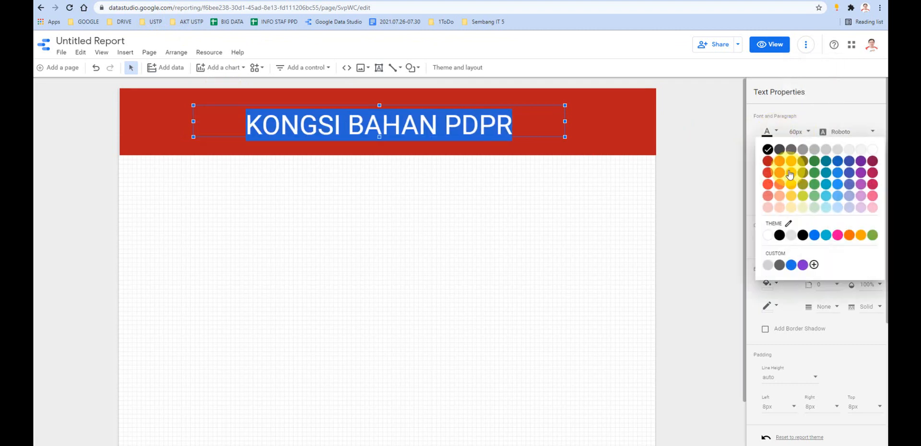
left_click(870, 149)
left_click(425, 247)
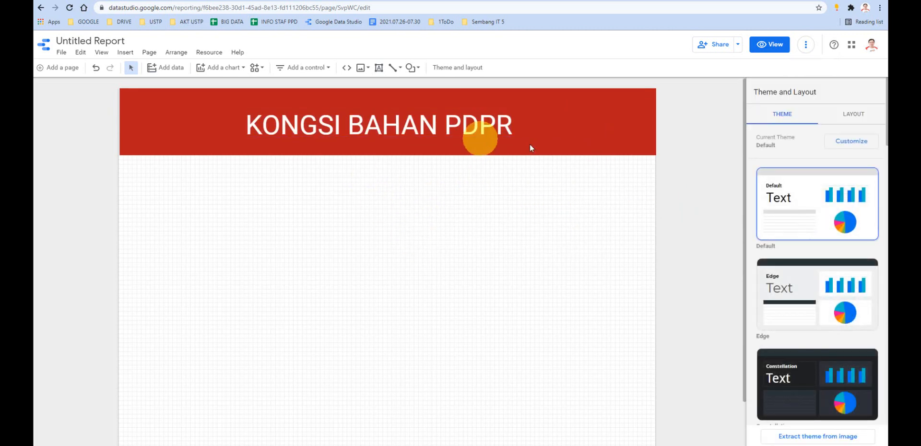
- Nudge the red header rectangle sideways so it lines up with both side edges of the report page
left_click_drag(529, 144, 565, 143)
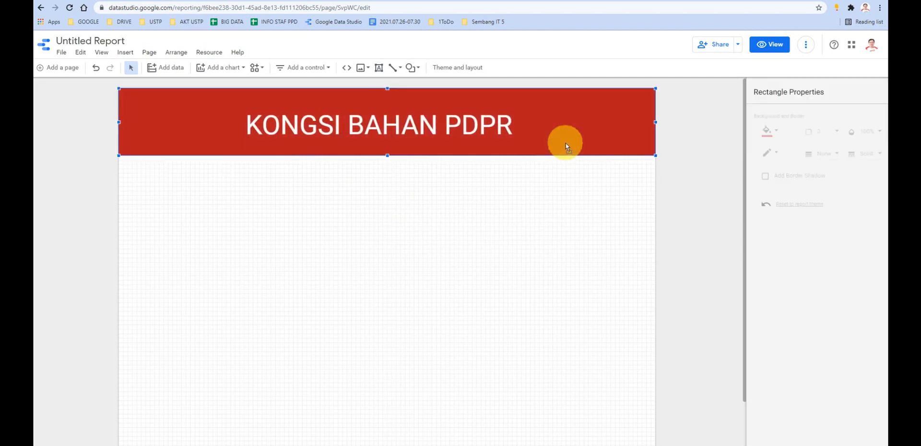
key("Right")
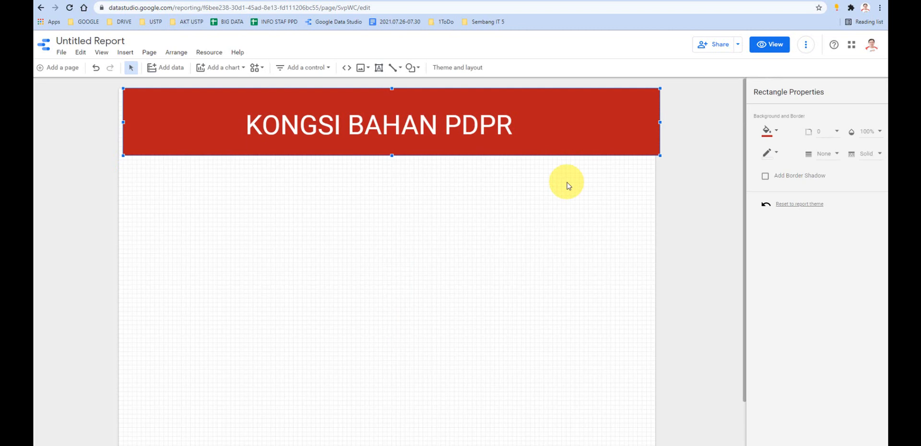
key("Left")
key("Left")
key("Left")
key("Left")
key("Left")
key("Left")
key("Left")
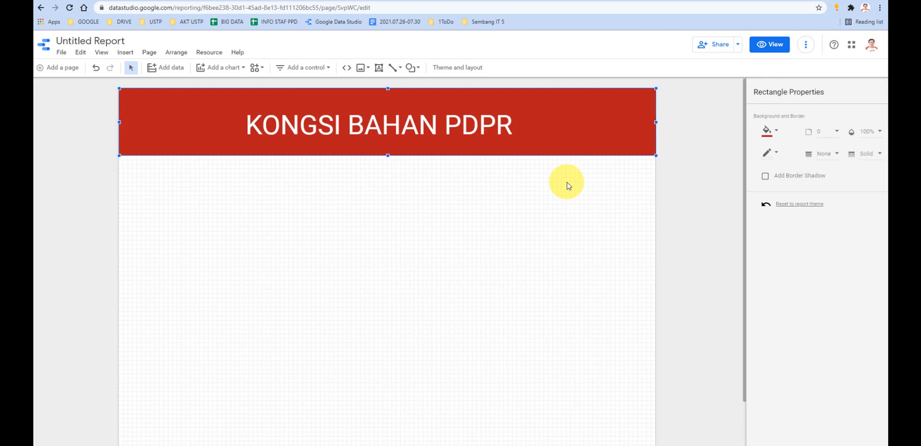
key("Left")
key("Right")
key("Left")
key("Right")
key("Left")
mouse_move(557, 139)
left_mouse_down()
mouse_move(545, 174)
mouse_move(551, 133)
mouse_move(572, 134)
mouse_move(566, 142)
left_mouse_up()
- Centre the KONGSI BAHAN PDPR title text box within the red header rectangle
left_click_drag(490, 103, 494, 107)
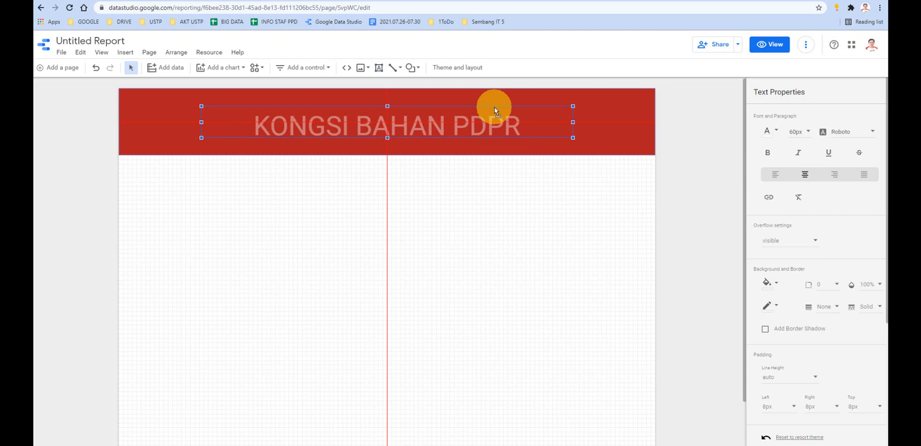
left_click_drag(494, 108, 494, 108)
left_click(433, 206)
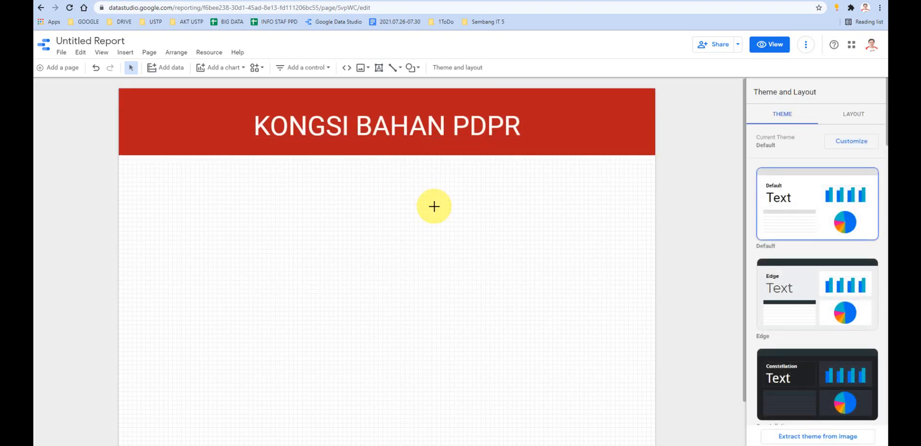
- Switch to the PdPR PPD Betong site, examine its KATEGORI RENDAH and KATEGORI MENENGAH section banners, and return to the untitled report
left_click(369, 445)
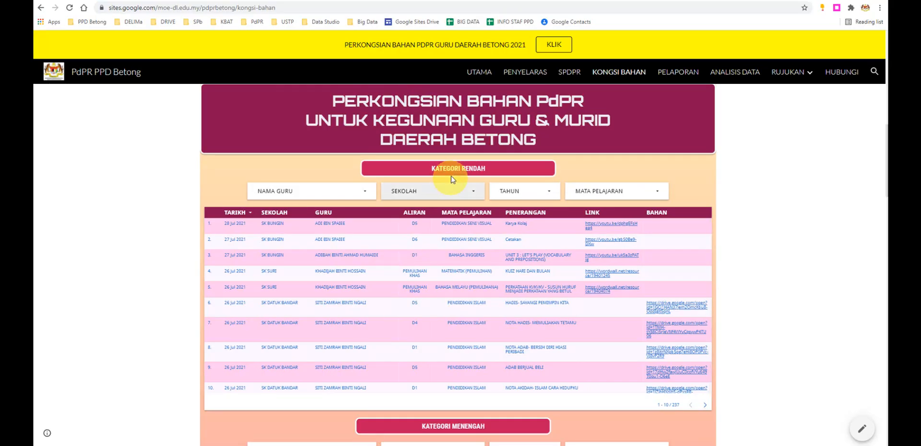
triple_click(493, 166)
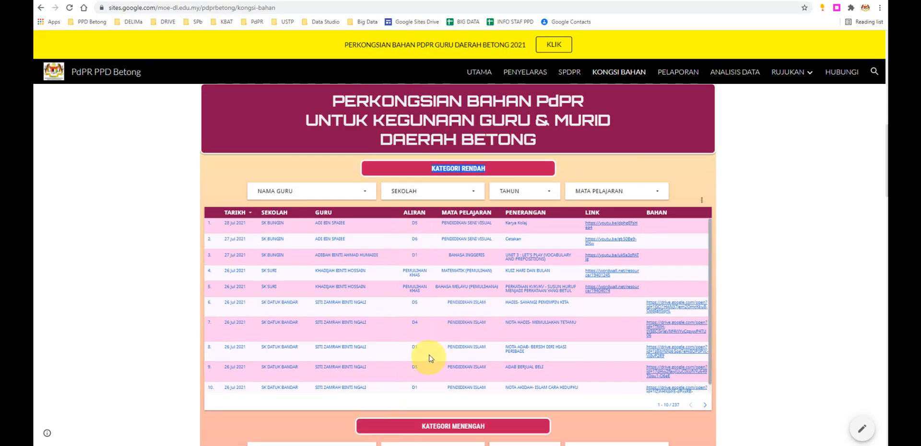
scroll(456, 384, "down", 3)
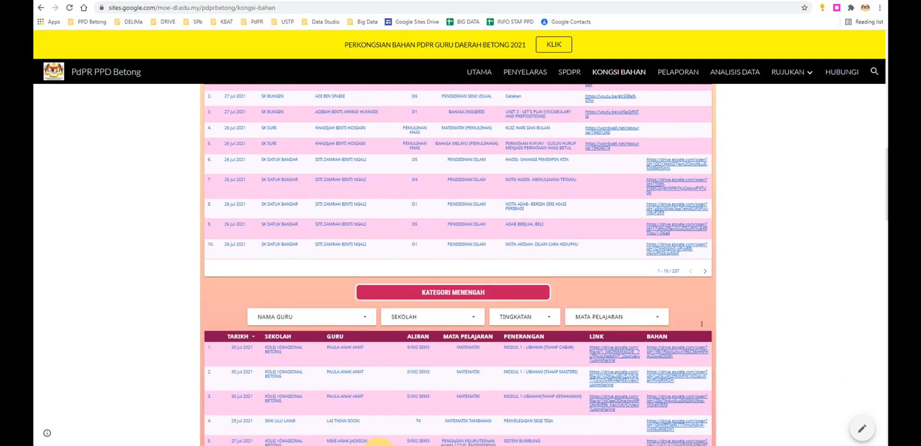
mouse_move(379, 444)
left_click(350, 423)
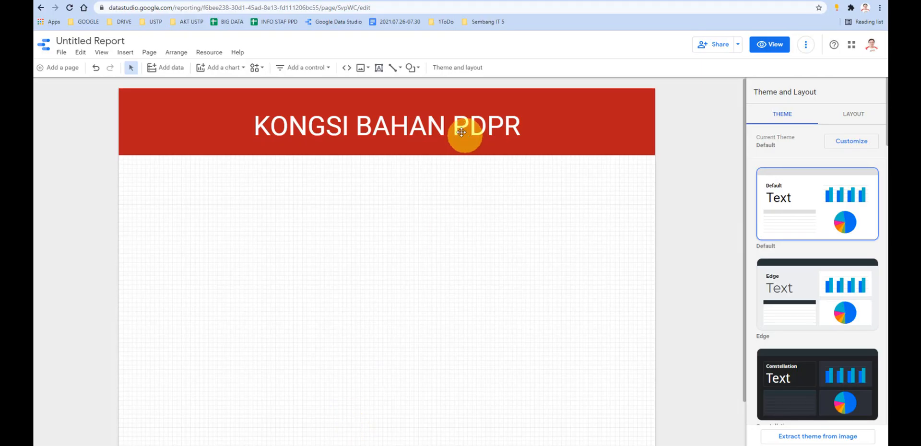
- Draw a small banner rectangle below the header near the page's centre and fill it dark pink
left_click(412, 68)
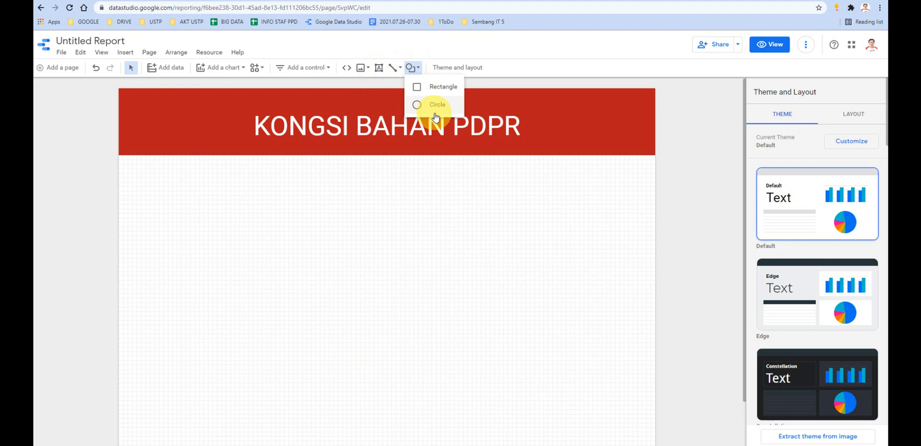
left_click(431, 93)
left_click_drag(302, 224, 441, 251)
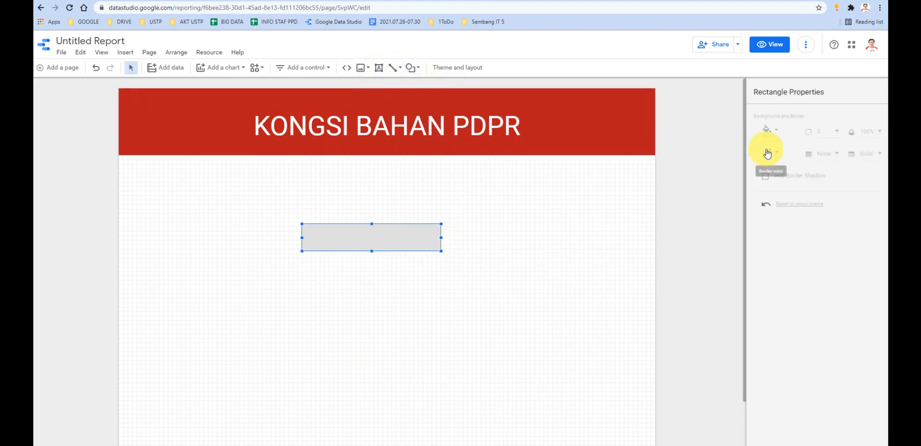
left_click(767, 131)
left_click(870, 191)
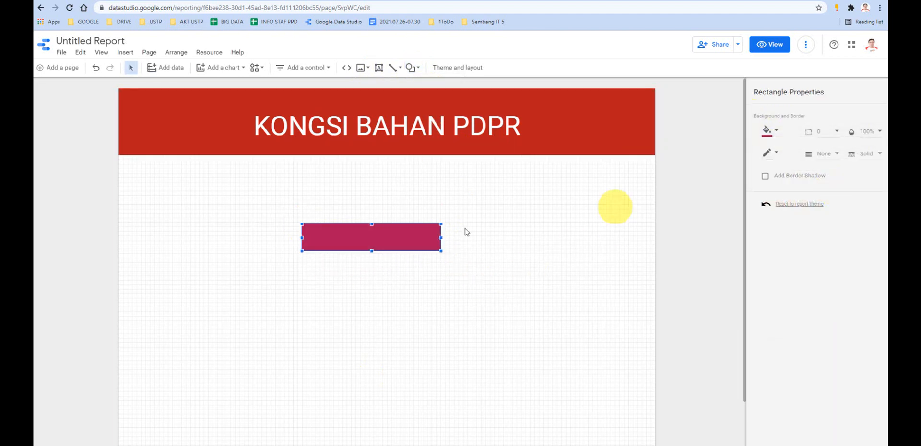
- Add a text box inside the dark pink rectangle reading "RENDAH" and centre its text
left_click(378, 68)
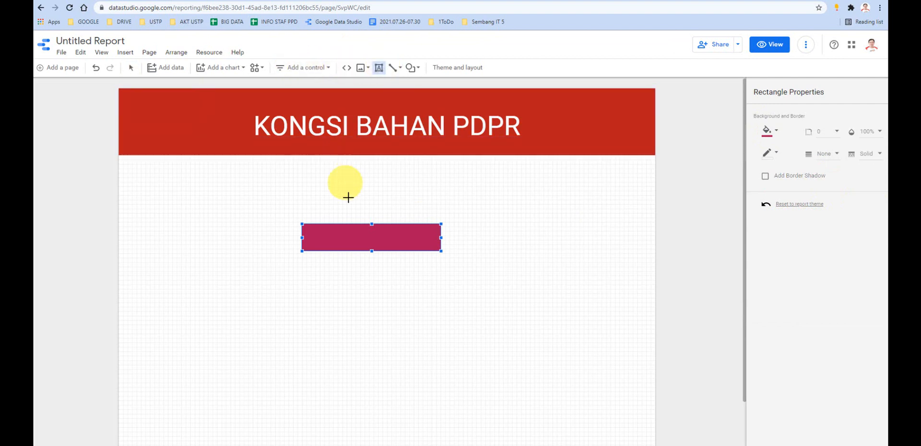
left_click_drag(332, 229, 408, 247)
left_click(374, 239)
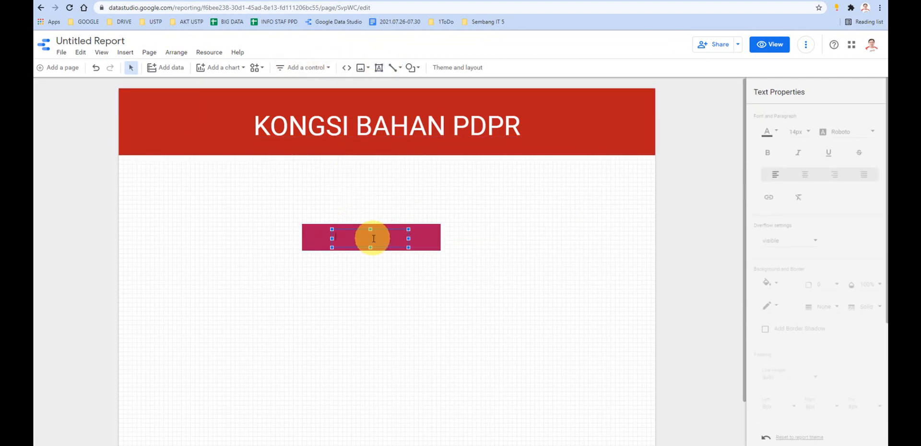
type("RENDAH")
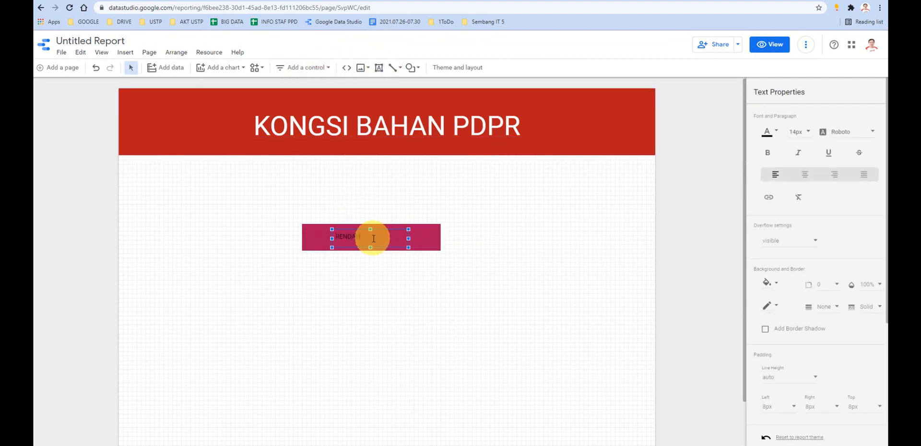
left_click(805, 175)
- Colour the RENDAH label text white and set its font size to 16px
left_click(777, 137)
left_click(859, 145)
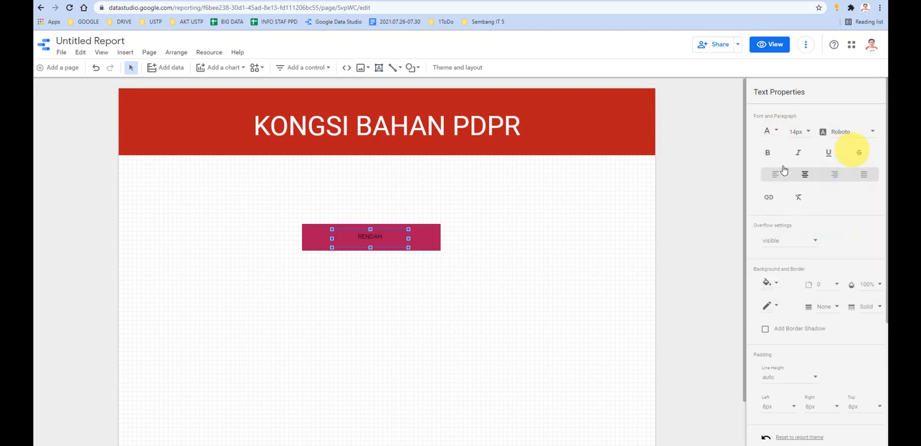
double_click(370, 236)
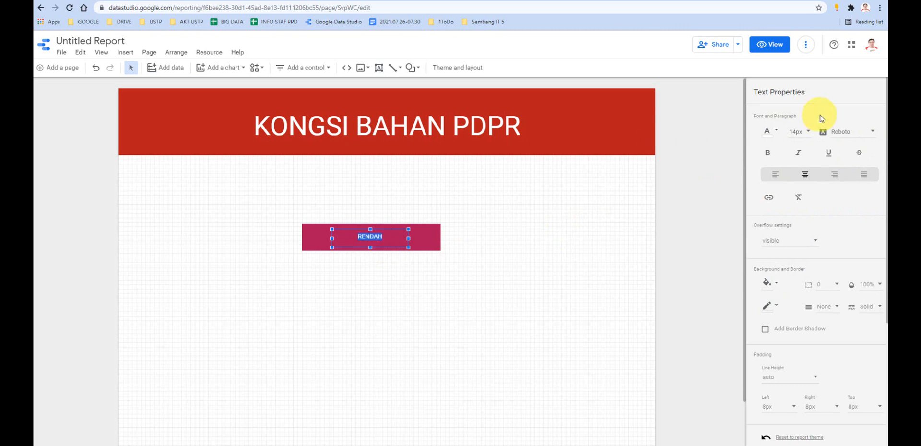
left_click(770, 134)
left_click(798, 135)
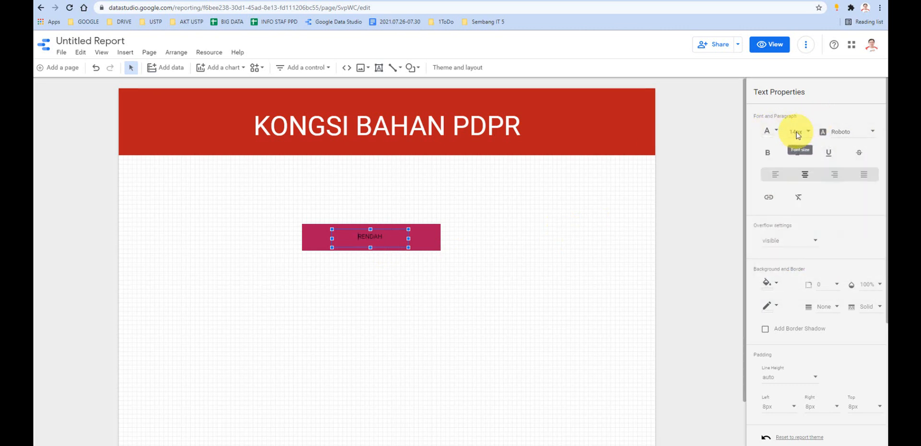
left_click(797, 137)
scroll(802, 193, "down", 1)
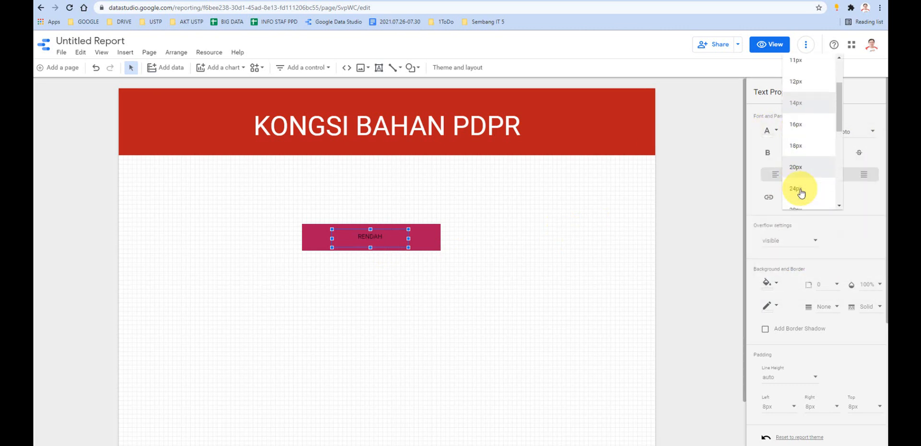
left_click(800, 193)
double_click(373, 243)
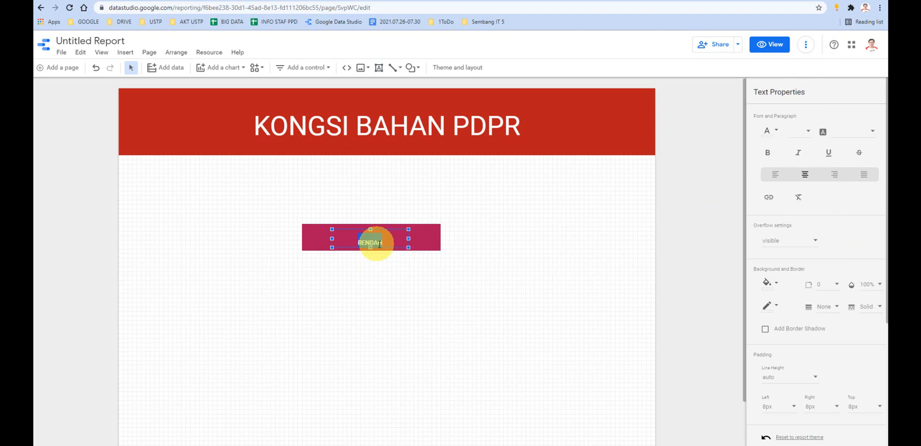
left_click(872, 150)
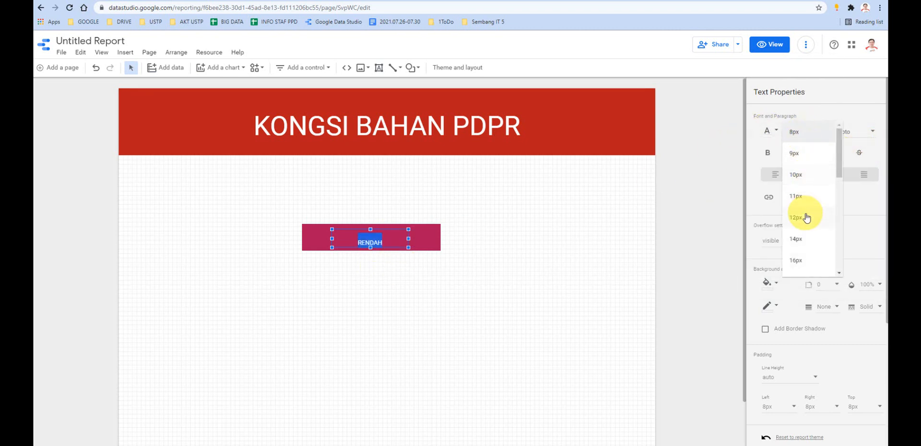
left_click(797, 171)
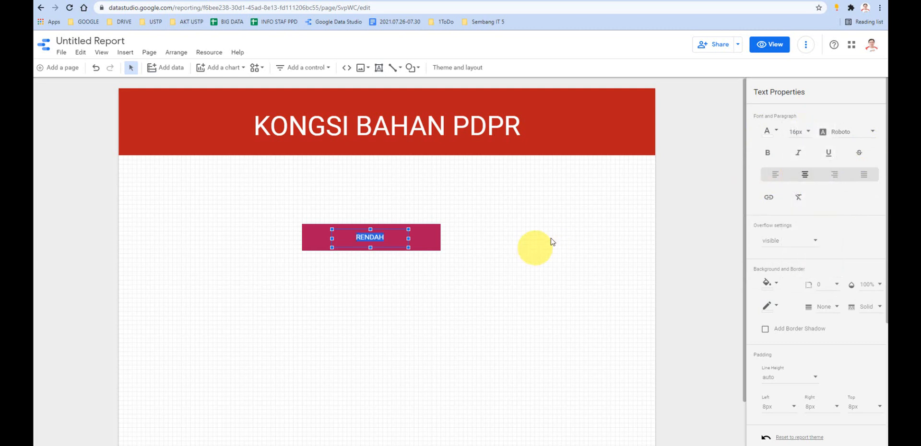
left_click(513, 280)
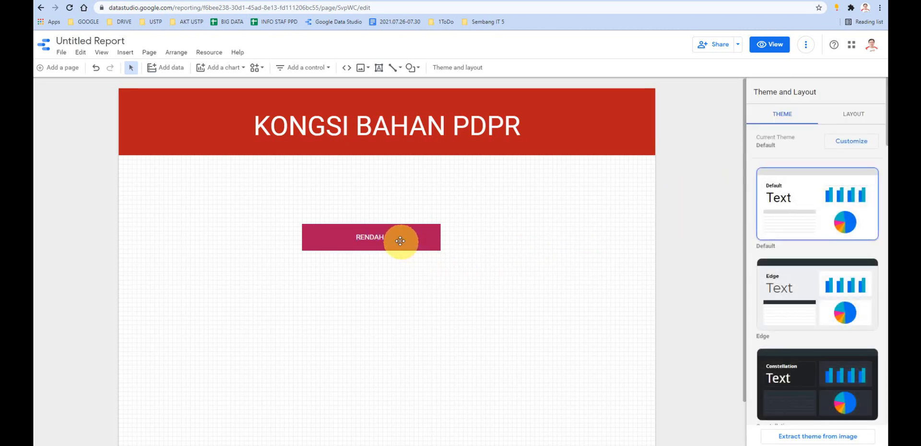
- Set the RENDAH label's font size to 24px and adjust the text box's position within its pink rectangle
double_click(376, 237)
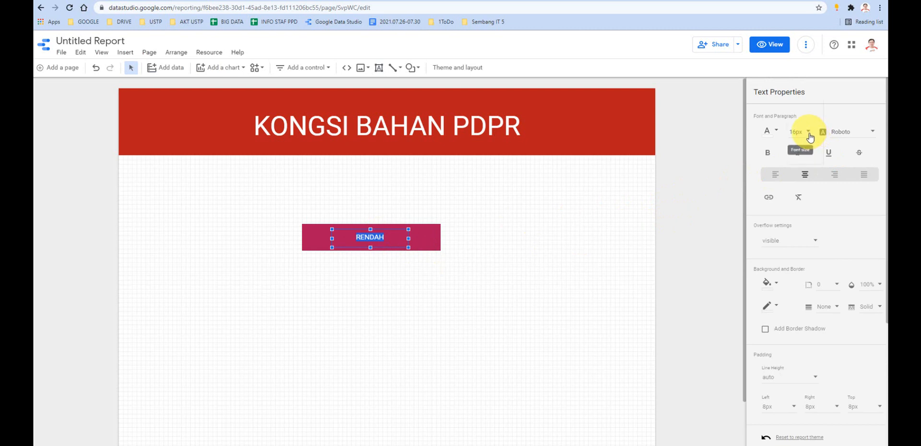
left_click(814, 138)
left_click(808, 198)
left_click(556, 238)
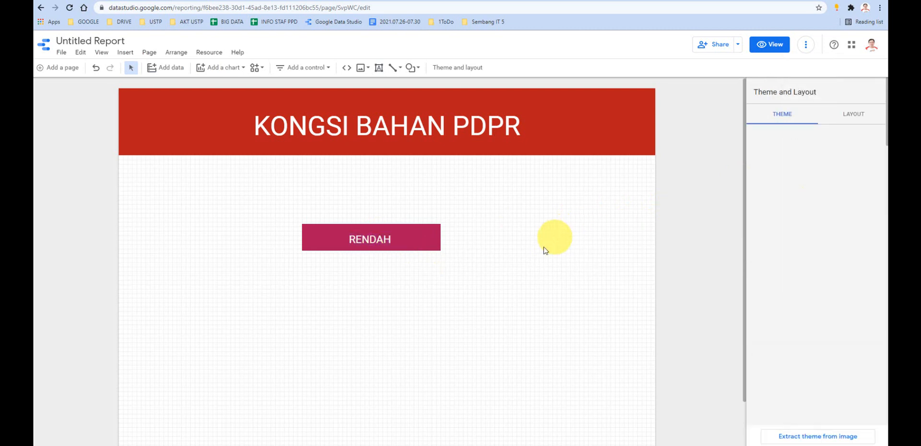
left_click(381, 237)
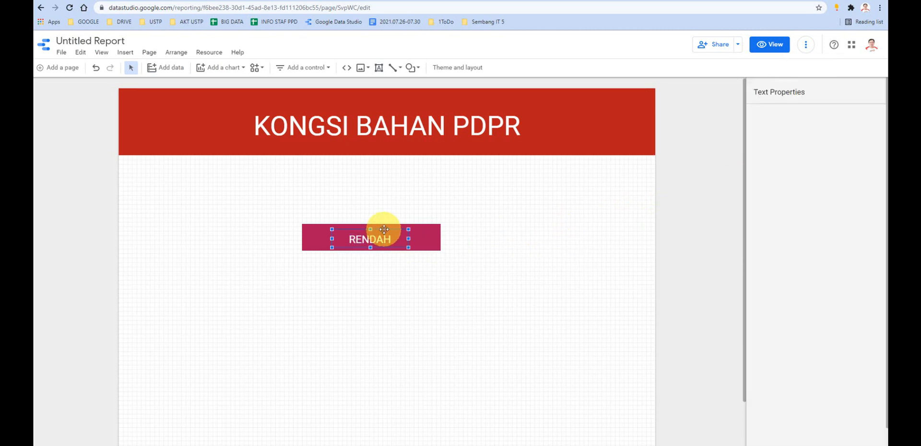
left_click(558, 284)
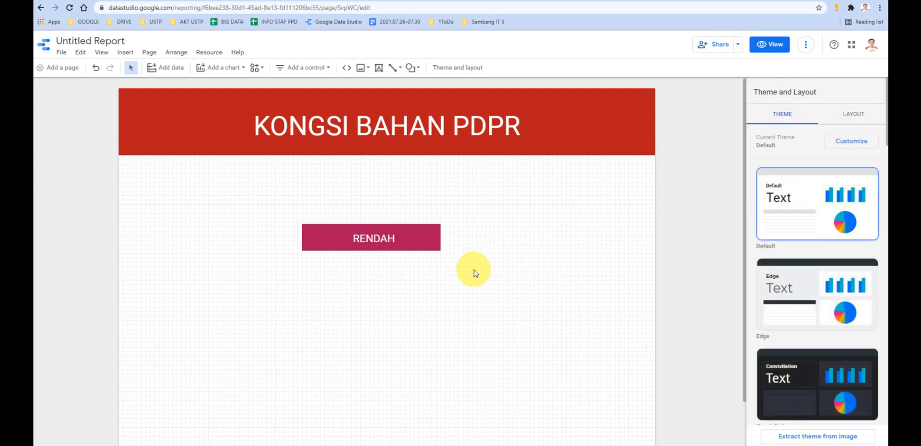
- Duplicate the RENDAH rectangle and label twice, placing the copies below the original in a vertically aligned column
left_click_drag(473, 269, 303, 212)
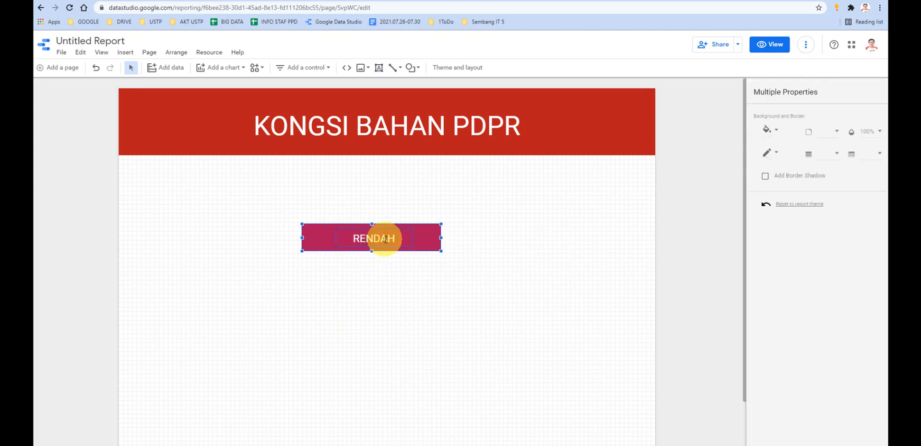
scroll(414, 280, "down", 1)
key("ctrl+d")
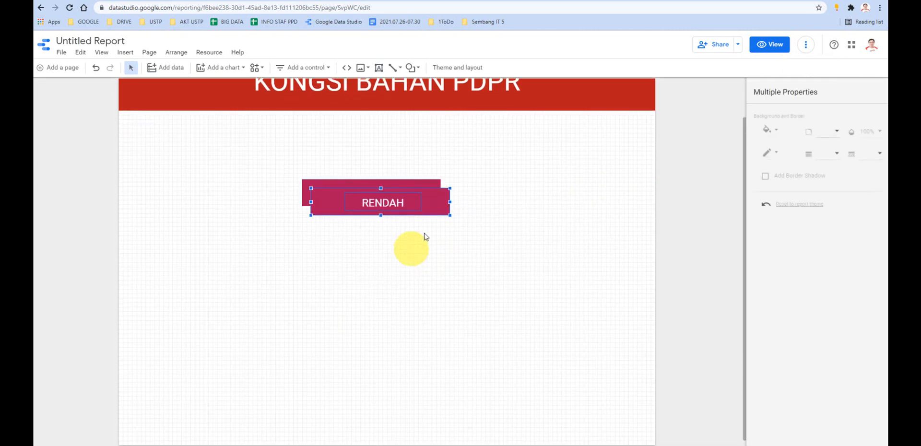
left_click_drag(438, 207, 436, 339)
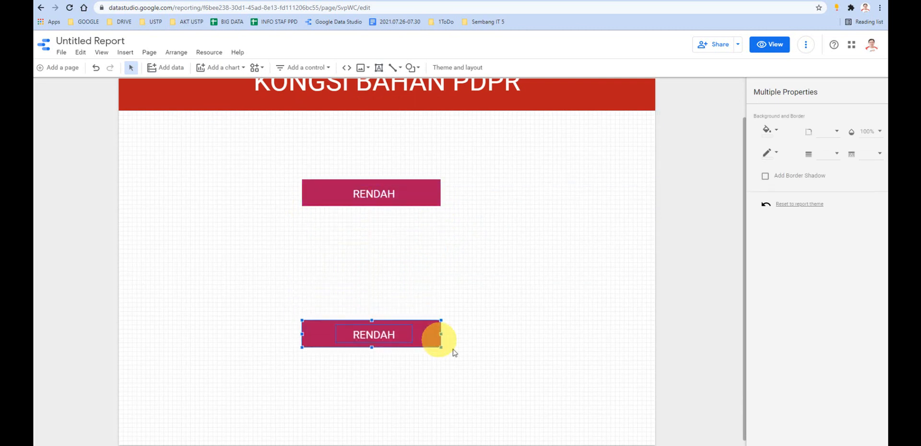
key("ctrl+d")
left_click_drag(436, 218, 419, 438)
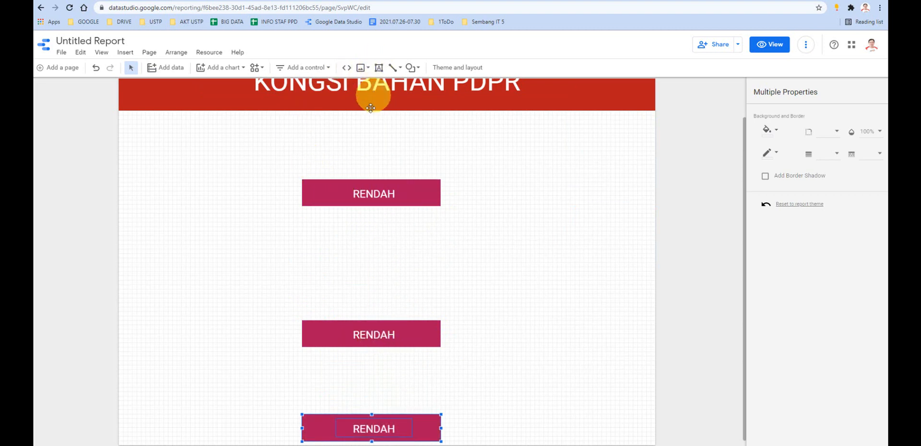
- Change the middle banner's label text to "MENENGAH"
left_click(378, 333)
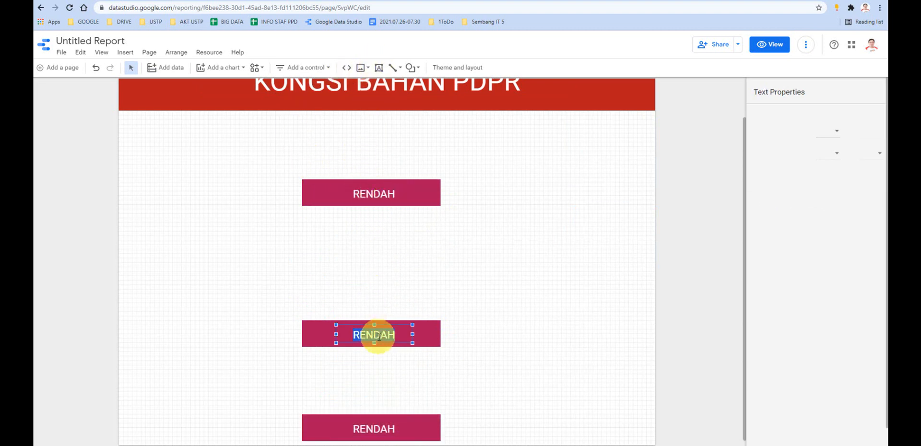
double_click(379, 335)
type("MENENGA")
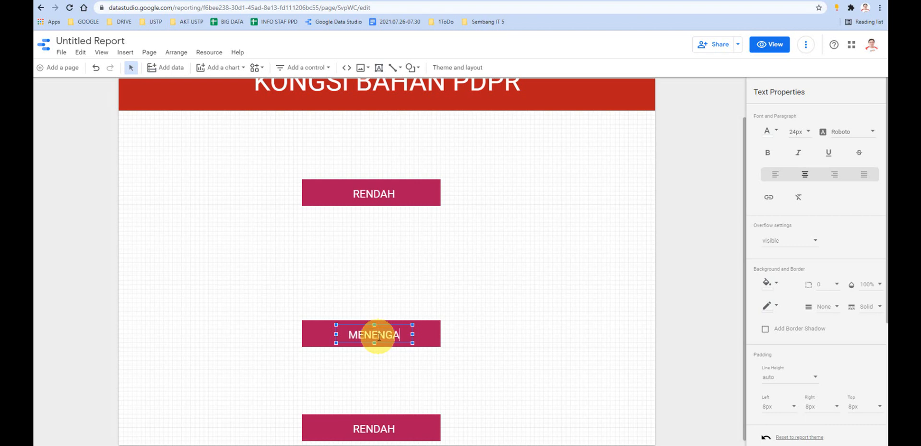
type("H")
- Open the lowest banner's RENDAH label text for editing
scroll(408, 374, "down", 1)
left_click(370, 417)
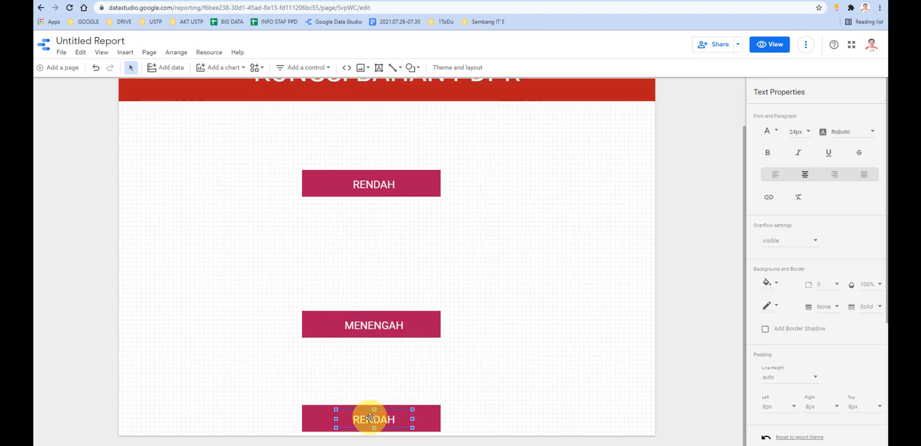
double_click(370, 418)
left_click(536, 274)
scroll(539, 300, "up", 2)
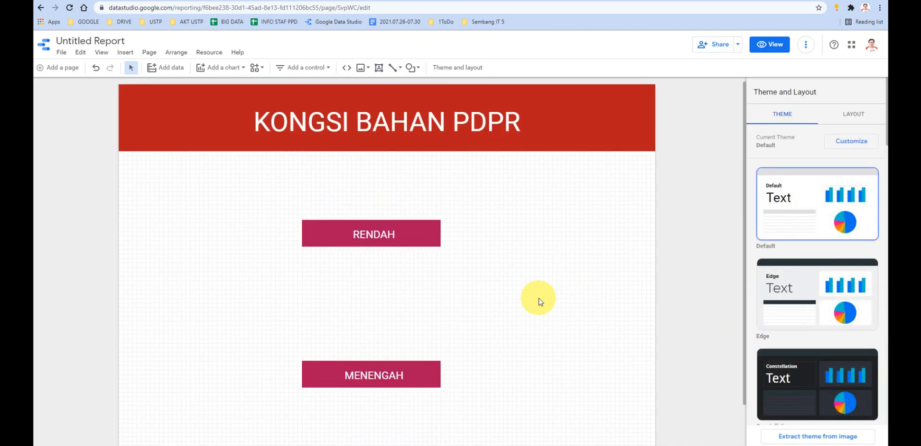
- Increase the report's canvas height to 1000 px
scroll(539, 302, "down", 1)
scroll(544, 307, "up", 1)
scroll(582, 220, "down", 1)
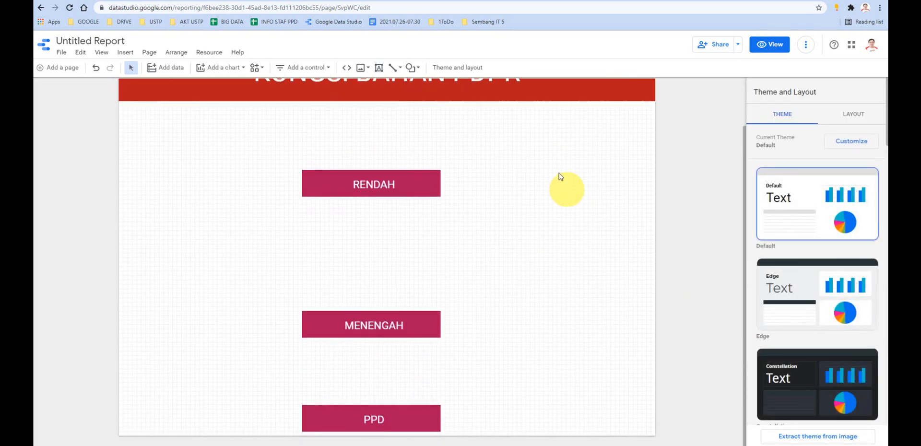
scroll(566, 144, "up", 1)
scroll(551, 290, "down", 1)
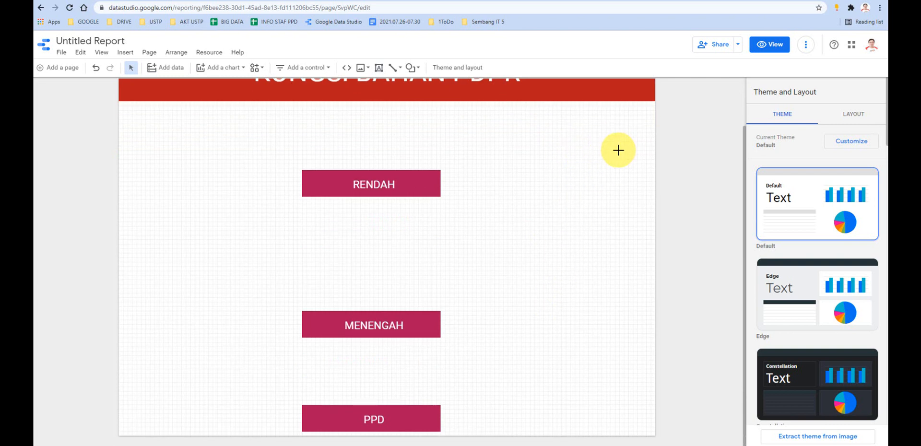
left_click(859, 115)
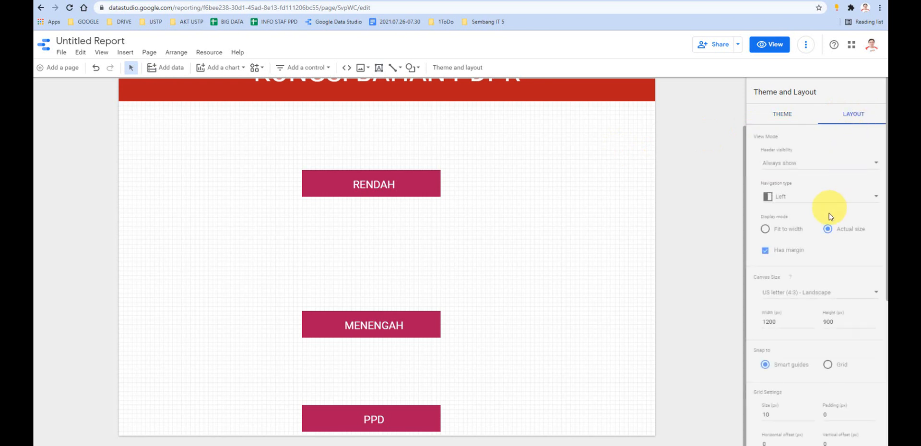
scroll(830, 220, "down", 2)
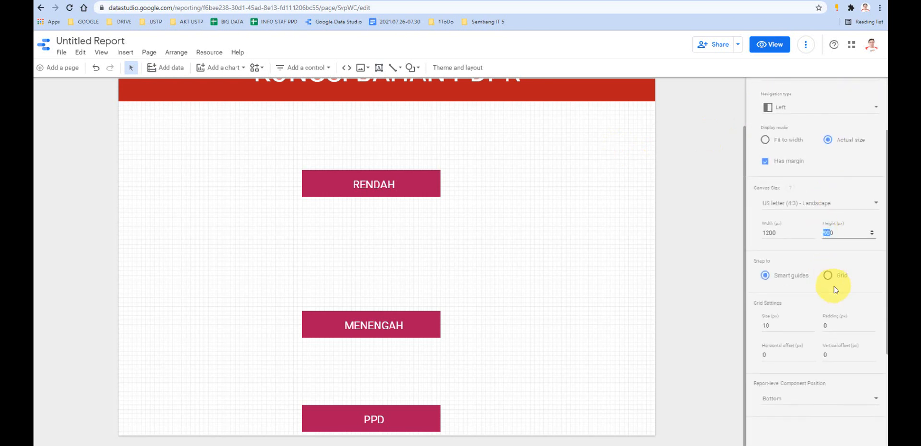
type("000")
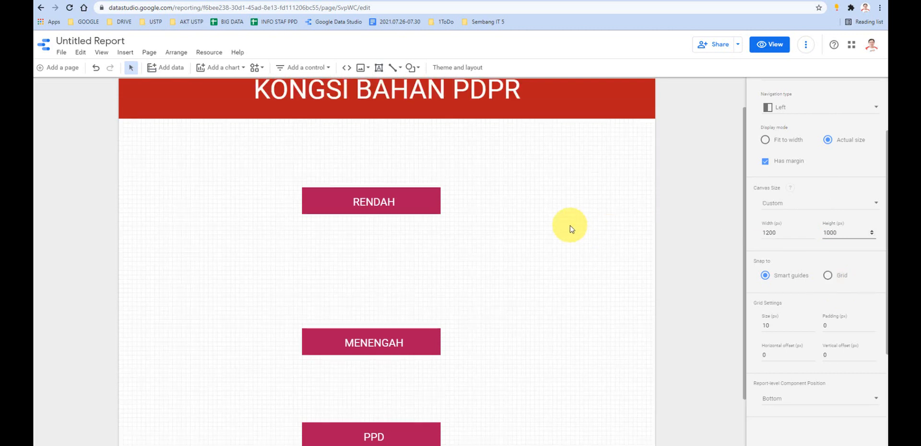
- Move the RENDAH rectangle and its label together up to just below the red title header
scroll(574, 232, "down", 3)
scroll(551, 281, "up", 4)
scroll(552, 280, "down", 2)
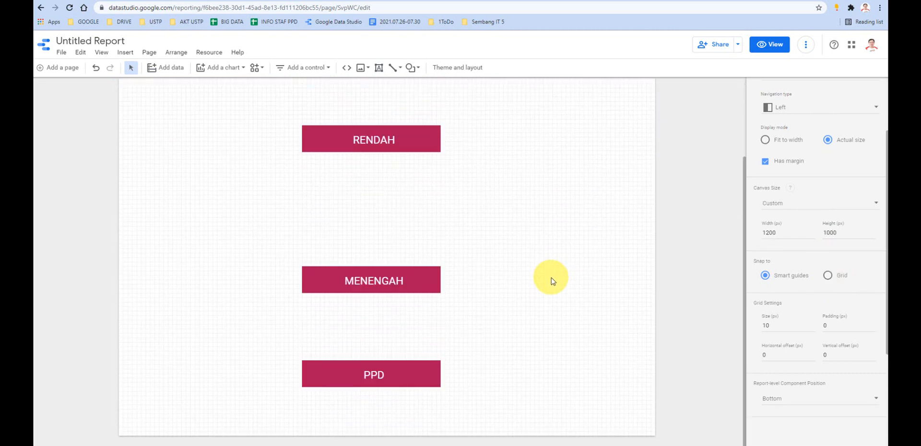
scroll(550, 279, "up", 2)
scroll(549, 278, "down", 2)
scroll(542, 271, "up", 2)
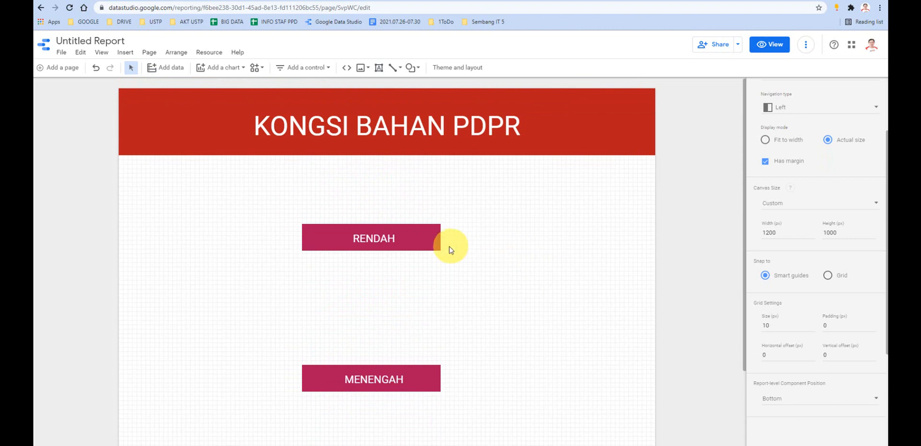
left_click_drag(465, 261, 350, 185)
left_click(341, 212)
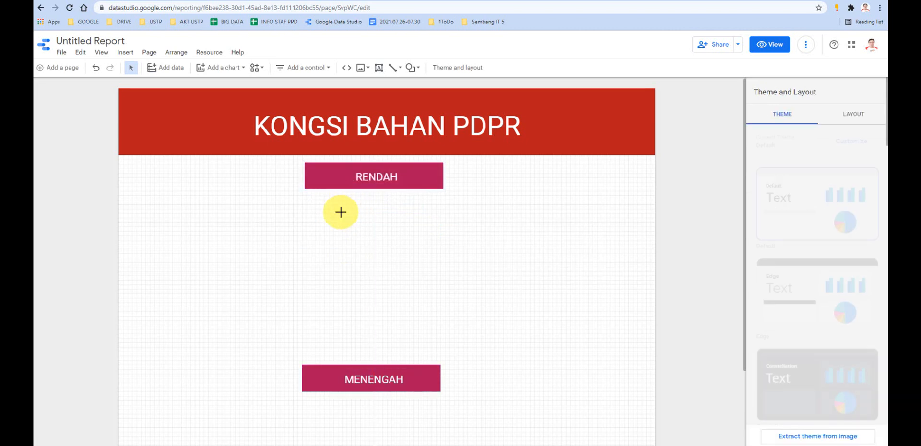
- Insert a table chart directly below the RENDAH banner and widen it to span nearly the full page width
left_click(213, 69)
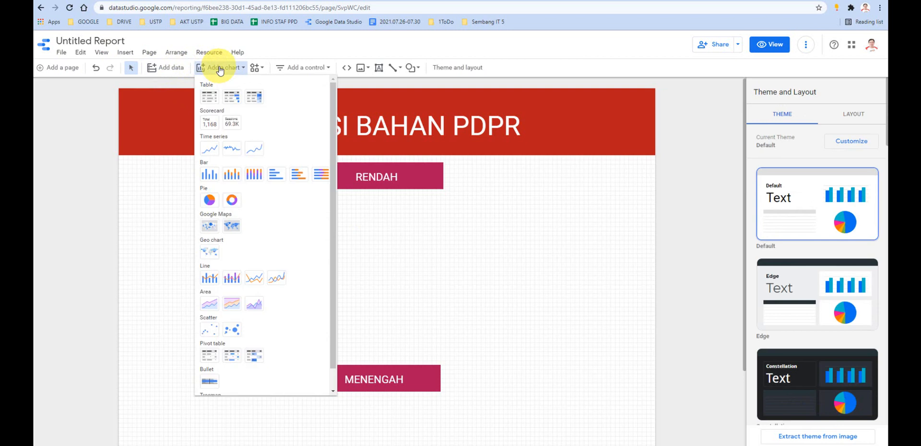
left_click(210, 99)
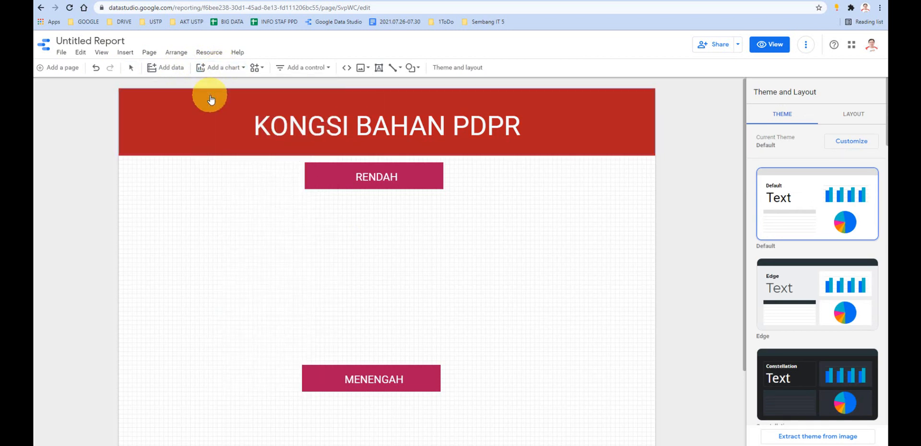
left_click(157, 215)
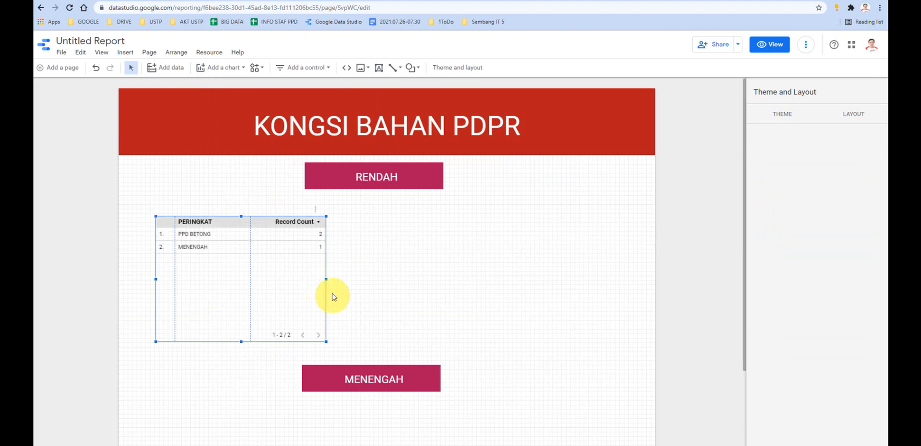
left_click_drag(325, 278, 637, 277)
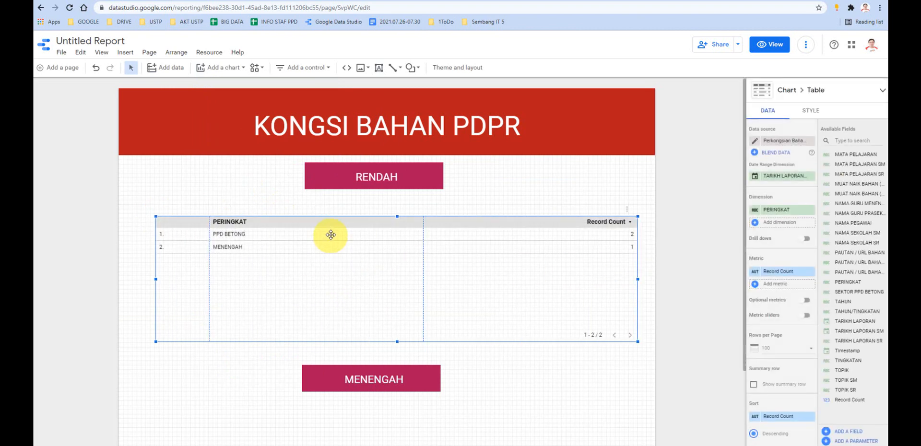
left_click_drag(329, 221, 301, 204)
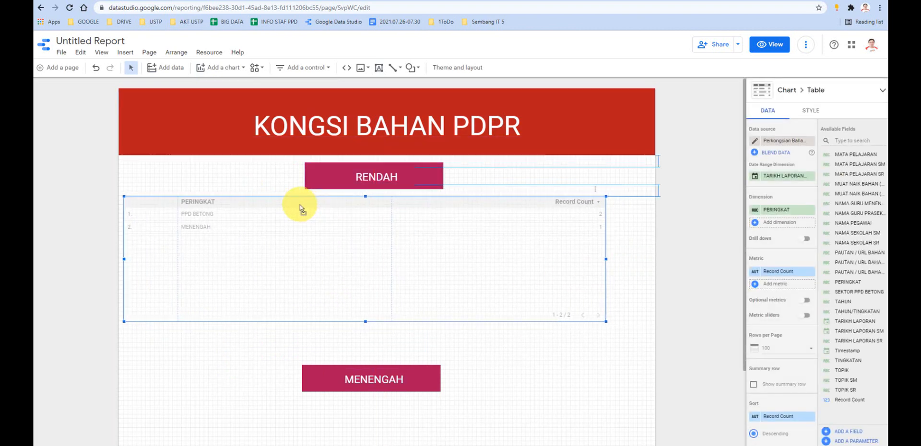
left_click_drag(606, 257, 648, 259)
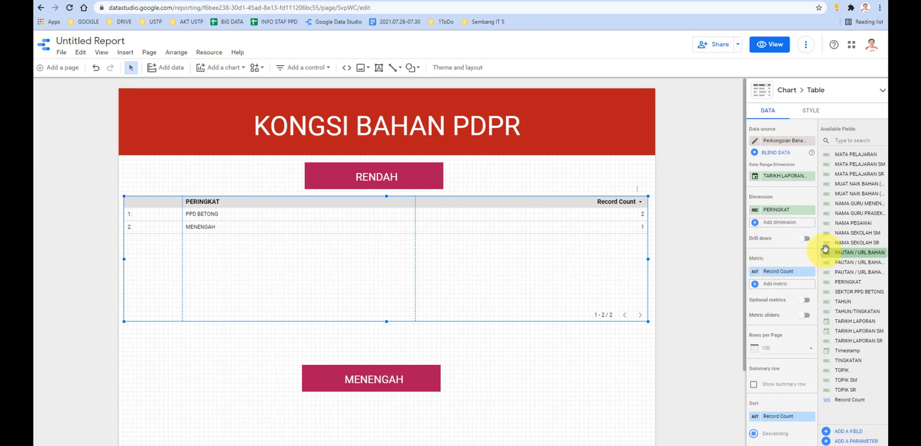
left_click_drag(836, 203, 835, 222)
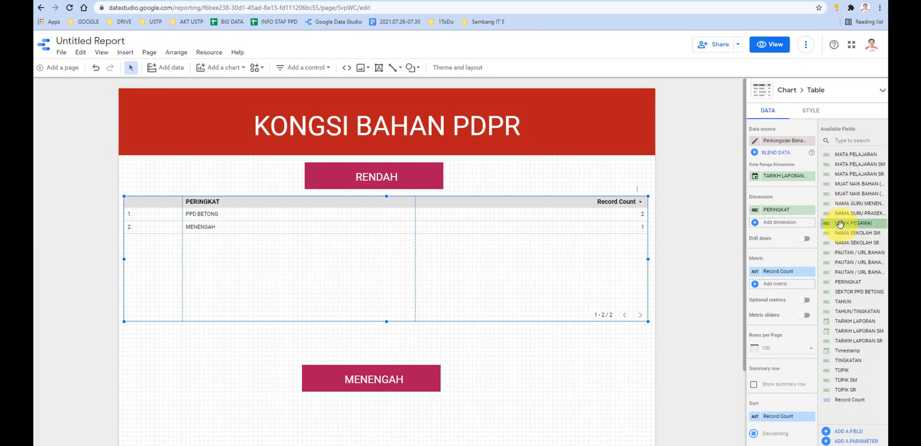
left_click_drag(840, 224, 774, 260)
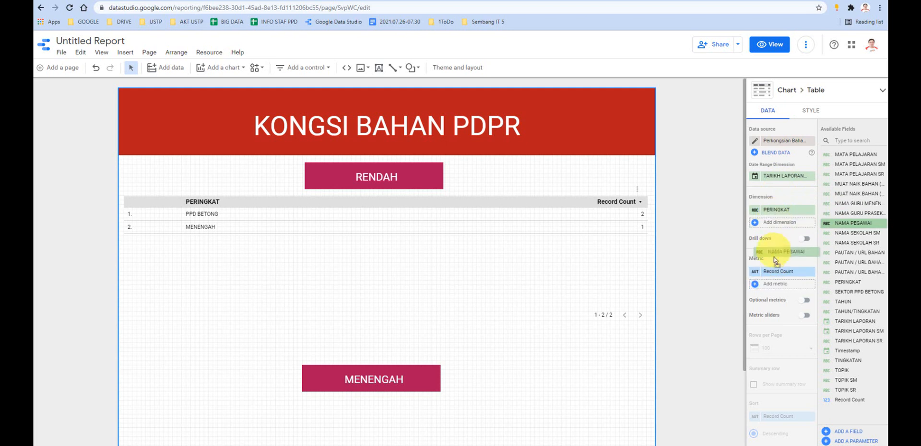
left_click_drag(840, 227, 842, 228)
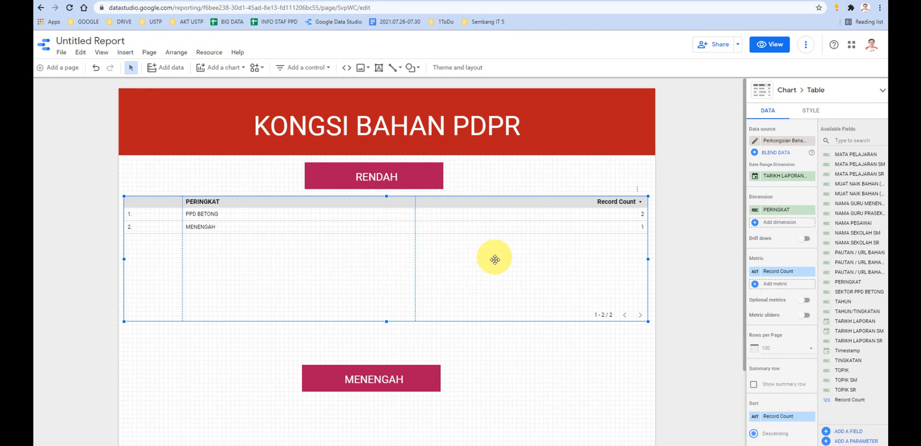
- Remove the Record Count metric from the table below the RENDAH banner
left_click(810, 272)
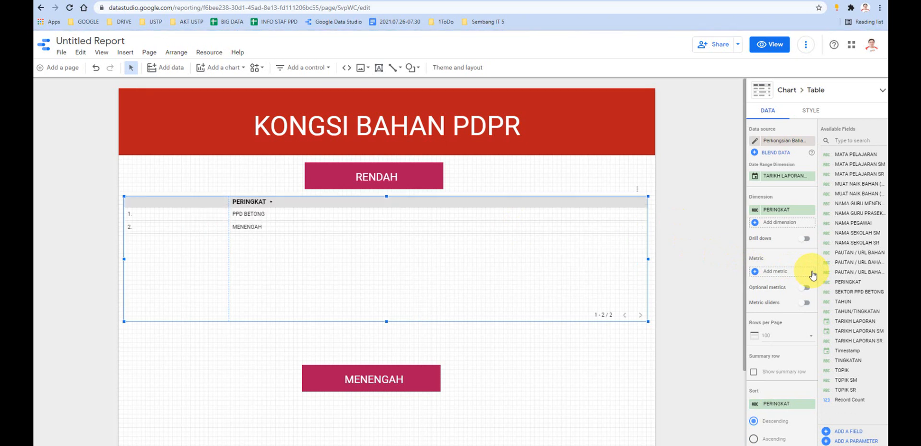
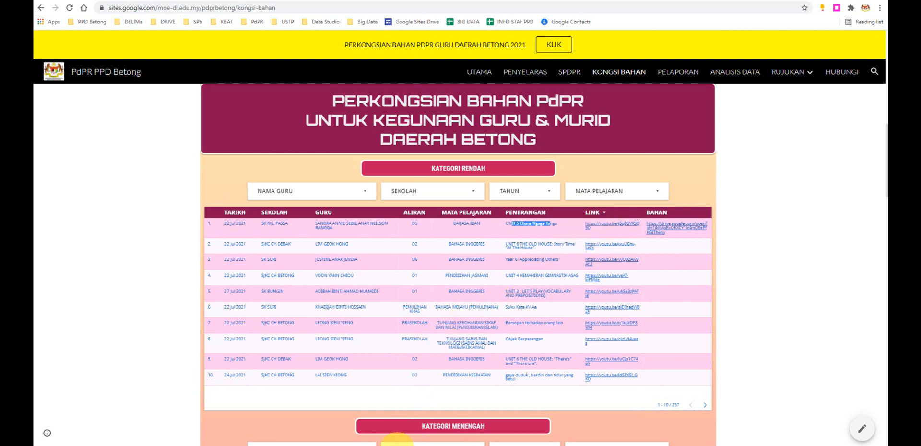
- Add PAUTAN / URL BAHAN as a second dimension of the table below the RENDAH banner
mouse_move(391, 445)
left_click(370, 425)
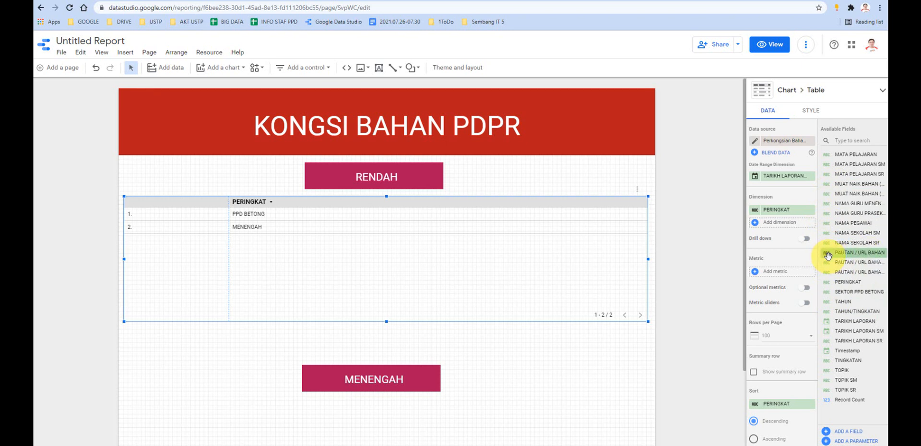
left_click_drag(828, 254, 766, 225)
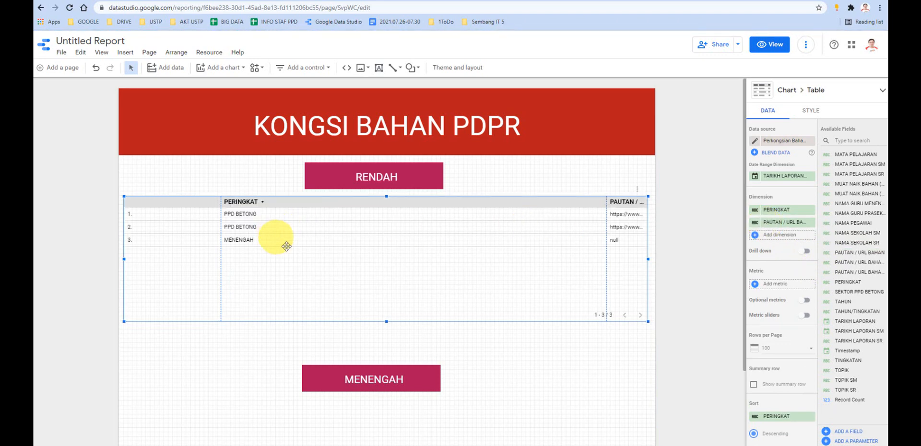
- Preview the report to check the URL values in the table's link column, and return to editing
left_click(770, 45)
triple_click(690, 197)
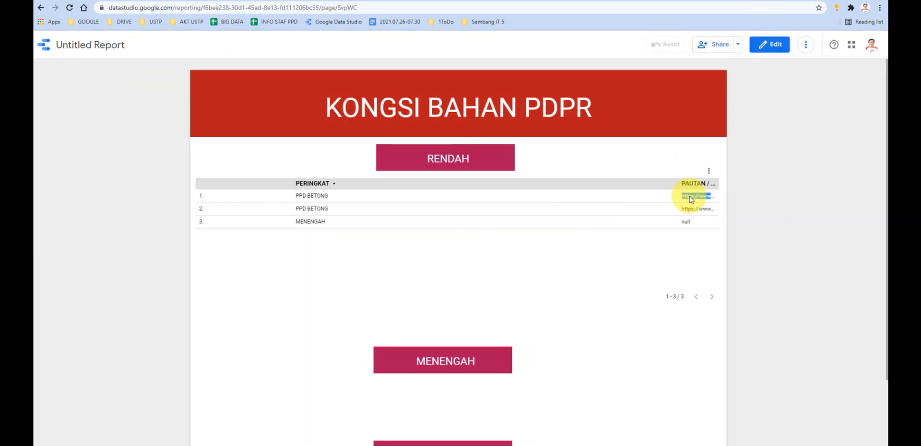
triple_click(700, 211)
left_click(698, 202)
left_click(767, 45)
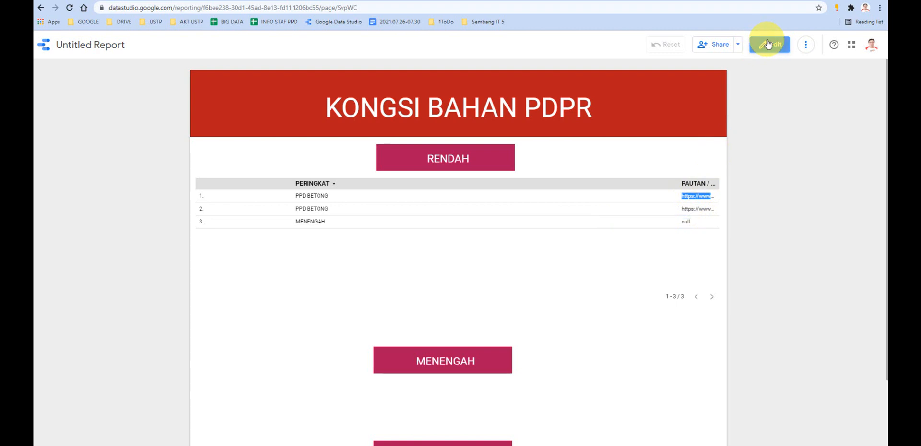
- Open the report's added Perkongsian Bahan PdPR data source for editing and examine the data types available for MATA PELAJARAN
left_click(622, 229)
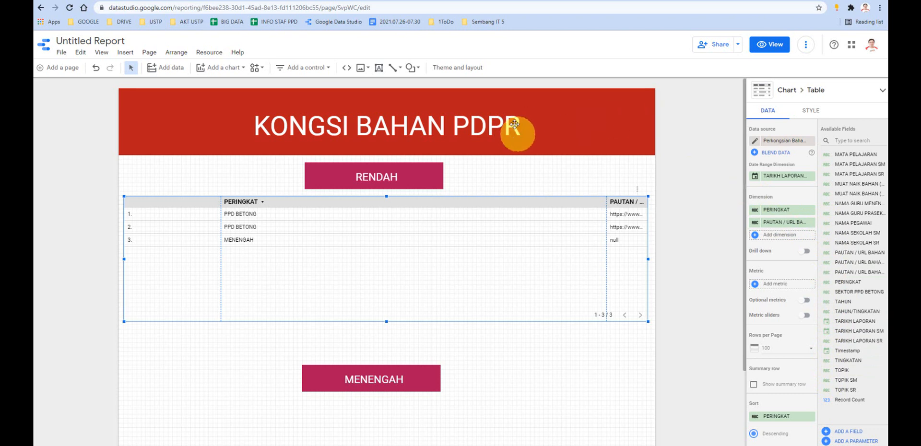
left_click(207, 55)
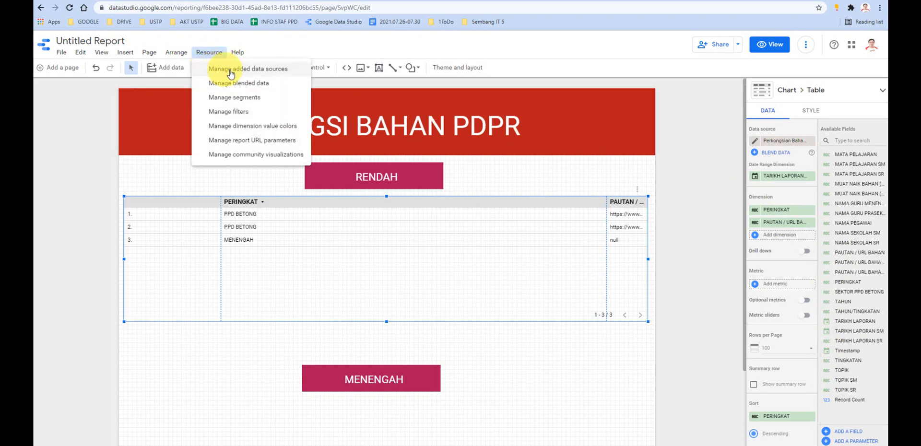
left_click(277, 72)
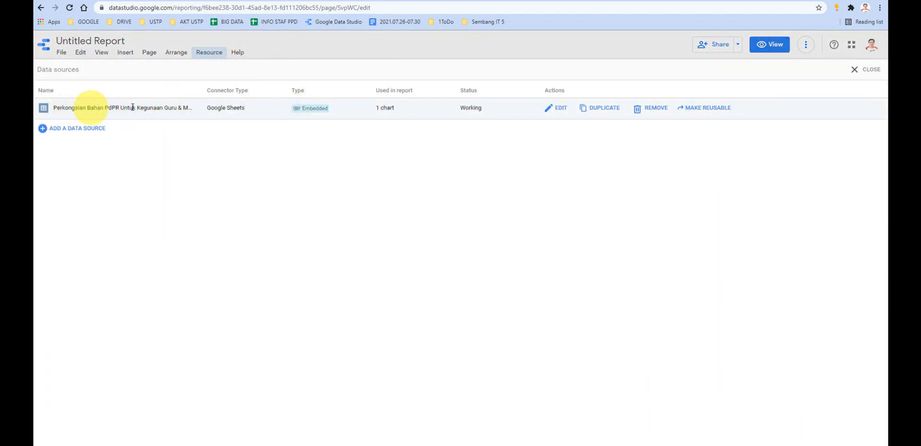
left_click_drag(178, 107, 78, 107)
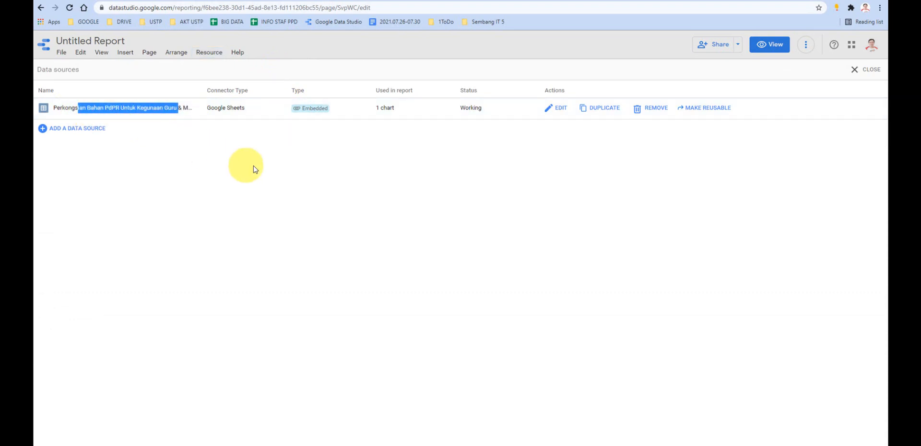
left_click(556, 109)
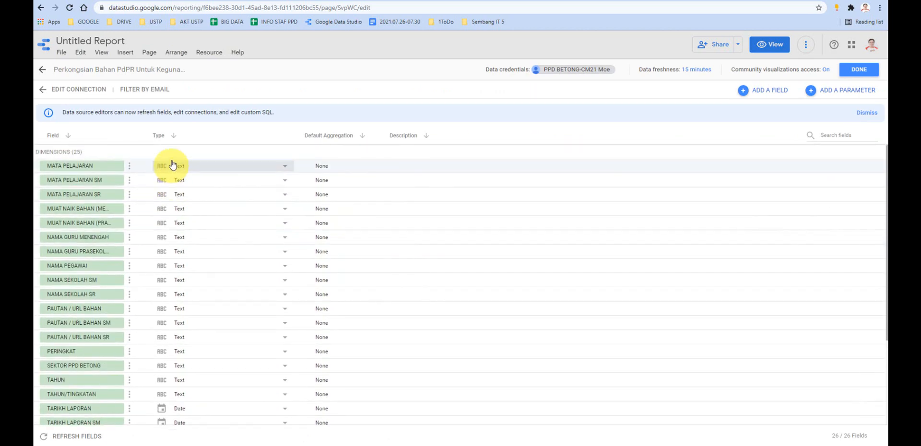
left_click(283, 165)
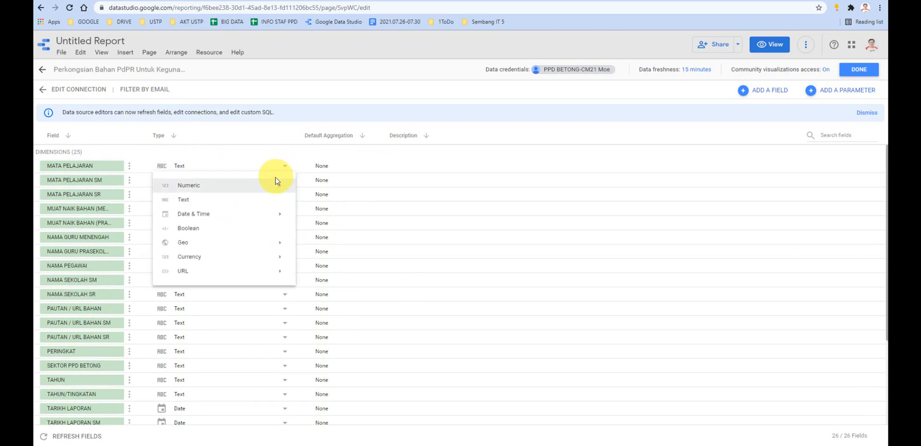
mouse_move(228, 189)
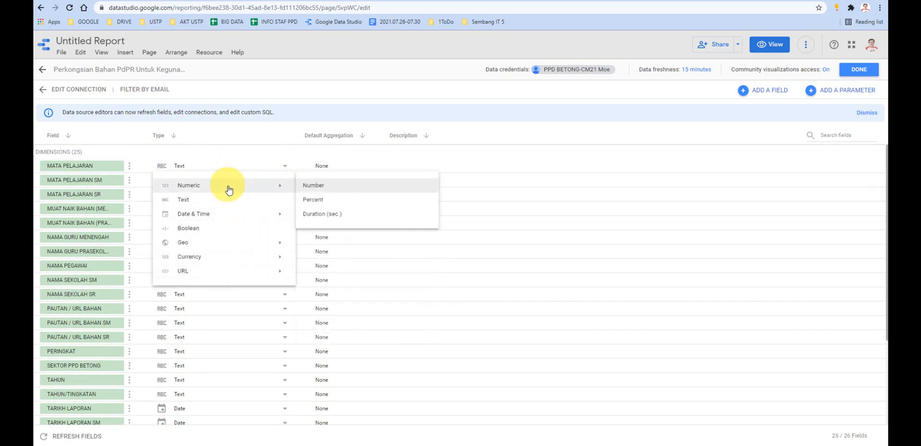
left_click(231, 158)
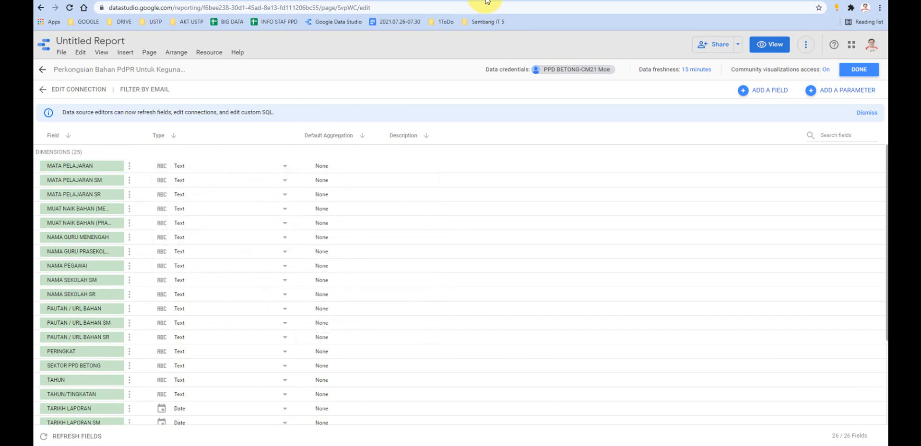
- Switch to the response spreadsheet and examine the number formats available for a cell under NAMA GURU PRASEKOLAH / RENDAH
left_click(485, 1)
left_click(217, 153)
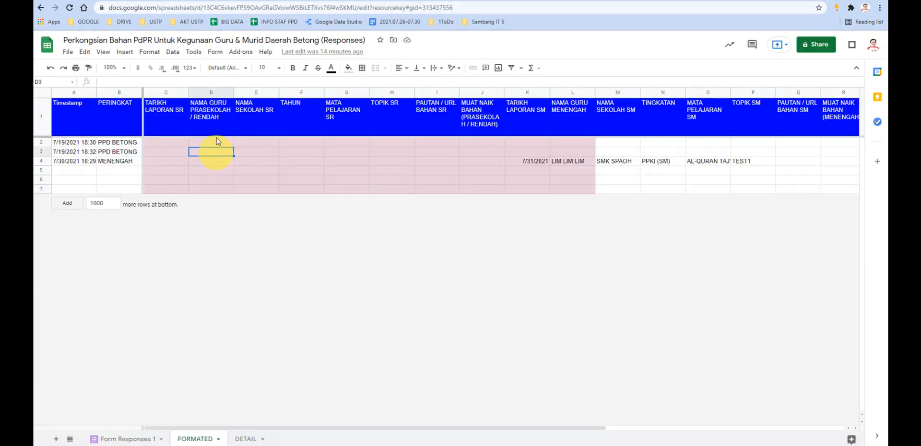
left_click(194, 69)
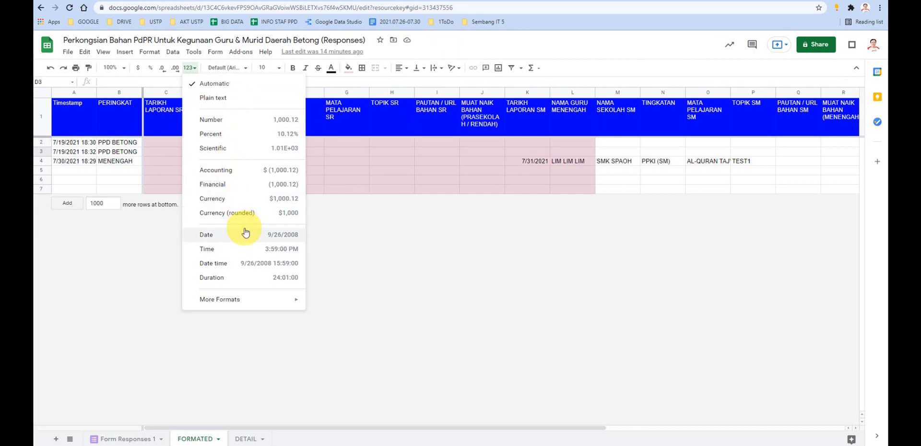
left_click(336, 190)
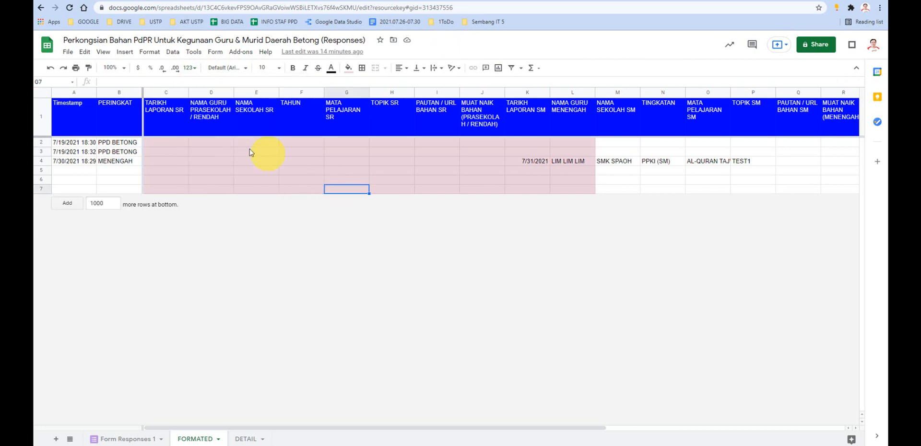
left_click(208, 144)
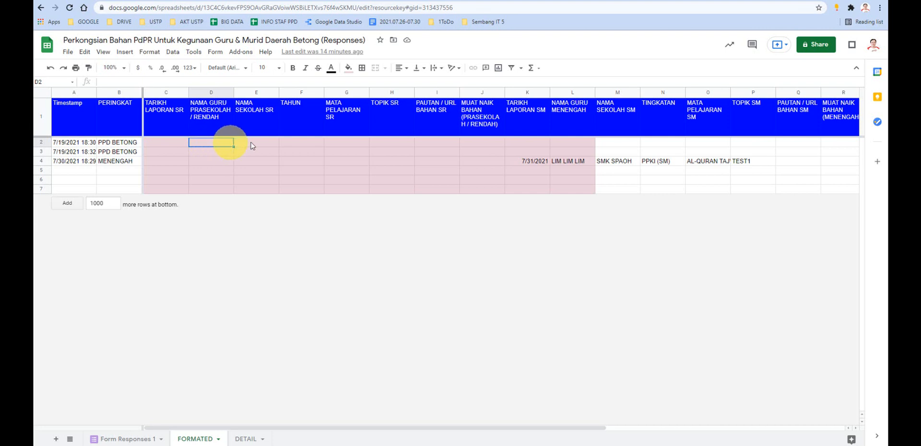
left_click(256, 142)
left_click(219, 144)
left_click(271, 145)
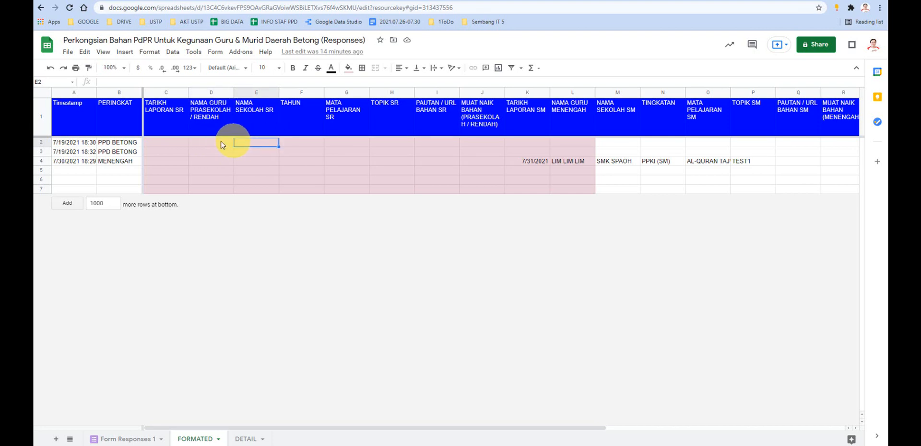
left_click(221, 144)
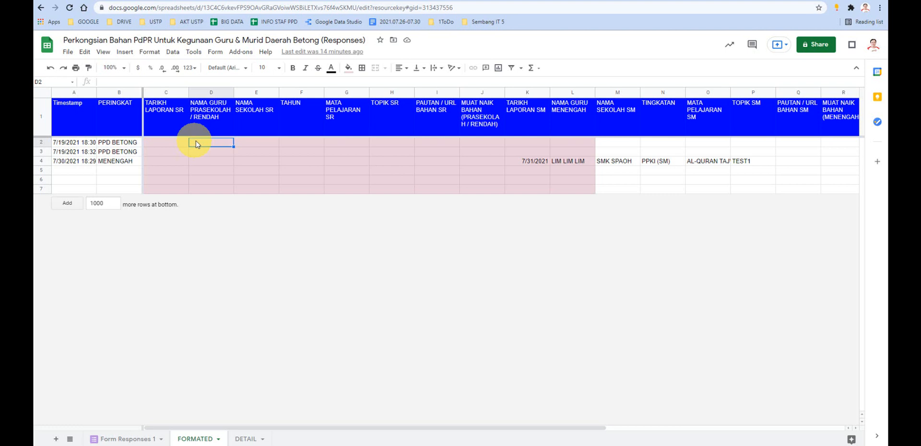
left_click(256, 142)
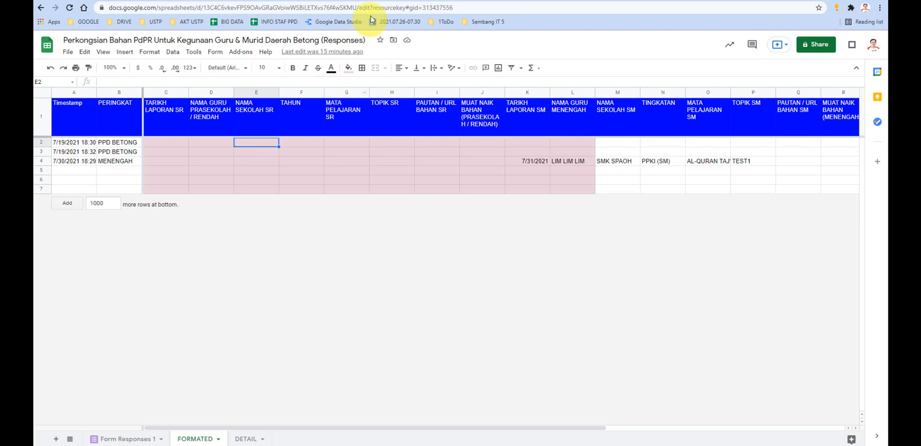
left_click(375, 1)
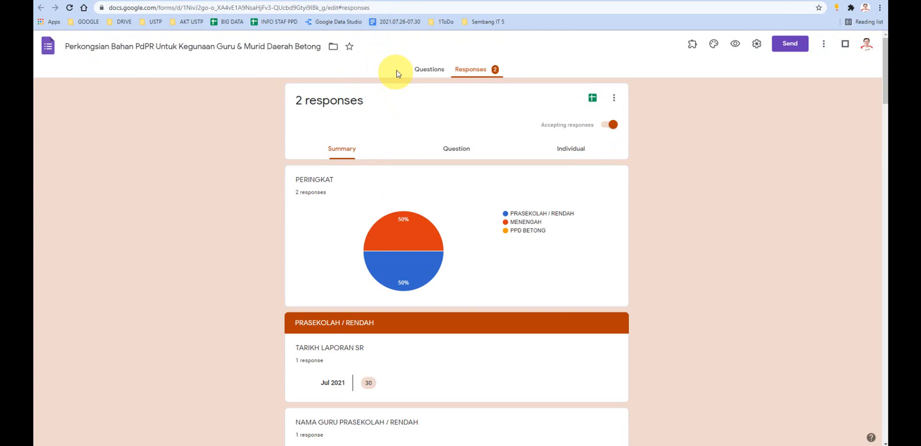
left_click(484, 1)
left_click(413, 1)
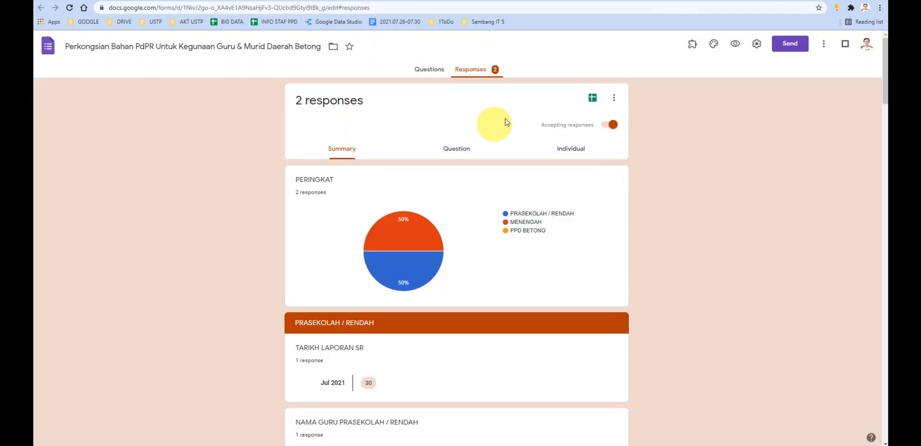
left_click(503, 1)
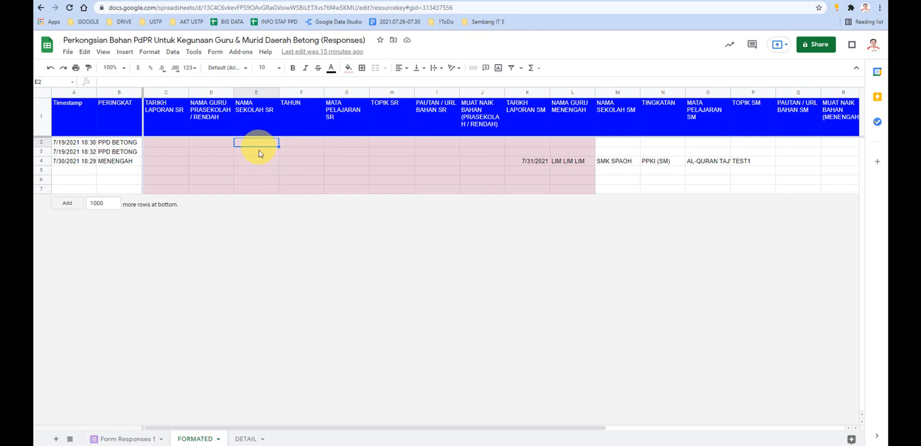
- Examine the number formats available for the whole NAMA SEKOLAH SR column in the FORMATED sheet
left_click(256, 92)
left_click(190, 68)
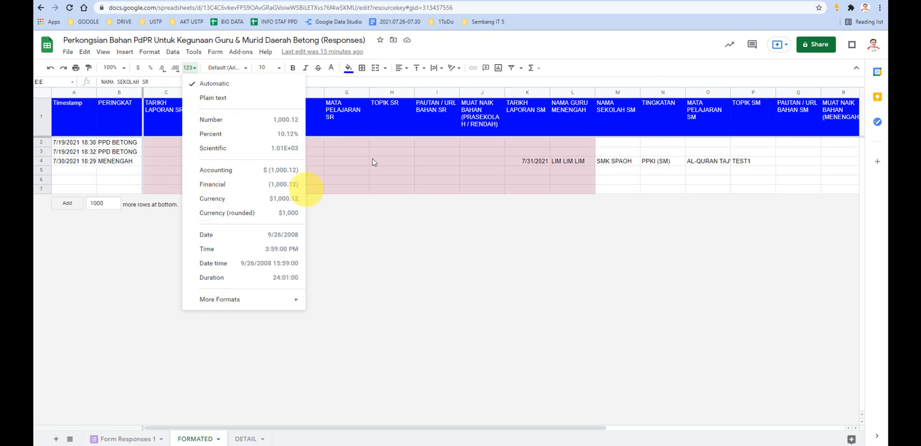
left_click(392, 161)
left_click(249, 113)
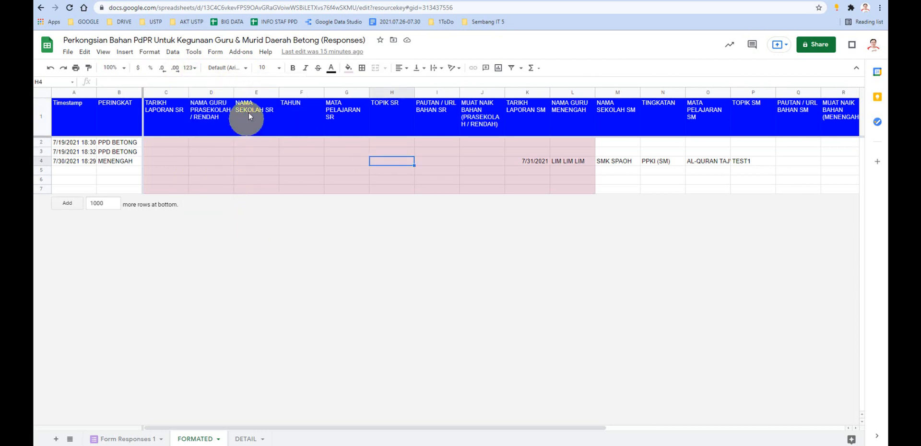
left_click(254, 93)
left_click(189, 67)
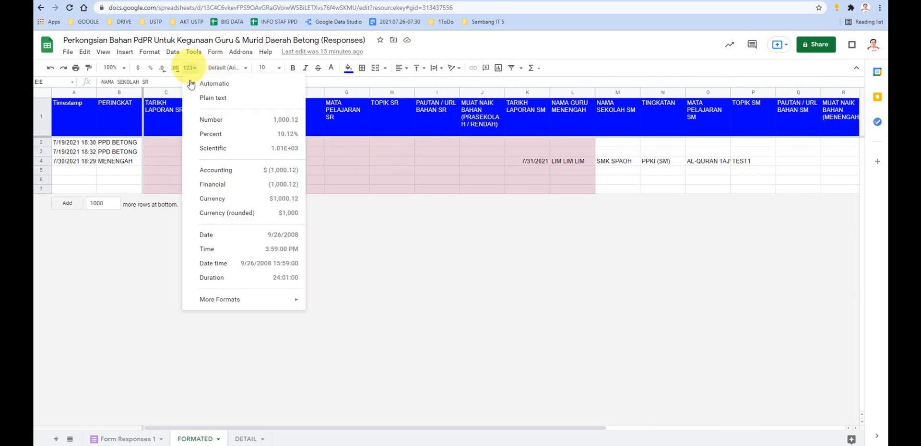
left_click(331, 252)
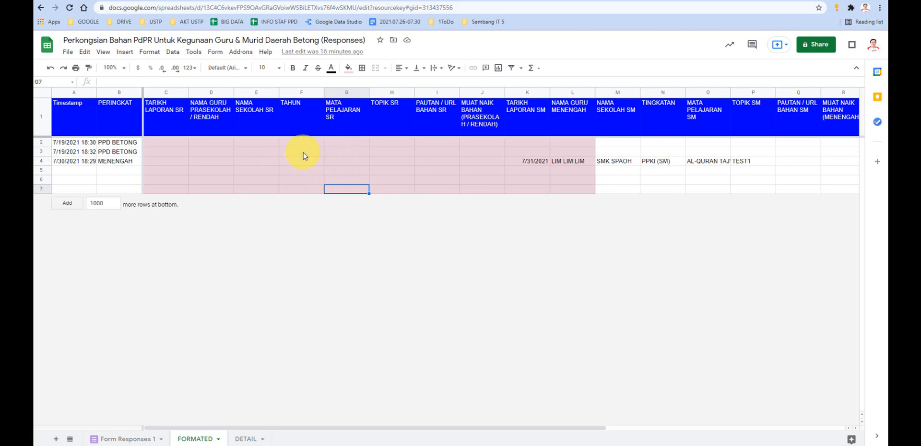
- Look at the form's response summary, return to the FORMATED sheet and review the NAMA SEKOLAH SR column's format options again
left_click(409, 2)
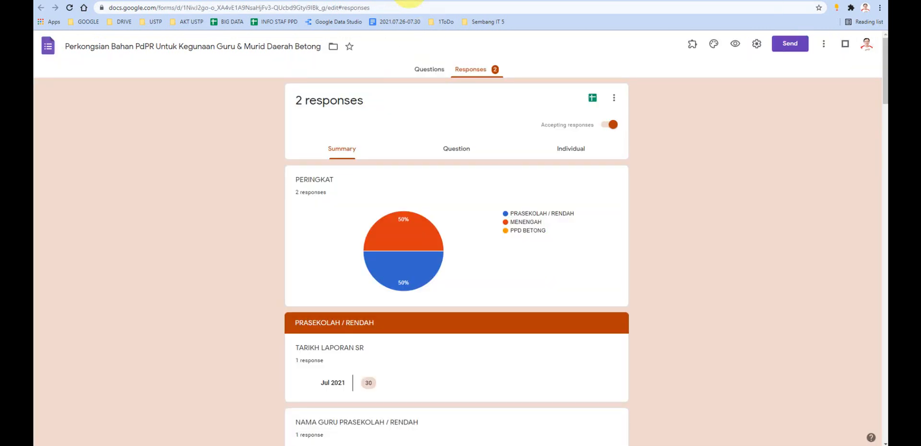
left_click(514, 0)
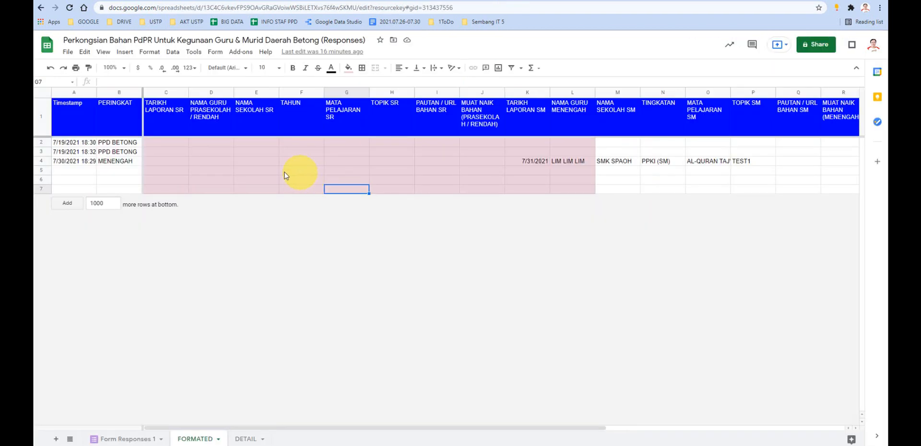
left_click(250, 92)
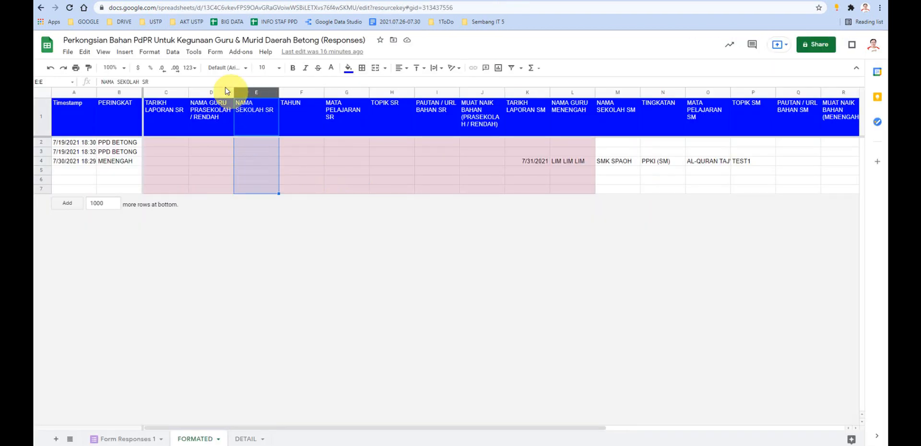
left_click(189, 68)
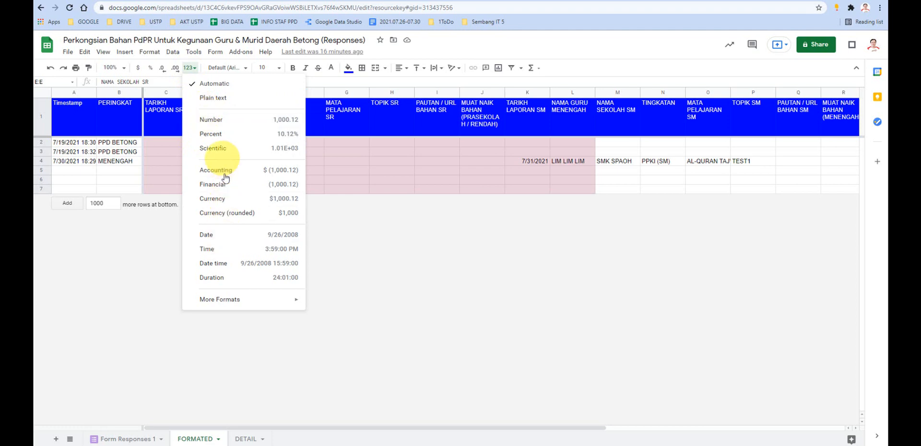
left_click(428, 250)
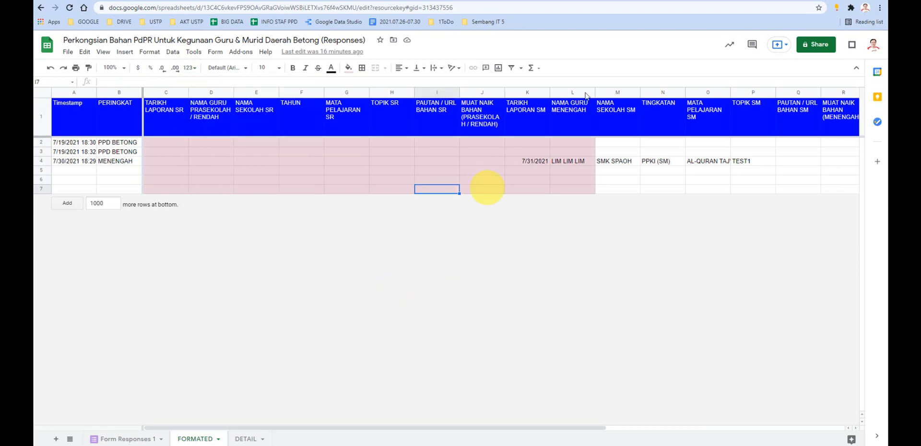
- Compare the field types of the Data Studio data source with the columns of the FORMATED response sheet
left_click(685, 3)
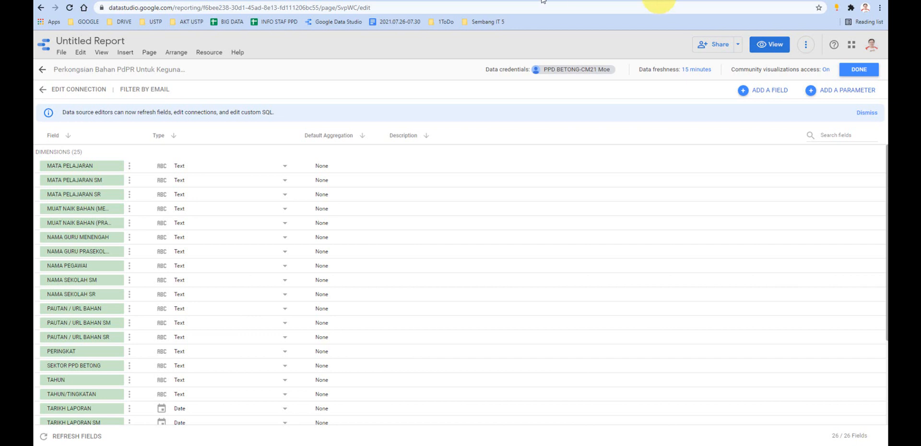
left_click(502, 1)
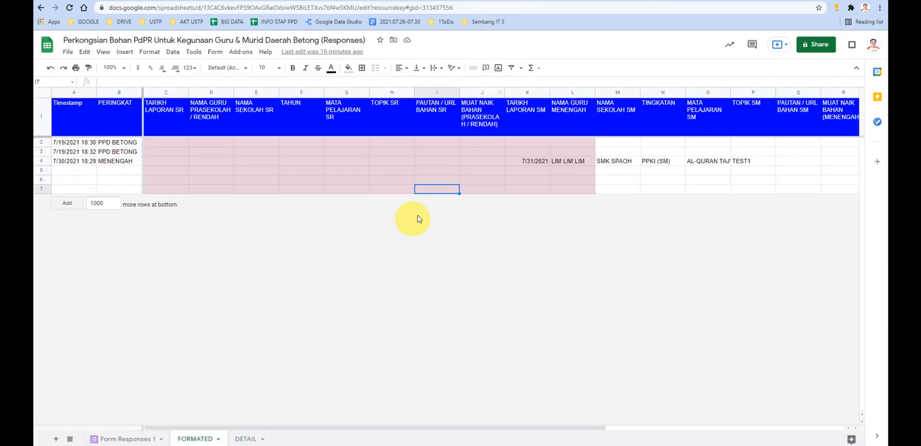
left_click(690, 1)
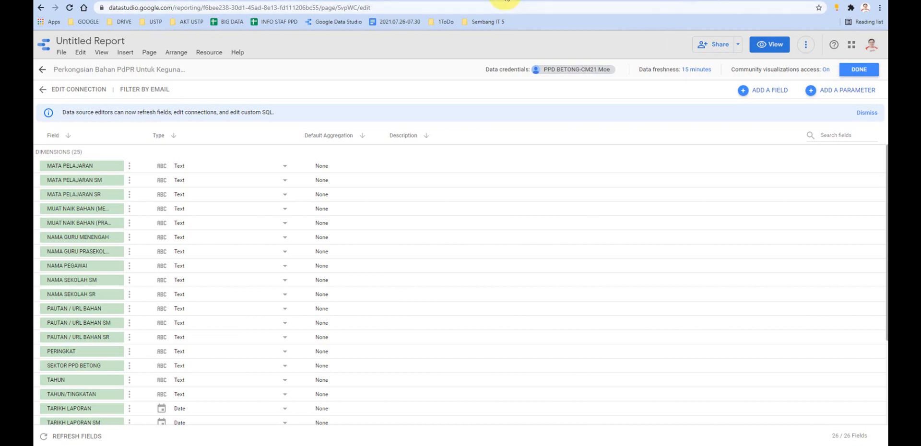
left_click(504, 1)
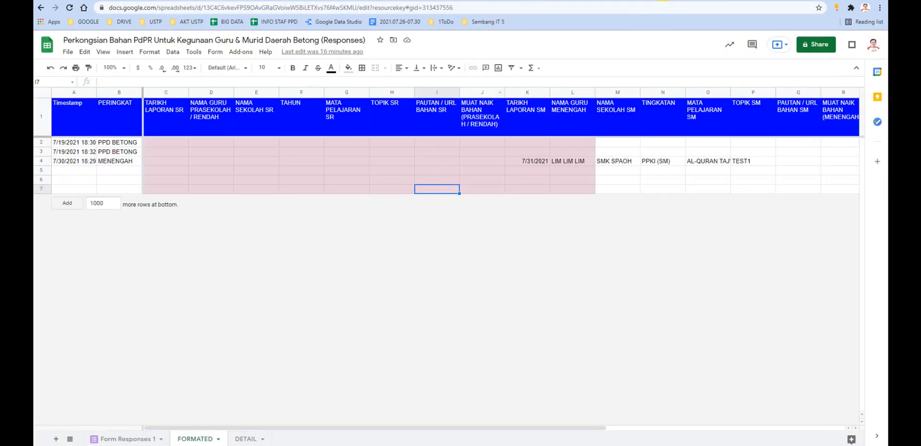
- Compare the Data Studio field types with the number format options of the TARIKH LAPORAN SM column in the FORMATED response sheet
left_click(691, 1)
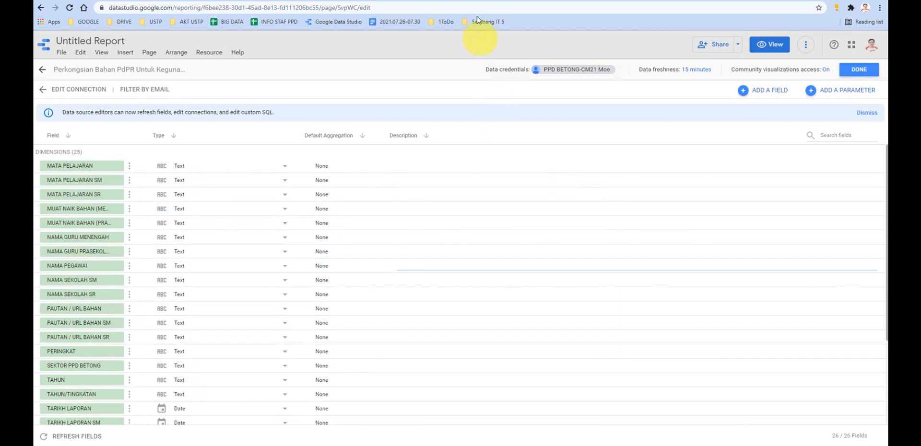
left_click(514, 2)
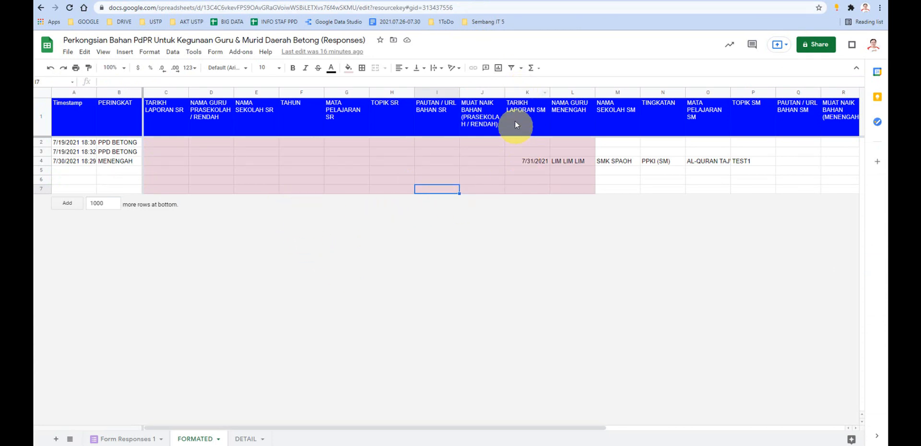
left_click(525, 159)
left_click(522, 91)
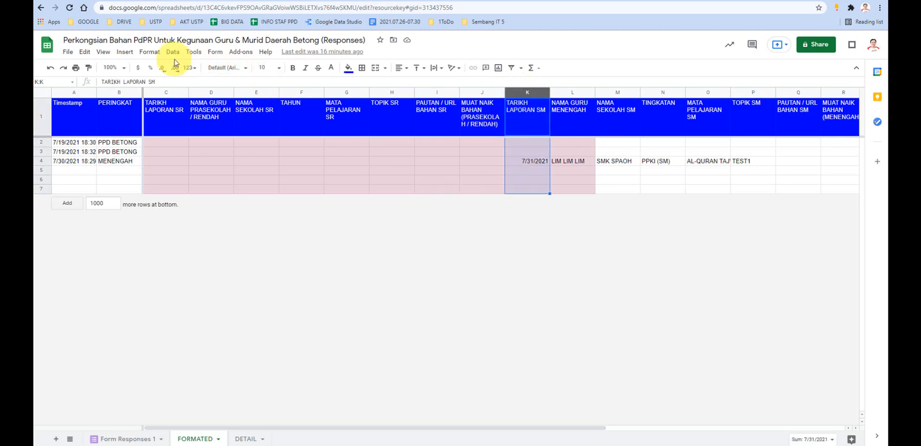
left_click(194, 68)
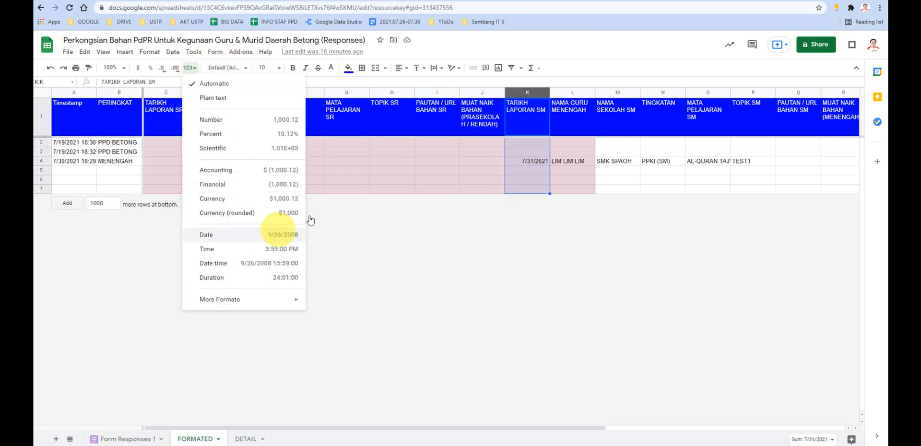
left_click(369, 235)
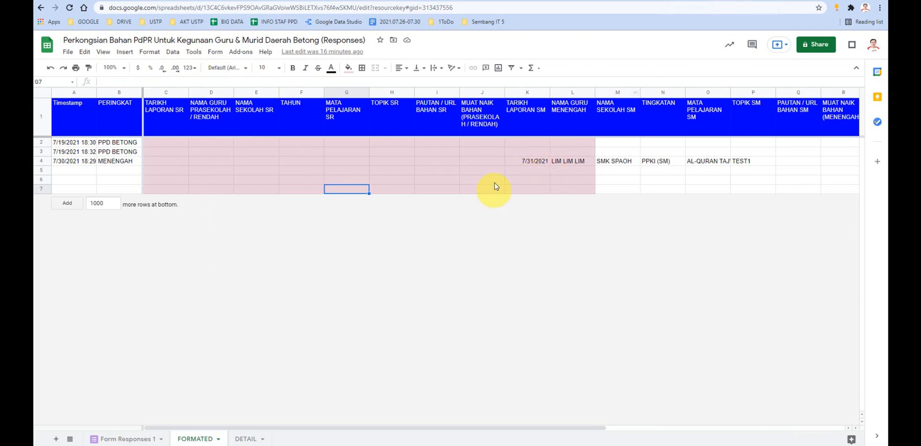
left_click(526, 92)
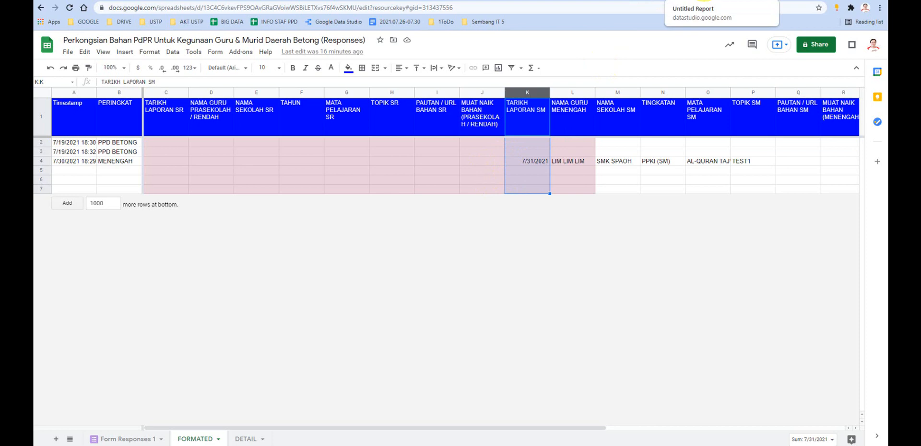
left_click(698, 1)
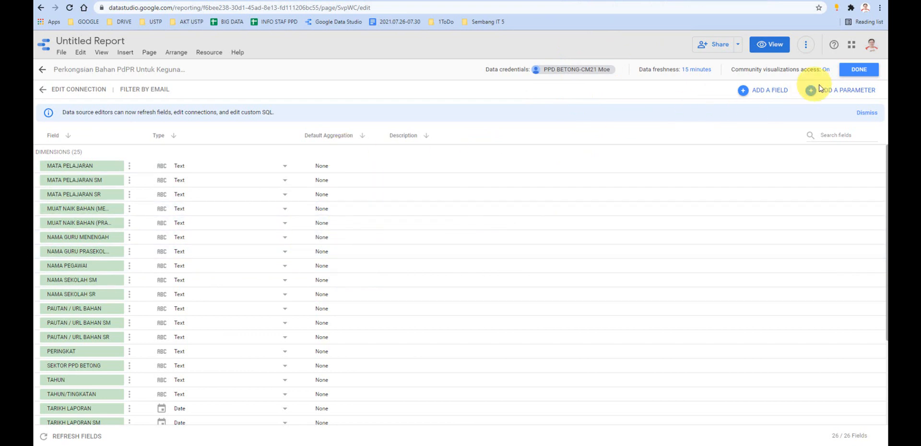
- Close the data source editor and delete the existing table under the RENDAH heading
left_click(858, 69)
left_click(861, 70)
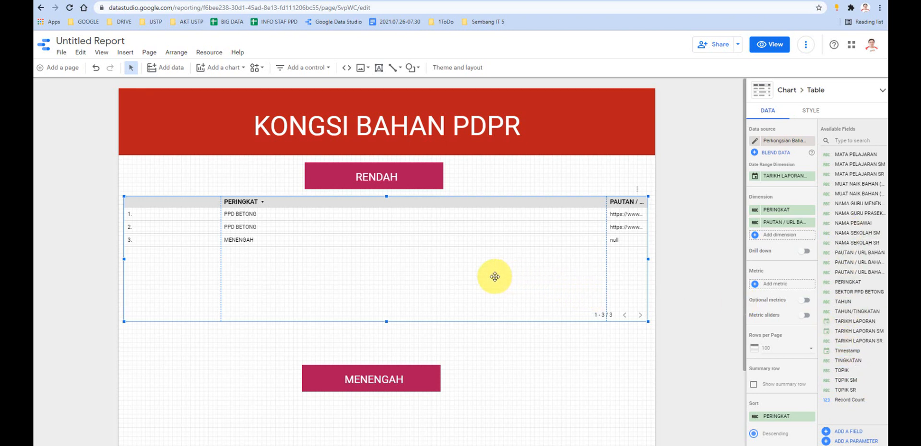
key("Delete")
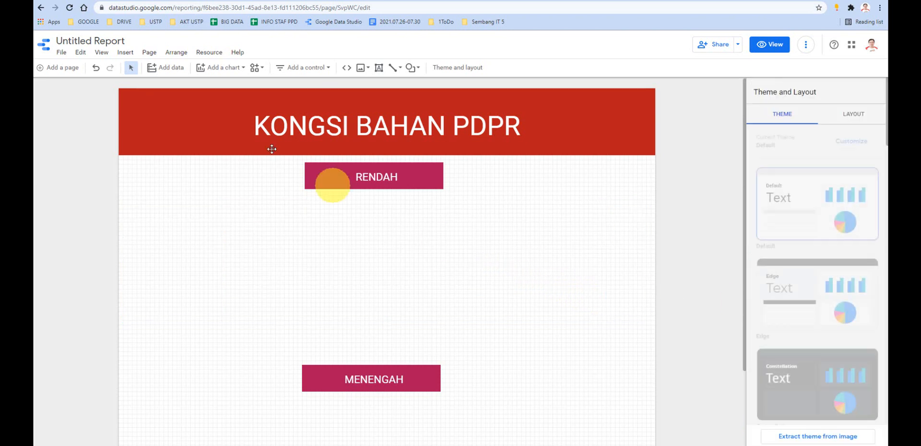
left_click(217, 68)
left_click(210, 97)
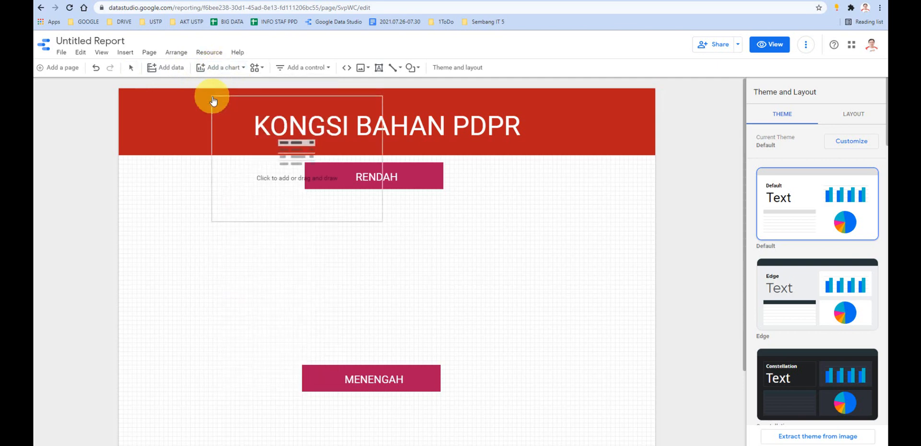
left_click(219, 68)
left_click(209, 225)
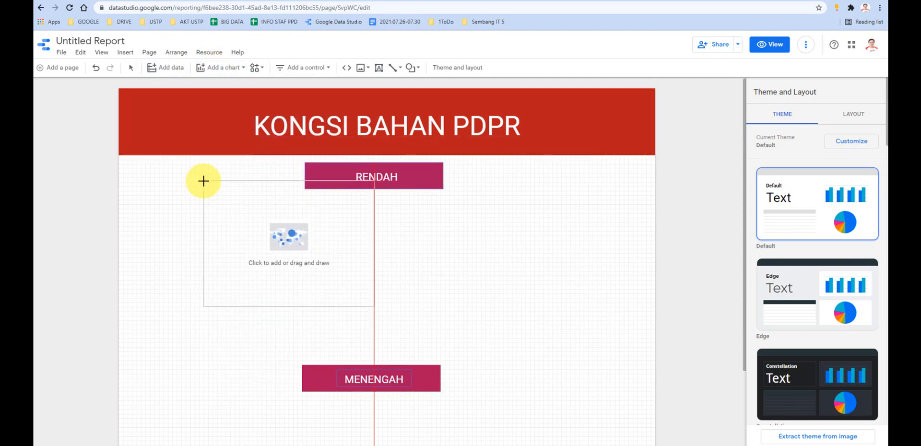
key("Escape")
- Insert a new table chart between the RENDAH and MENENGAH headings and widen it across the page
left_click(219, 73)
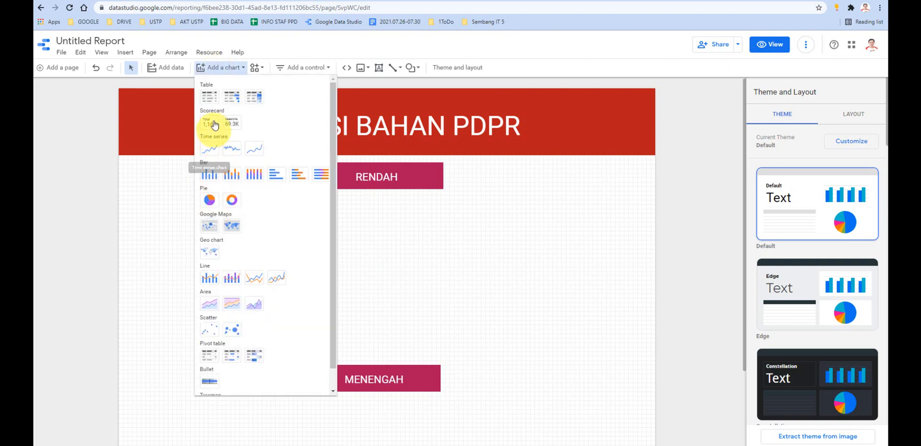
left_click(210, 98)
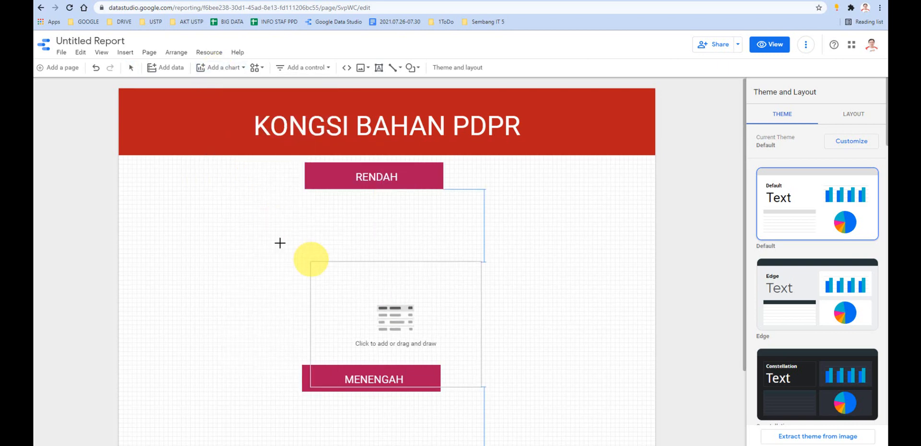
left_click(188, 213)
left_click_drag(359, 276, 556, 276)
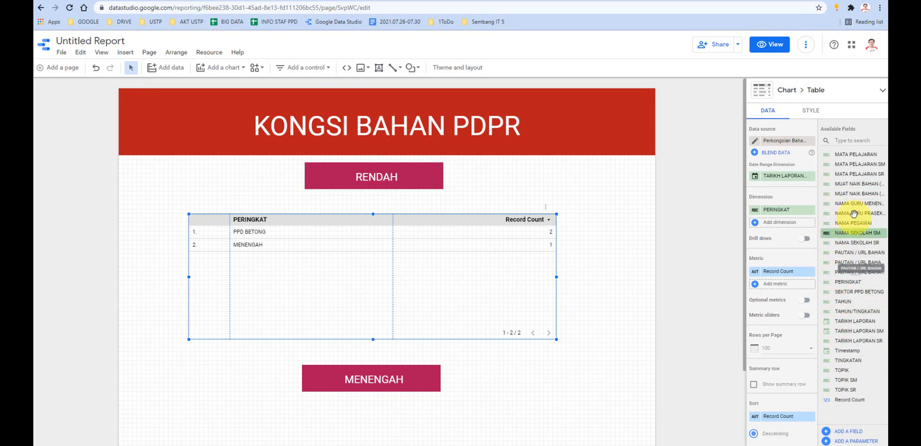
- Open the report's added Perkongsian Bahan PdPR data source for editing
left_click(209, 56)
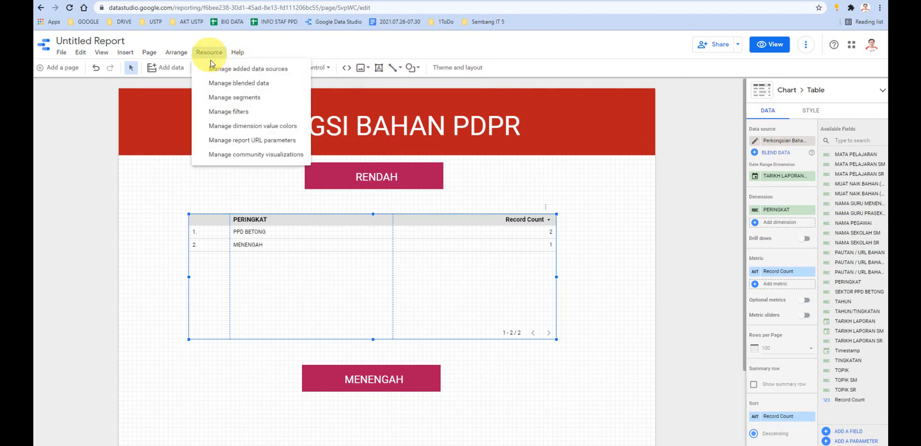
left_click(247, 73)
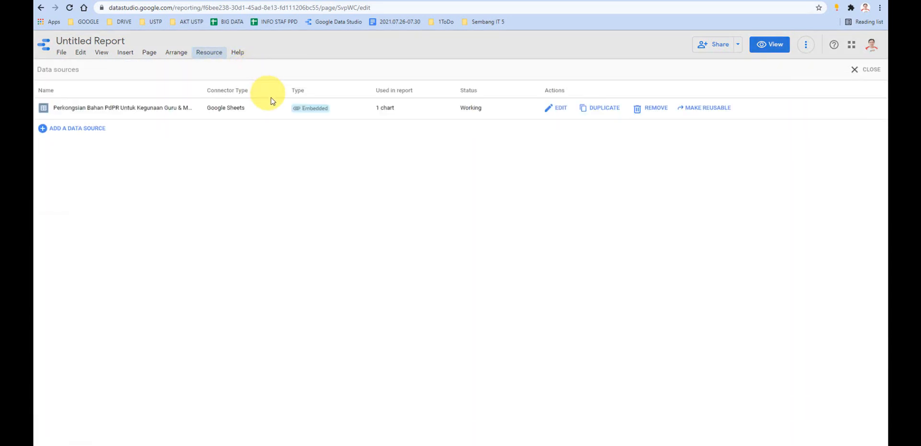
left_click_drag(123, 109, 121, 109)
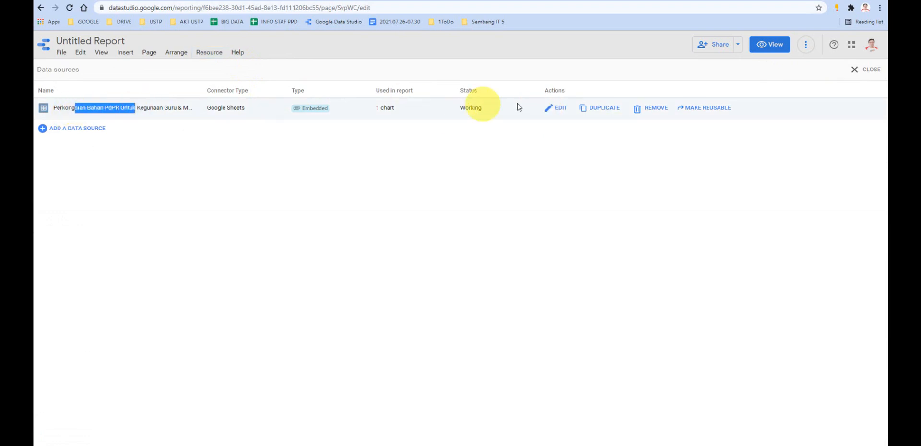
left_click(559, 107)
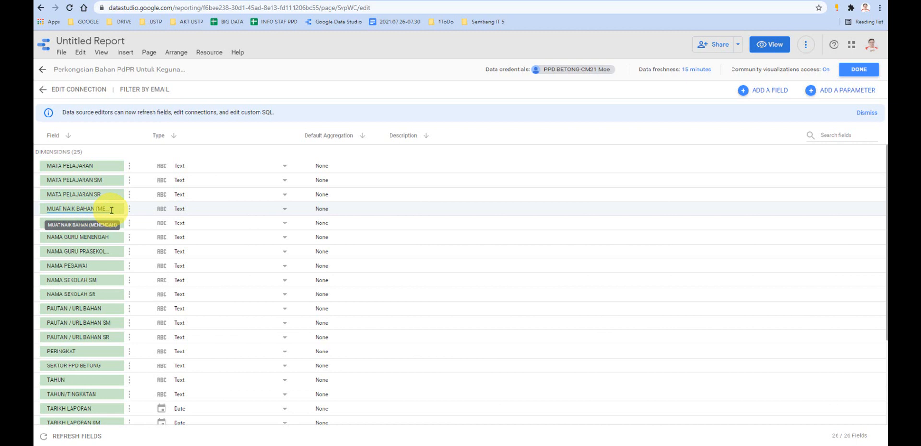
- Check the BAHAN links in the KATEGORI RENDAH table on the published Kongsi Bahan site and return to the Data Studio report
left_click(370, 445)
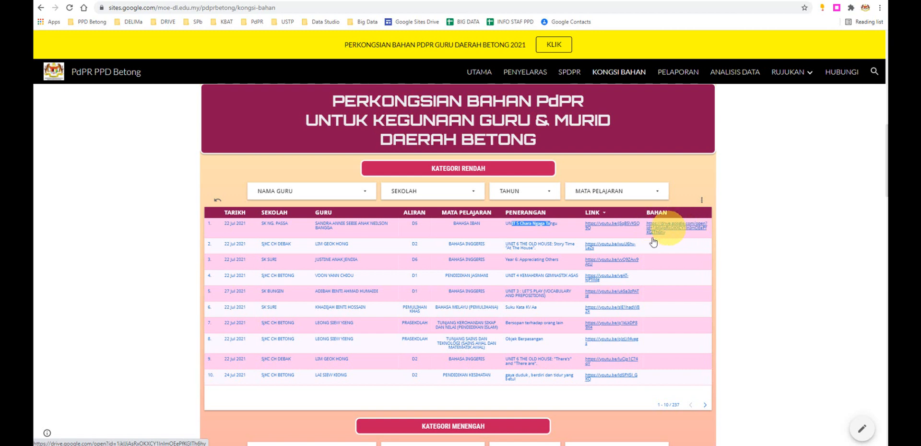
left_click(393, 445)
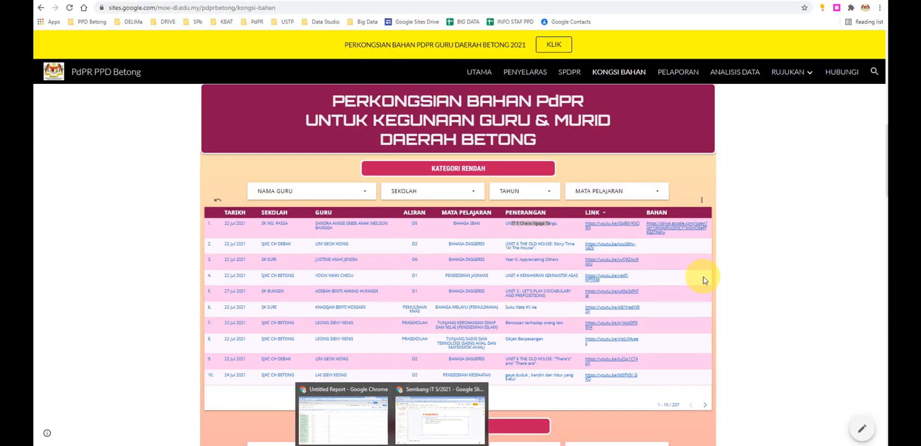
left_click(343, 413)
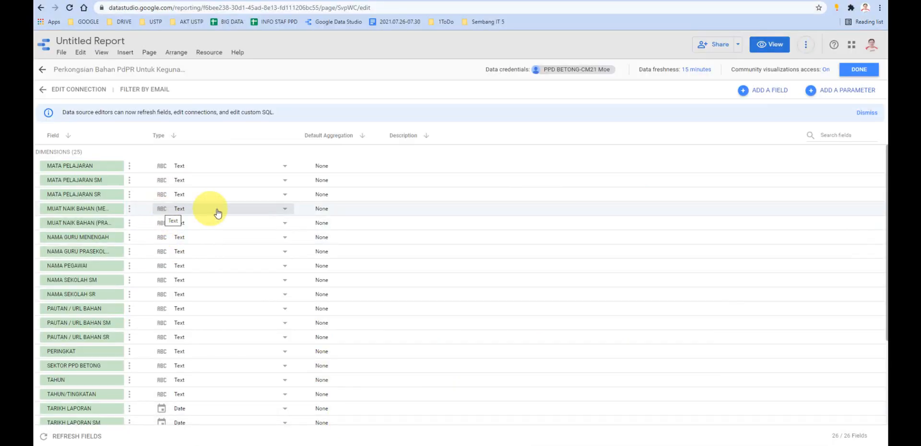
- Set the type of both MUAT NAIK BAHAN fields, MENENGAH and PRASEKOLAH / RENDAH, to URL
left_click(203, 213)
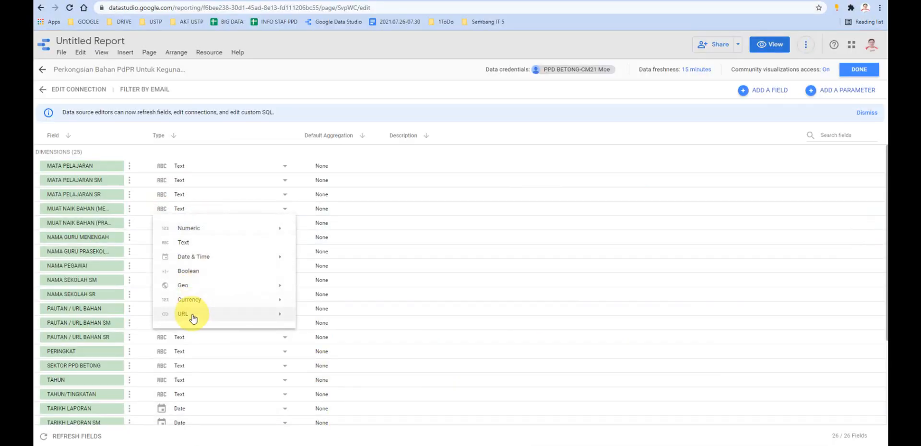
mouse_move(193, 318)
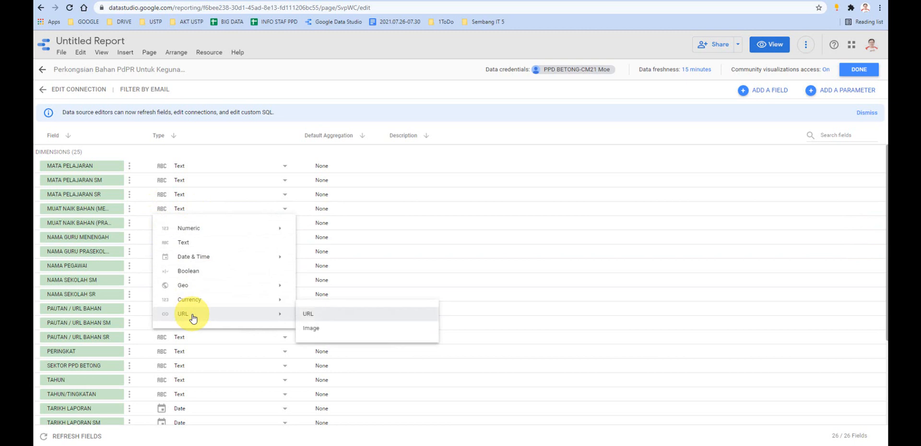
left_click(314, 315)
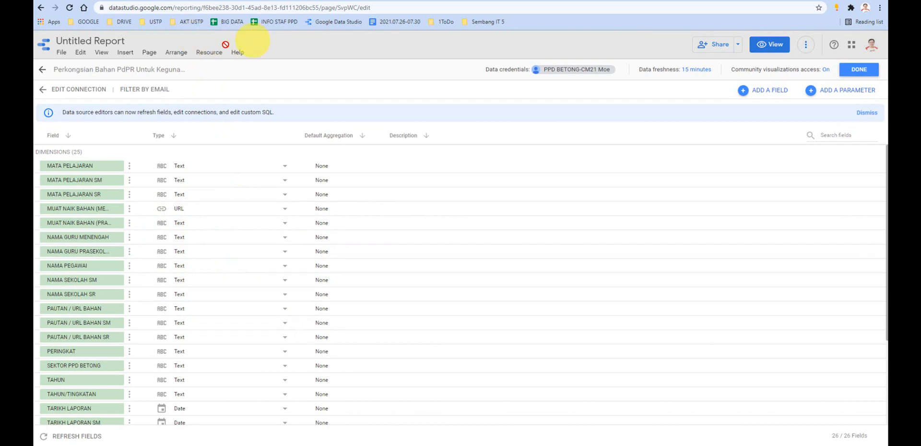
left_click(191, 226)
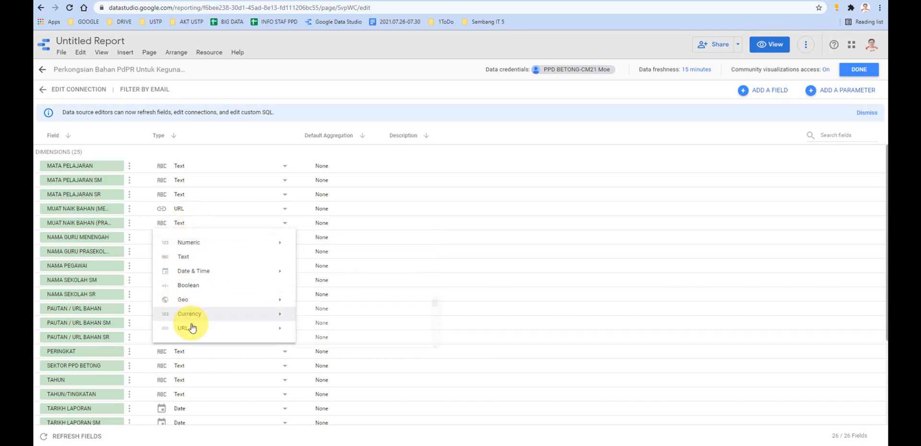
left_click(307, 330)
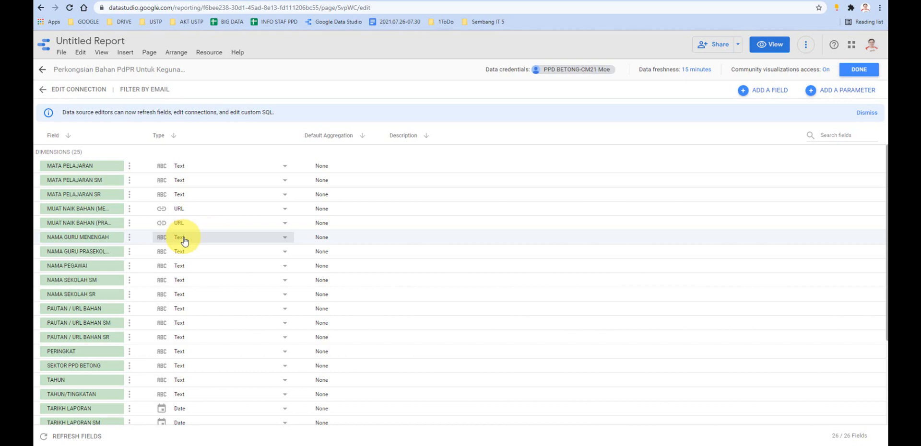
- Set the type of the PAUTAN / URL BAHAN, PAUTAN / URL BAHAN SM and PAUTAN / URL BAHAN SR fields to URL
scroll(182, 239, "down", 1)
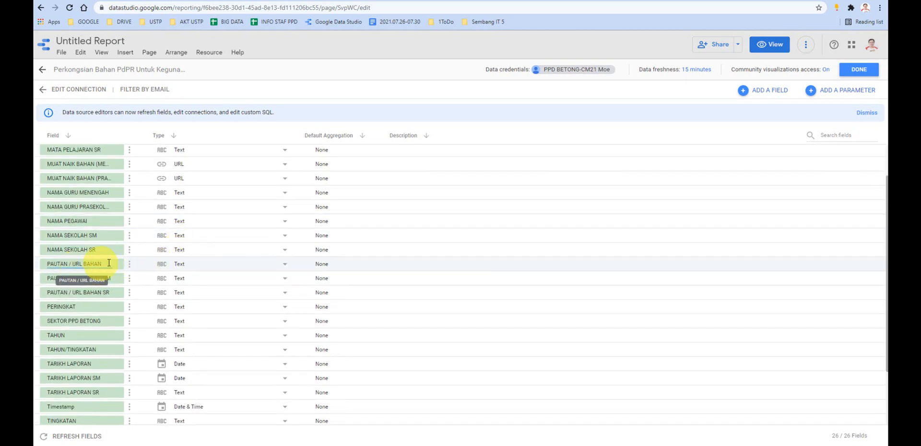
left_click(175, 264)
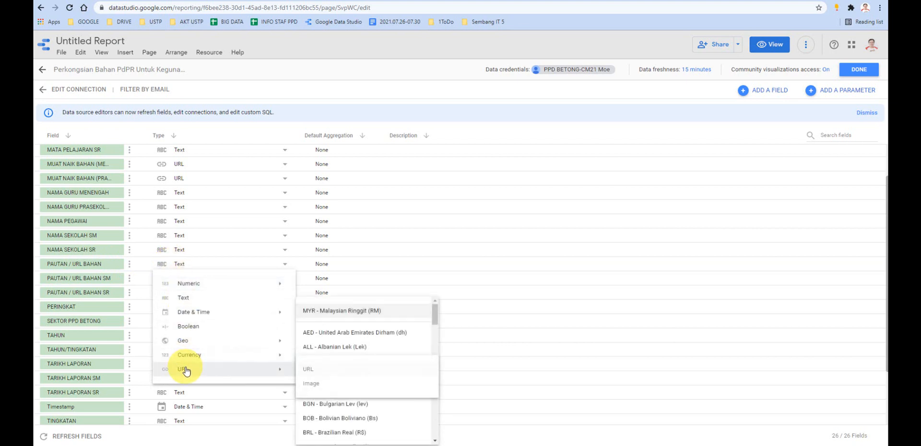
mouse_move(188, 369)
left_click(309, 369)
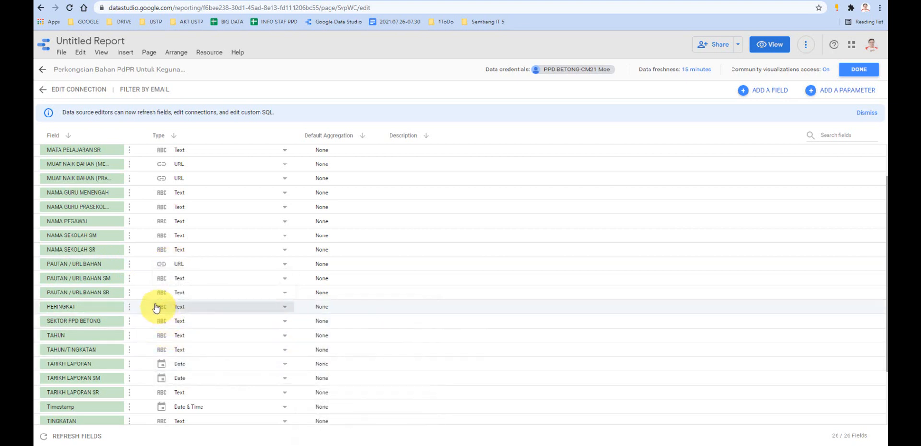
left_click(181, 280)
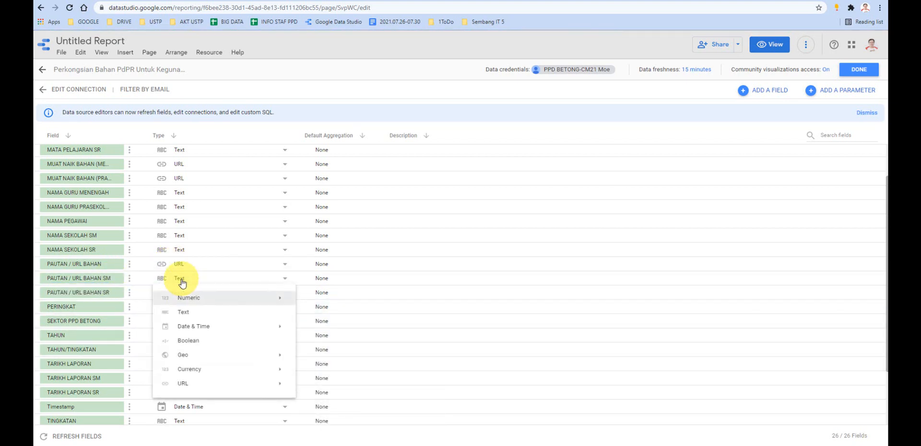
mouse_move(214, 383)
left_click(307, 384)
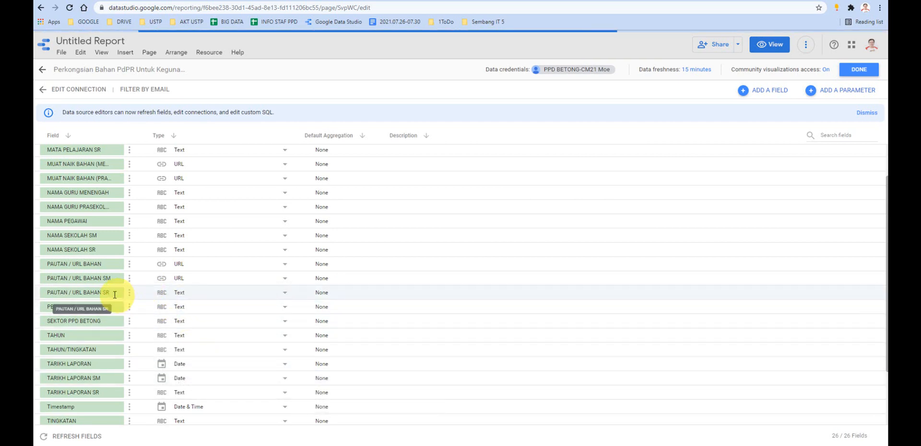
left_click(162, 296)
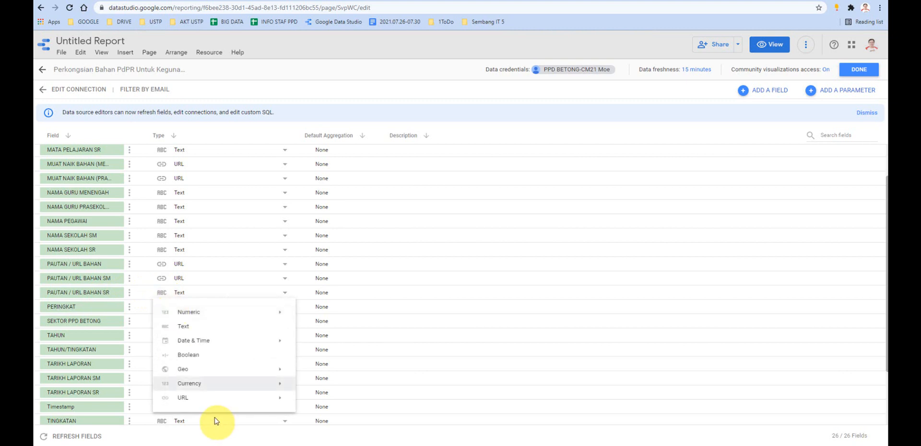
mouse_move(208, 398)
left_click(309, 398)
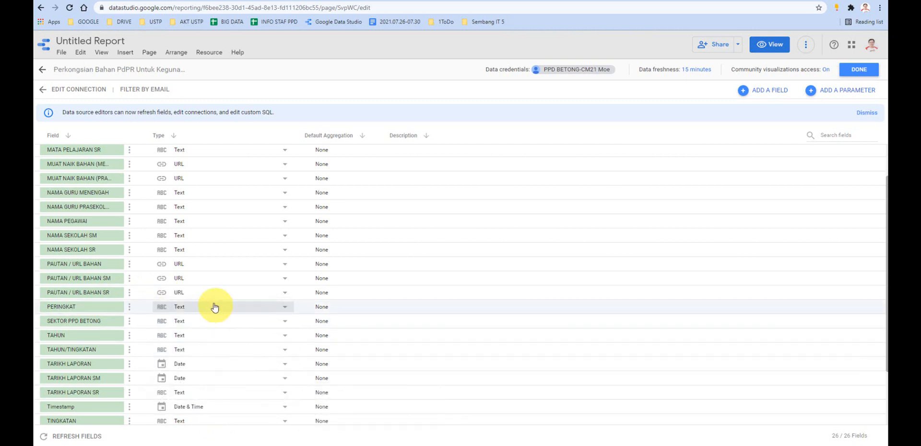
- Try to set the type of the TARIKH LAPORAN SR field to Date
scroll(204, 298, "down", 1)
scroll(204, 297, "down", 3)
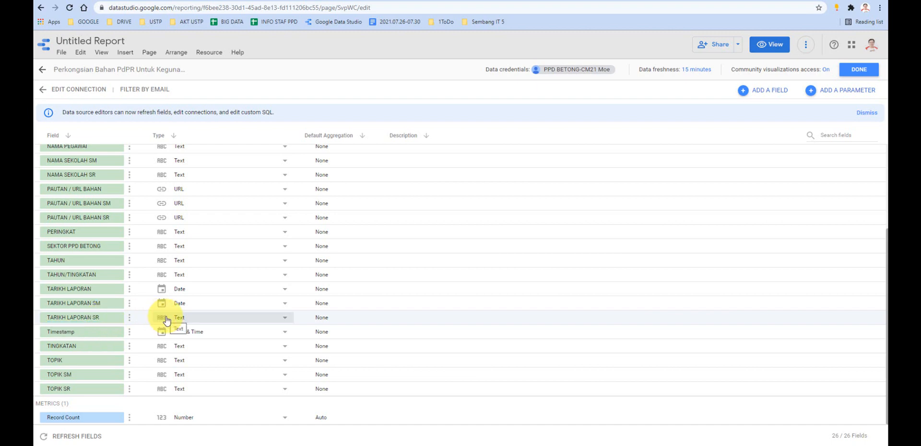
left_click(379, 445)
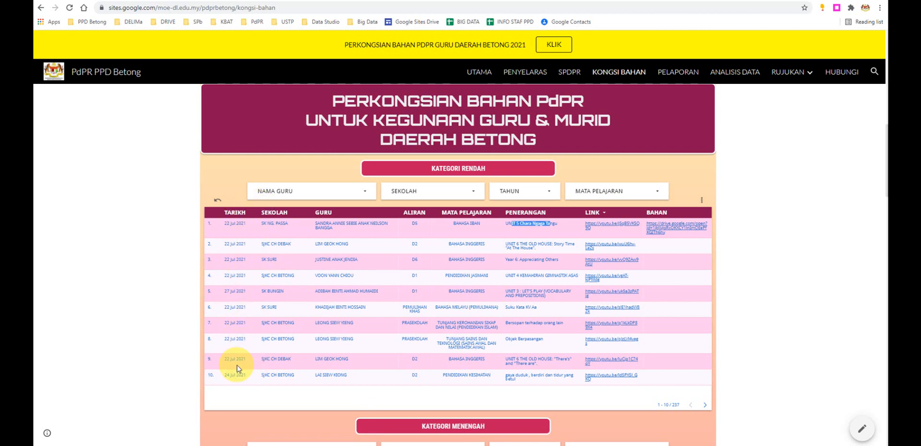
mouse_move(391, 441)
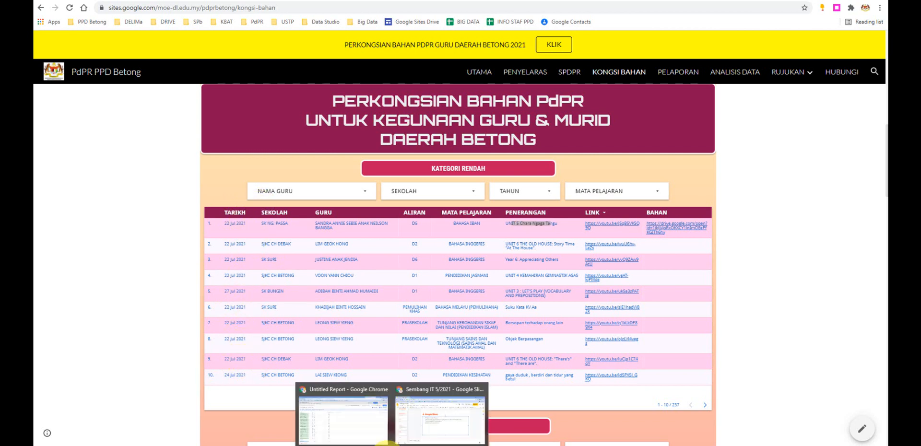
left_click(372, 427)
left_click(178, 319)
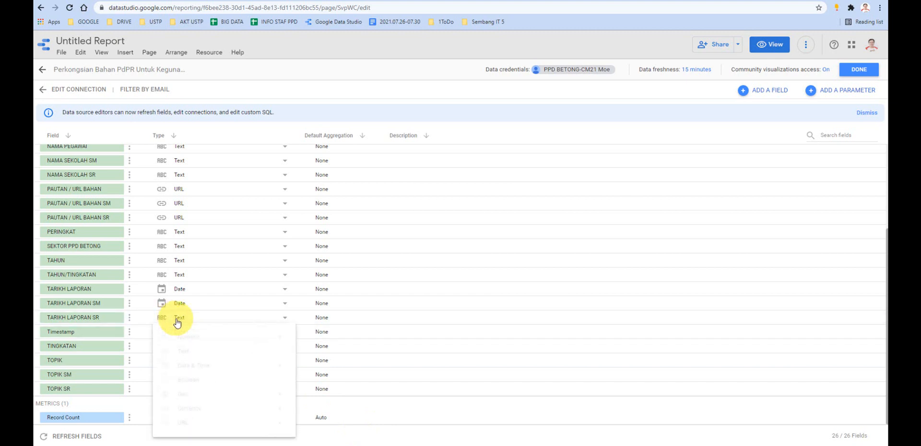
mouse_move(207, 364)
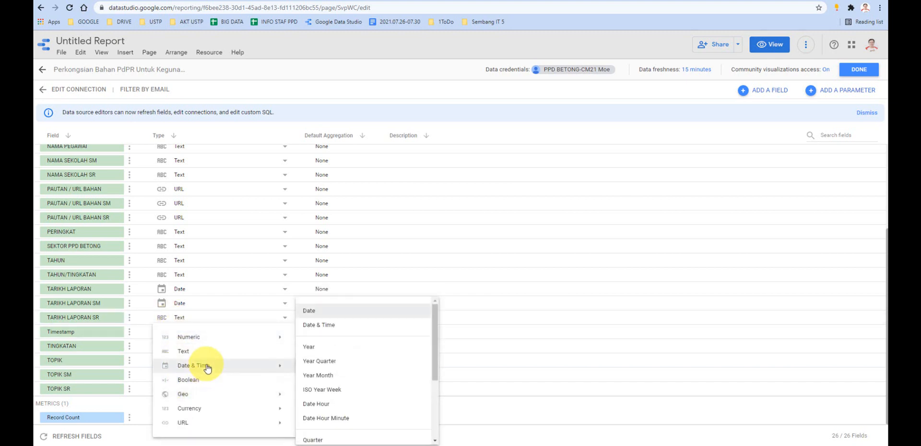
left_click(326, 310)
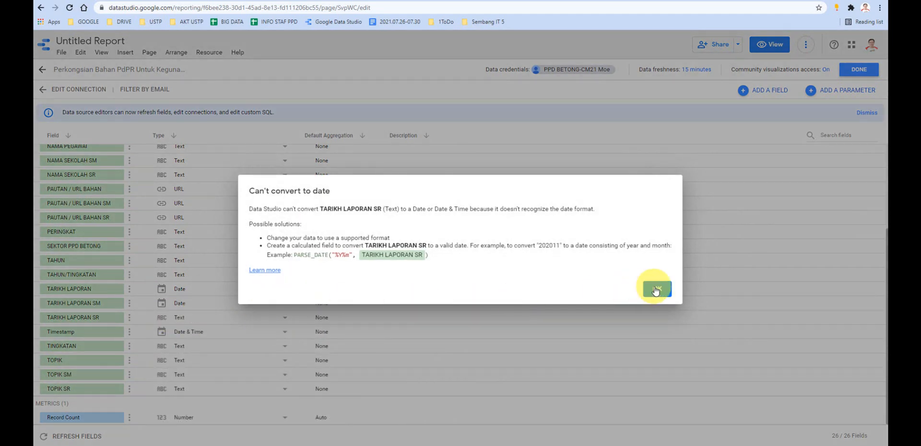
left_click(657, 289)
left_click(184, 320)
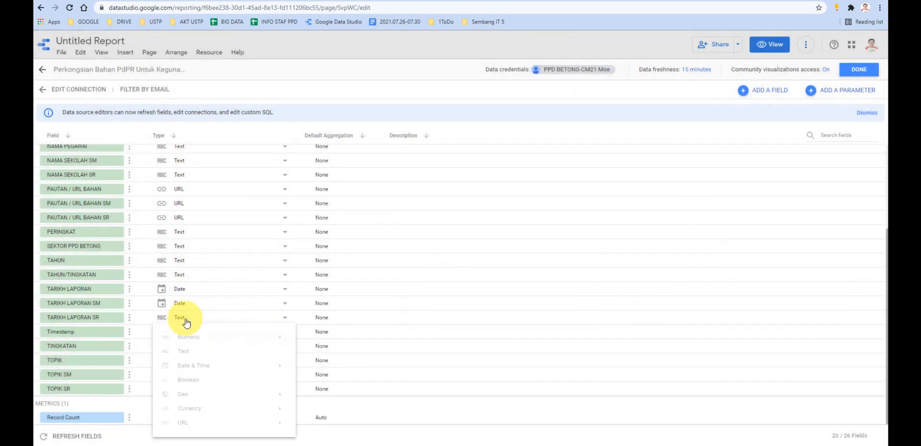
mouse_move(216, 366)
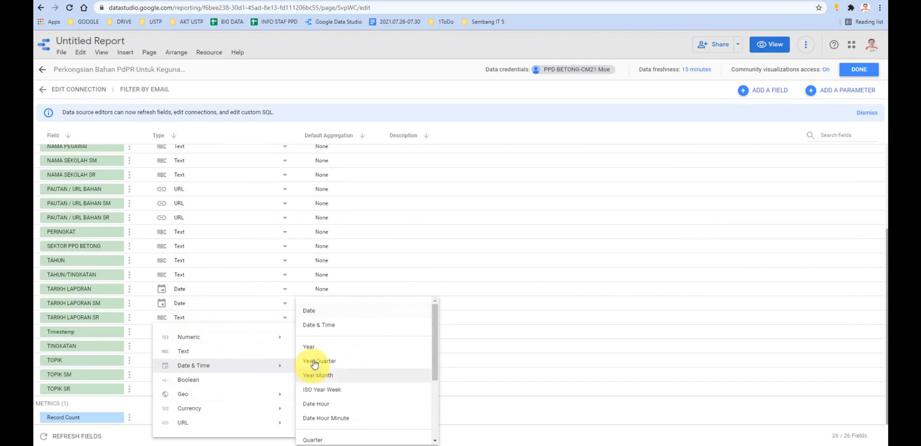
left_click(318, 317)
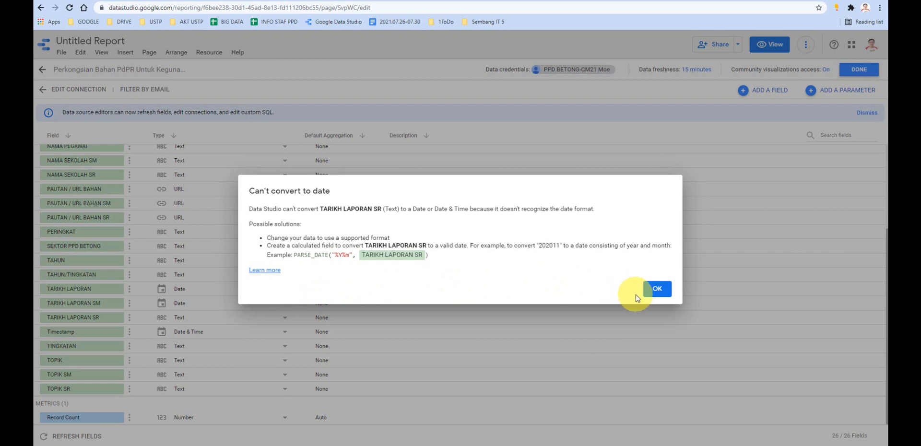
left_click(654, 291)
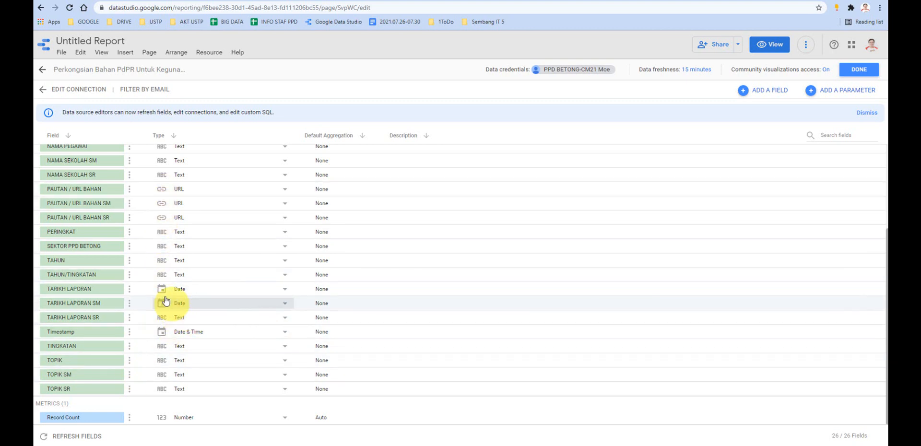
- Finish editing the data source fields and close the data sources list to return to the report canvas
scroll(155, 259, "up", 1)
scroll(165, 257, "up", 2)
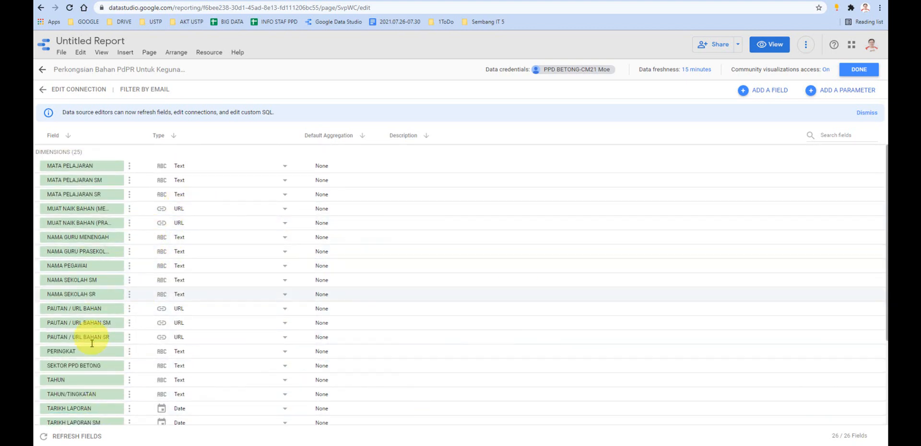
left_click(859, 70)
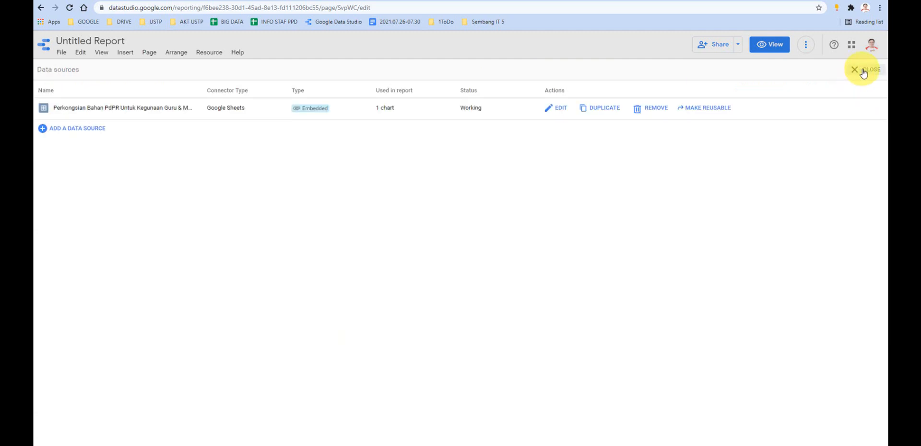
left_click(861, 71)
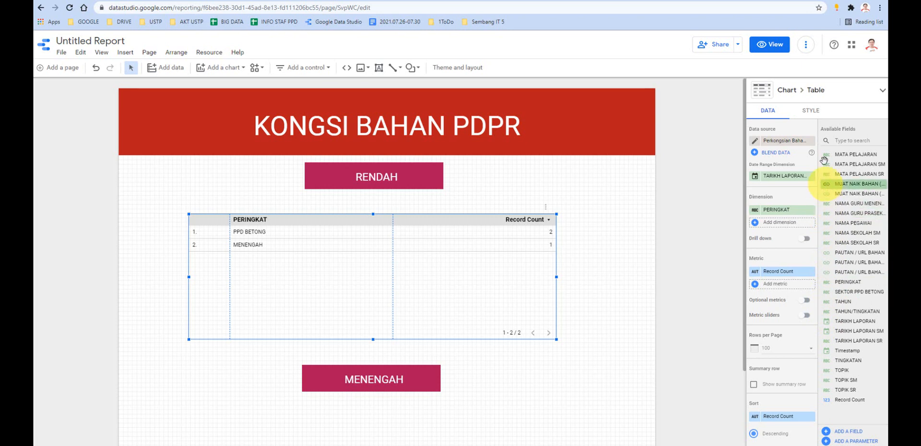
left_click(805, 48)
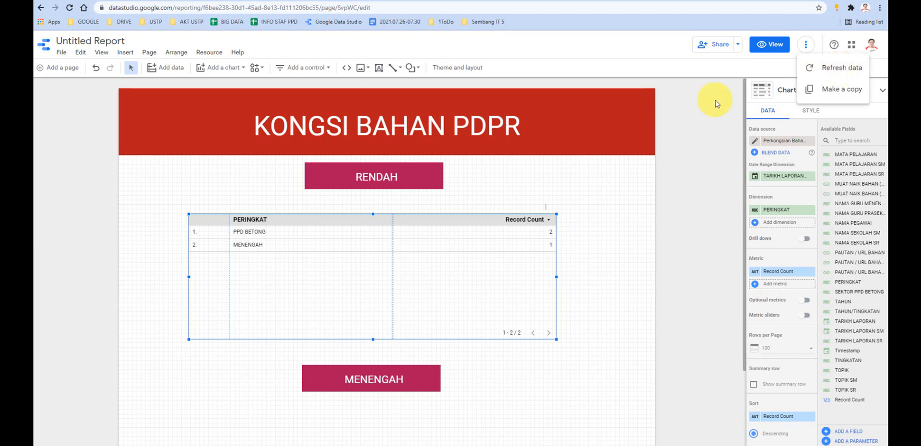
left_click(697, 109)
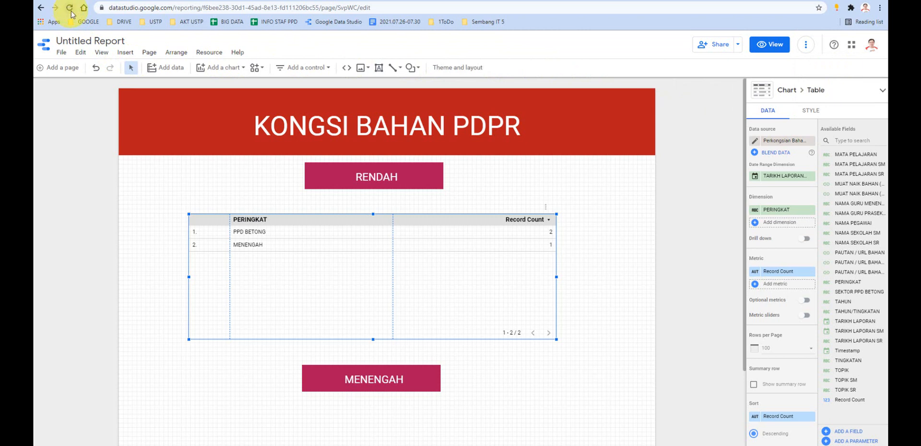
left_click(214, 55)
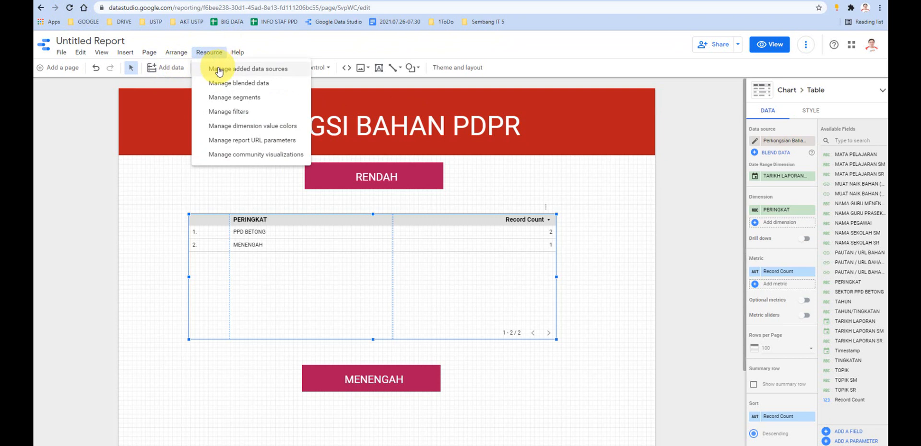
left_click(581, 208)
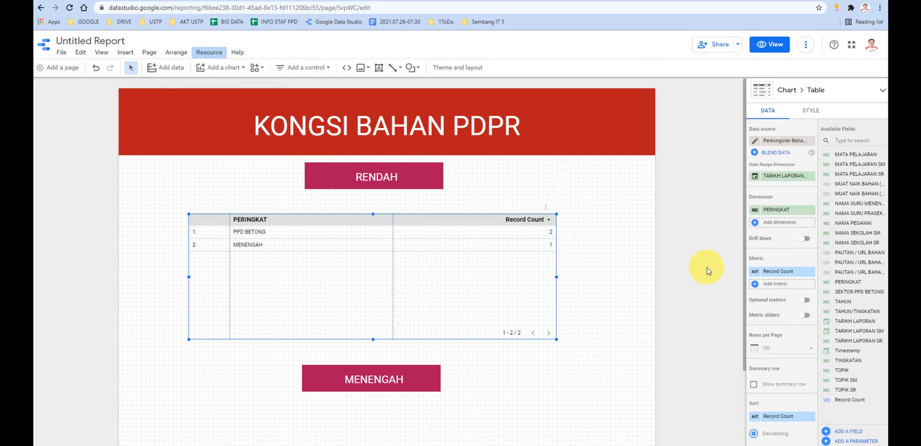
- Move and widen the table beneath the RENDAH heading to span most of the page, and remove its Record Count metric
left_click_drag(438, 222, 391, 206)
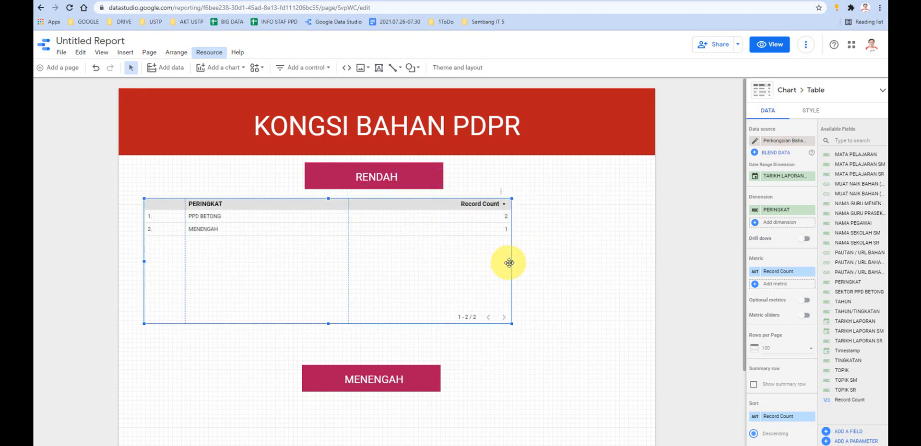
left_click_drag(511, 260, 640, 272)
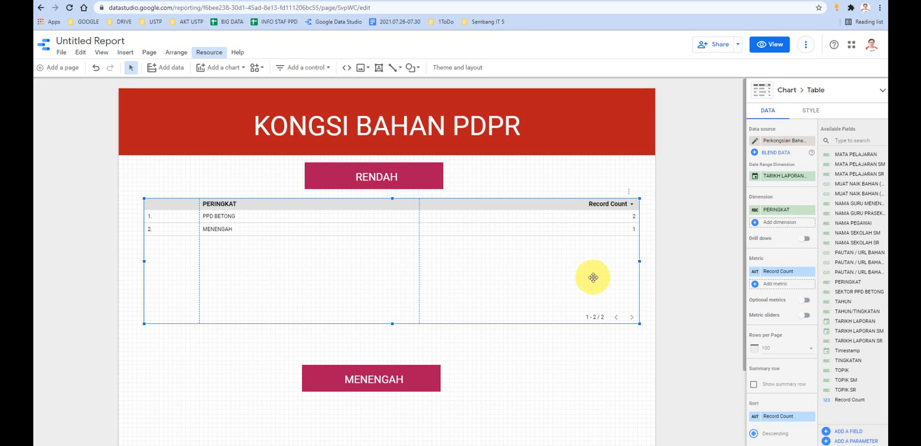
left_click(810, 272)
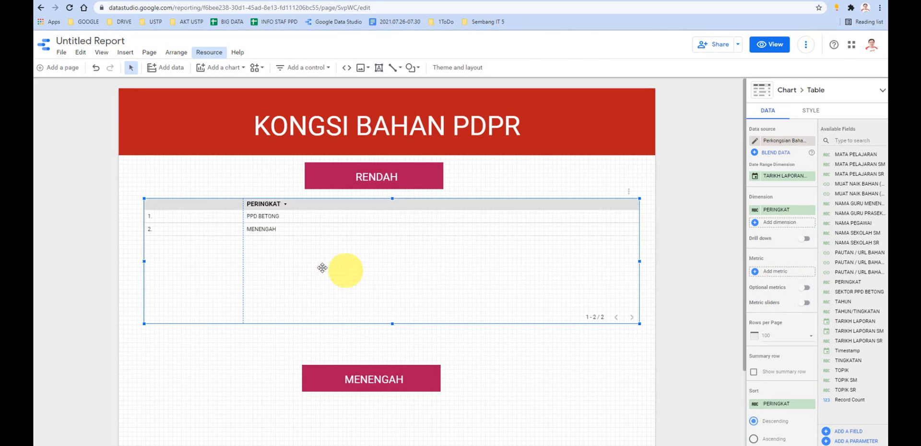
- Check the table columns on the published Kongsi Bahan site and set the report table's date range dimension to Timestamp
left_click(364, 434)
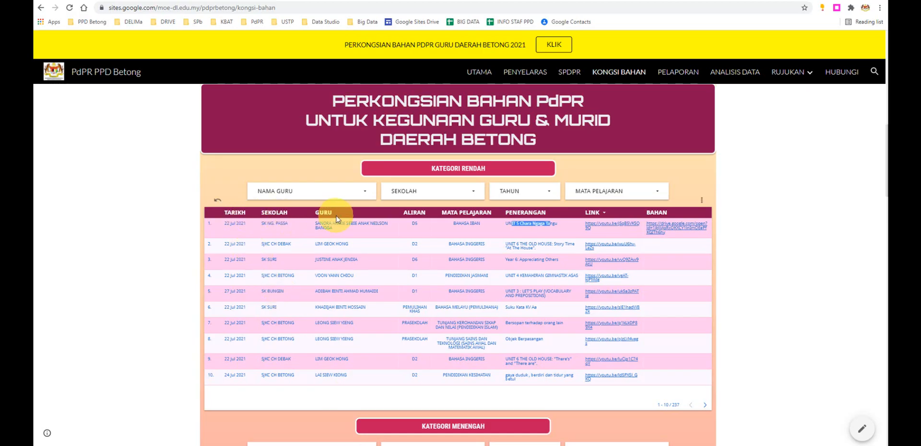
mouse_move(374, 443)
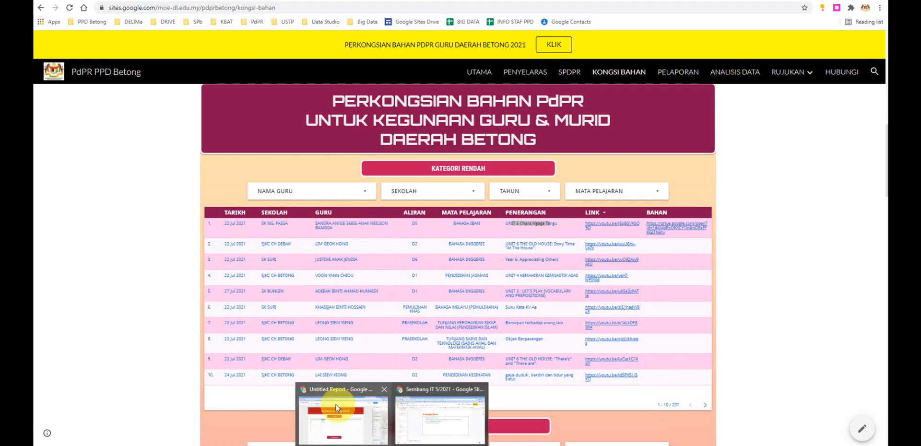
left_click(369, 412)
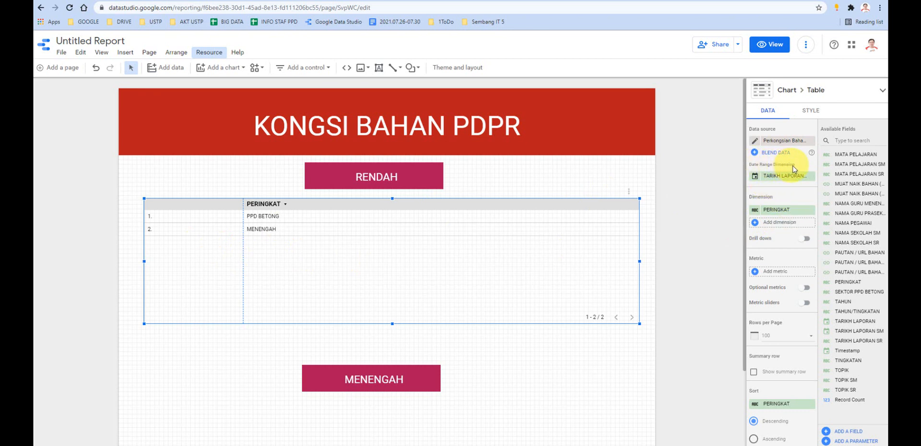
left_click(771, 181)
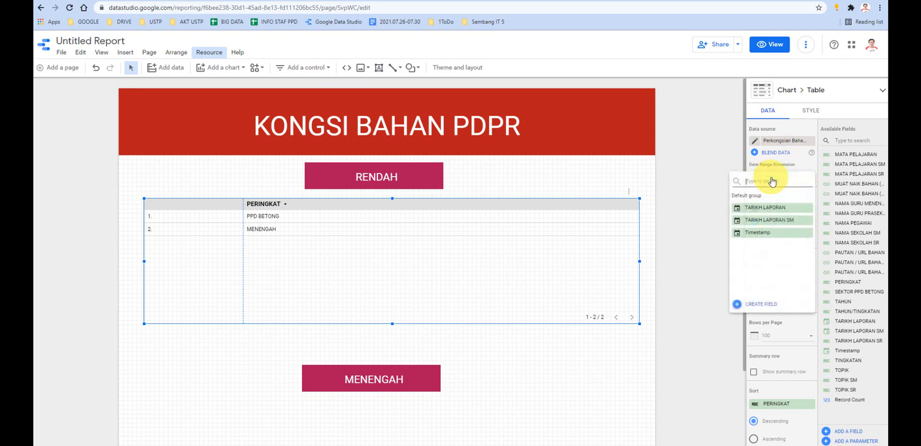
left_click(758, 235)
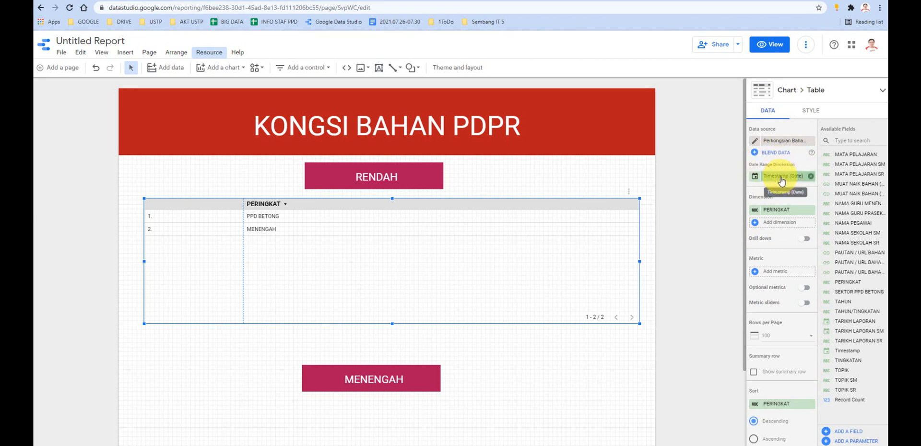
- Replace the table's PERINGKAT dimension with TARIKH LAPORAN SR and narrow the row number column
left_click(786, 212)
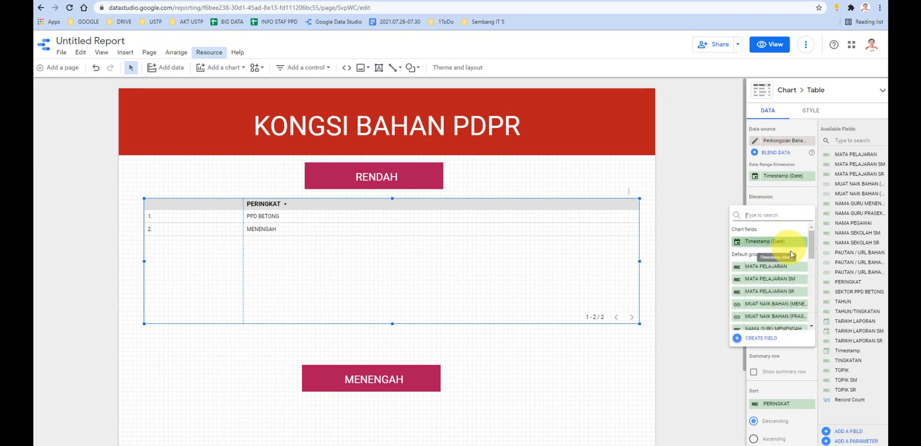
scroll(790, 254, "down", 2)
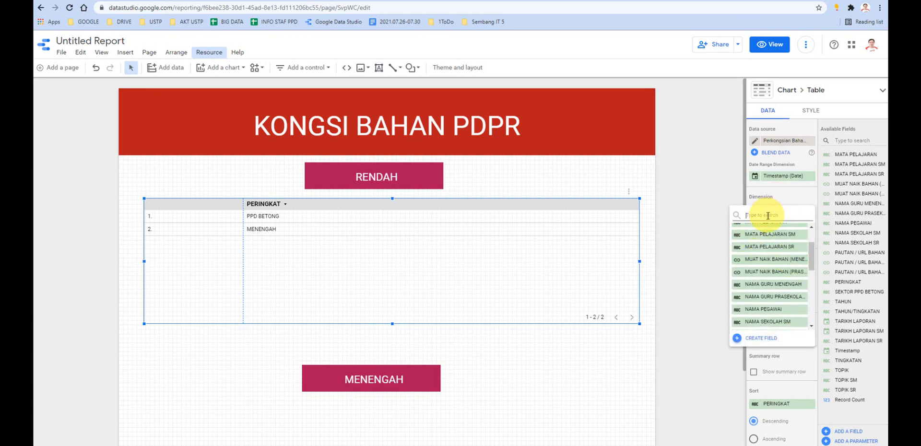
type("TARI")
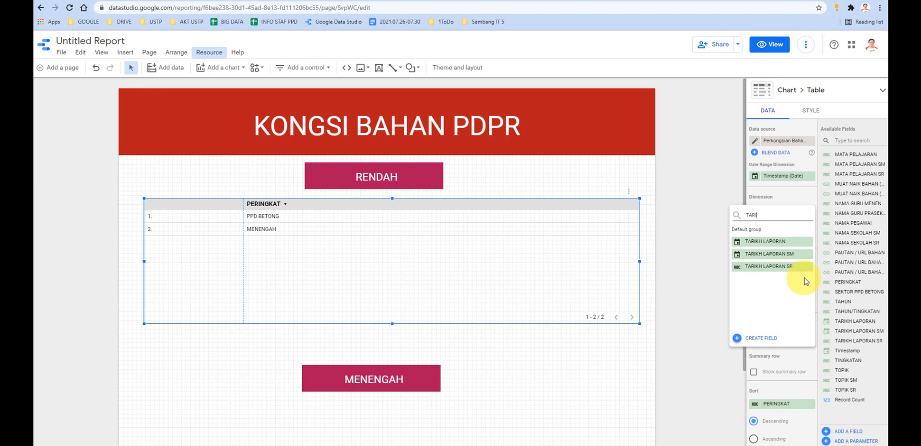
left_click(748, 266)
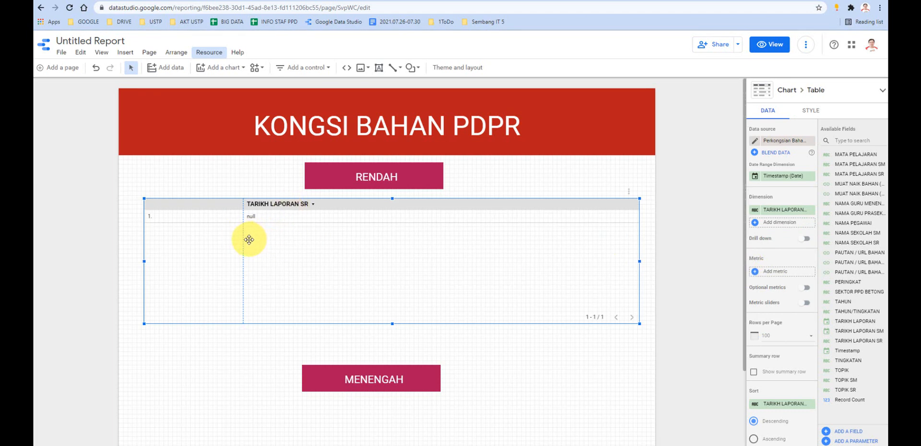
left_click_drag(243, 239, 175, 240)
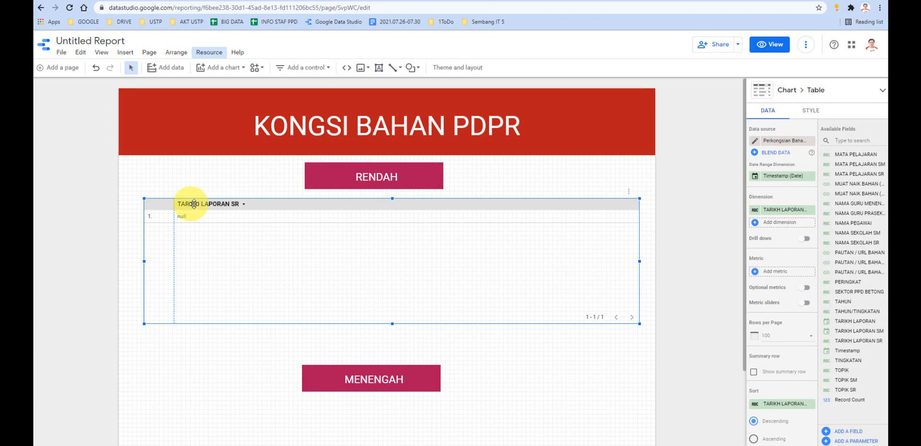
- Rename the table's TARIKH LAPORAN SR dimension to TARIKH
left_click(754, 211)
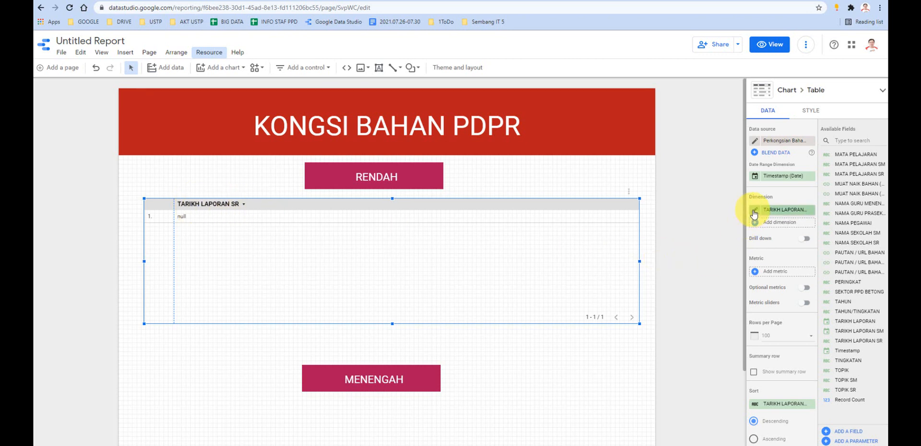
type("TARIKH")
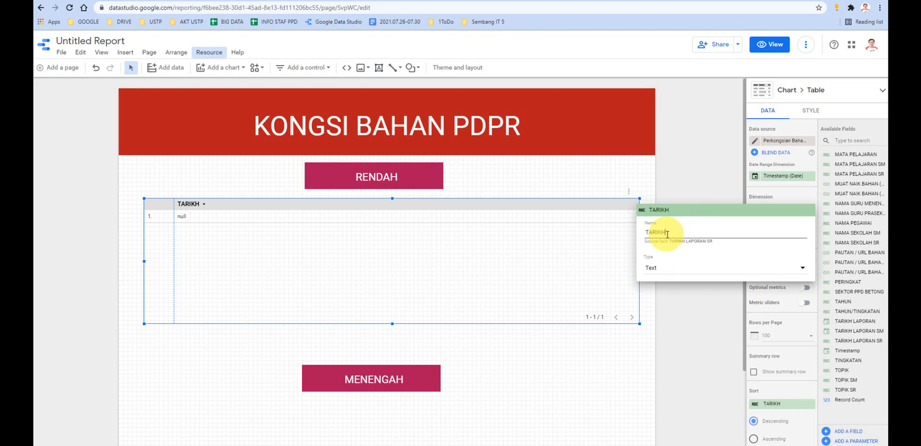
left_click(675, 132)
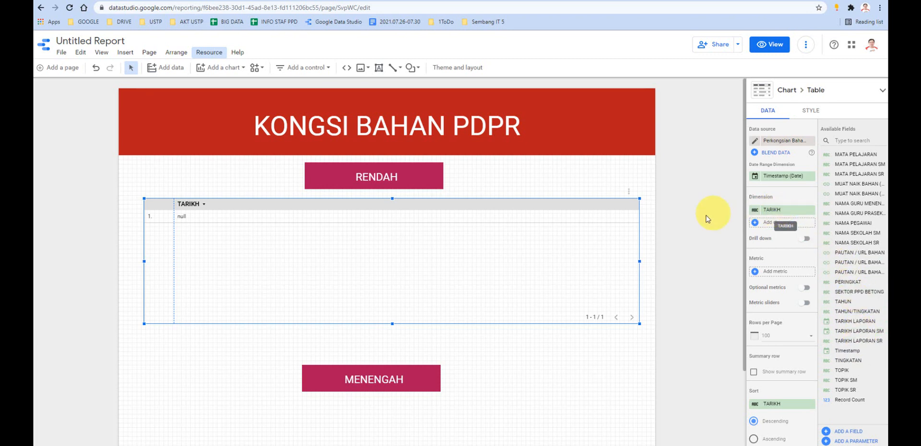
left_click(756, 210)
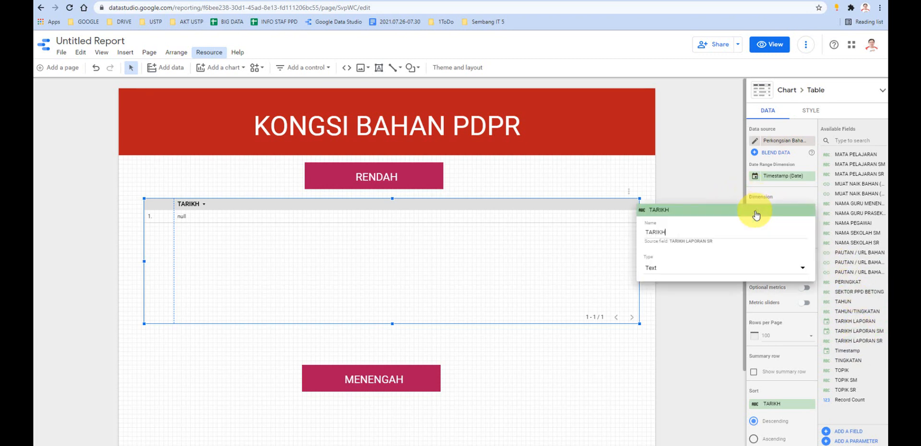
left_click_drag(714, 243, 653, 246)
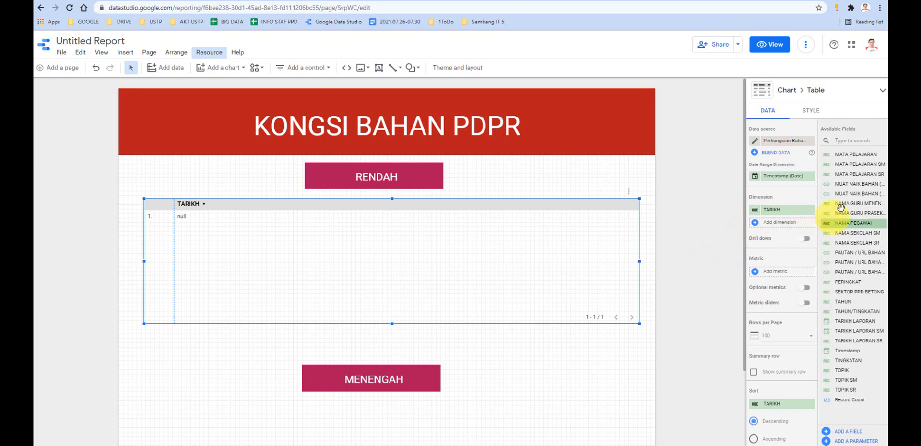
- Add NAMA SEKOLAH SR as the second dimension of the RENDAH table, after TARIKH
left_click(754, 212)
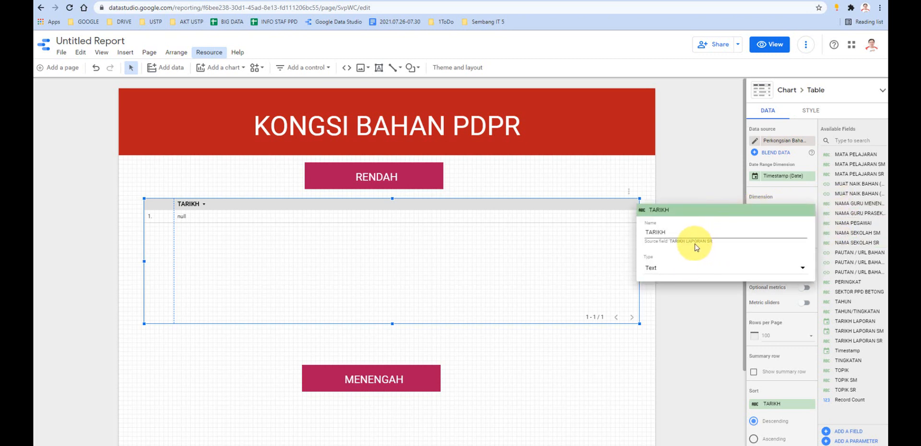
left_click(707, 326)
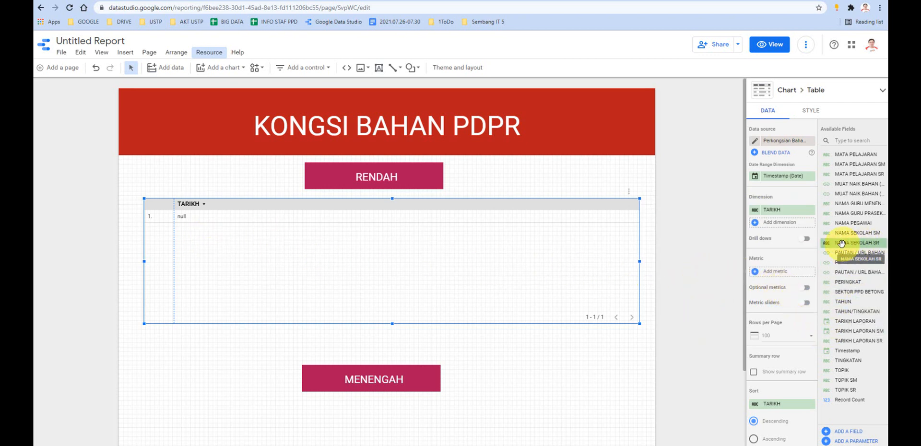
left_click_drag(833, 244, 767, 225)
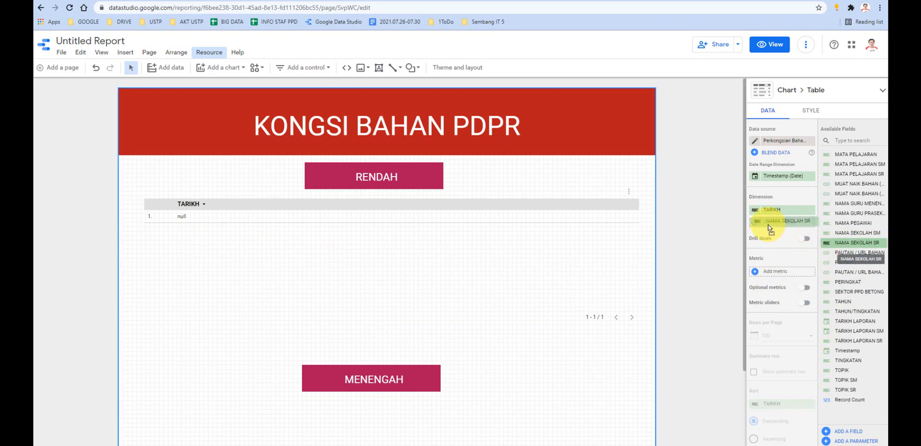
left_click(768, 226)
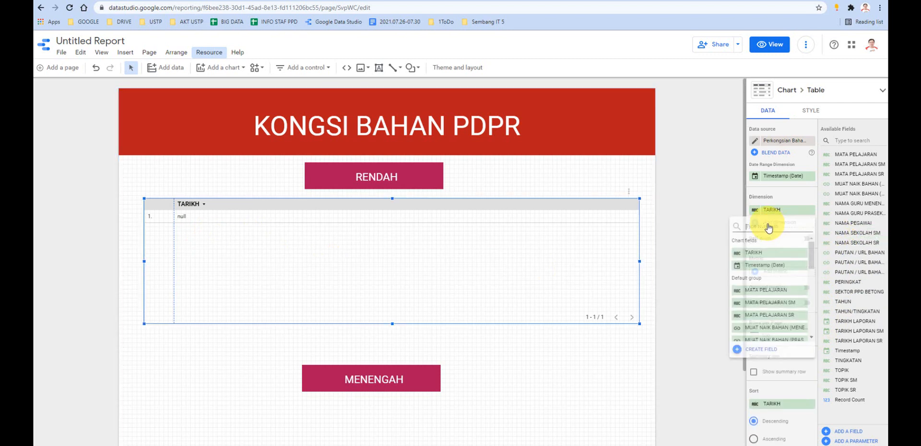
type("NA")
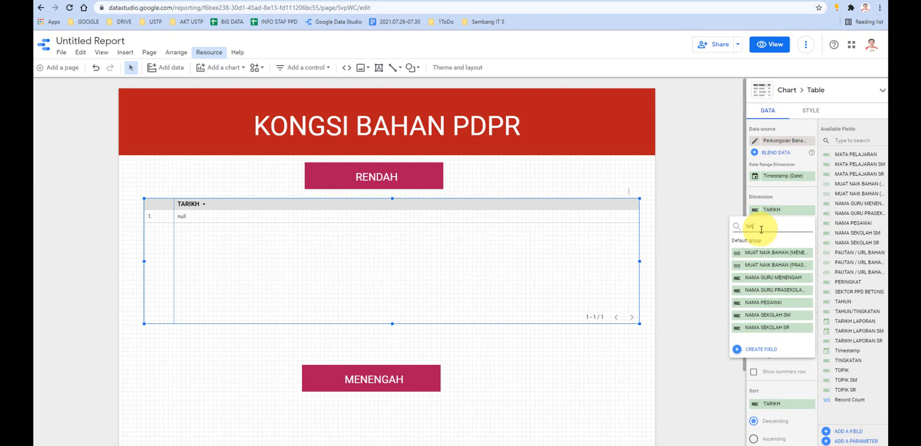
left_click(786, 327)
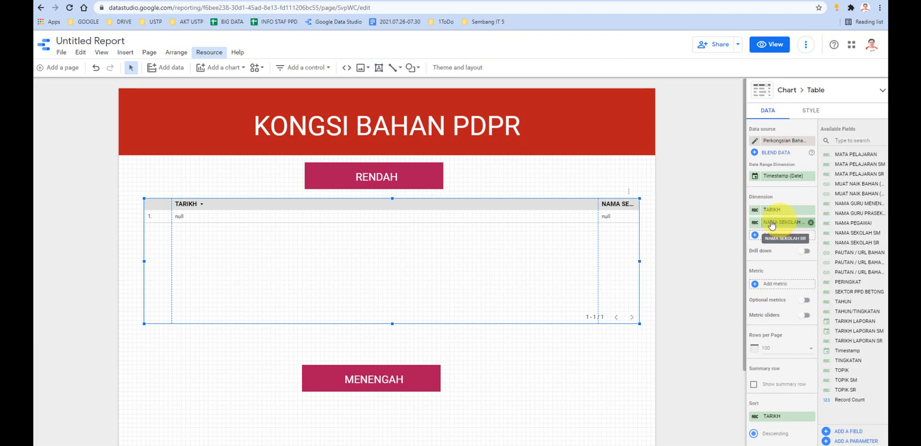
- Rename the NAMA SEKOLAH SR dimension to SEKOLAH and narrow the table's TARIKH column to fit its short heading
left_click(754, 222)
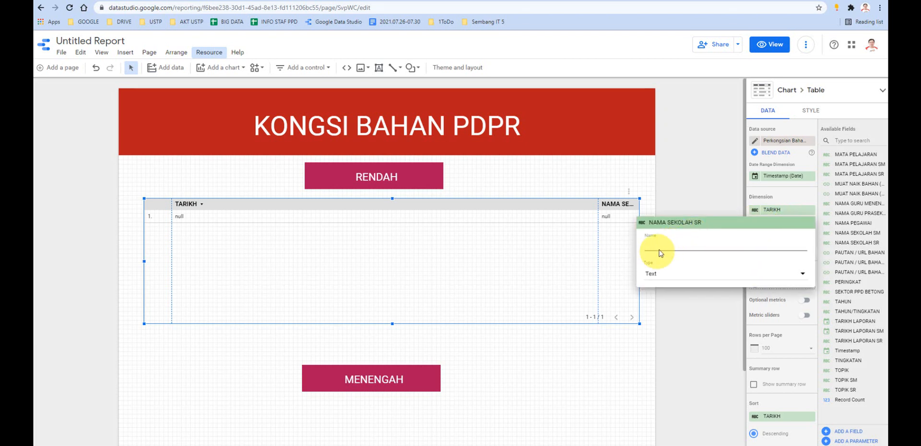
type("SEKOLAH")
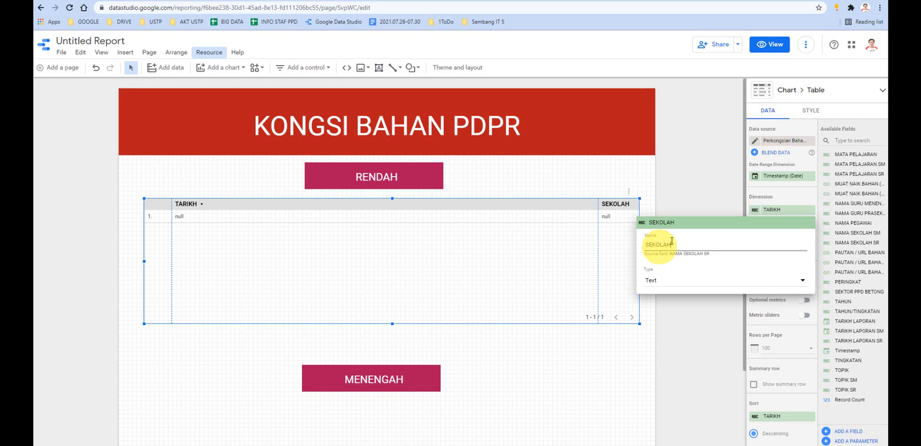
left_click(597, 252)
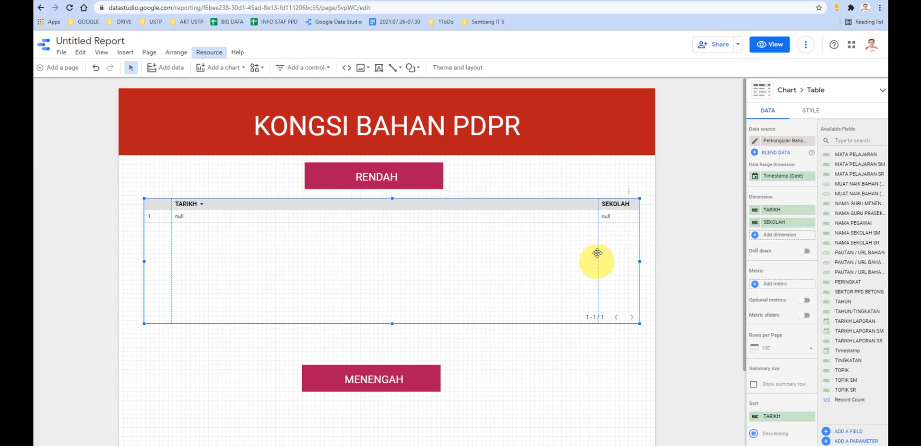
left_click_drag(598, 255, 215, 253)
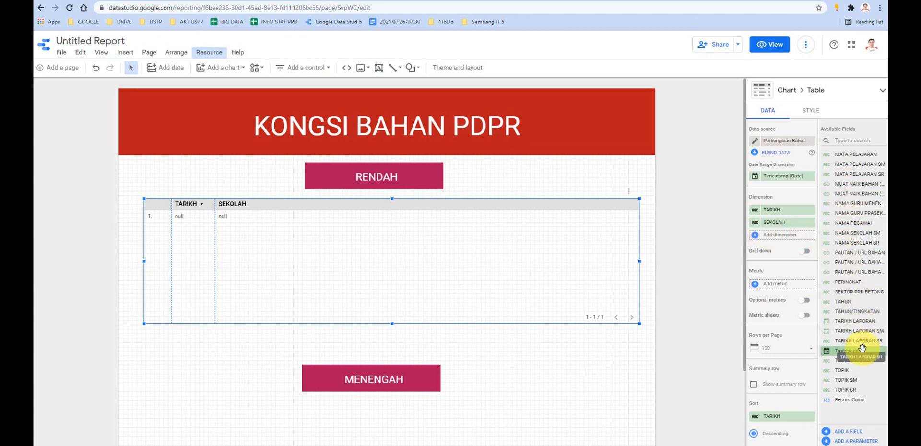
- Check the column order on the published Kongsi Bahan site and add NAMA GURU PRASEKOLAH / RENDAH as the RENDAH table's third dimension
left_click(370, 445)
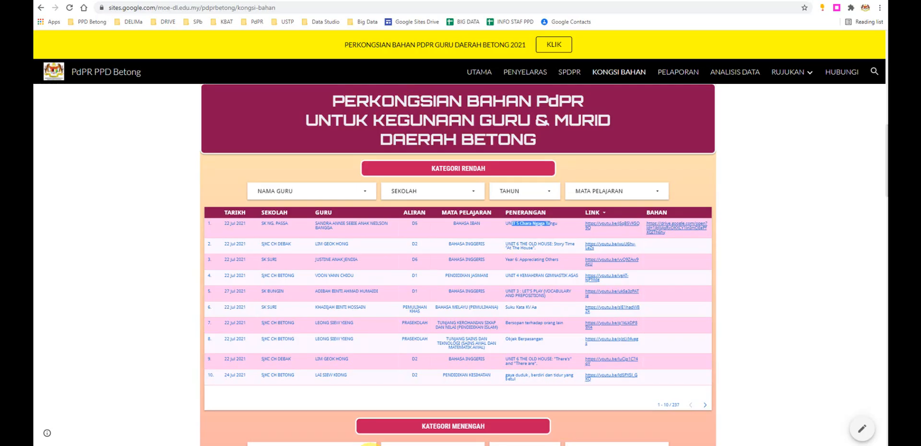
mouse_move(385, 445)
left_click(377, 430)
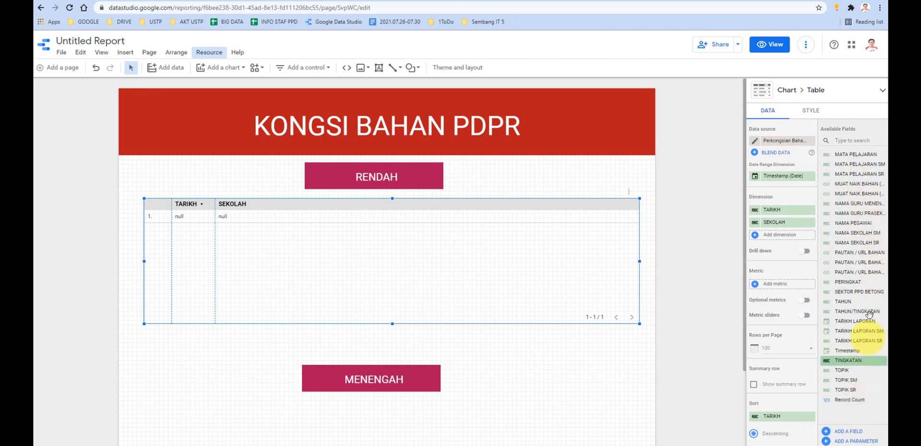
left_click_drag(859, 220, 779, 239)
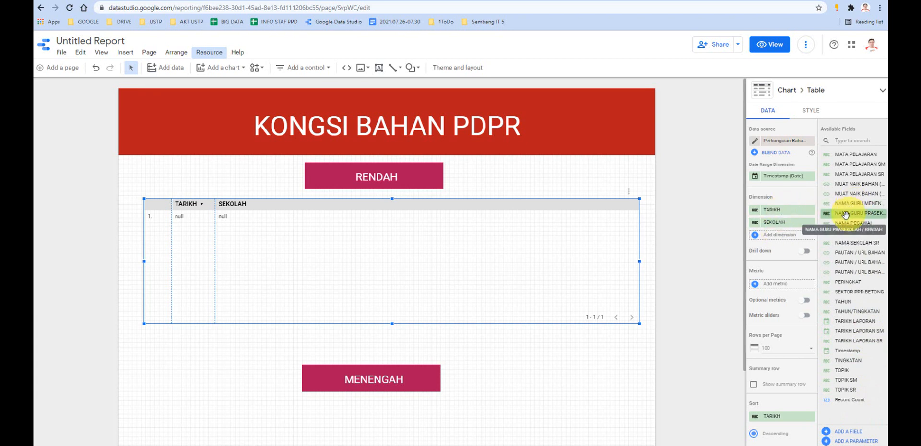
left_click_drag(836, 216, 775, 235)
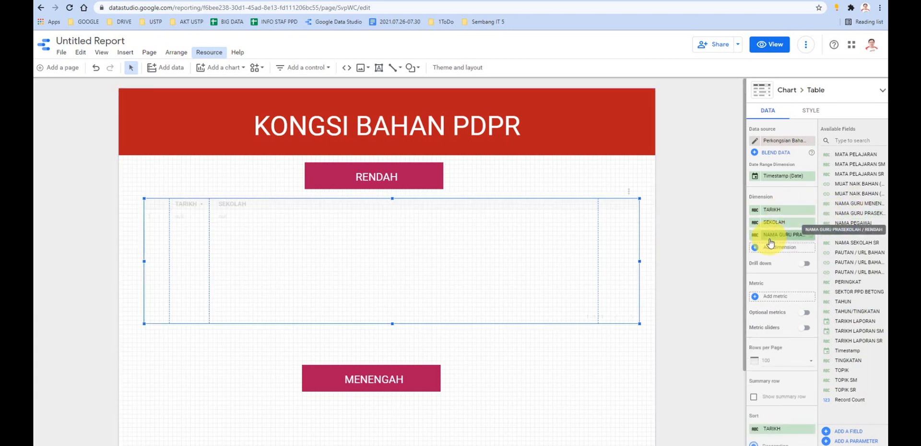
- Rename the NAMA GURU PRASEKOLAH / RENDAH dimension to GURU and narrow the table's SEKOLAH column
left_click(754, 235)
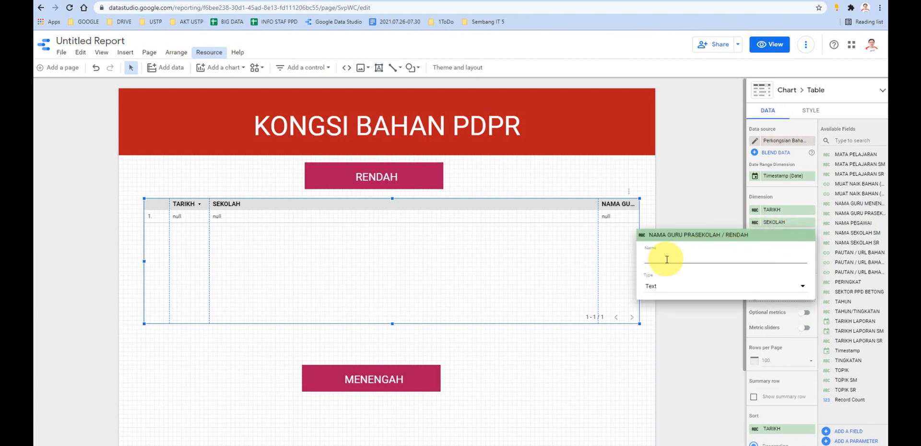
type("GURU")
left_click(698, 210)
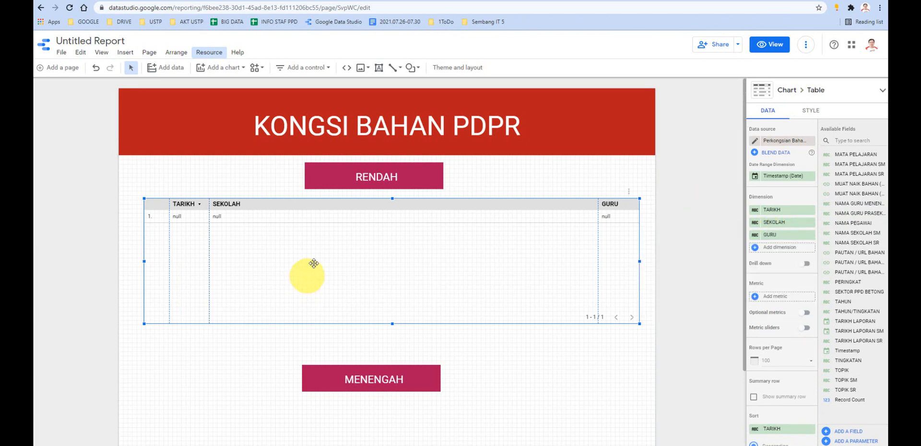
left_click_drag(598, 233, 263, 259)
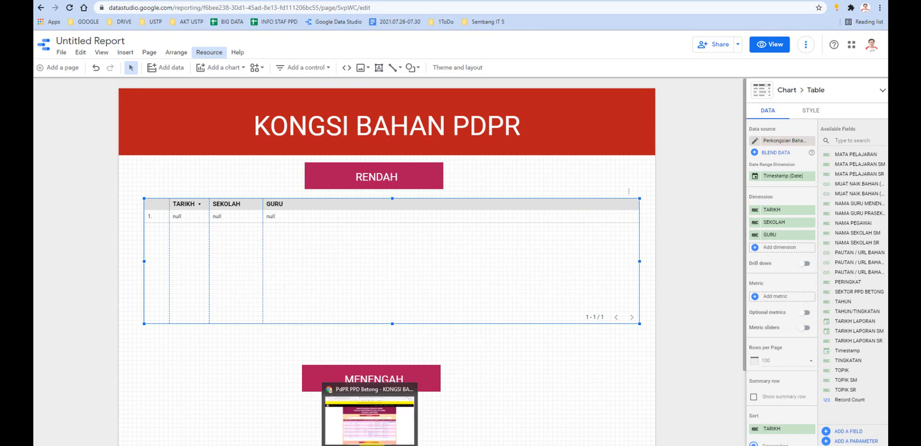
- Sort the KATEGORI RENDAH table on the published Kongsi Bahan site by TARIKH and return to the Data Studio report
left_click(379, 412)
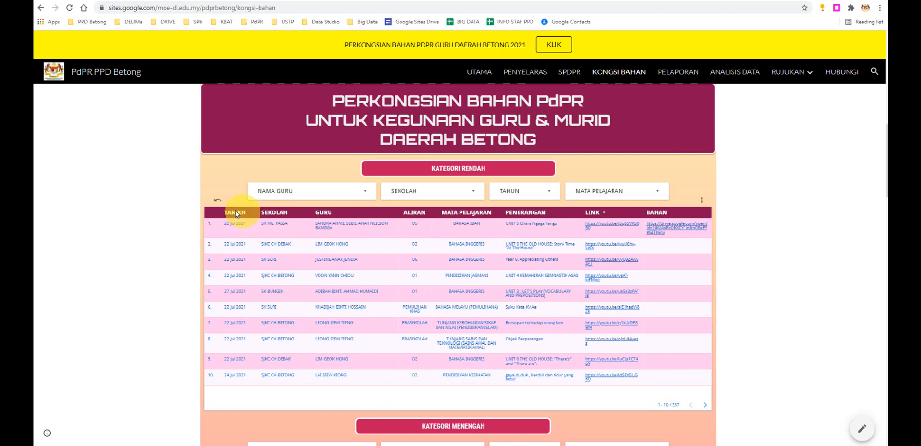
left_click(235, 214)
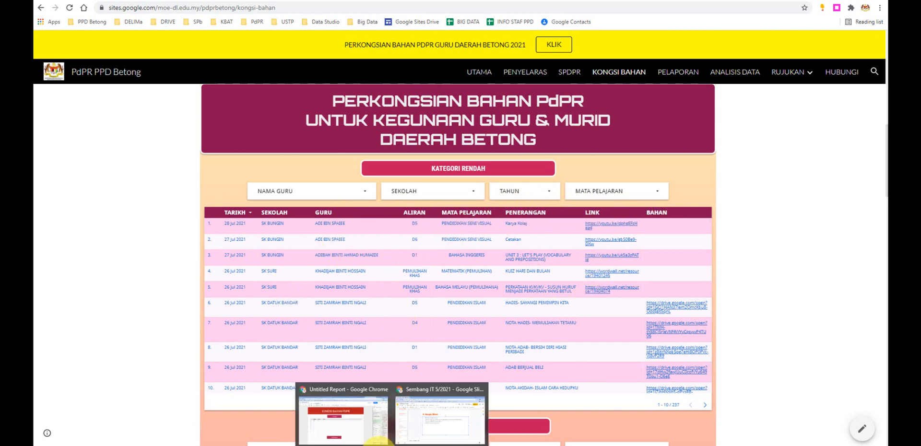
left_click(480, 402)
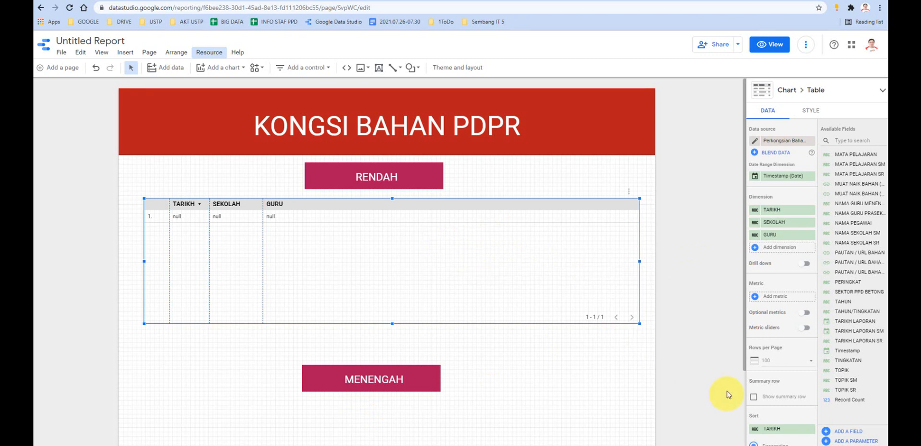
- Examine the rows-per-page choices available for the RENDAH table
scroll(724, 384, "down", 1)
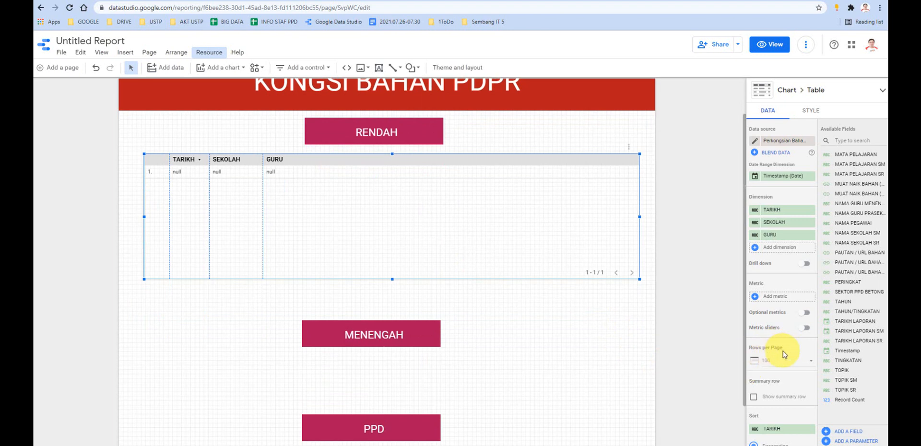
scroll(476, 249, "up", 1)
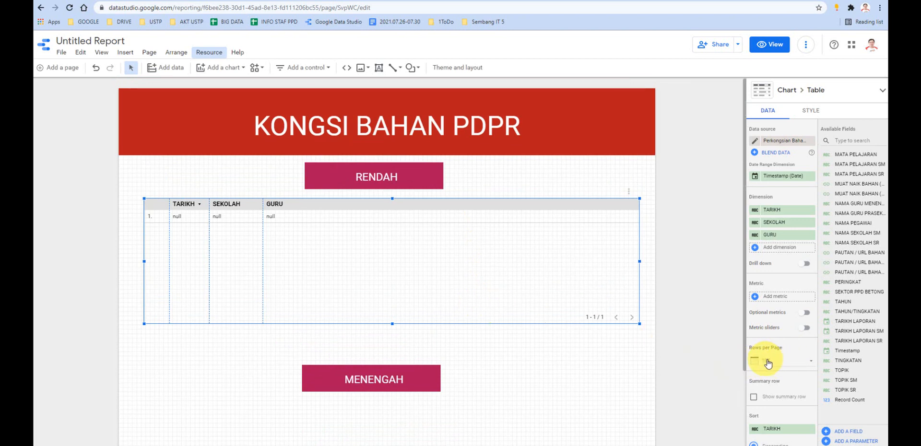
left_click(795, 364)
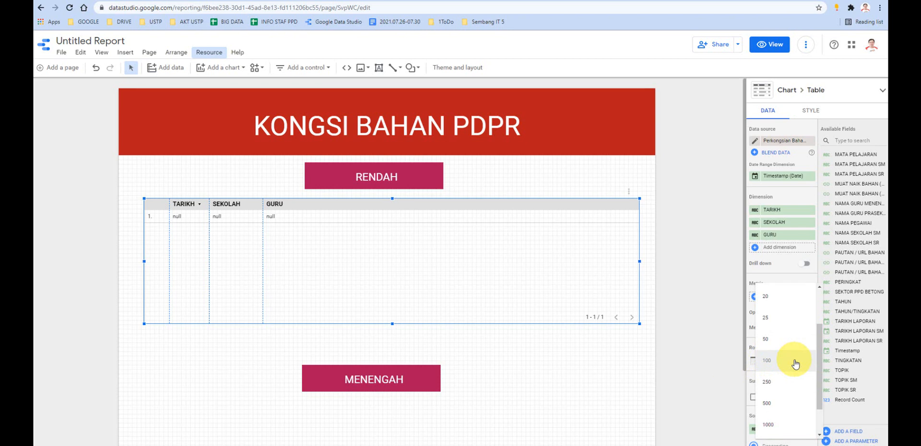
scroll(795, 364, "up", 3)
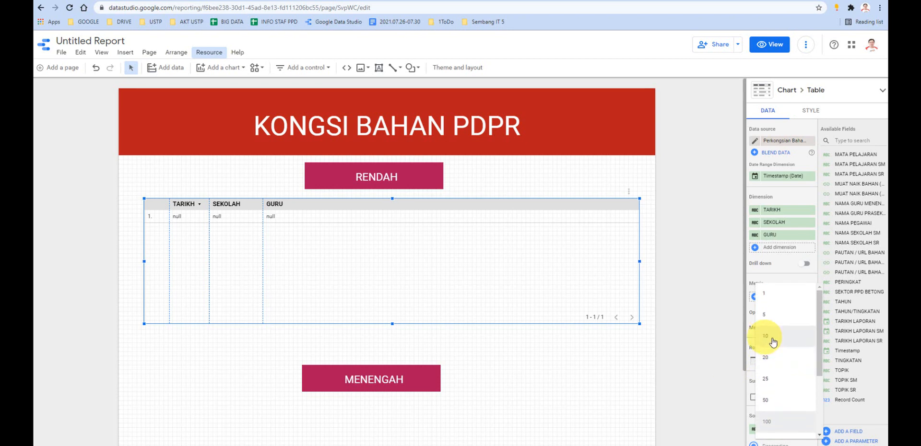
scroll(596, 361, "down", 3)
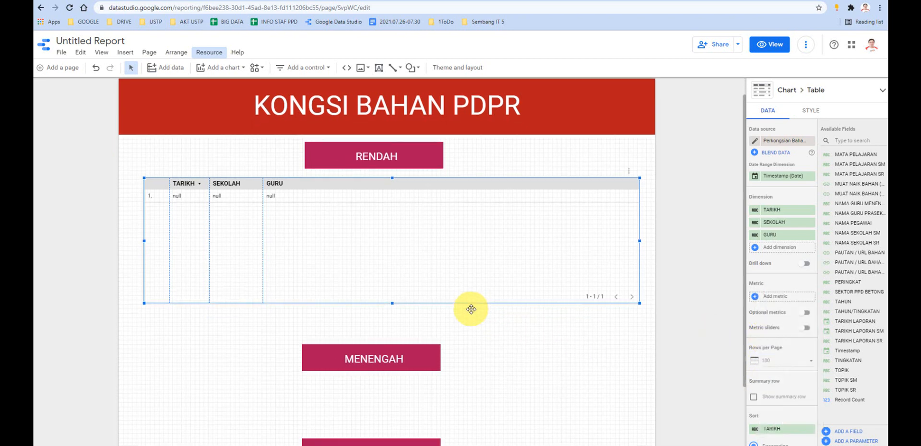
scroll(464, 282, "up", 1)
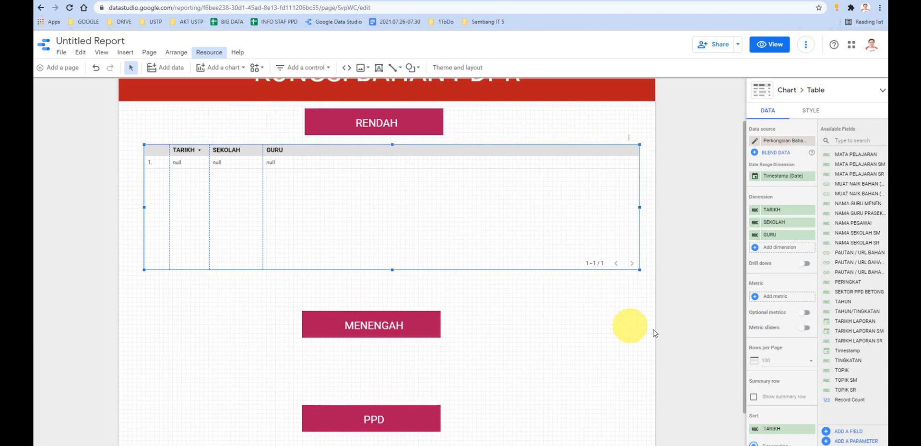
left_click(785, 360)
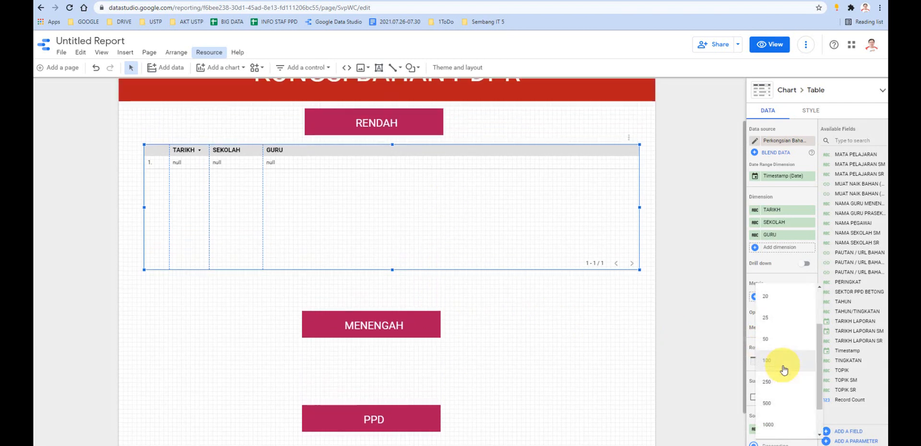
scroll(775, 314, "up", 1)
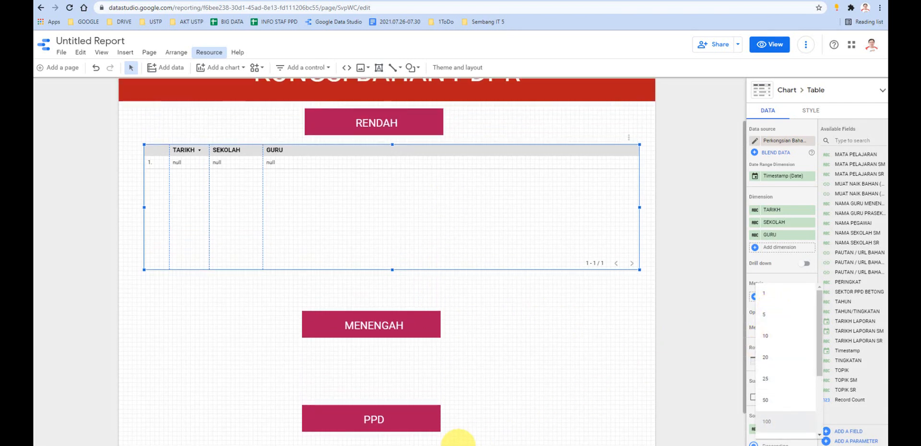
- Examine the row paging of the KATEGORI RENDAH and KATEGORI MENENGAH tables on the published site, and return to the report table's settings
left_click(371, 417)
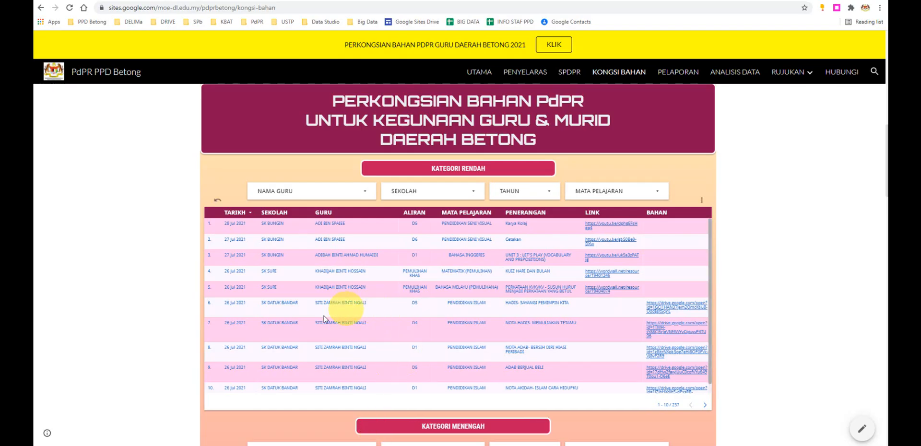
scroll(278, 354, "down", 1)
scroll(229, 390, "down", 3)
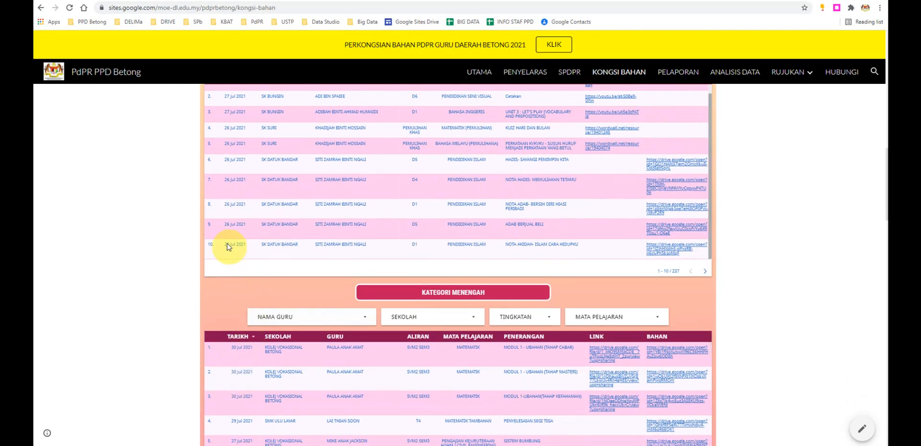
scroll(274, 290, "down", 4)
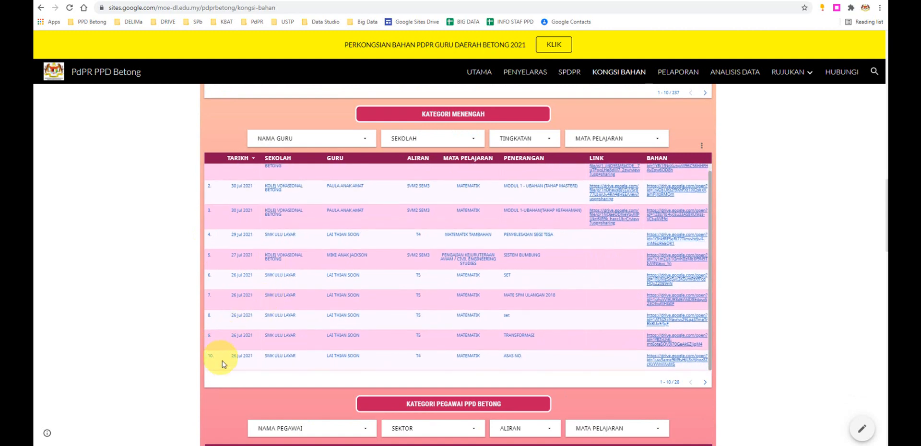
scroll(248, 360, "down", 5)
scroll(478, 321, "up", 8)
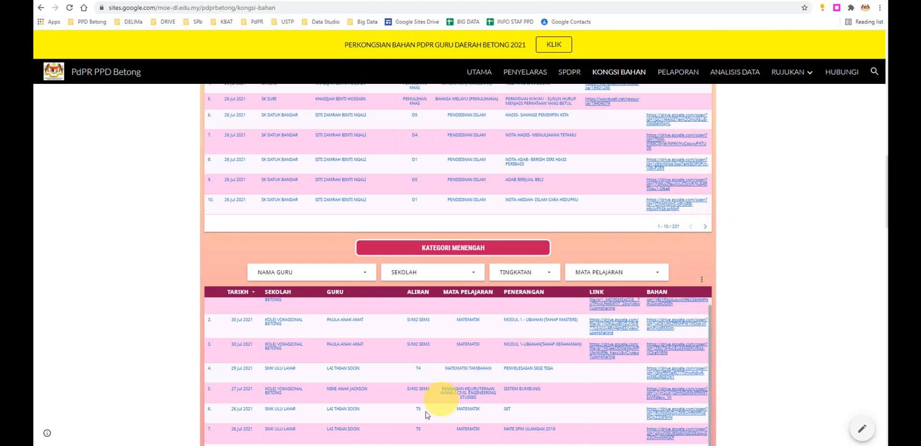
mouse_move(392, 445)
left_click(368, 426)
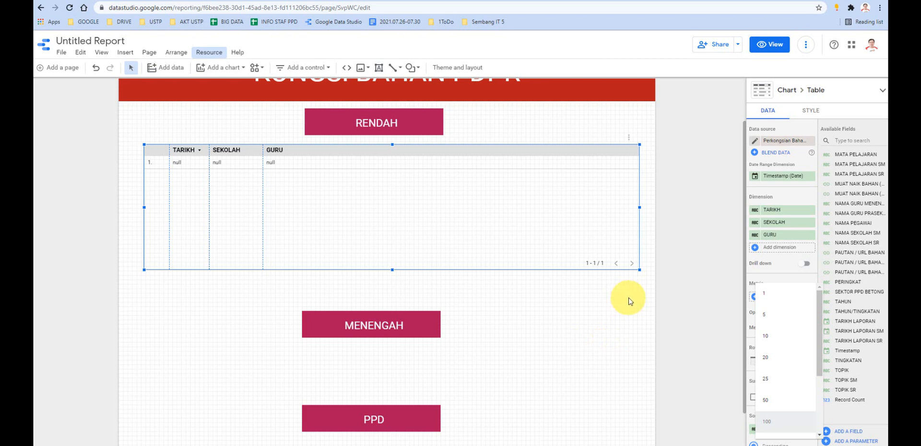
left_click(716, 267)
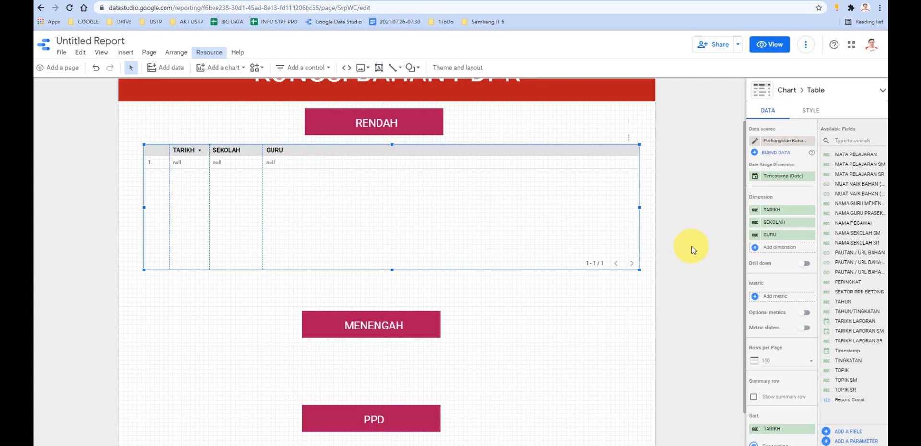
scroll(767, 290, "down", 5)
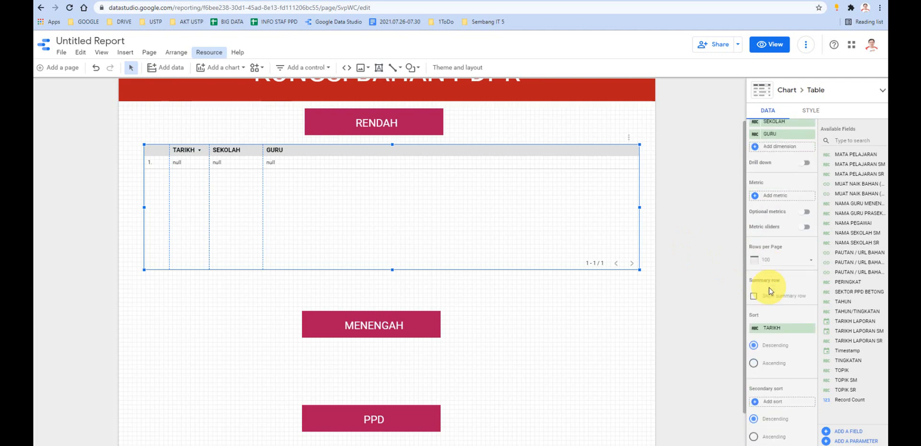
- Sort the published site's KATEGORI RENDAH table by TARIKH in ascending order and return to the Data Studio report
scroll(769, 292, "down", 4)
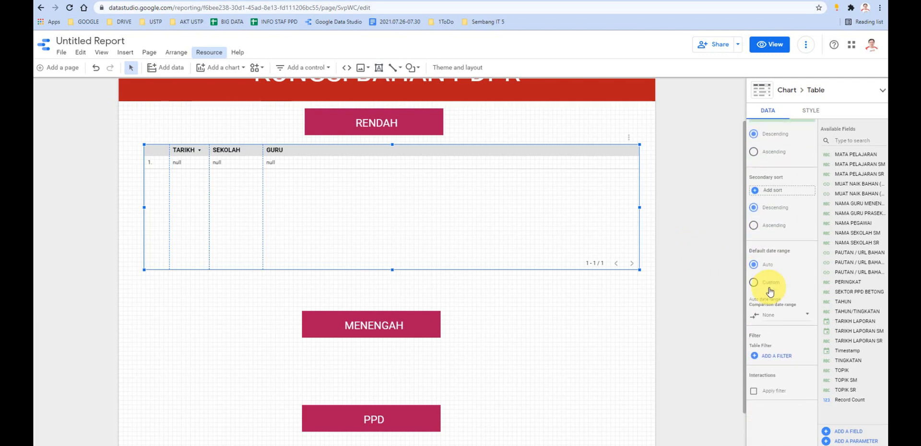
scroll(770, 291, "up", 4)
scroll(767, 288, "down", 3)
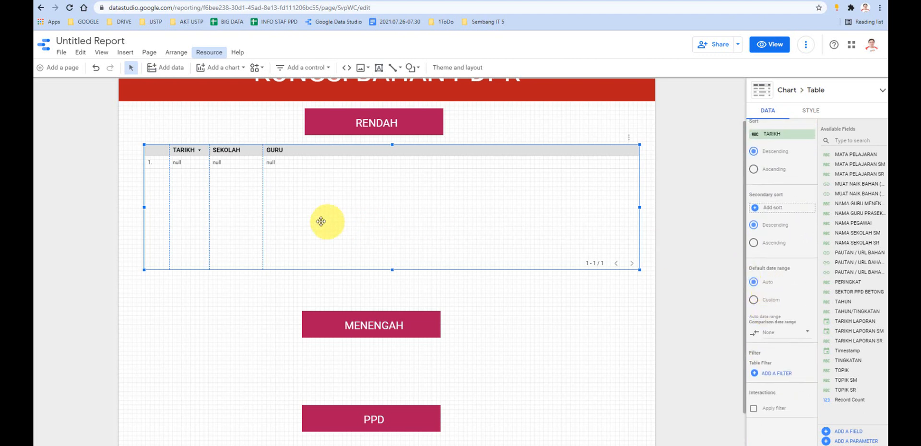
mouse_move(371, 444)
left_click(369, 419)
scroll(566, 223, "up", 3)
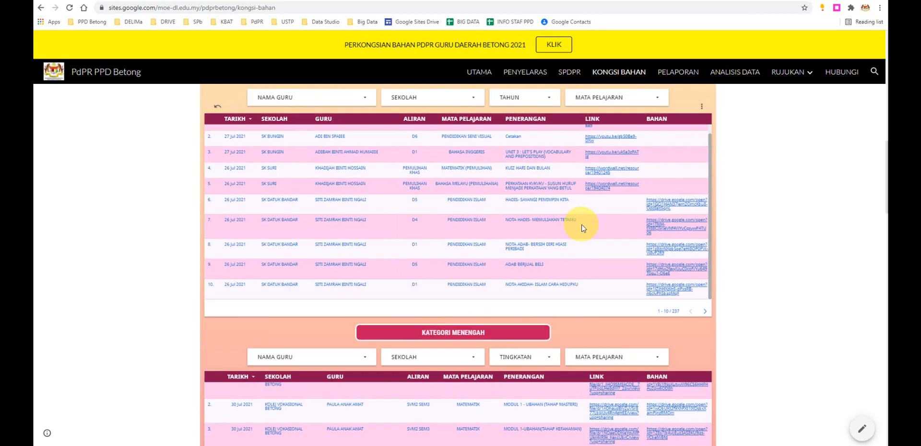
scroll(388, 241, "up", 2)
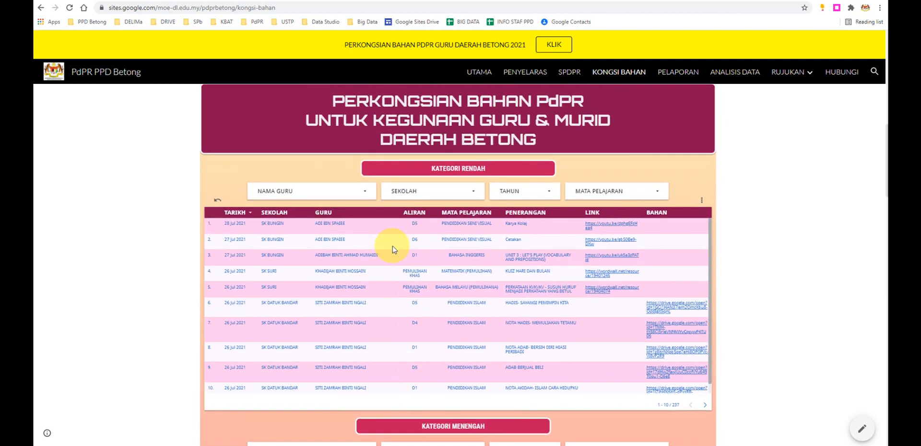
left_click(234, 212)
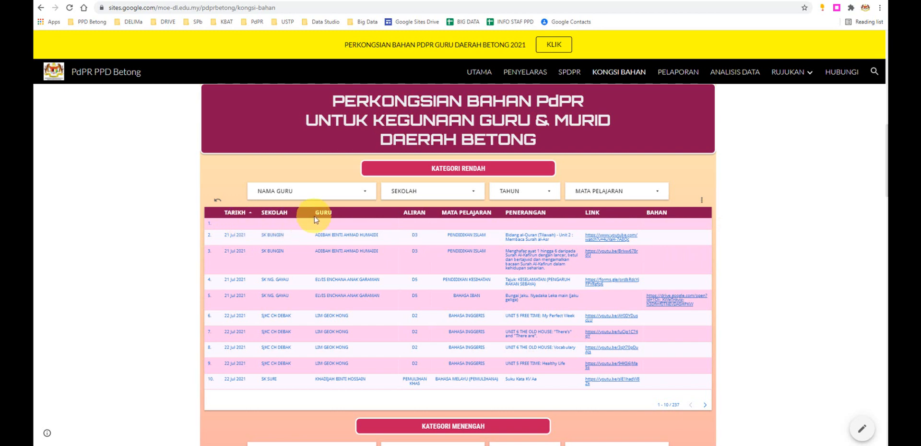
mouse_move(408, 441)
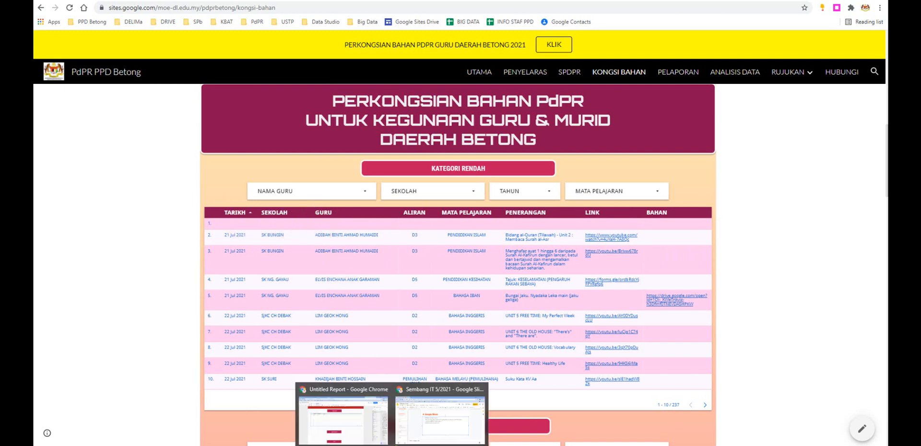
left_click(376, 425)
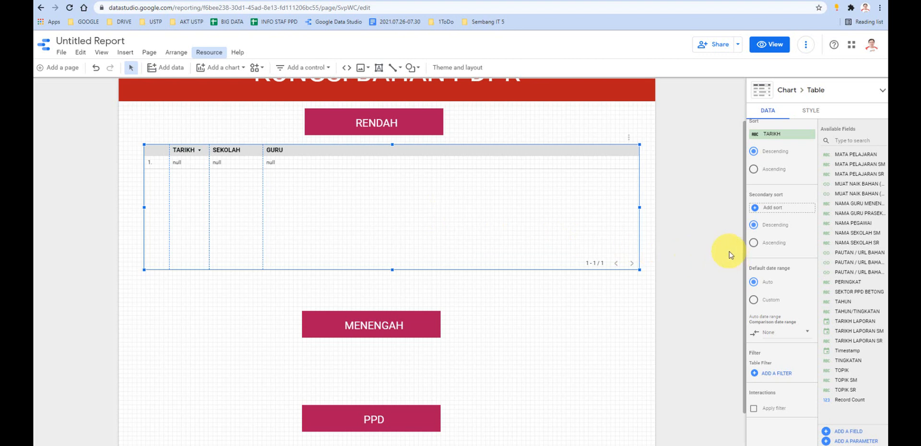
- Examine the NAMA GURU filter list and the category tables on the published Kongsi Bahan site, and return to the report
scroll(729, 252, "down", 1)
scroll(643, 247, "up", 1)
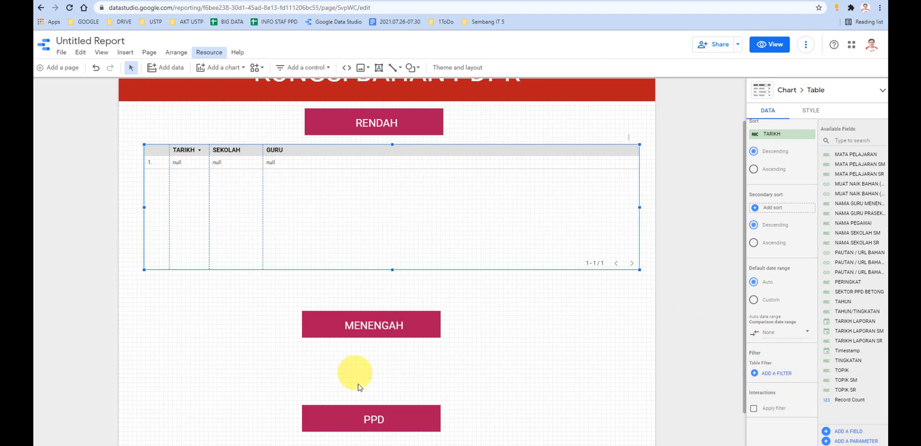
left_click(384, 420)
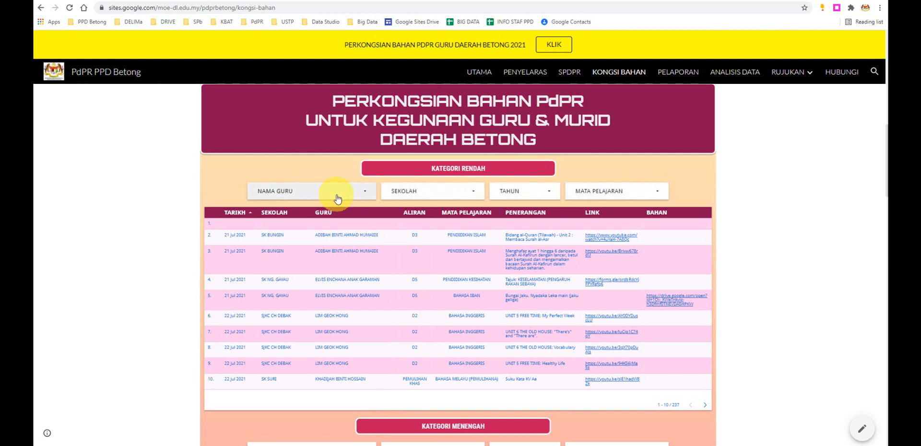
left_click(365, 193)
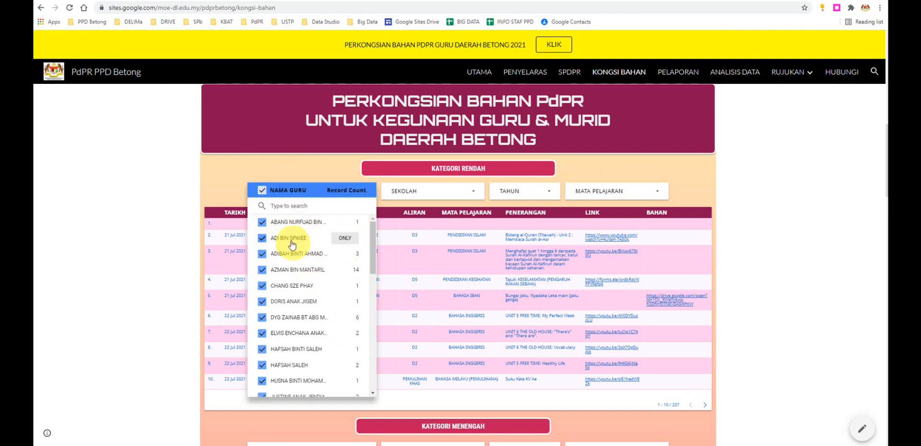
scroll(281, 269, "down", 1)
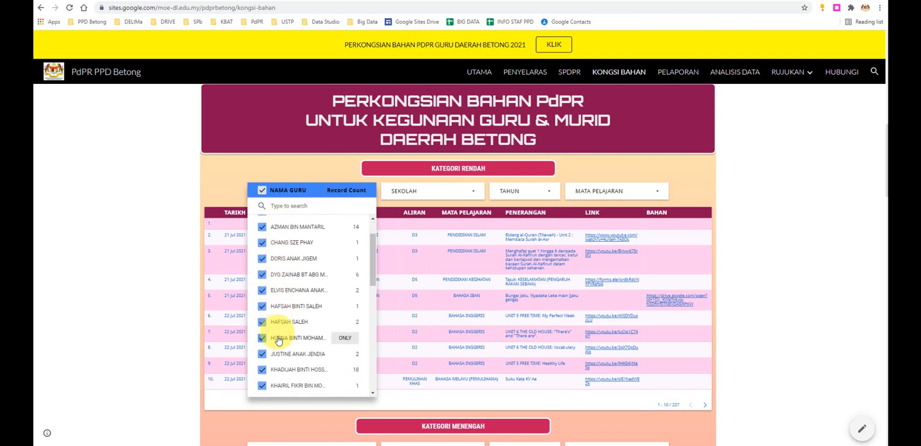
scroll(276, 293, "down", 3)
scroll(282, 305, "up", 3)
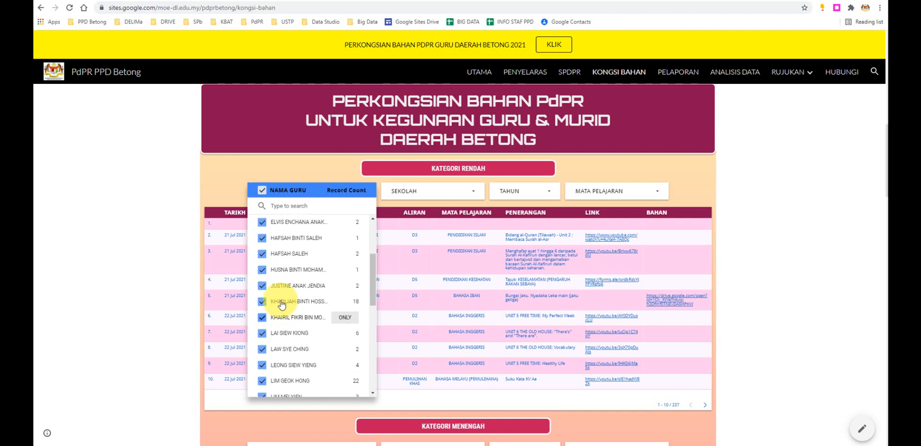
left_click(235, 183)
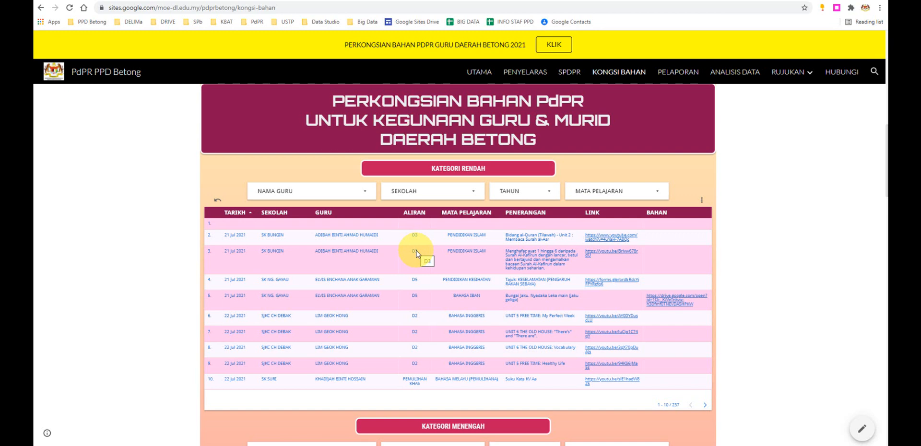
scroll(416, 252, "down", 3)
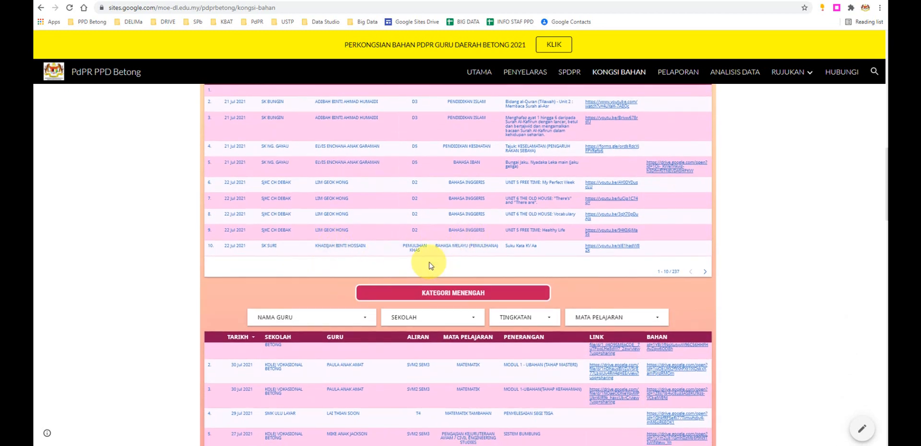
scroll(428, 264, "up", 1)
scroll(429, 264, "up", 1)
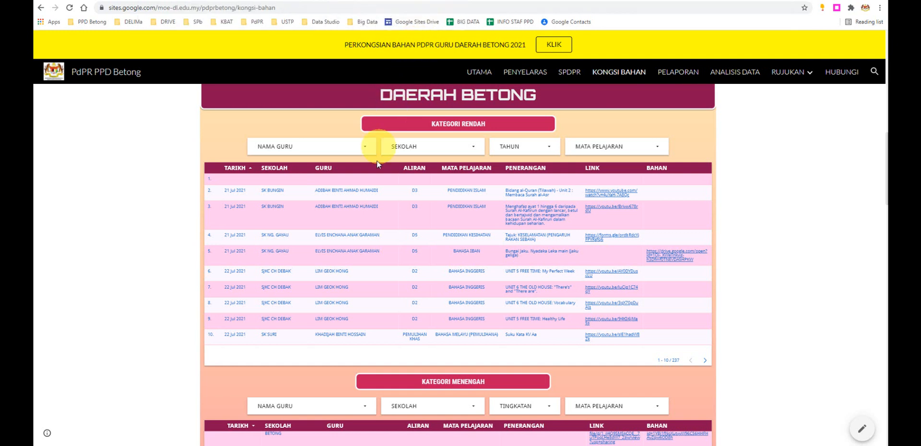
mouse_move(378, 444)
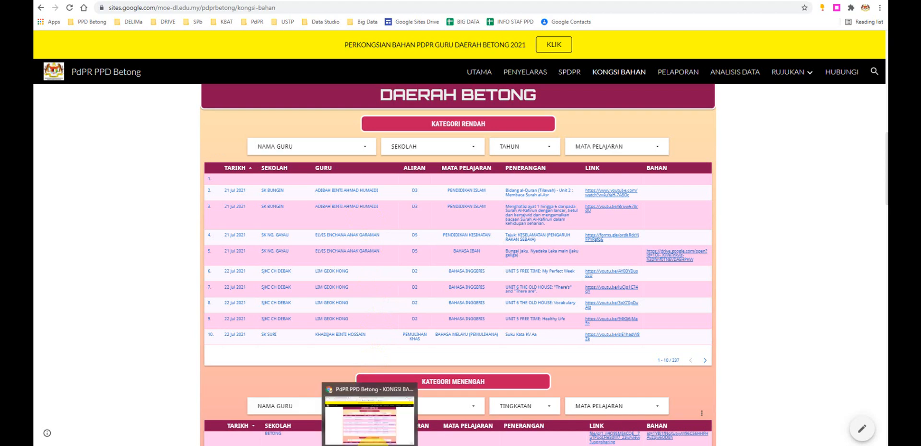
left_click(367, 416)
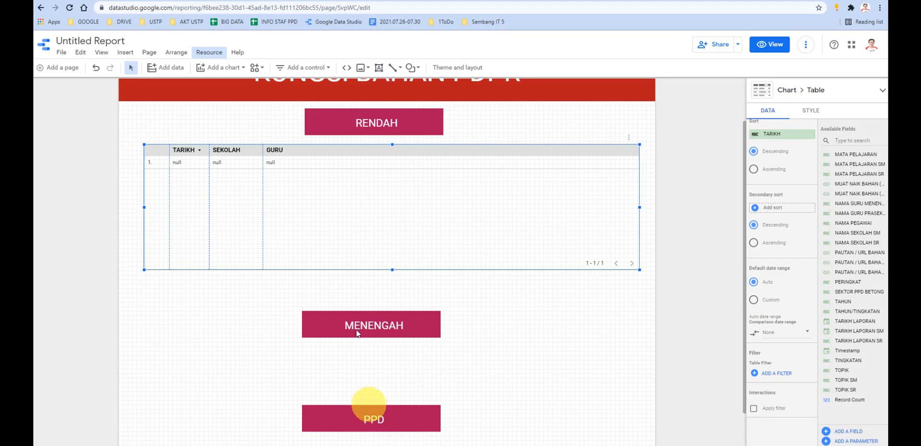
- Check the Google Meet call and the form's response summary, and go back to the Data Studio report
left_click(191, 1)
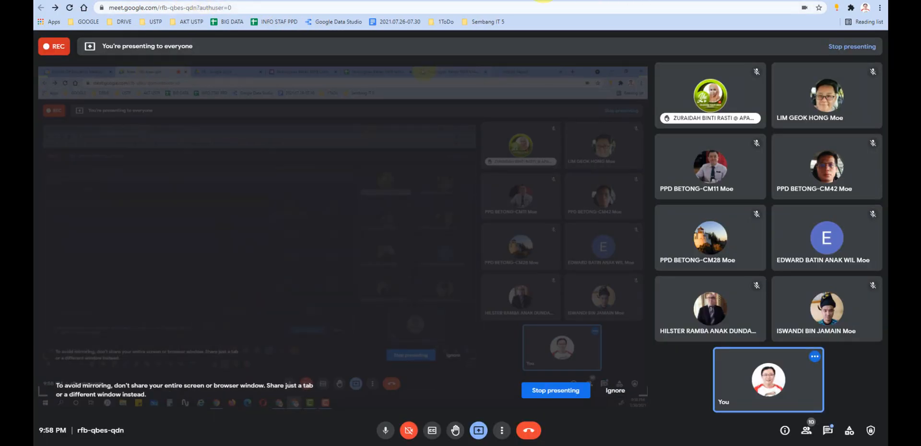
left_click(387, 0)
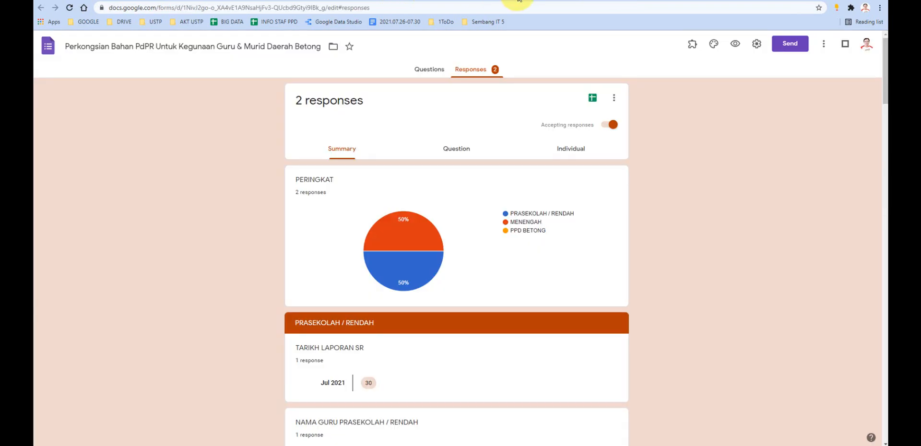
left_click(453, 0)
left_click(201, 1)
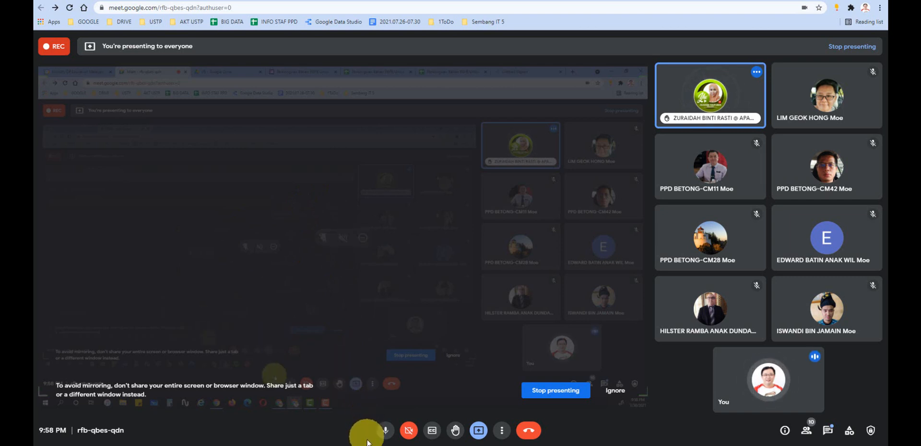
mouse_move(368, 444)
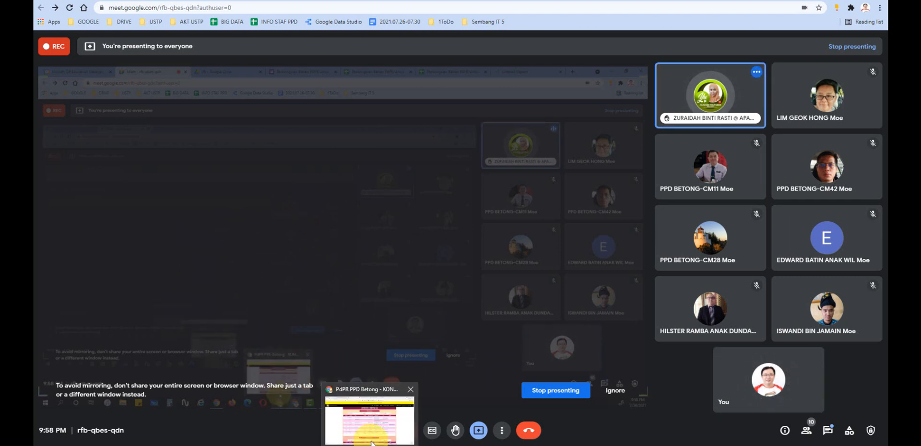
left_click(355, 441)
left_click(356, 441)
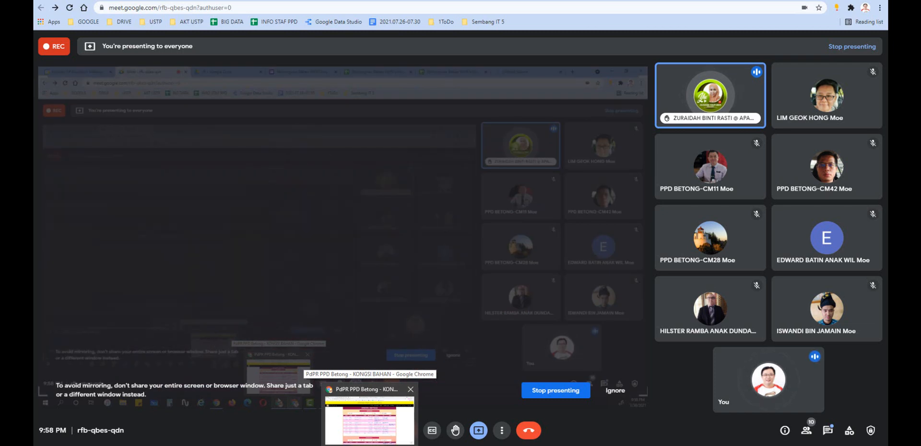
mouse_move(381, 444)
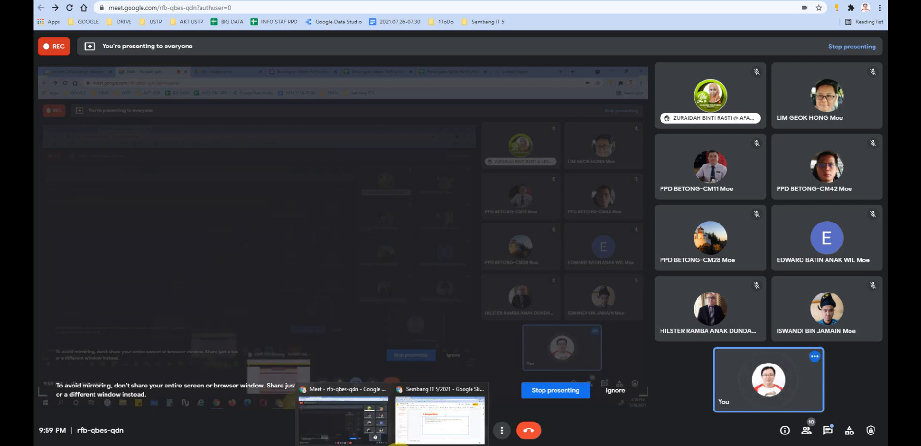
left_click(356, 428)
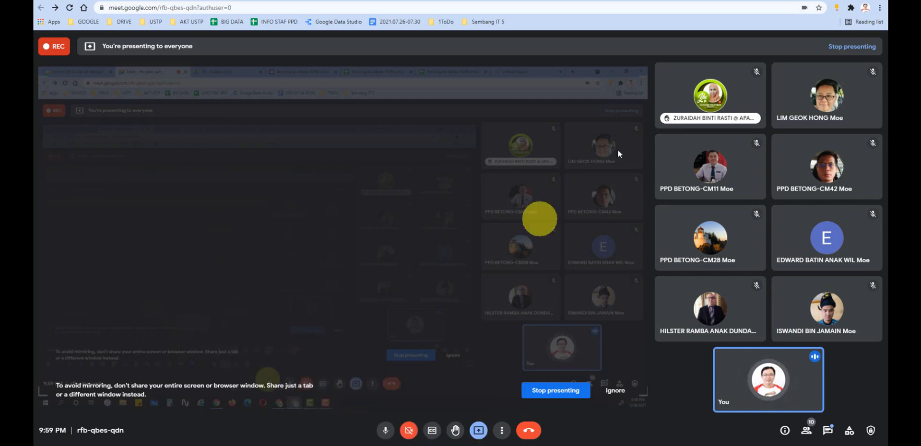
left_click(720, 0)
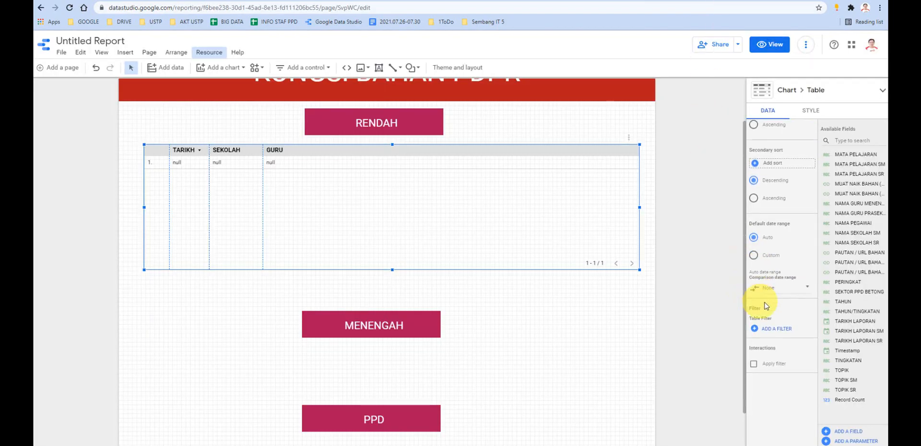
- Examine the RENDAH table's rows-per-page choices up to 5000 and its sort, date range and filter settings
scroll(773, 288, "up", 3)
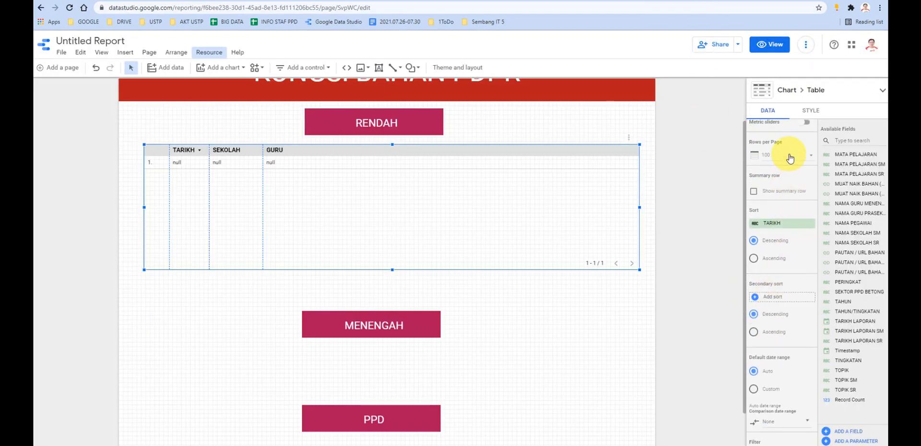
left_click(790, 158)
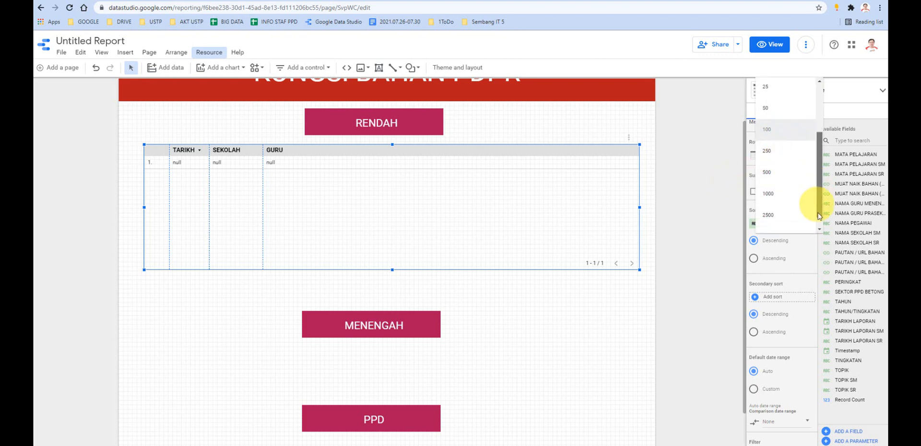
left_click(715, 212)
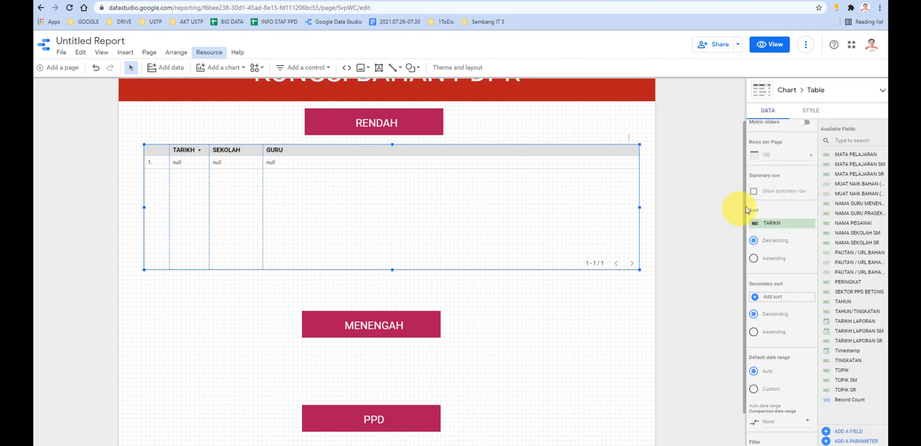
left_click(783, 158)
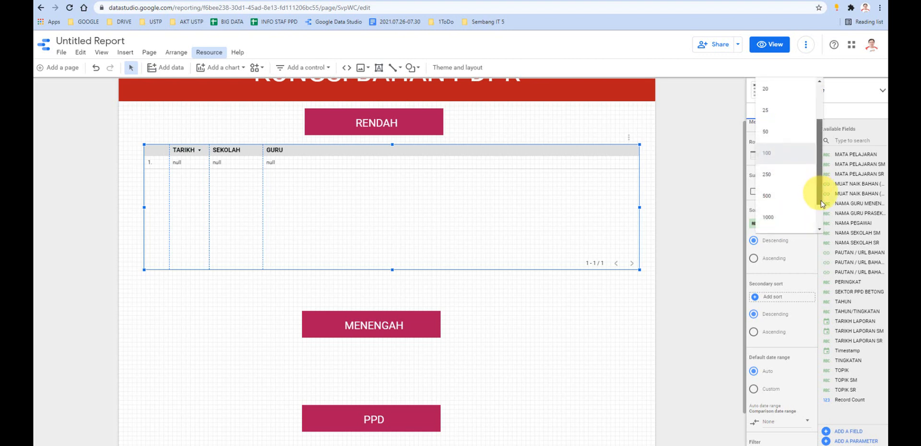
scroll(796, 211, "down", 1)
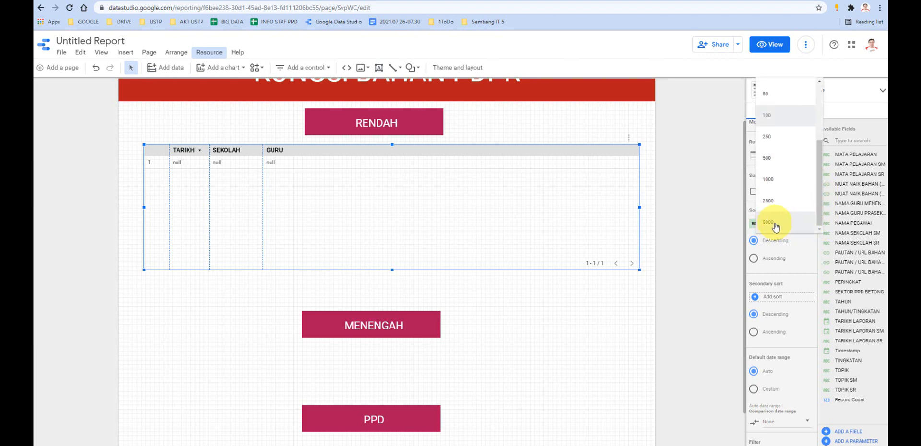
left_click(722, 224)
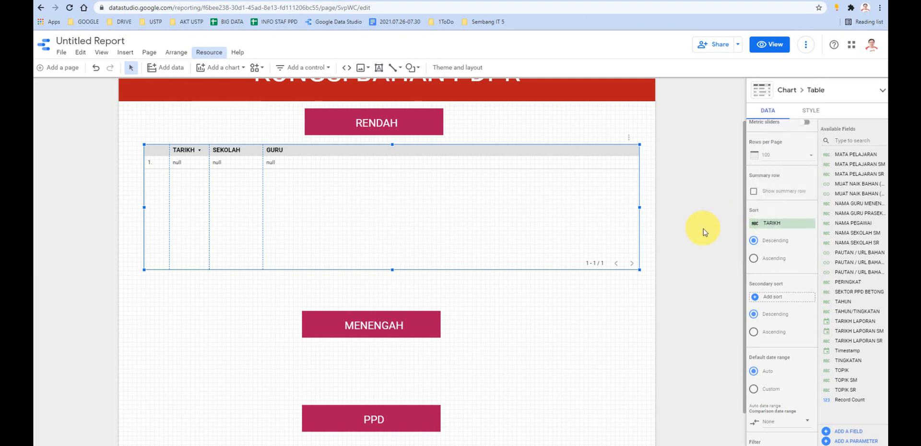
scroll(704, 232, "down", 1)
scroll(762, 249, "down", 3)
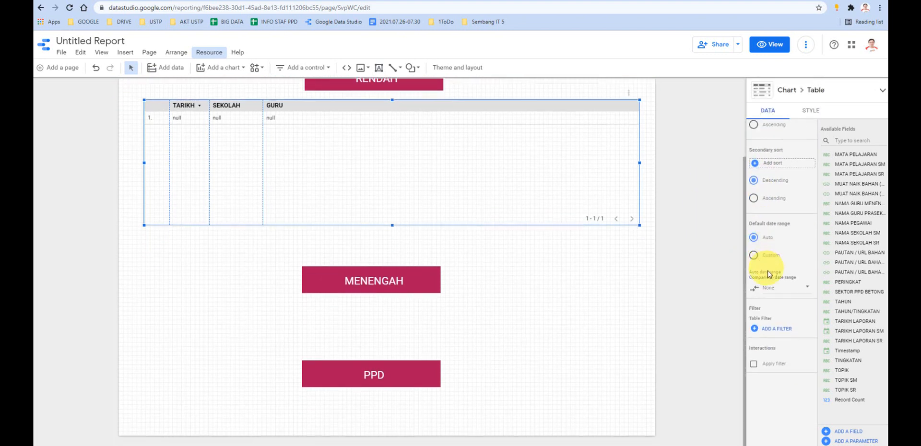
scroll(779, 288, "up", 5)
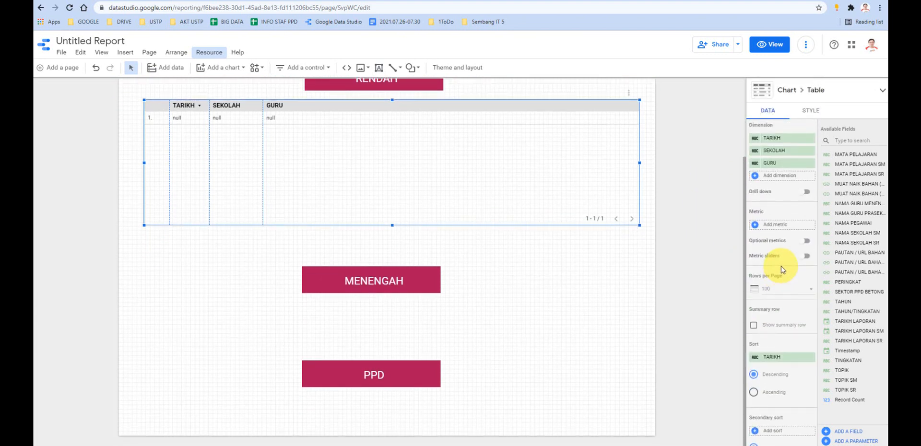
scroll(781, 270, "down", 2)
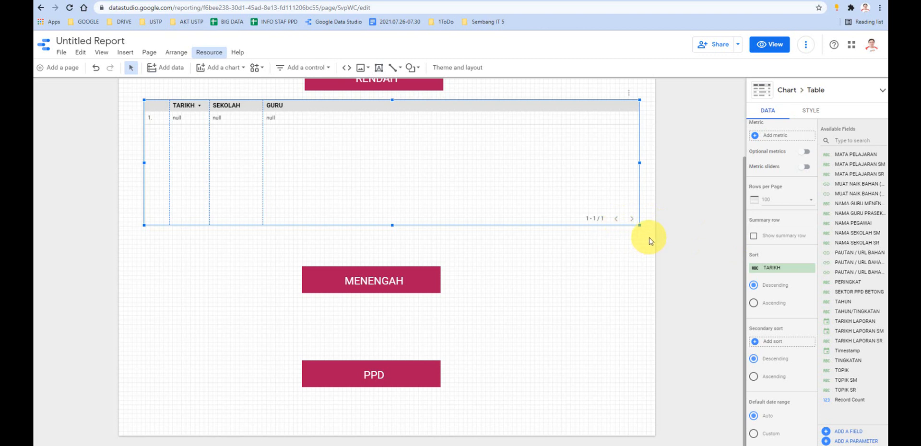
mouse_move(374, 444)
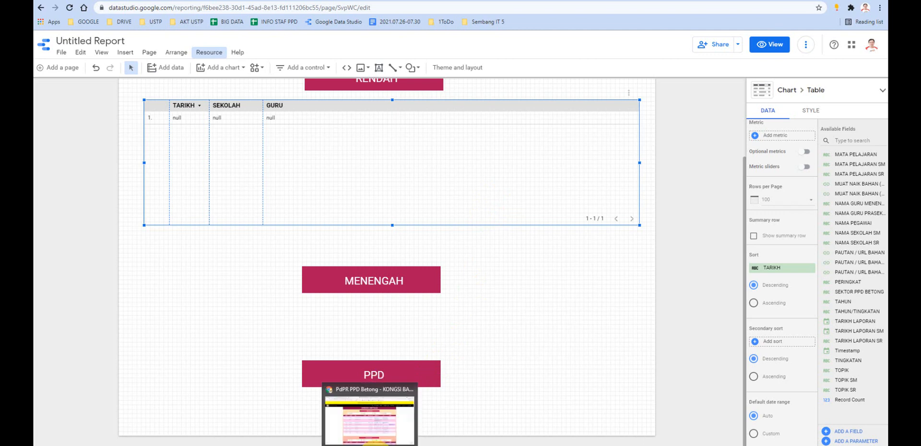
- Check the published Kongsi Bahan site and the Google Meet call, and return to the Data Studio report
left_click(383, 433)
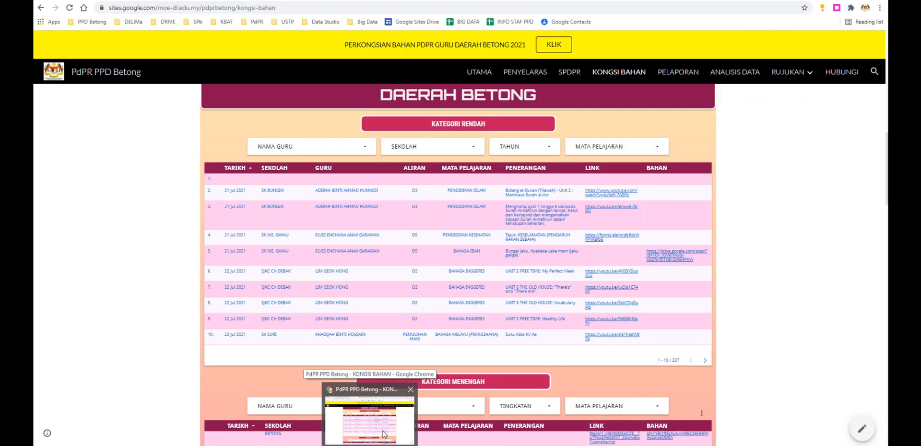
left_click(389, 425)
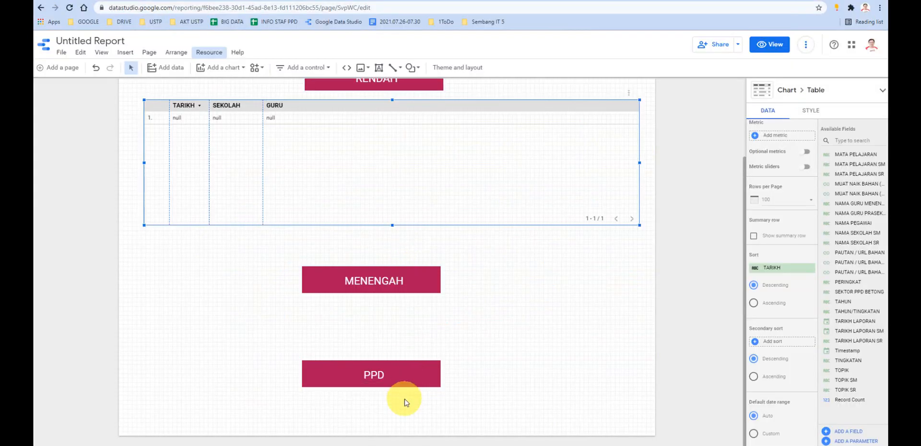
mouse_move(383, 444)
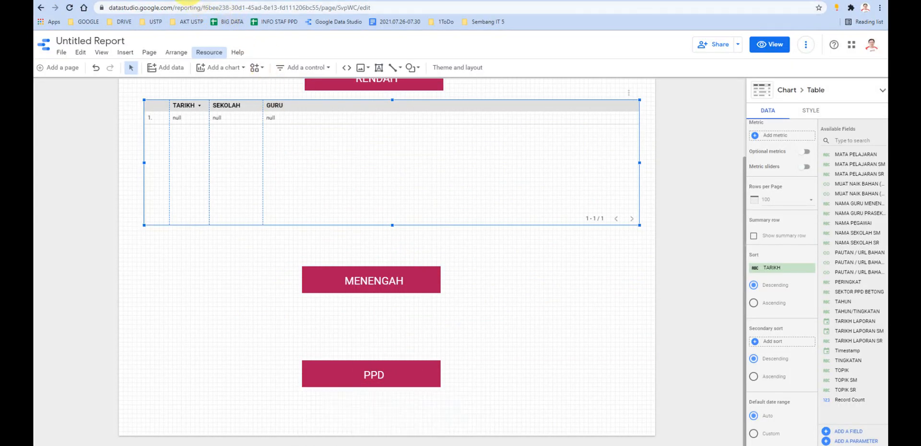
left_click(186, 0)
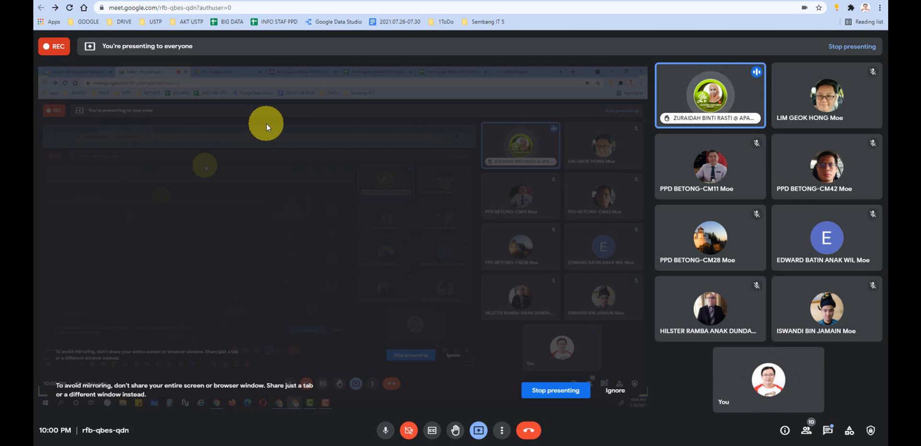
mouse_move(368, 445)
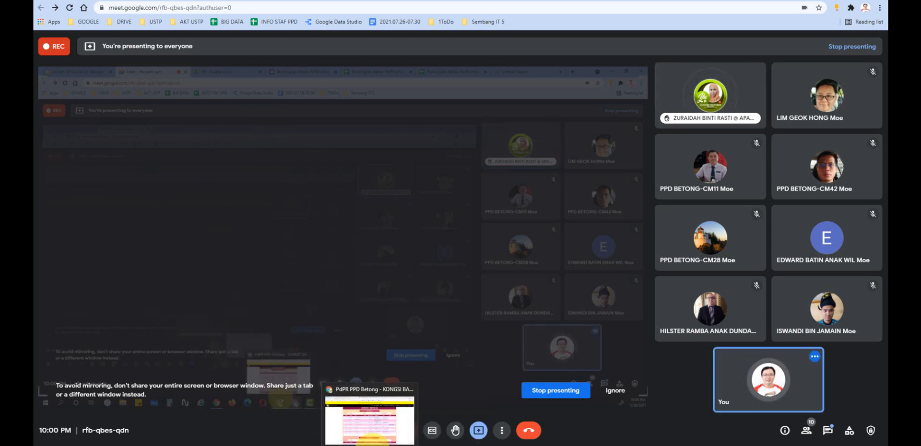
mouse_move(418, 433)
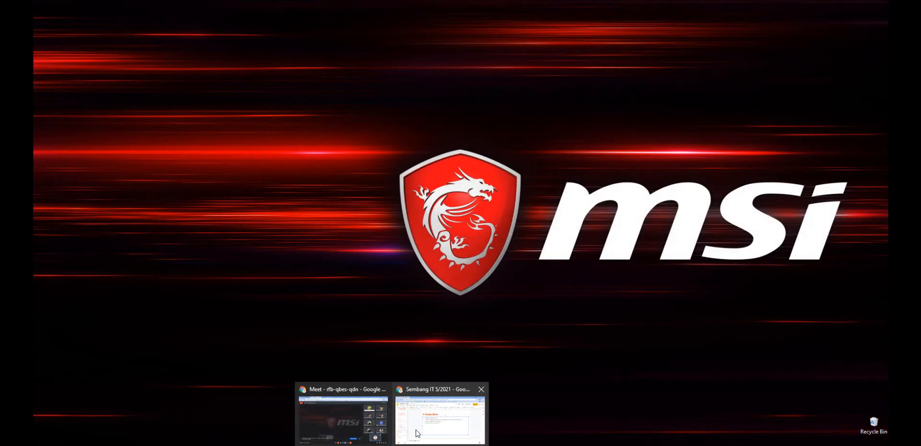
left_click(374, 417)
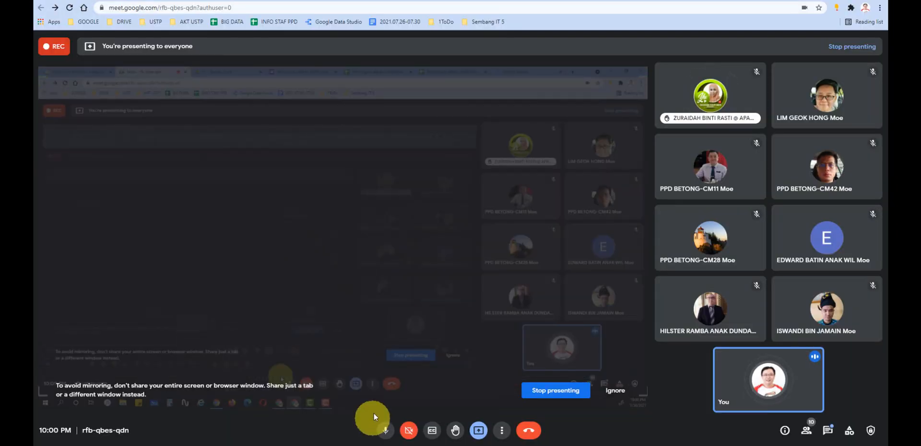
left_click(700, 1)
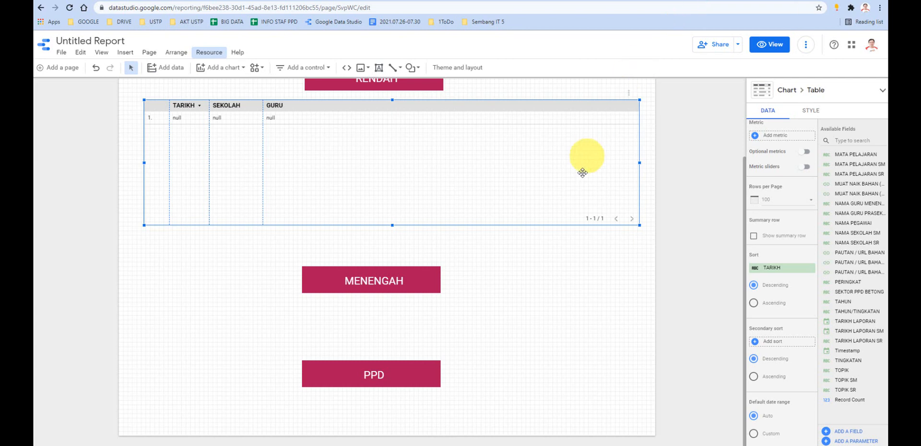
- Rename the TARIKH LAPORAN SR date question in the form's PRASEKOLAH / RENDAH section as TARIKH LAPORAN SRFTERTERTERET
scroll(566, 211, "up", 2)
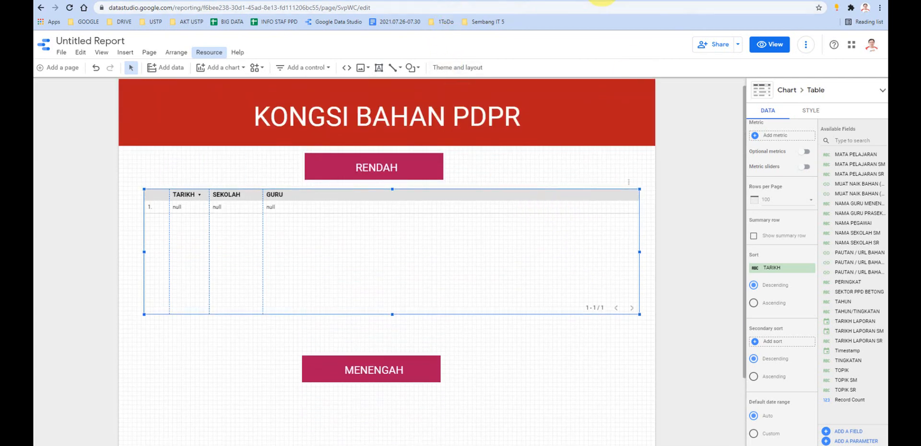
left_click(602, 2)
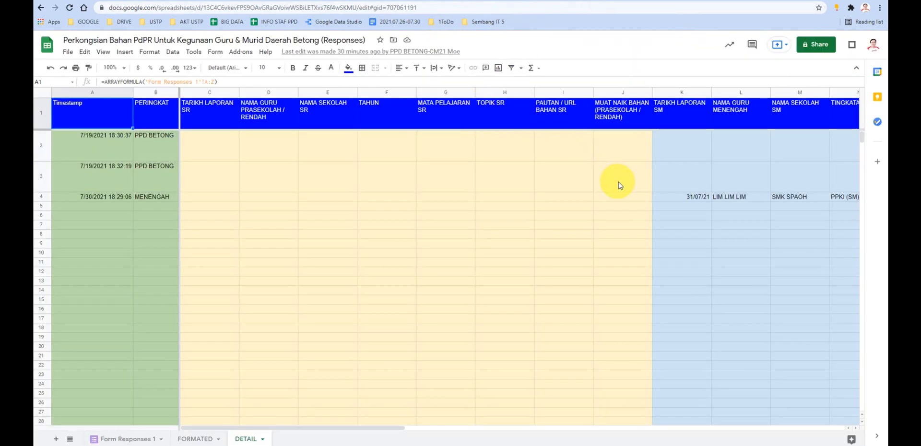
left_click(480, 2)
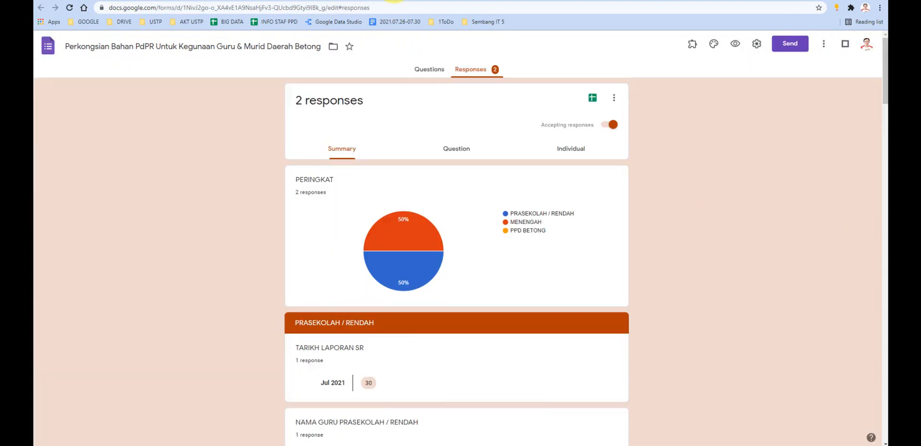
left_click(421, 66)
scroll(380, 271, "down", 2)
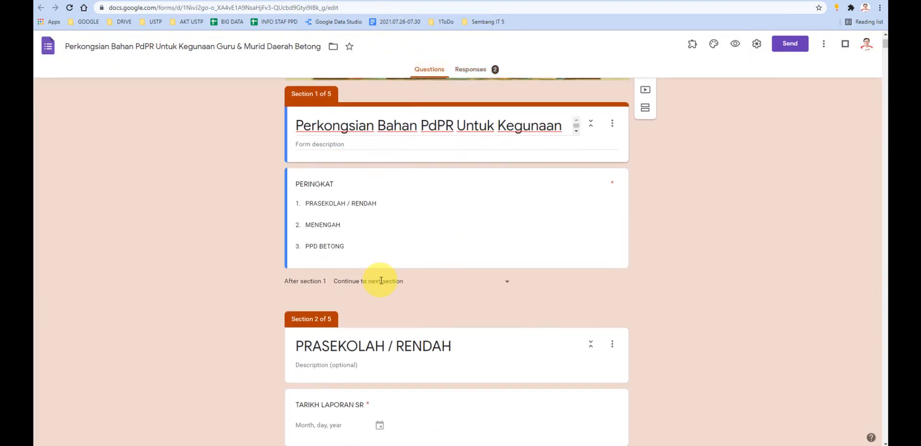
scroll(366, 287, "down", 1)
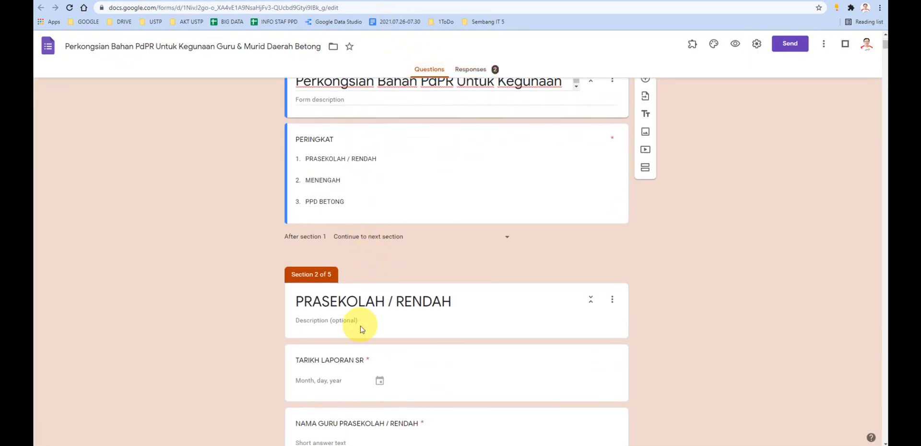
left_click(360, 360)
left_click(371, 368)
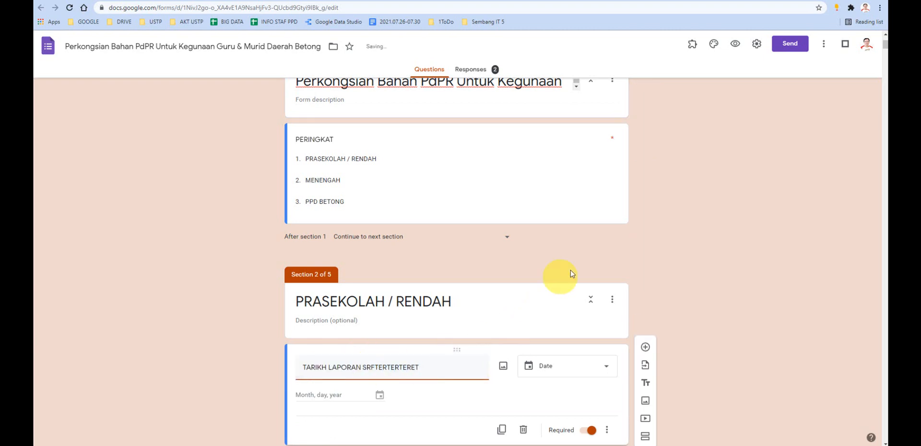
- Check the report's RENDAH table against the form's renamed date question and PERINGKAT options, and return to the report
left_click(693, 1)
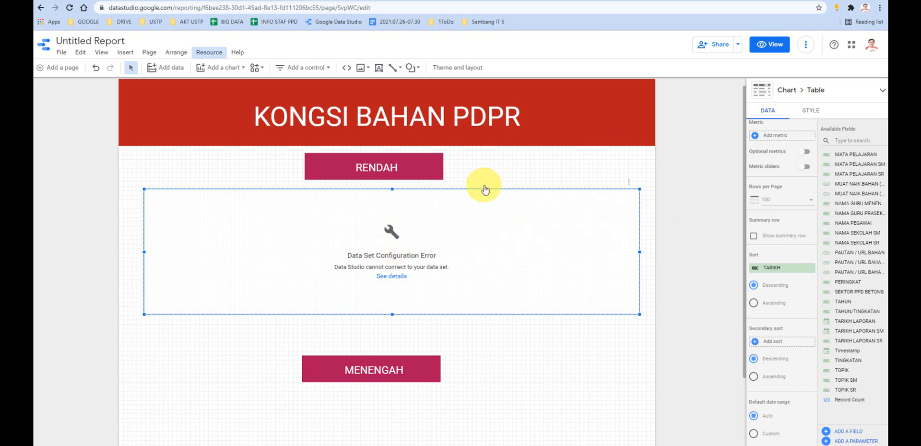
left_click(396, 5)
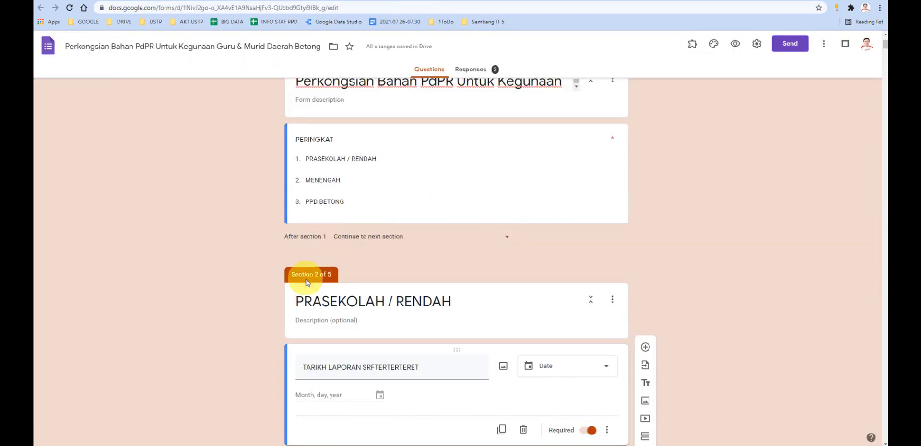
scroll(349, 350, "down", 2)
scroll(308, 199, "up", 2)
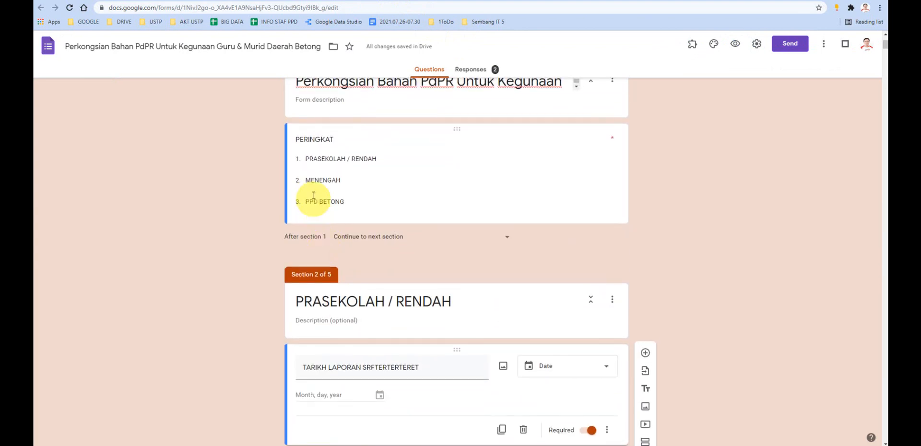
left_click(315, 179)
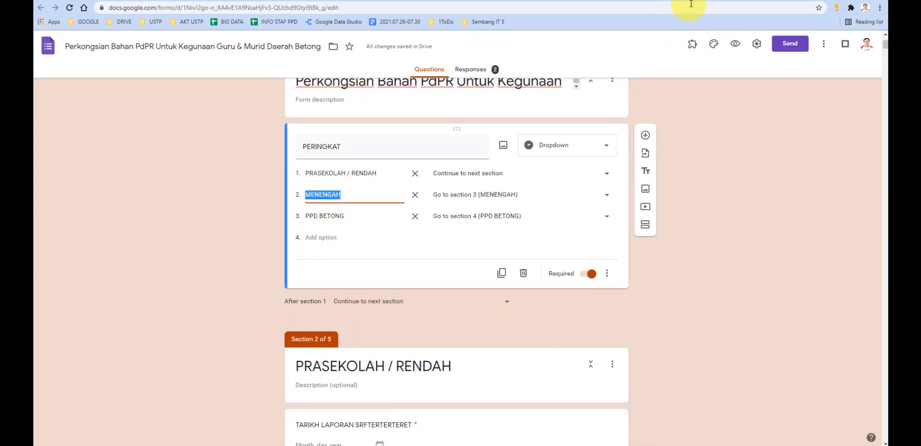
left_click(688, 5)
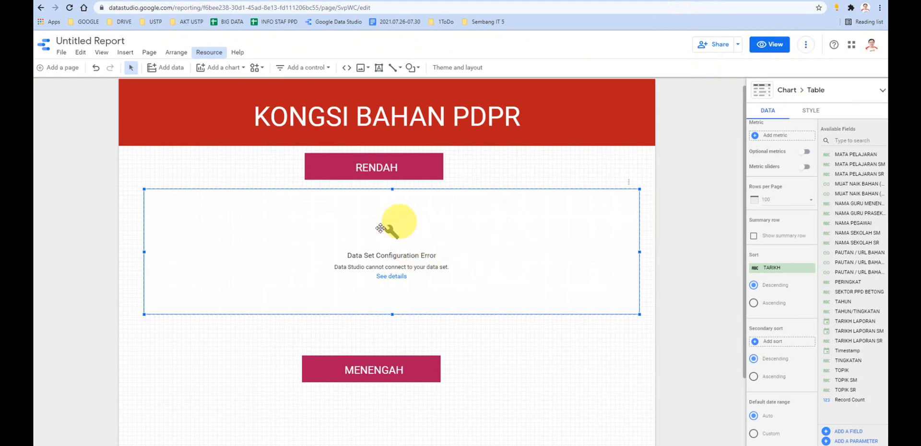
- Refresh the fields of the report's embedded data source, review the new and missing fields, and cancel the changes
left_click(207, 52)
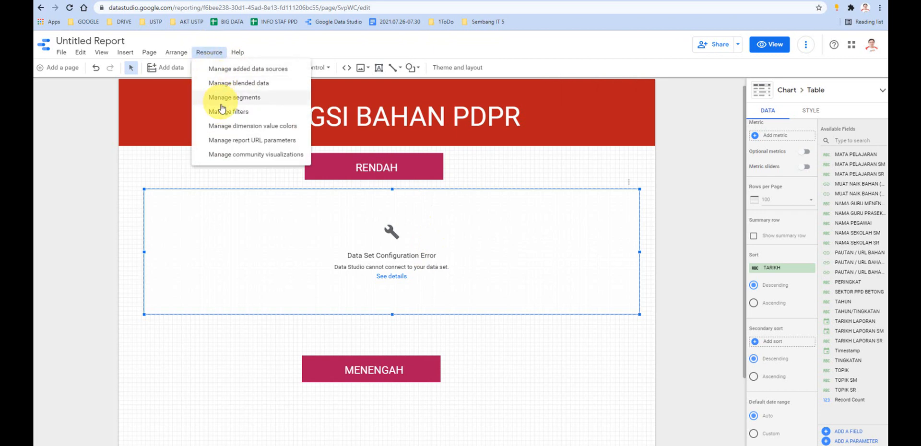
left_click(229, 73)
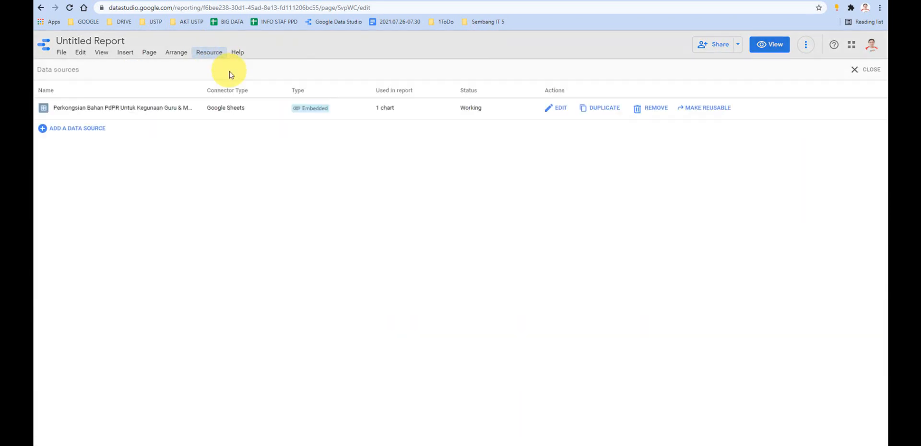
left_click(551, 108)
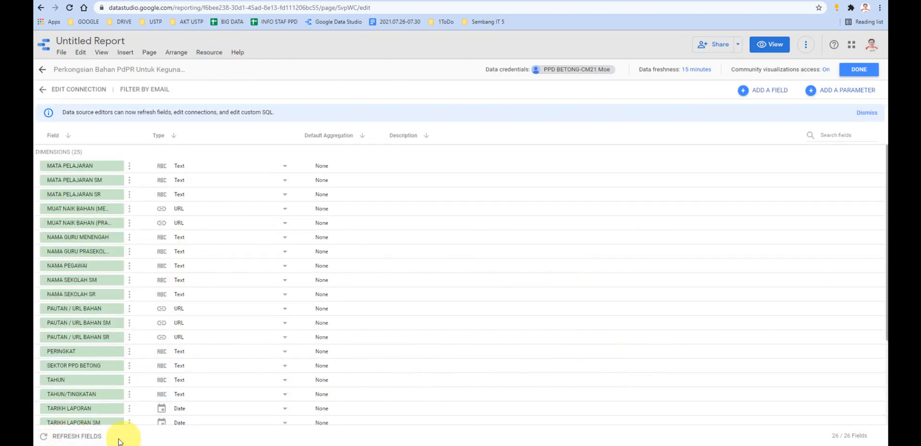
left_click(60, 439)
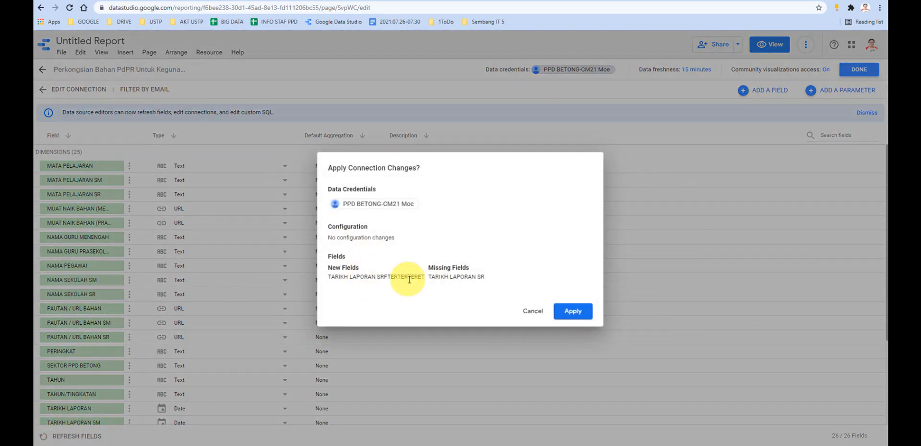
left_click_drag(422, 278, 387, 277)
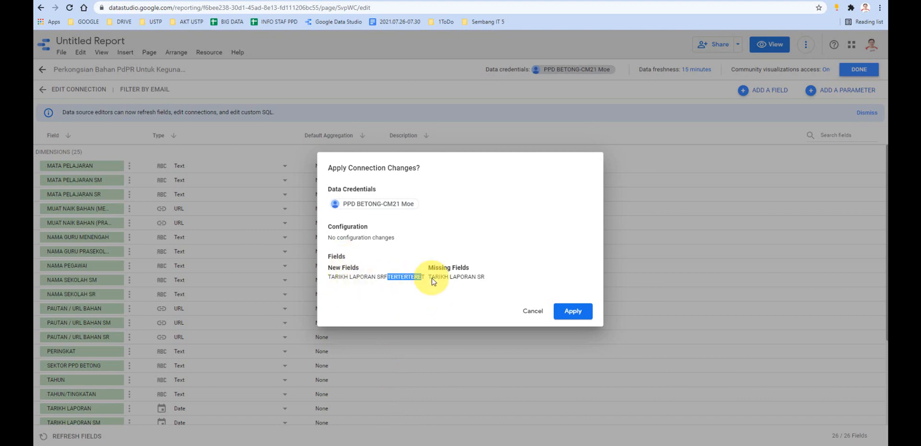
left_click(534, 310)
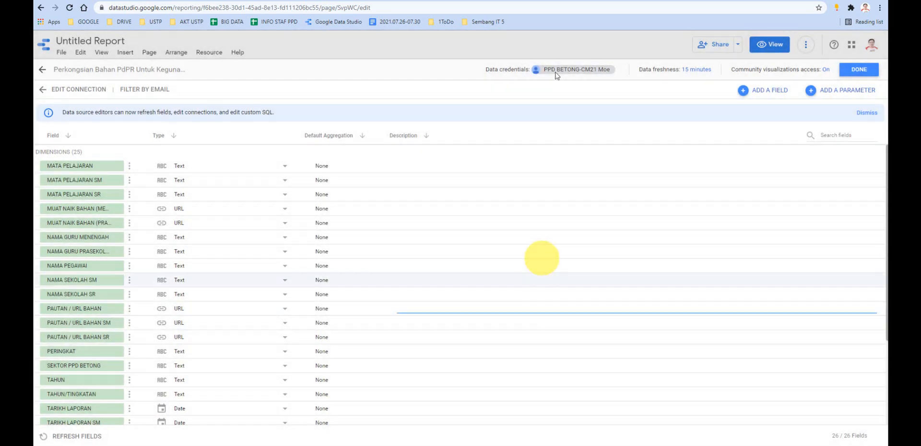
- Check the DETAIL sheet's column headers, and close the data source editor to return to the report canvas
left_click(594, 1)
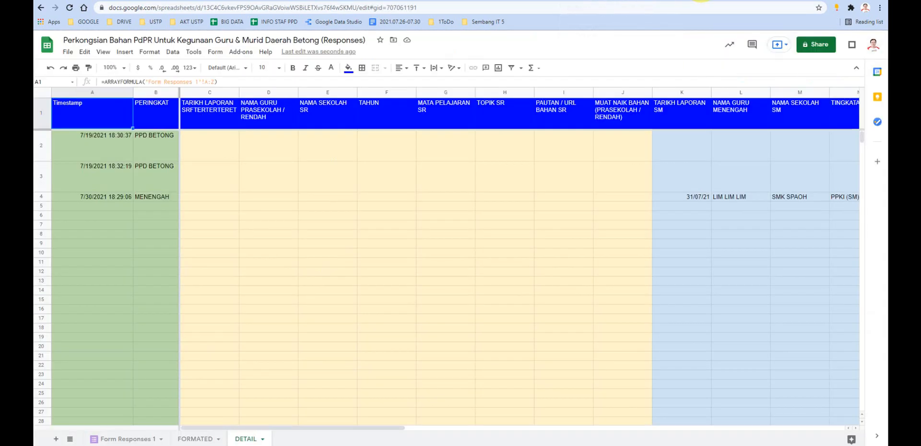
left_click(701, 1)
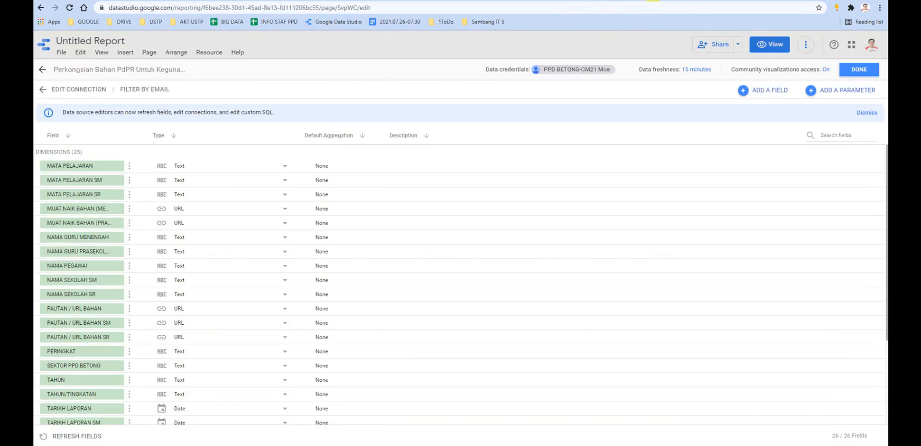
left_click(859, 69)
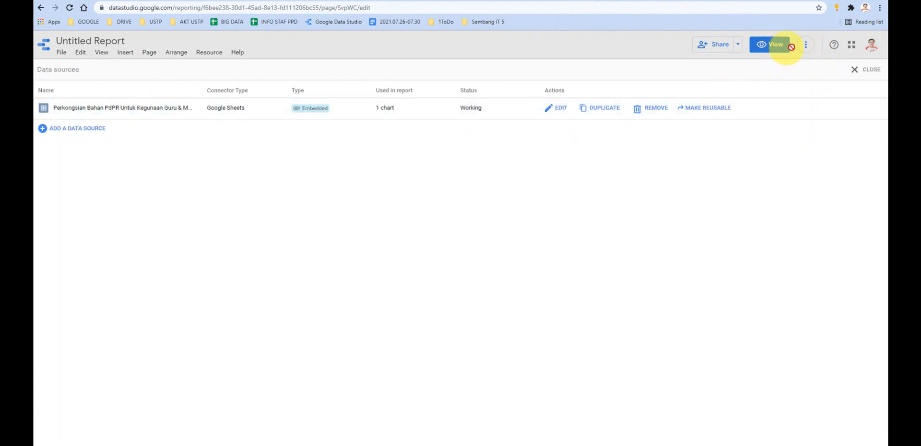
left_click(869, 70)
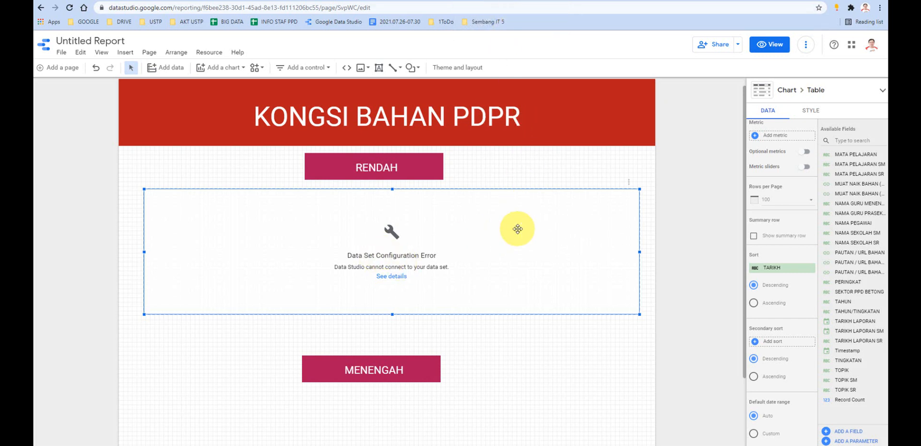
- Replace the broken table under RENDAH with a new table placed between the RENDAH and MENENGAH headings
key("Delete")
left_click(217, 67)
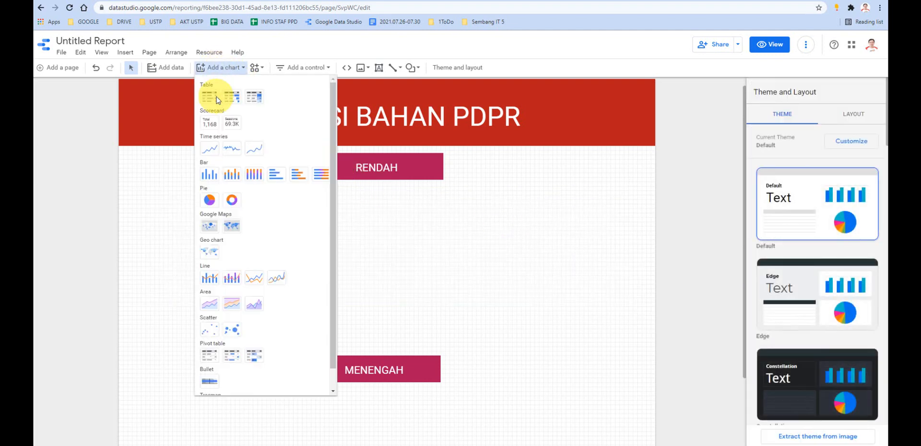
left_click(214, 98)
left_click(294, 228)
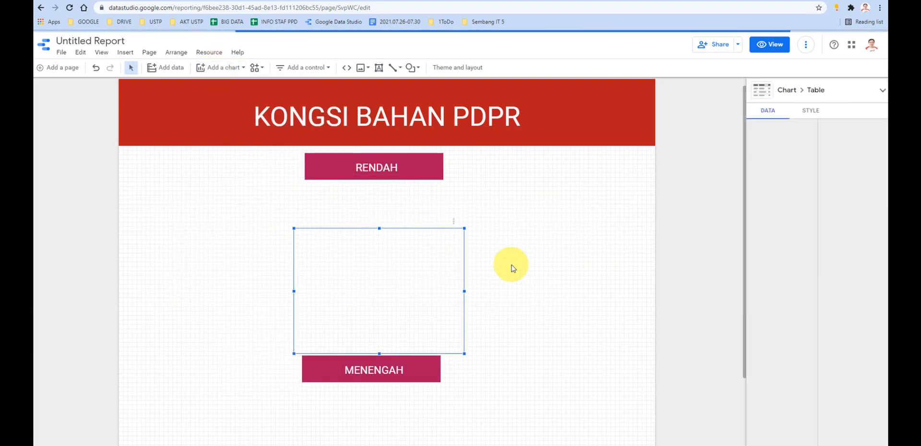
left_click_drag(416, 268, 392, 238)
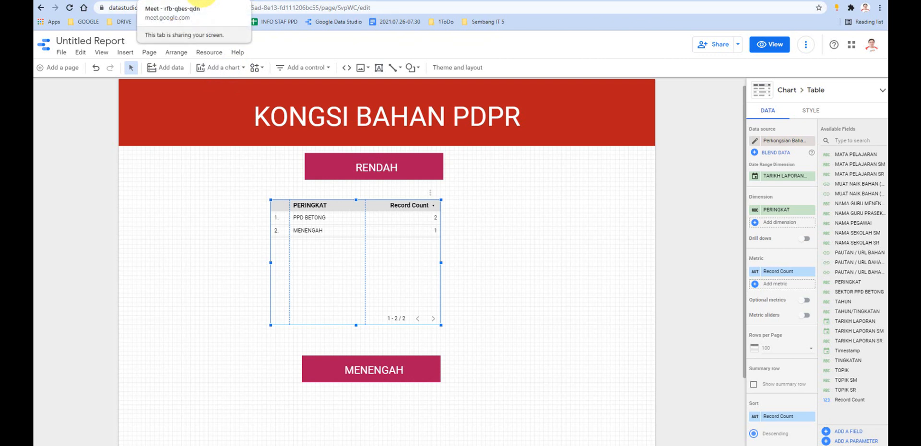
- Check the Google Meet call, and examine the PERINGKAT entries and the header row in the DETAIL response sheet
left_click(199, 1)
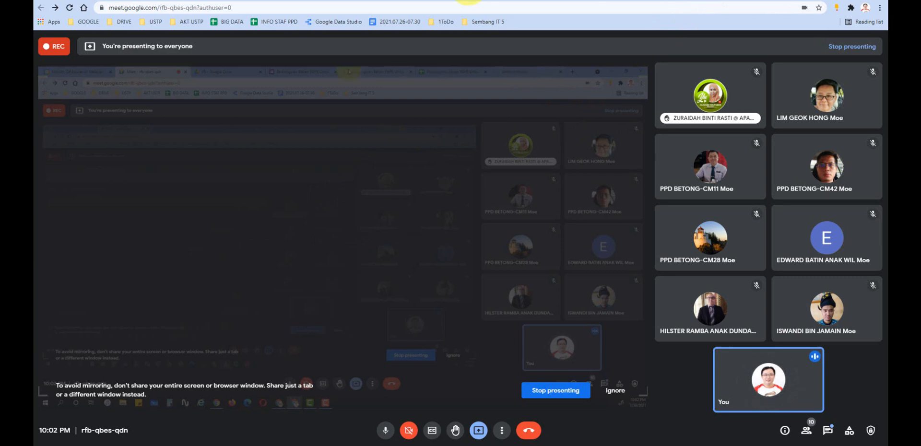
left_click(498, 2)
left_click(137, 172)
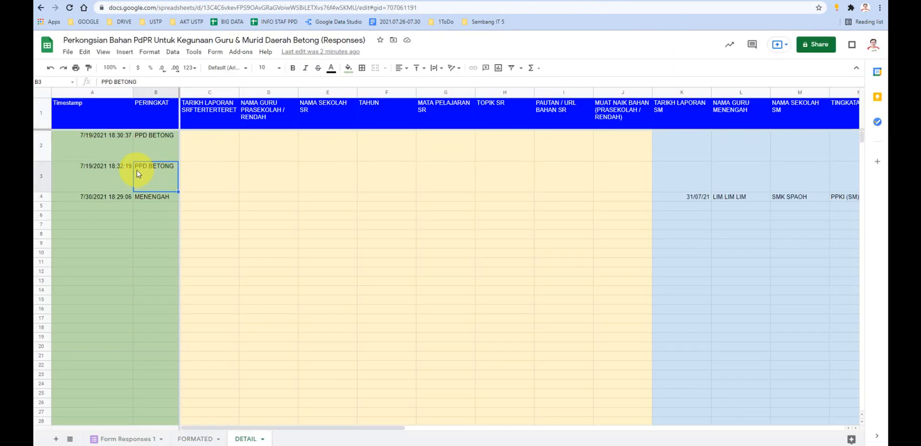
left_click(118, 173)
left_click(161, 172)
left_click(257, 103)
left_click(343, 114)
left_click(405, 116)
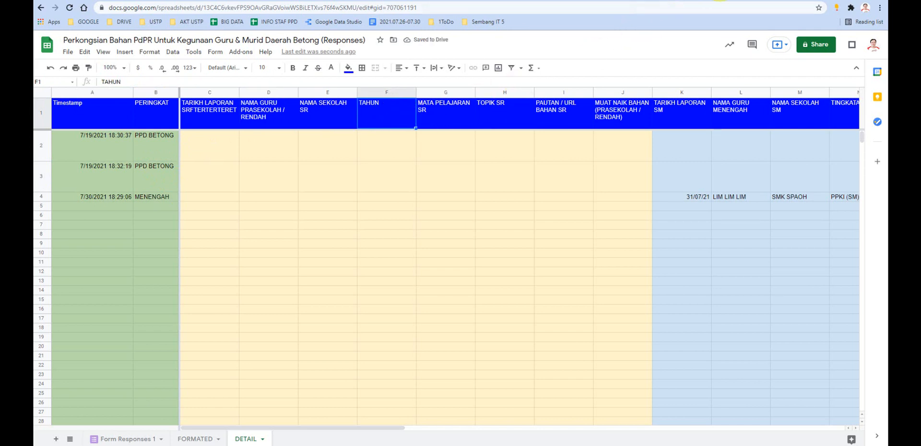
- Compare the new table under RENDAH in the report with the DETAIL response sheet, and check the Google Meet call
left_click(718, 0)
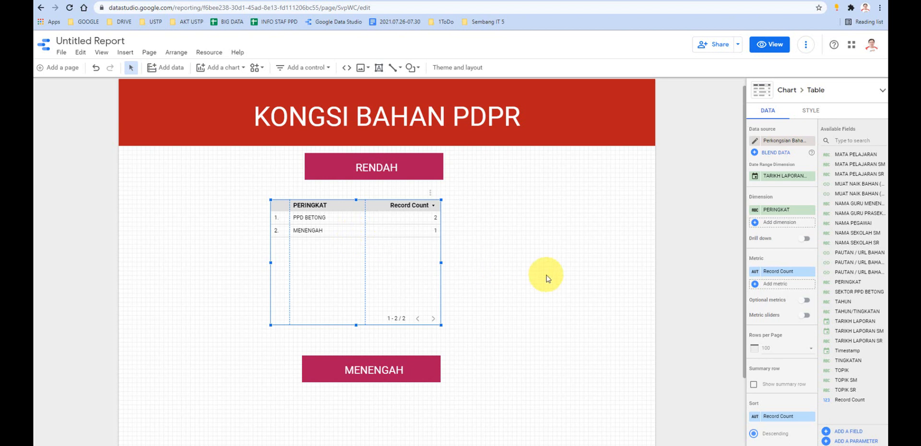
left_click(203, 1)
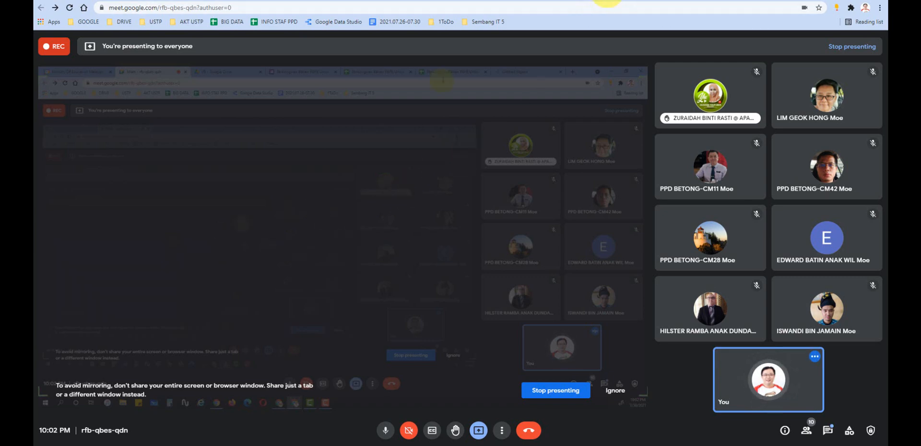
left_click(607, 4)
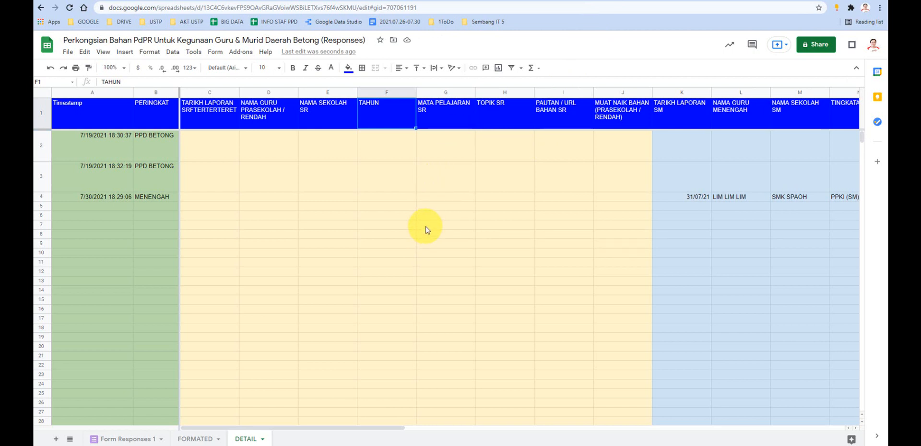
left_click(724, 1)
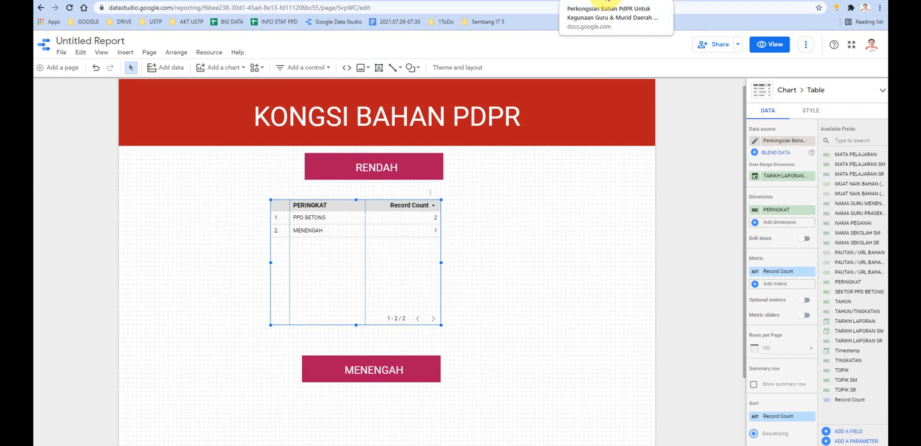
left_click(267, 2)
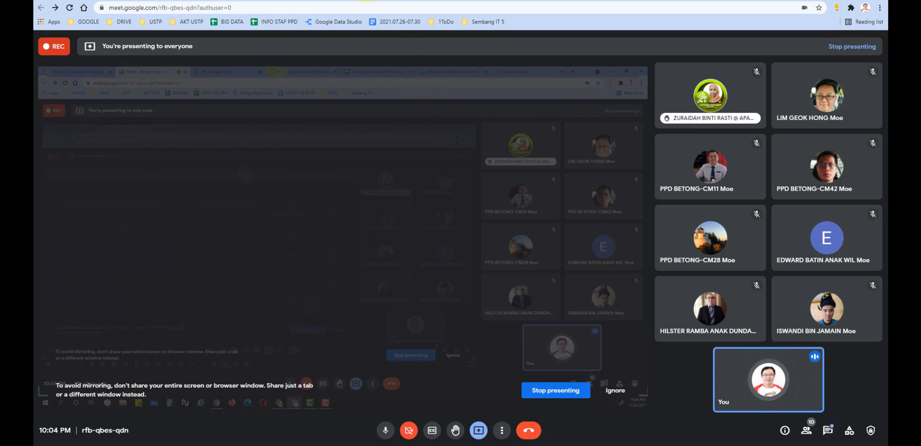
- Review the form's PERINGKAT question and the portal's published KONGSI BAHAN page, and go to the portal's UTAMA page
left_click(395, 1)
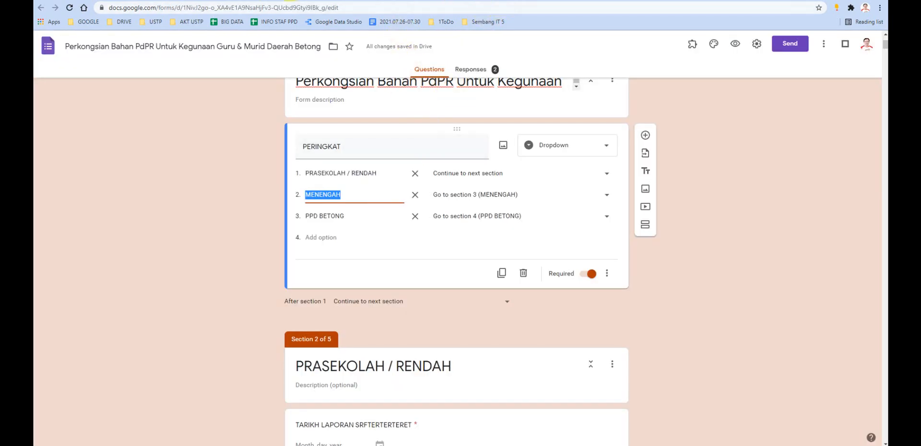
left_click(350, 430)
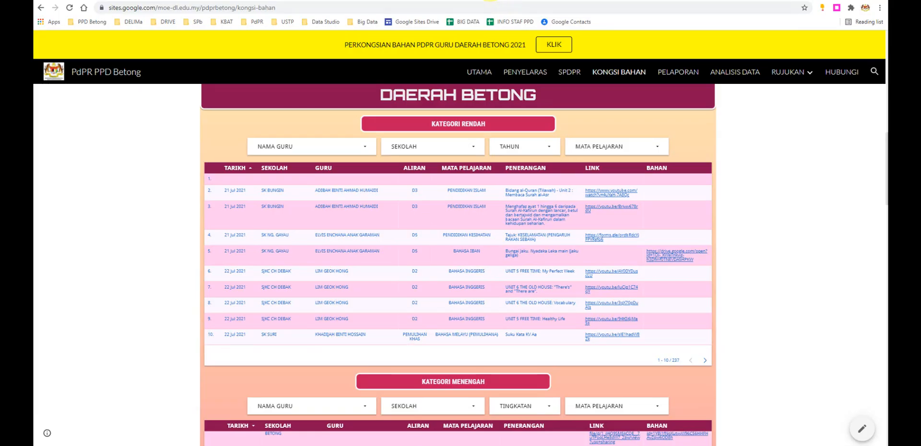
left_click(393, 1)
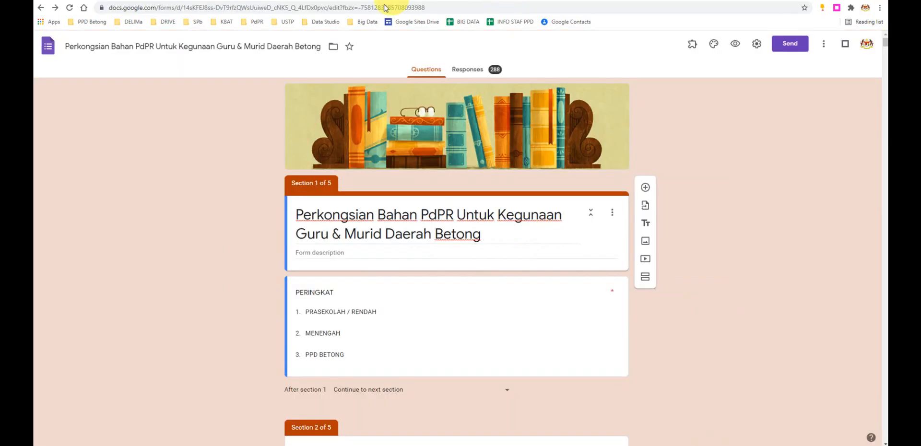
left_click(298, 1)
scroll(280, 135, "up", 10)
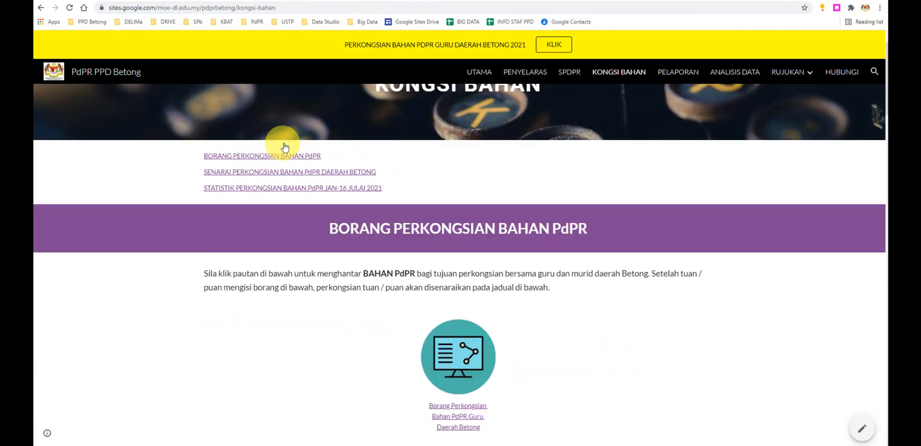
scroll(284, 147, "up", 2)
left_click(481, 72)
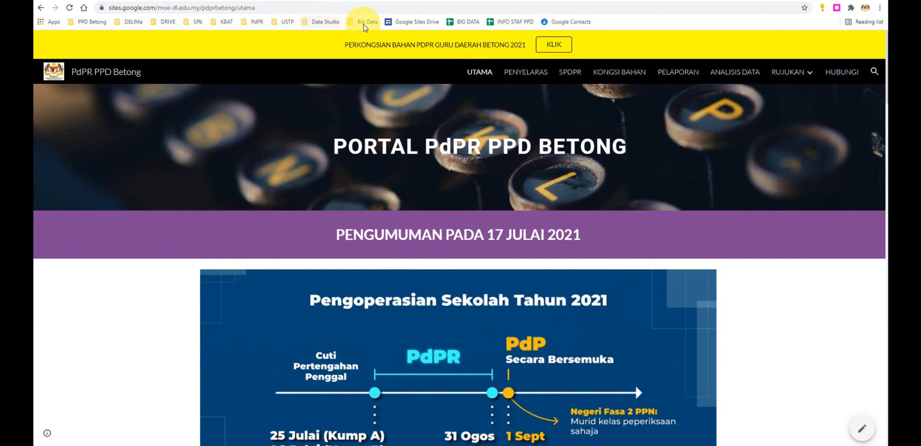
- Open the bookmarked PdPR JPNS report, and switch from it to the bookmarked PPD Kota Bharu report
left_click(365, 22)
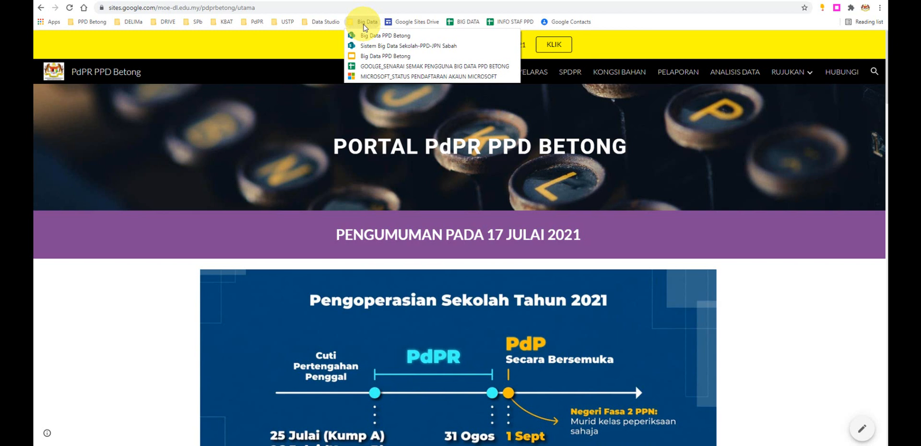
mouse_move(283, 24)
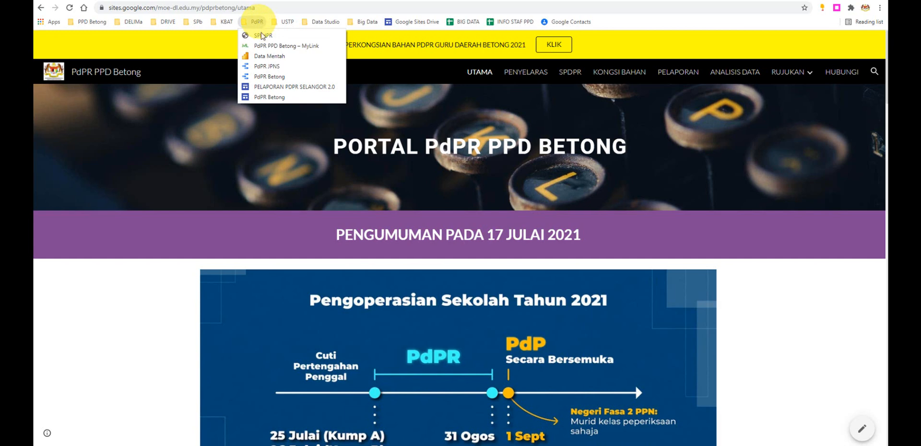
left_click(268, 66)
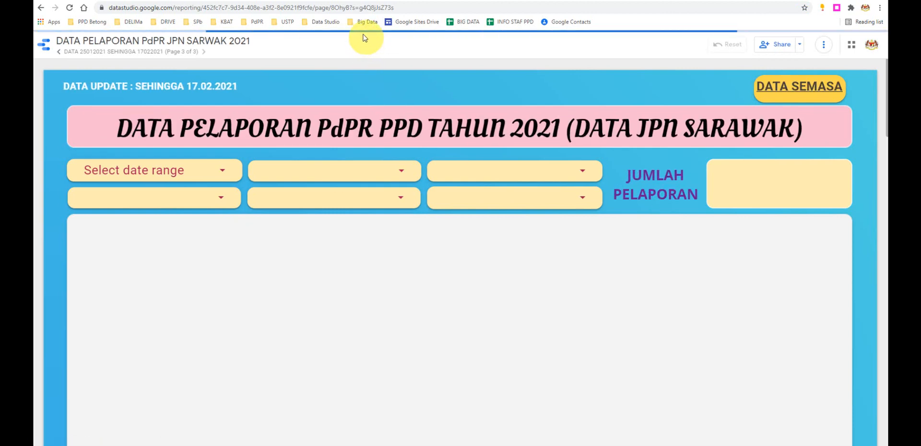
left_click(320, 23)
mouse_move(364, 22)
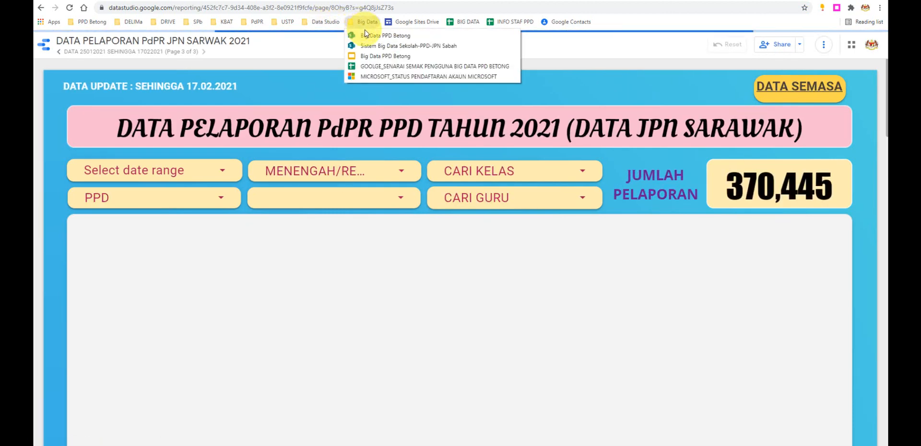
mouse_move(331, 25)
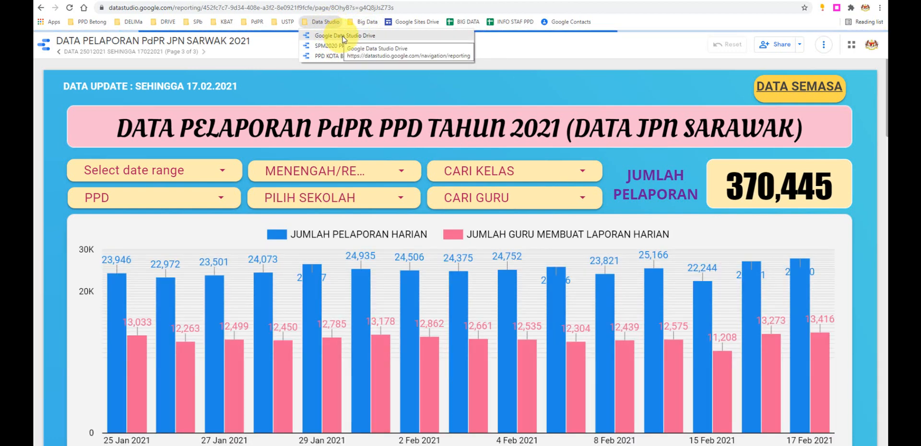
left_click(376, 55)
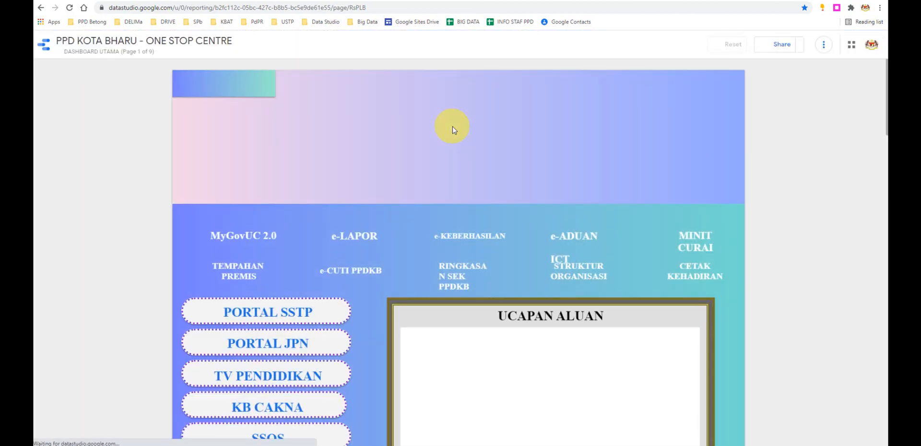
- Open the bookmarked PdPR Betong site for editing in place of the original form, and look over its home page
left_click(395, 0)
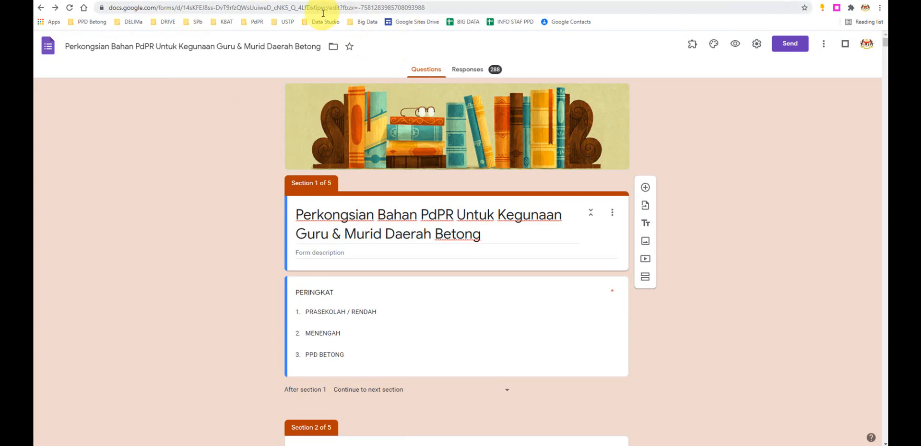
left_click(254, 22)
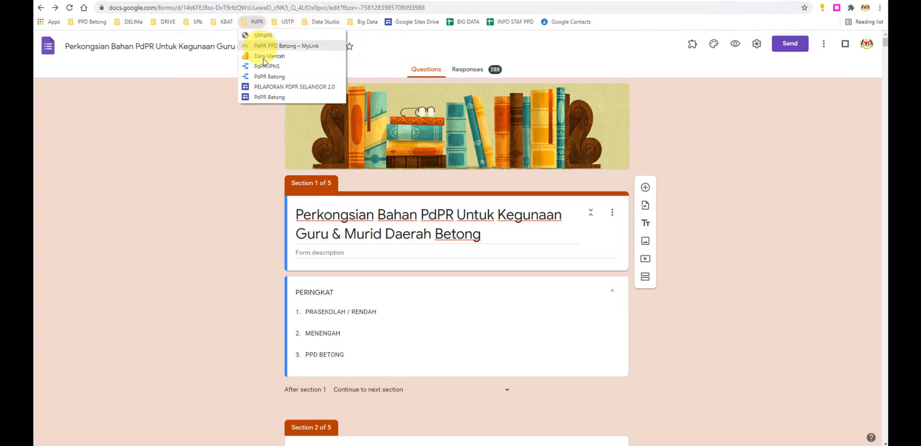
left_click(267, 96)
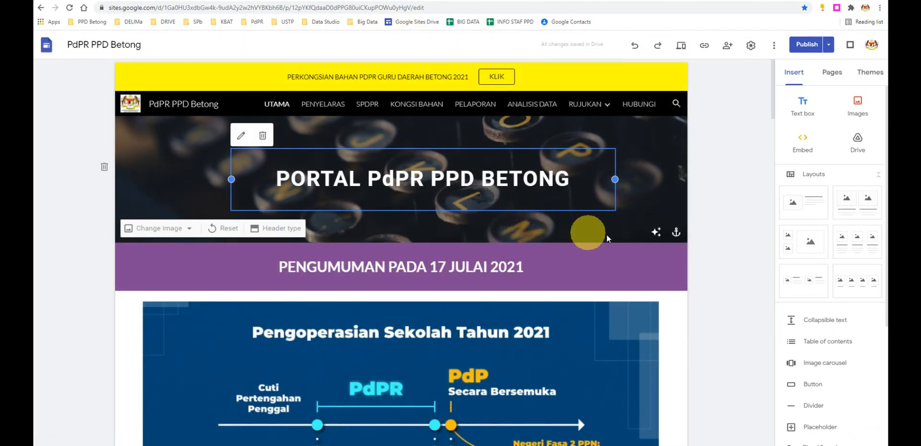
scroll(623, 234, "down", 2)
scroll(640, 233, "up", 2)
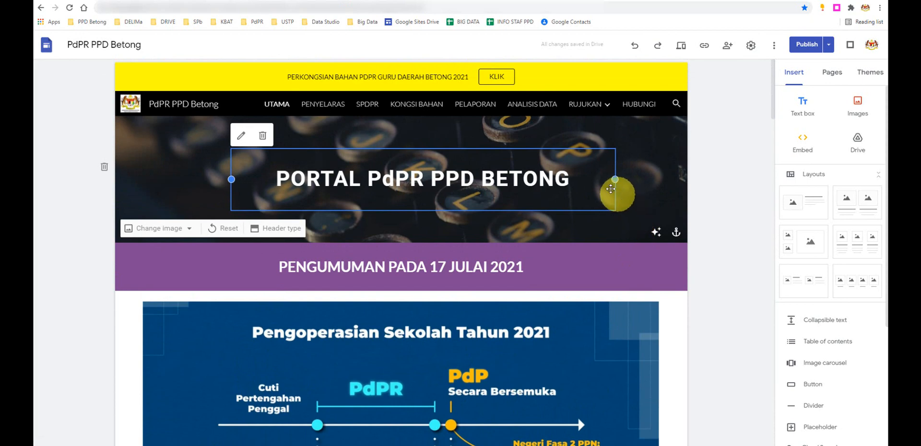
- Examine the PPD Kota Bharu One Stop Centre dashboard from its banner down to the location and contact section
left_click(288, 1)
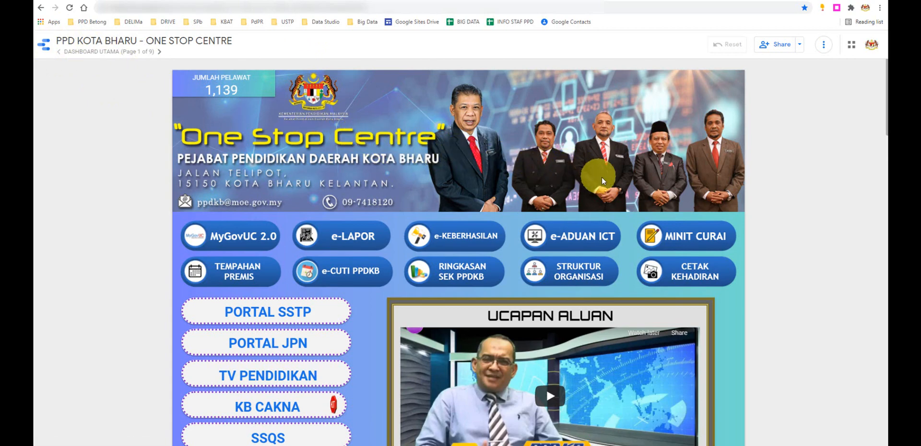
scroll(699, 281, "down", 10)
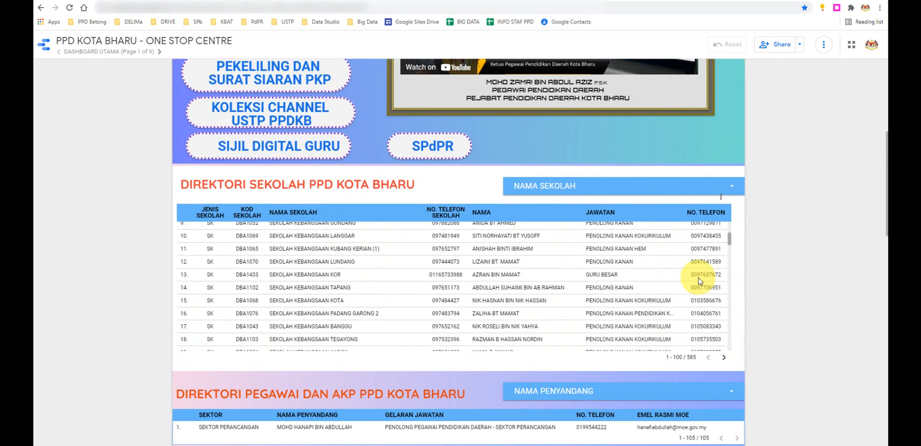
scroll(736, 324, "down", 10)
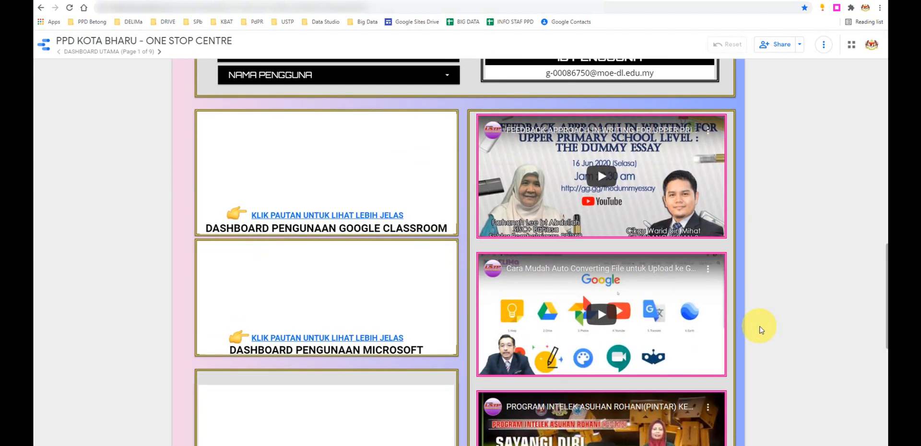
scroll(759, 330, "down", 8)
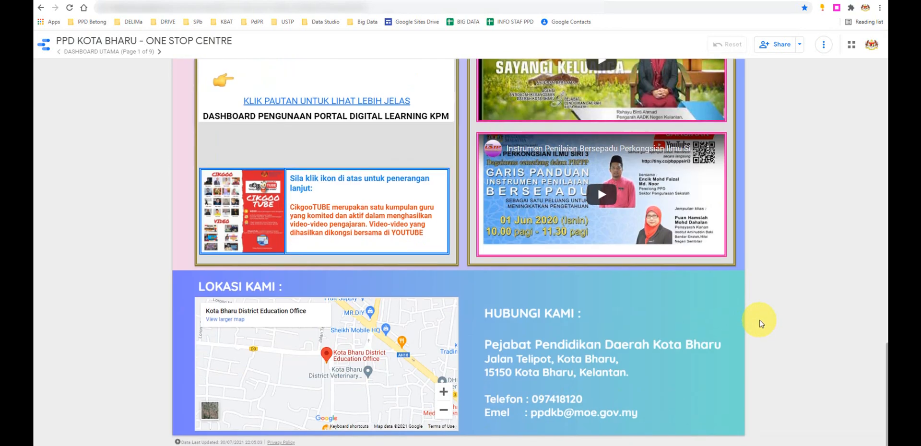
scroll(759, 324, "up", 10)
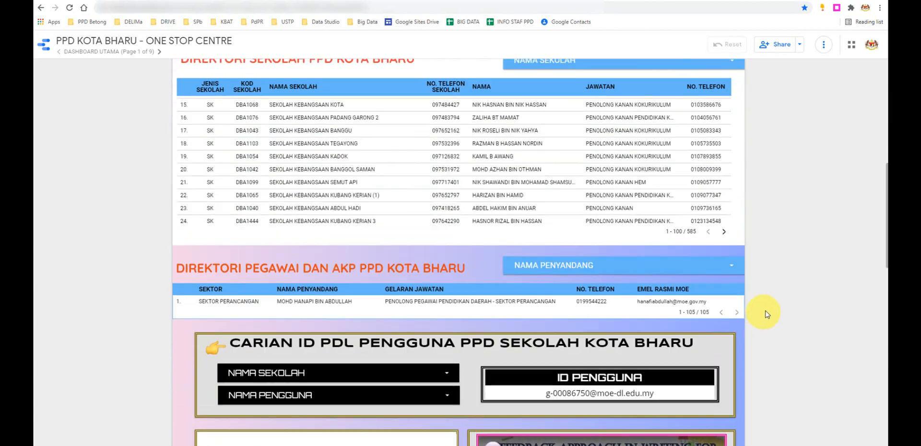
scroll(766, 315, "up", 10)
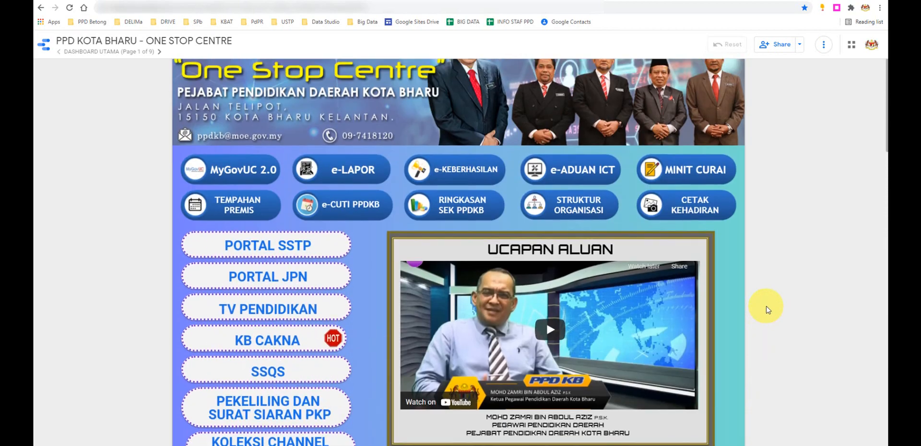
scroll(766, 309, "up", 2)
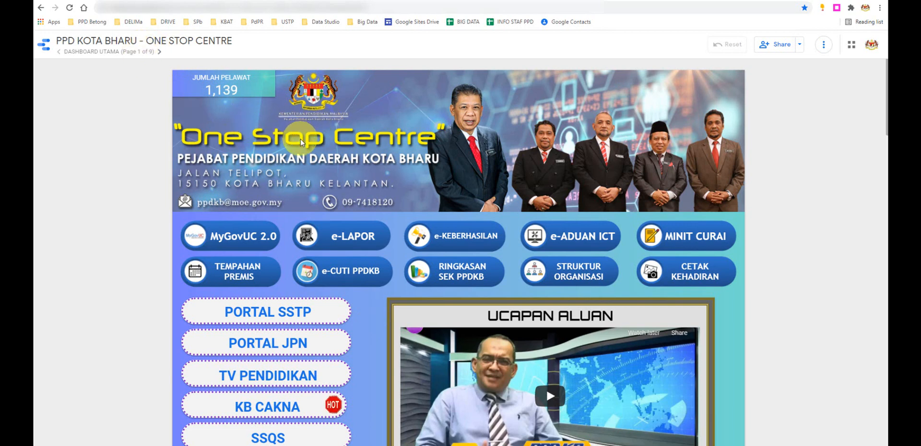
- Examine the One Stop Centre's link buttons, school and officer directories, and user ID search section
scroll(317, 206, "down", 1)
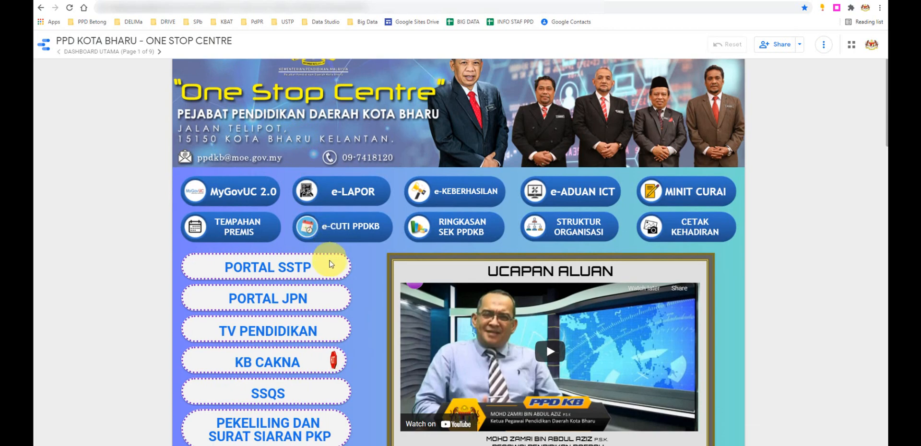
scroll(346, 270, "down", 5)
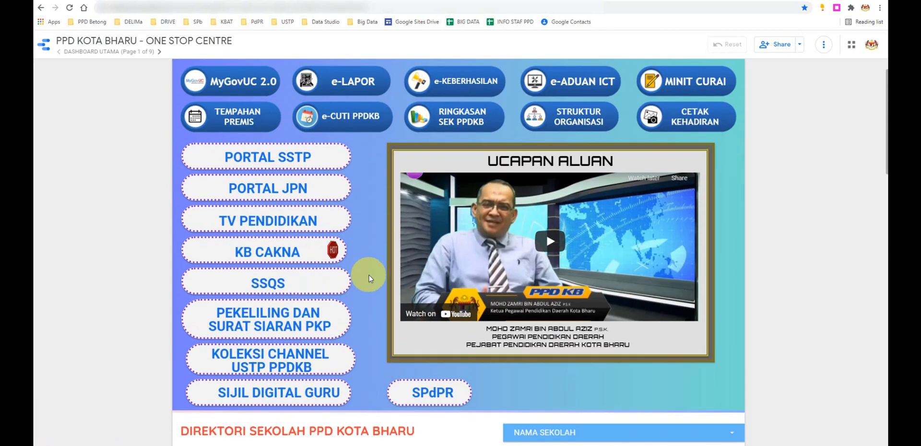
scroll(219, 288, "down", 2)
scroll(221, 326, "down", 2)
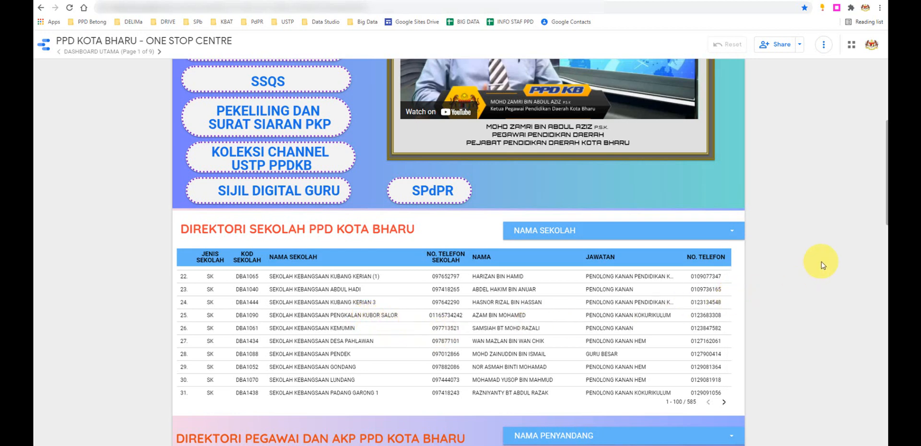
scroll(819, 271, "down", 4)
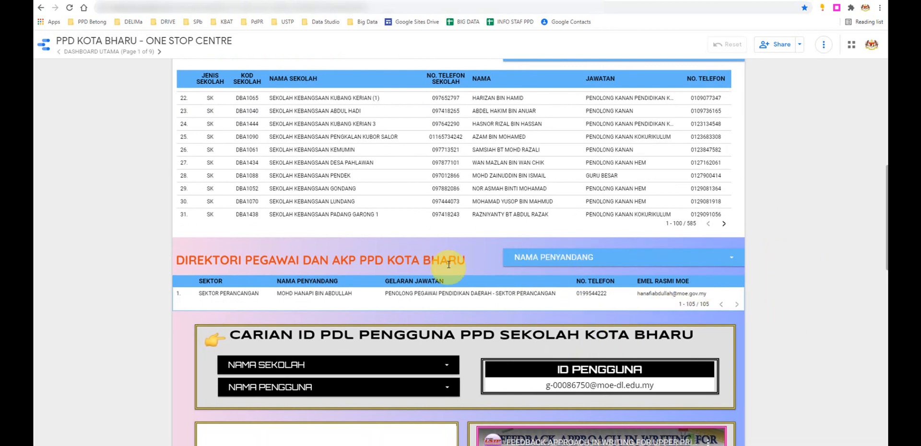
scroll(448, 264, "down", 4)
scroll(443, 267, "up", 3)
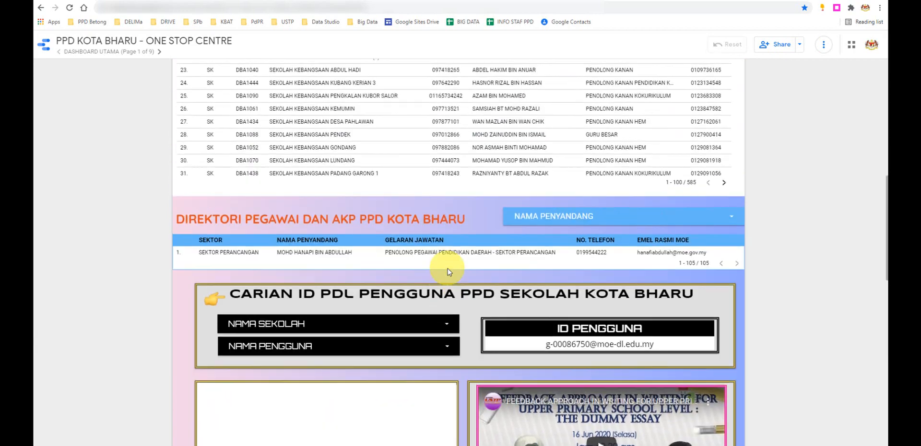
scroll(448, 270, "up", 6)
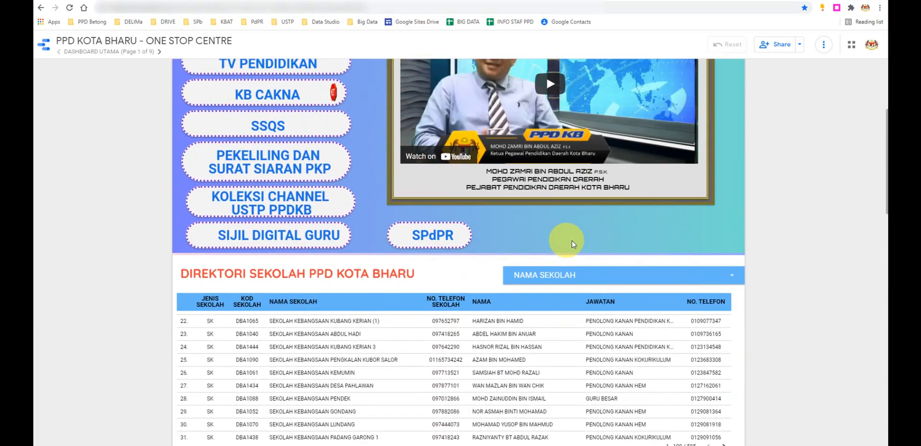
scroll(695, 245, "up", 2)
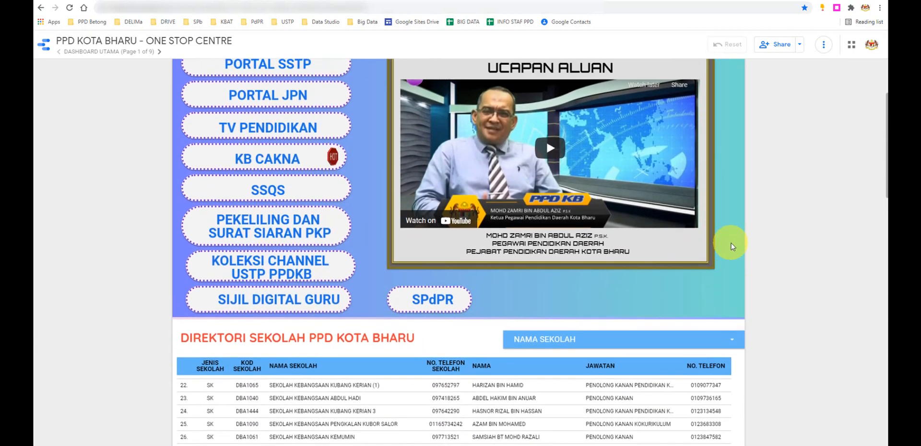
scroll(729, 245, "up", 3)
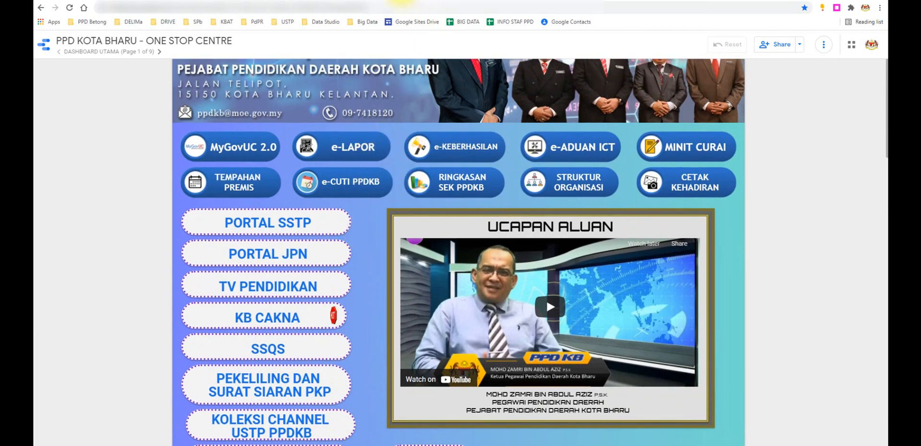
- Compare the PdPR PPD Betong site's home page with the PPD Kota Bharu dashboard's link buttons and school directory
left_click(403, 1)
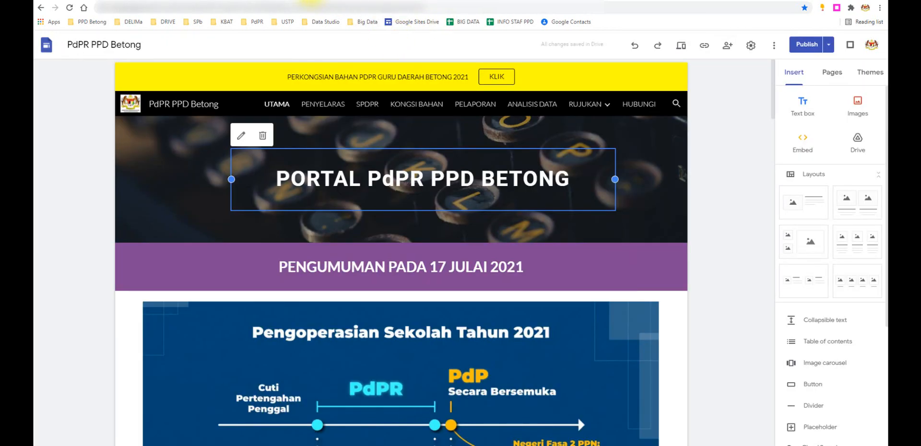
left_click(310, 2)
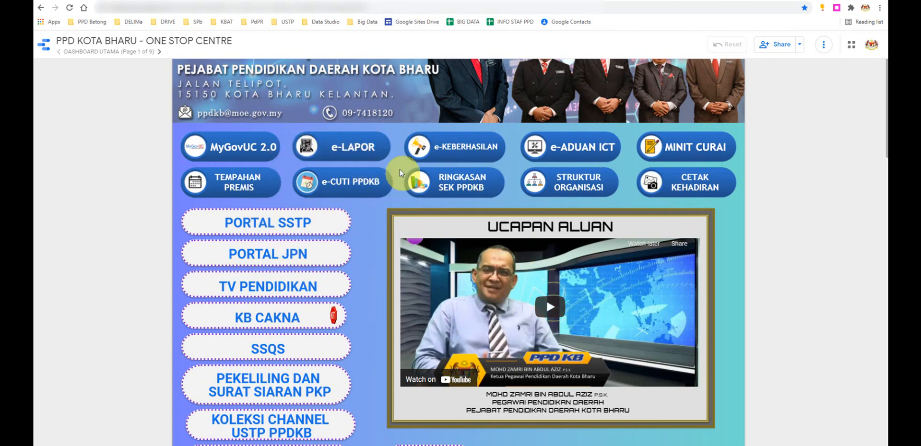
scroll(499, 334, "down", 3)
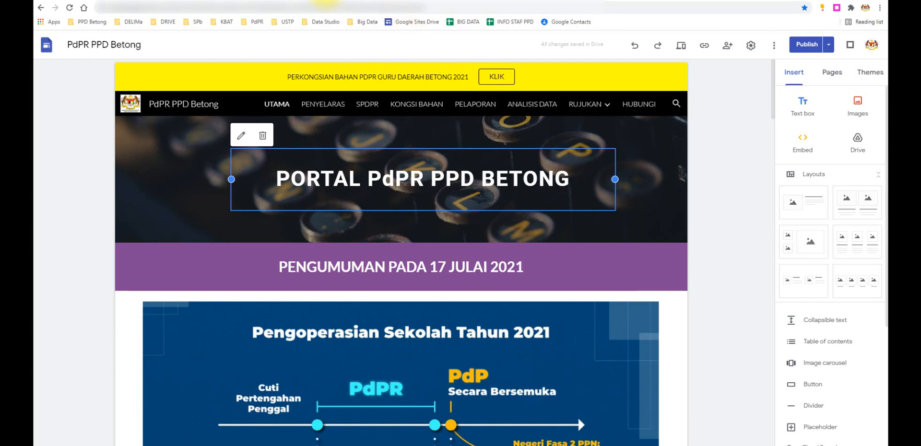
left_click(302, 1)
- Open the bookmarked Sistem Big Data Sekolah-PPD-JPN Sabah site from the Big Data bookmarks
left_click(317, 22)
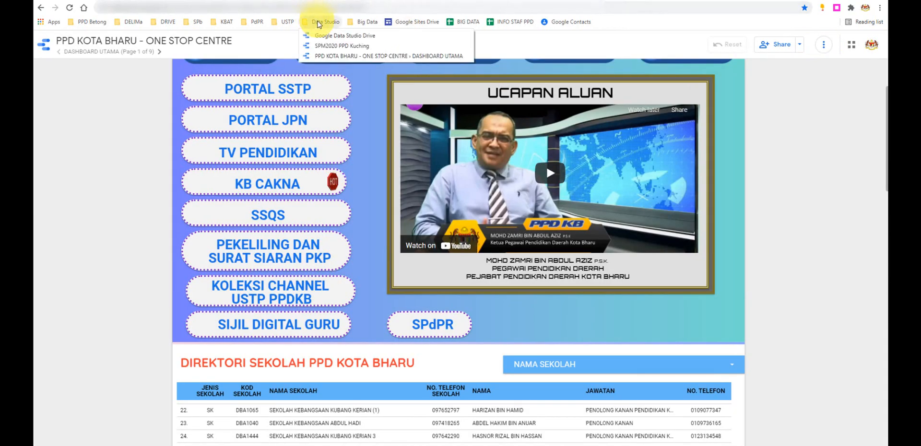
mouse_move(373, 24)
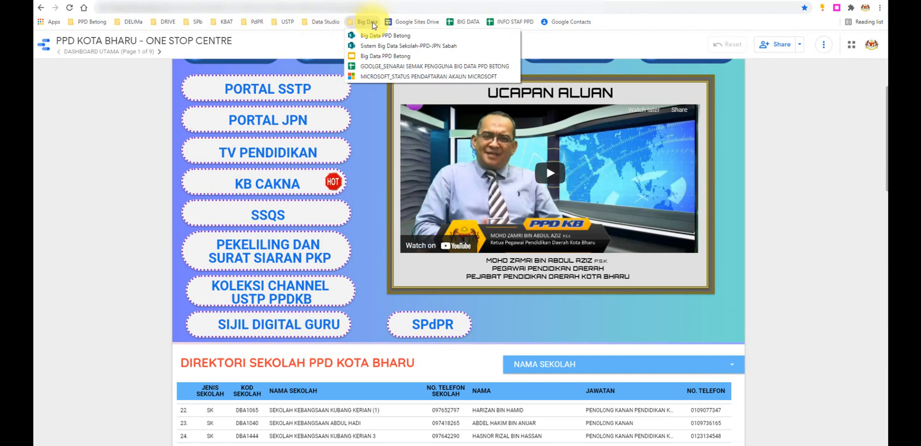
left_click(383, 45)
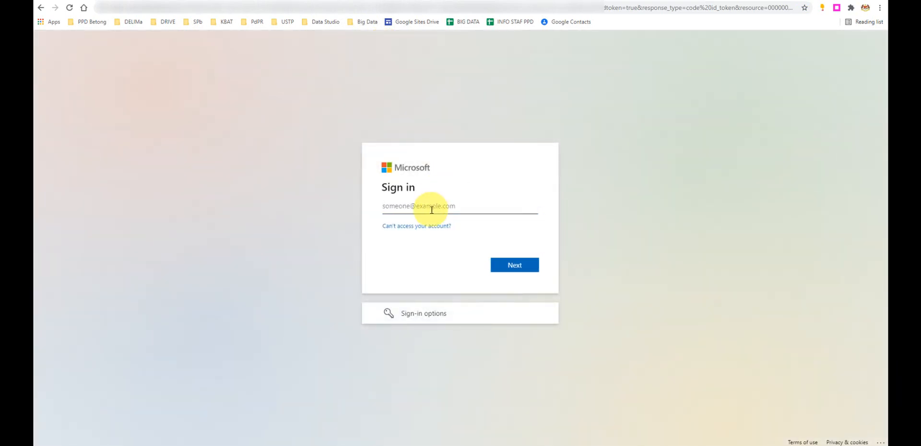
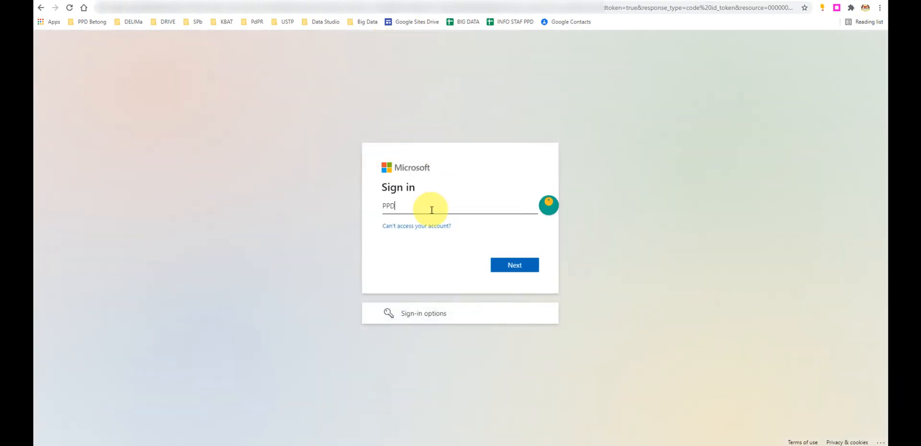
- Sign in to the Microsoft account with its e-mail address to reach the Sabah Big Data SharePoint site
key("Return")
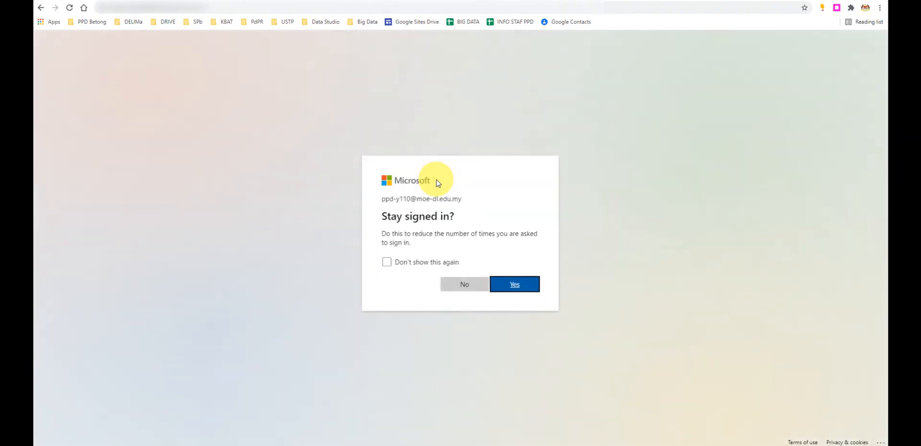
left_click(515, 285)
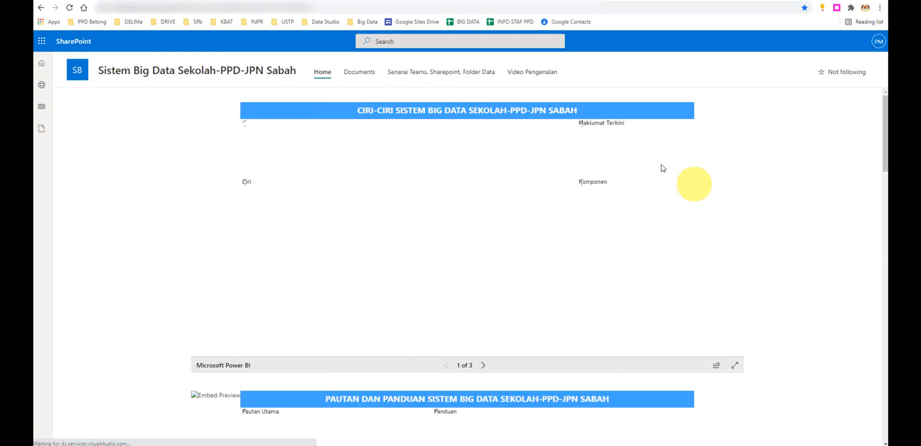
- Examine the Sabah Big Data home page's embedded Power BI reports on system features, components, links and guides
scroll(732, 264, "down", 1)
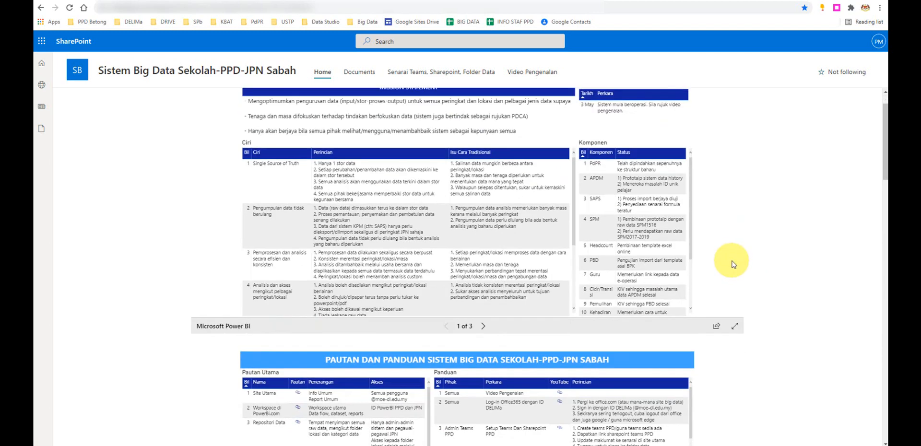
scroll(730, 265, "up", 1)
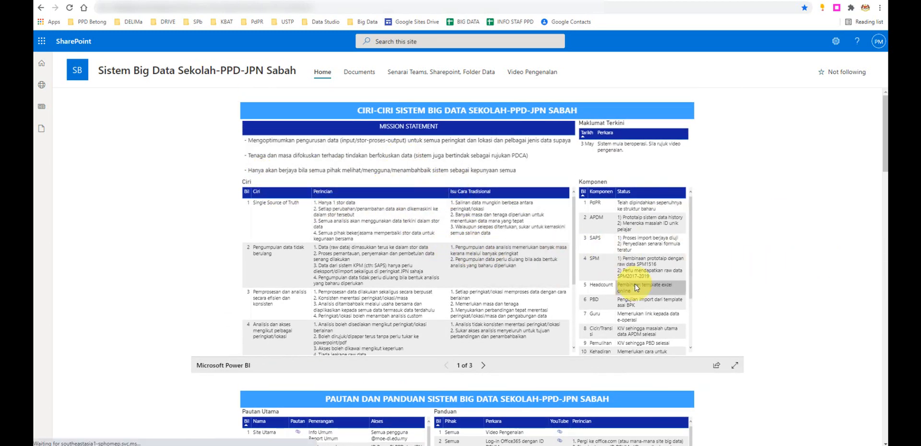
scroll(627, 281, "down", 2)
scroll(754, 288, "down", 4)
scroll(769, 300, "down", 6)
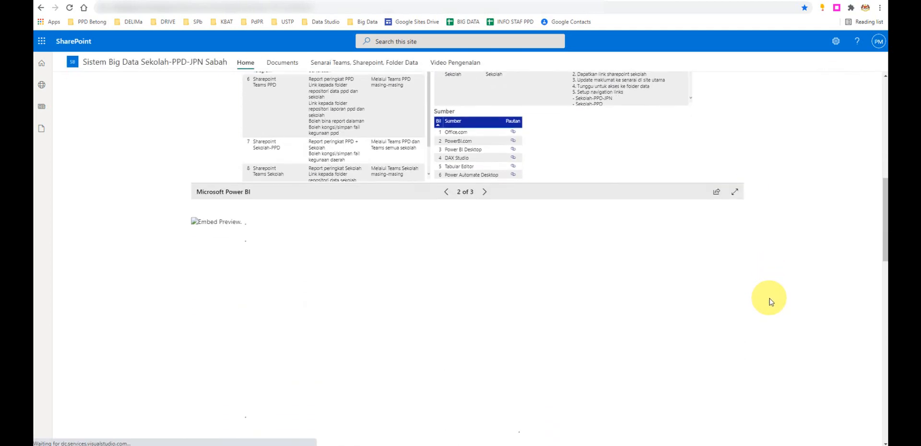
scroll(770, 300, "up", 6)
scroll(769, 302, "up", 4)
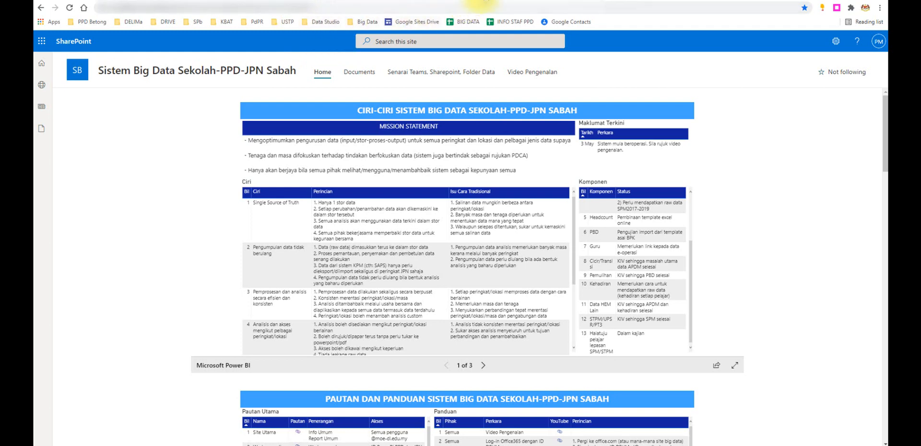
- Switch to the browser window with the Perkongsian Bahan PdPR form, and bring up the Google Meet call there
mouse_move(392, 445)
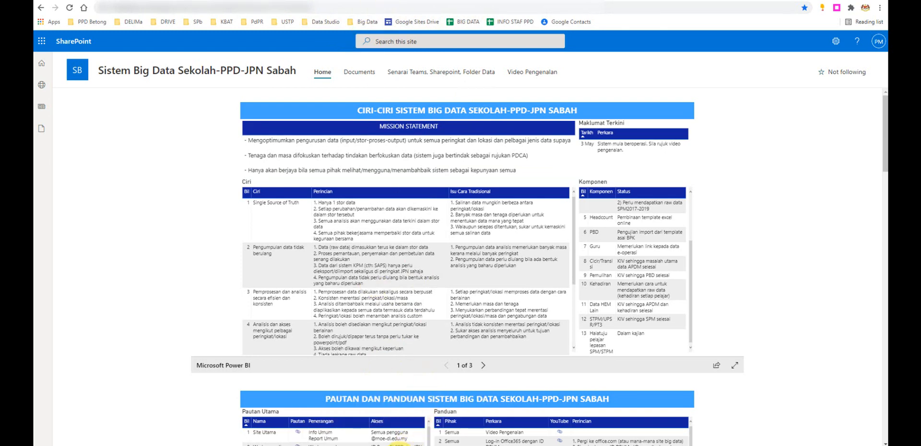
left_click(367, 441)
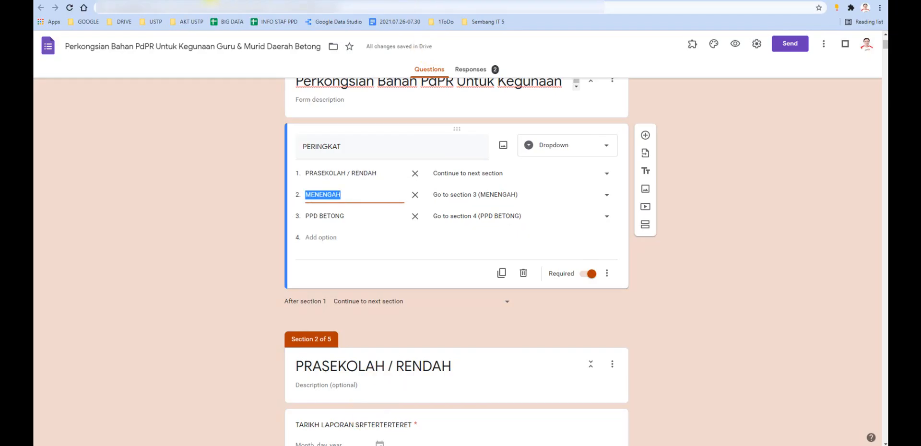
left_click(210, 1)
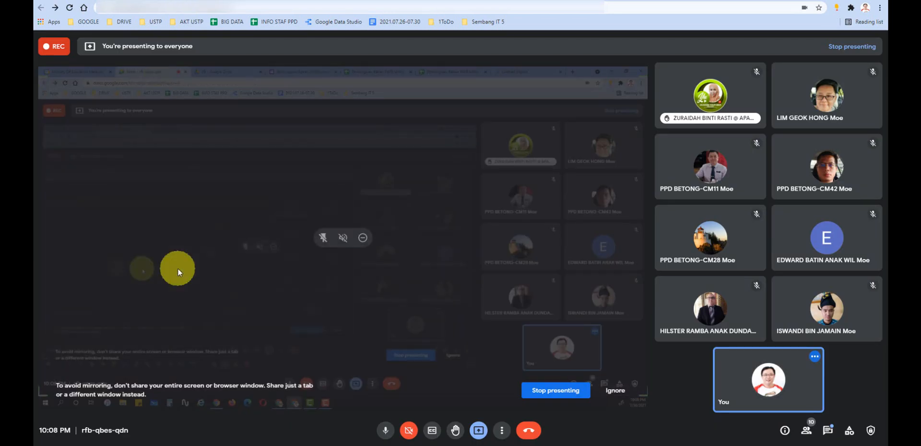
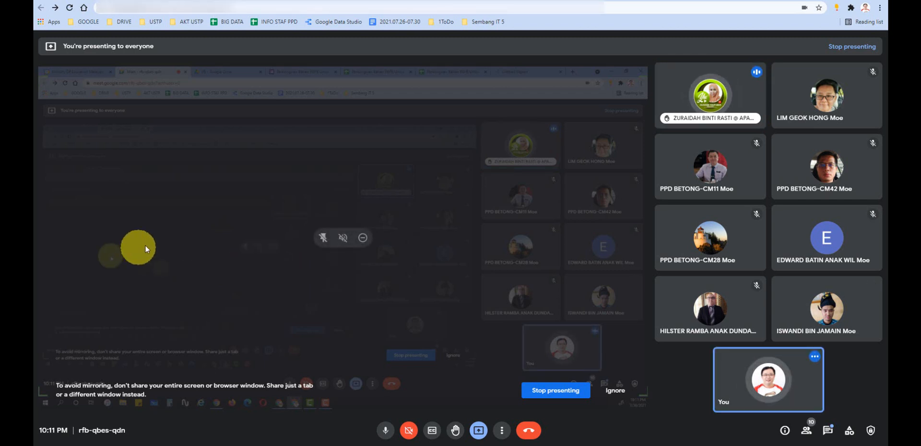
- Switch from the Meet call to the other Chrome window and open the Data Studio home page with the recent reports
mouse_move(369, 445)
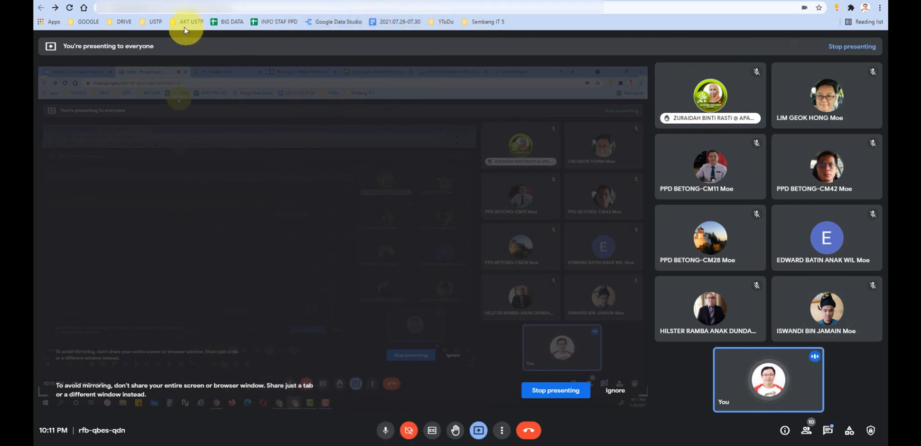
left_click(368, 419)
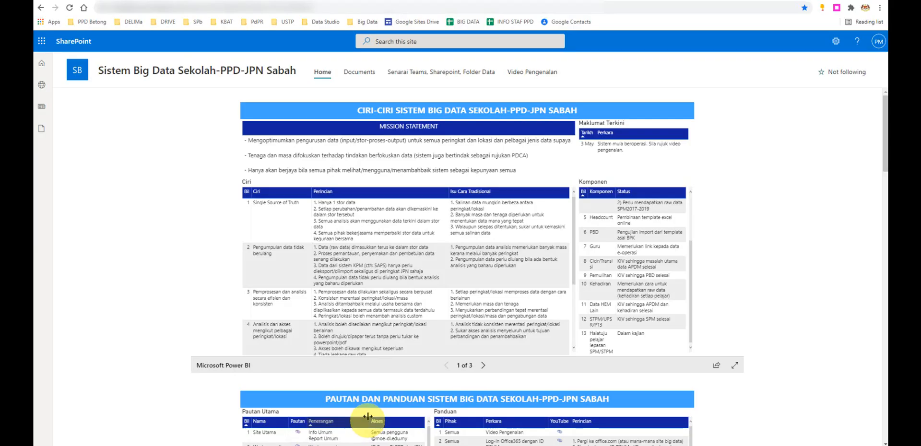
left_click(330, 22)
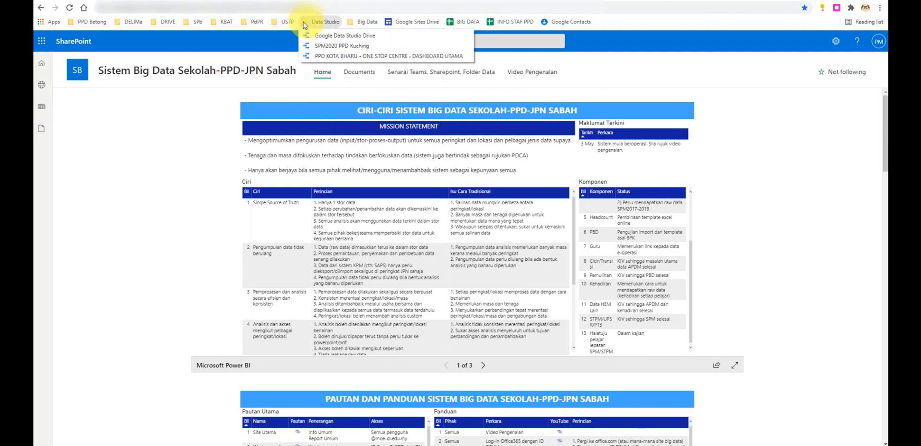
mouse_move(280, 24)
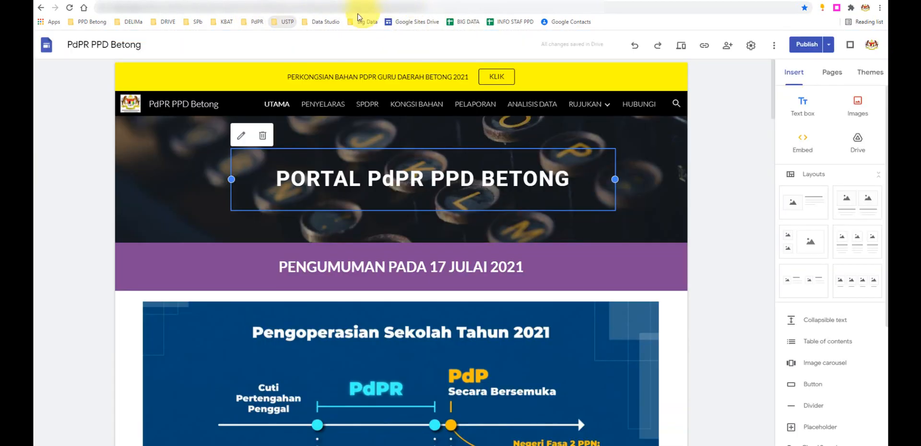
left_click(335, 24)
left_click(336, 39)
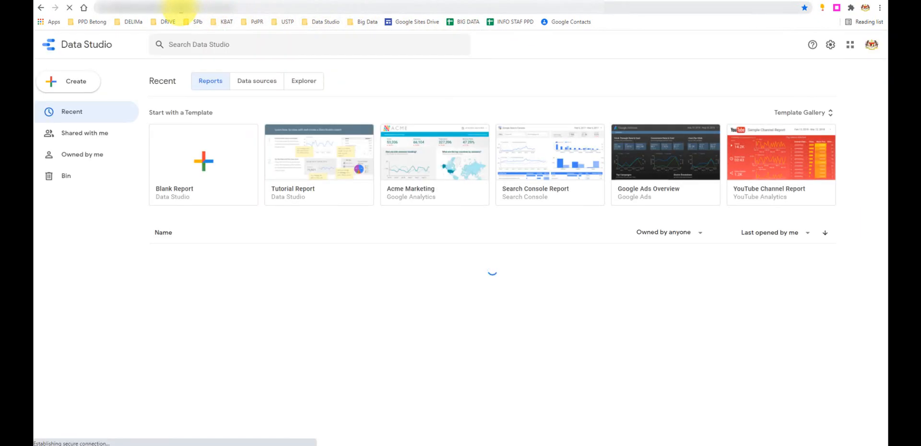
left_click_drag(181, 9, 266, 10)
key("BackSpace")
key("Return")
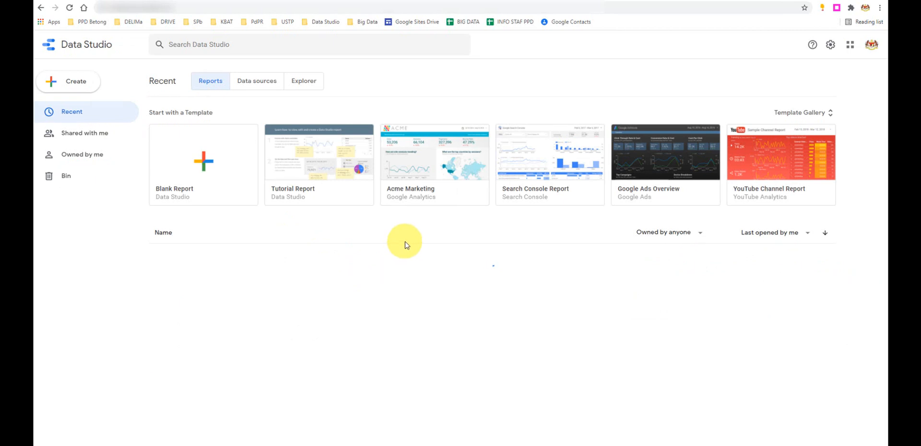
- Search the list of recent Data Studio reports for "pusa"
scroll(405, 241, "down", 1)
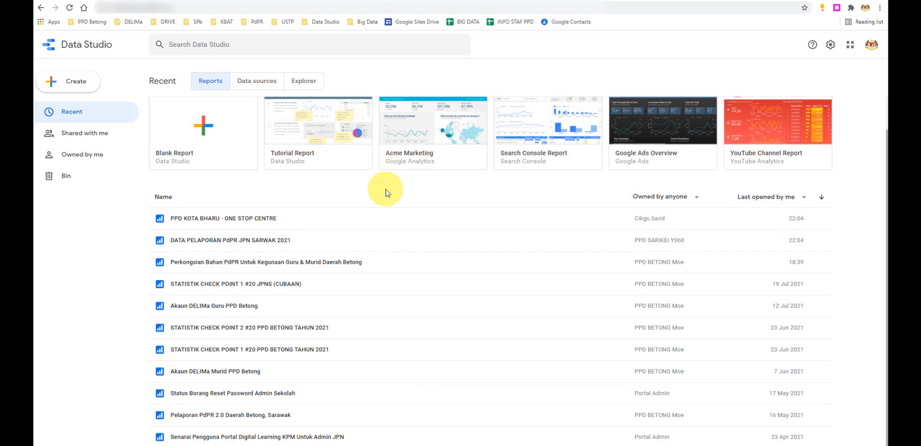
key("ctrl+f")
type("pusa")
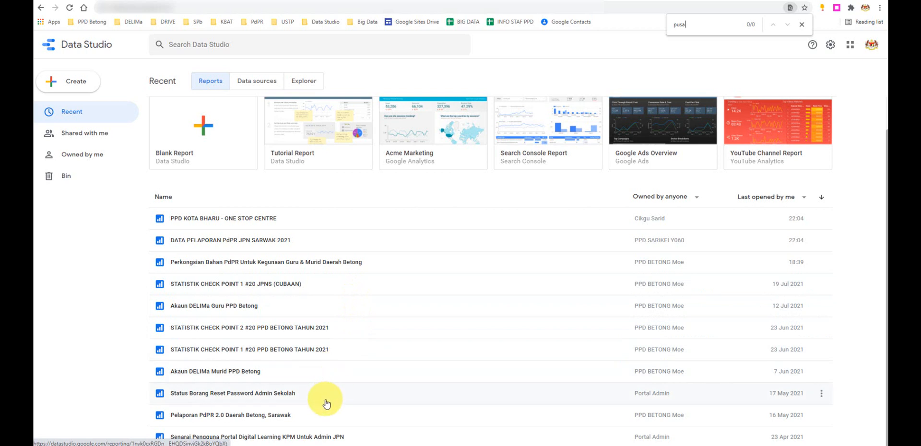
- Look through the USTP and PdPR bookmark folders for the report, and return to the Google Meet call
left_click(358, 22)
mouse_move(323, 24)
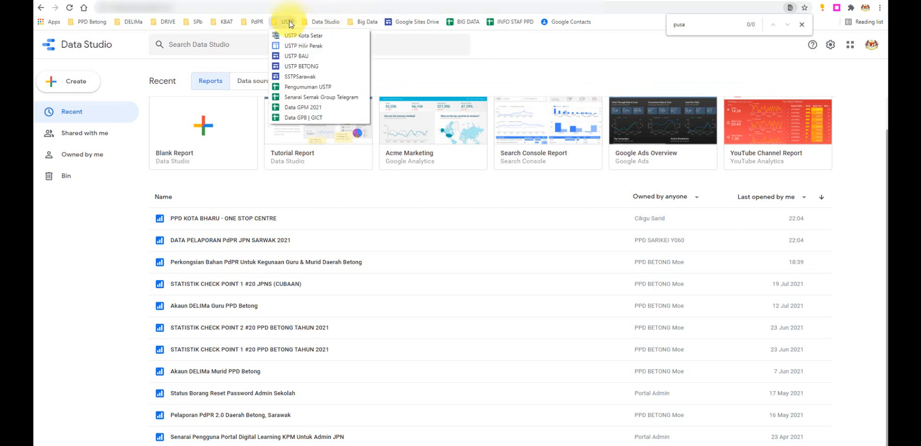
mouse_move(249, 24)
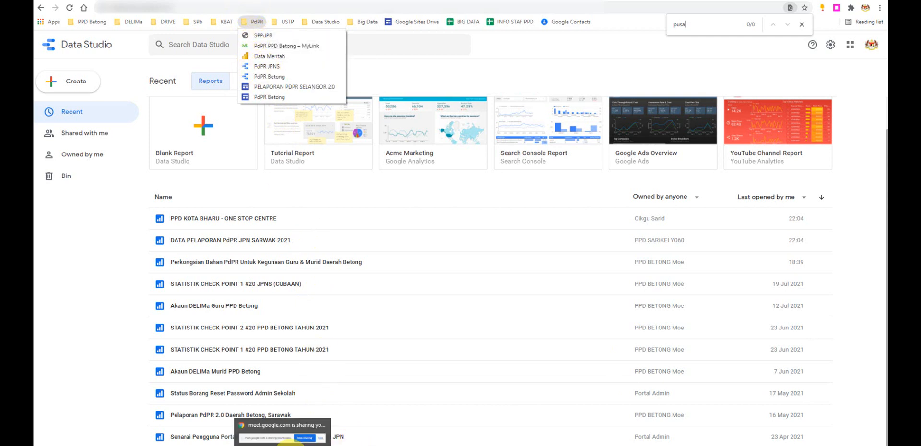
mouse_move(352, 444)
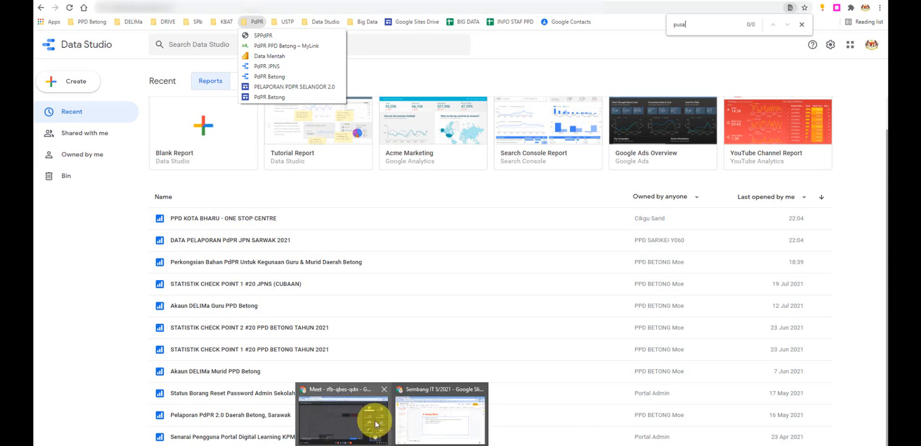
left_click(375, 420)
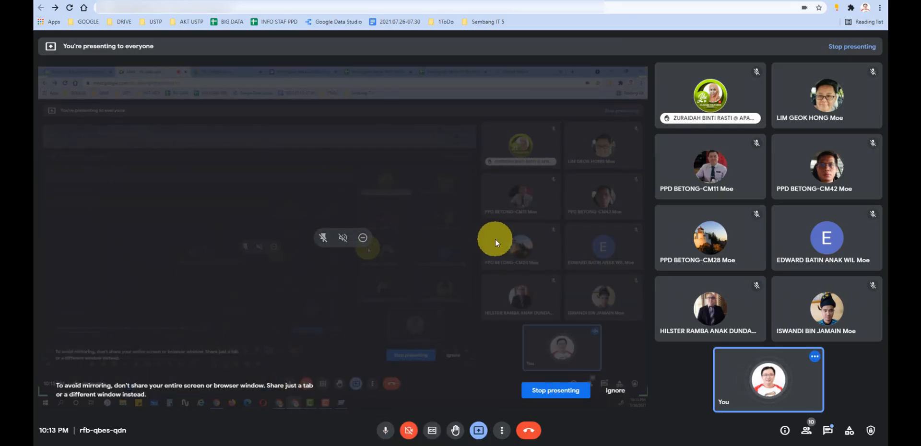